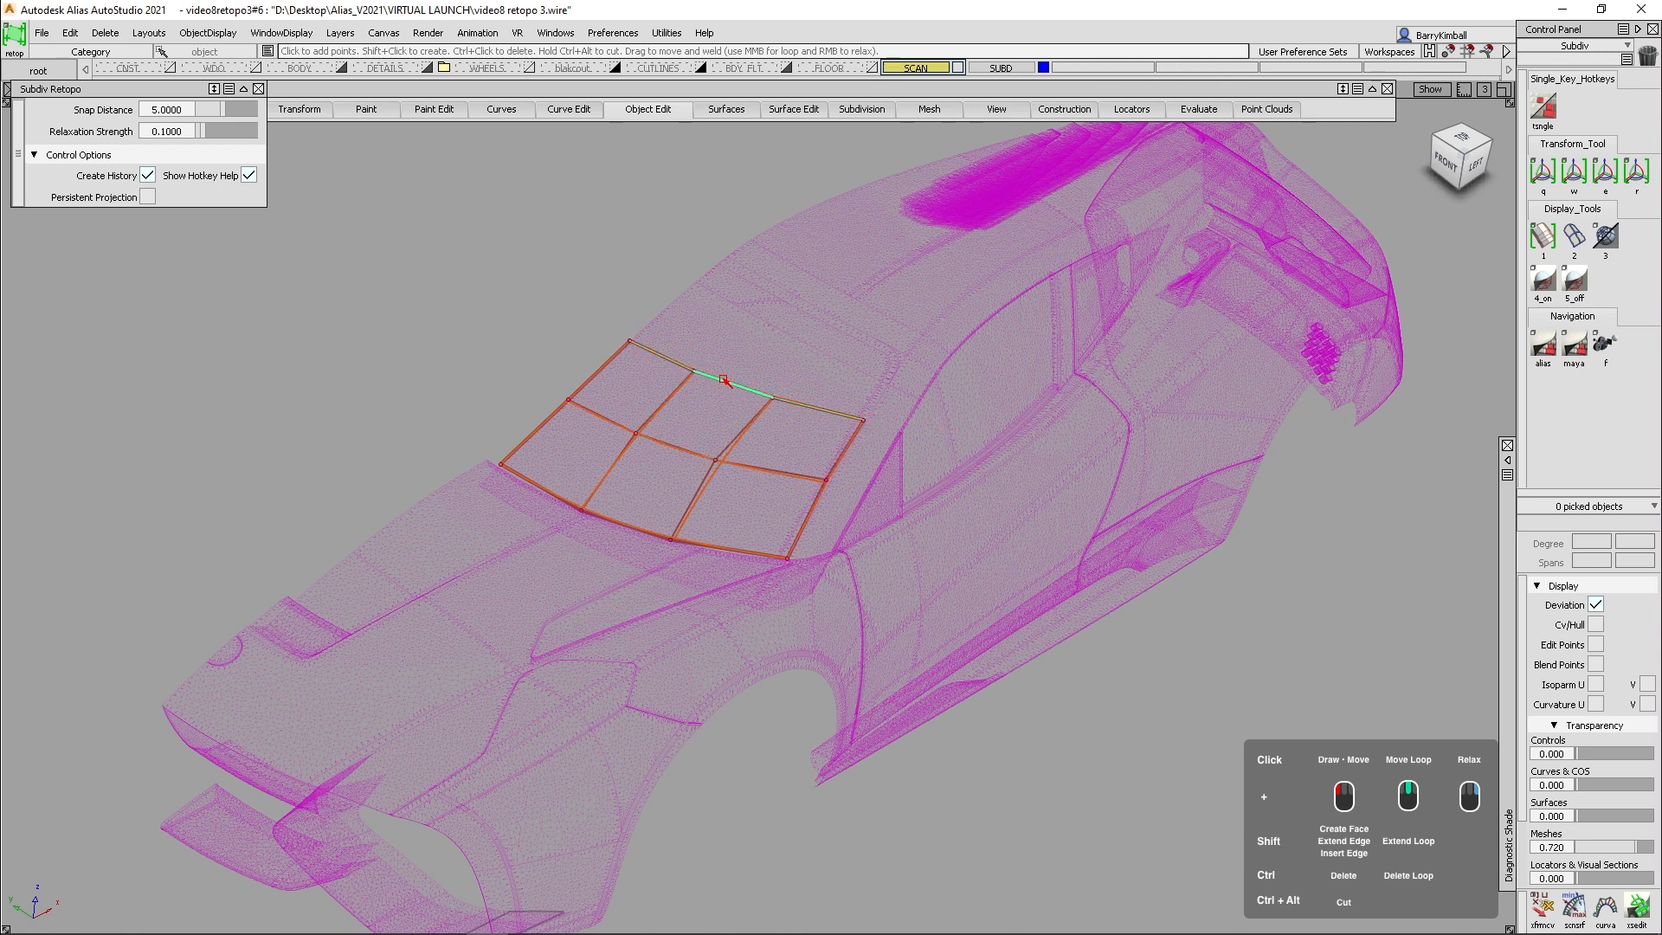
- Extend the windshield mesh's upper edge loop in successive rows of faces up the scan and onto the roof
middle_click_drag(724, 379, 775, 319, "shift")
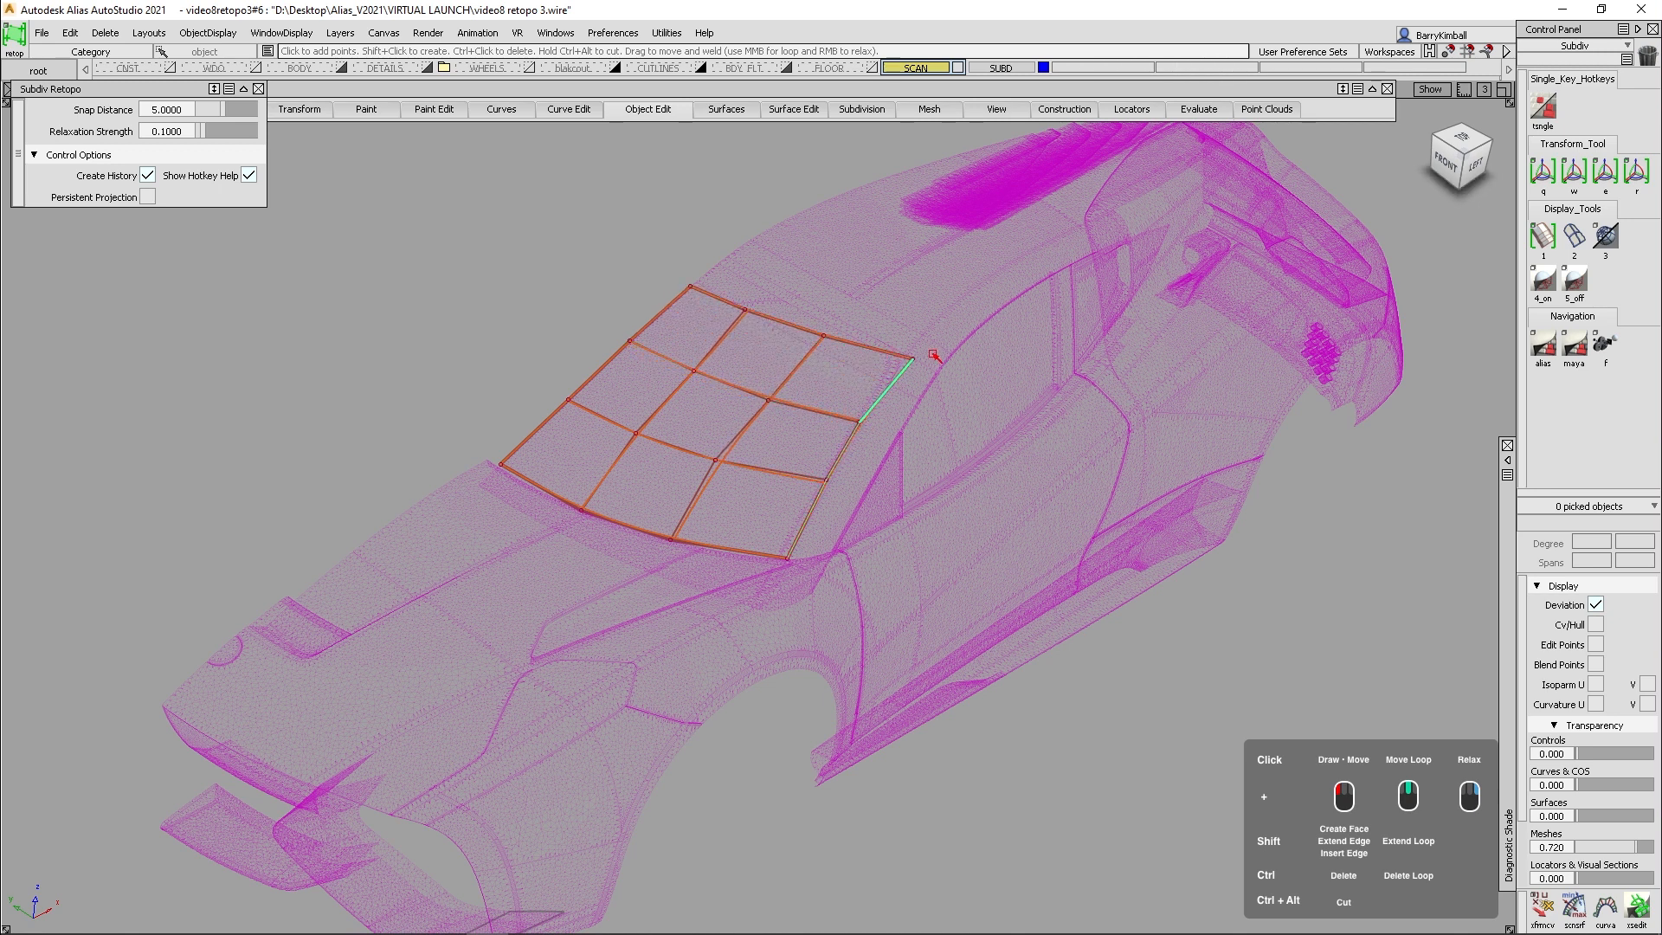
left_click(834, 387)
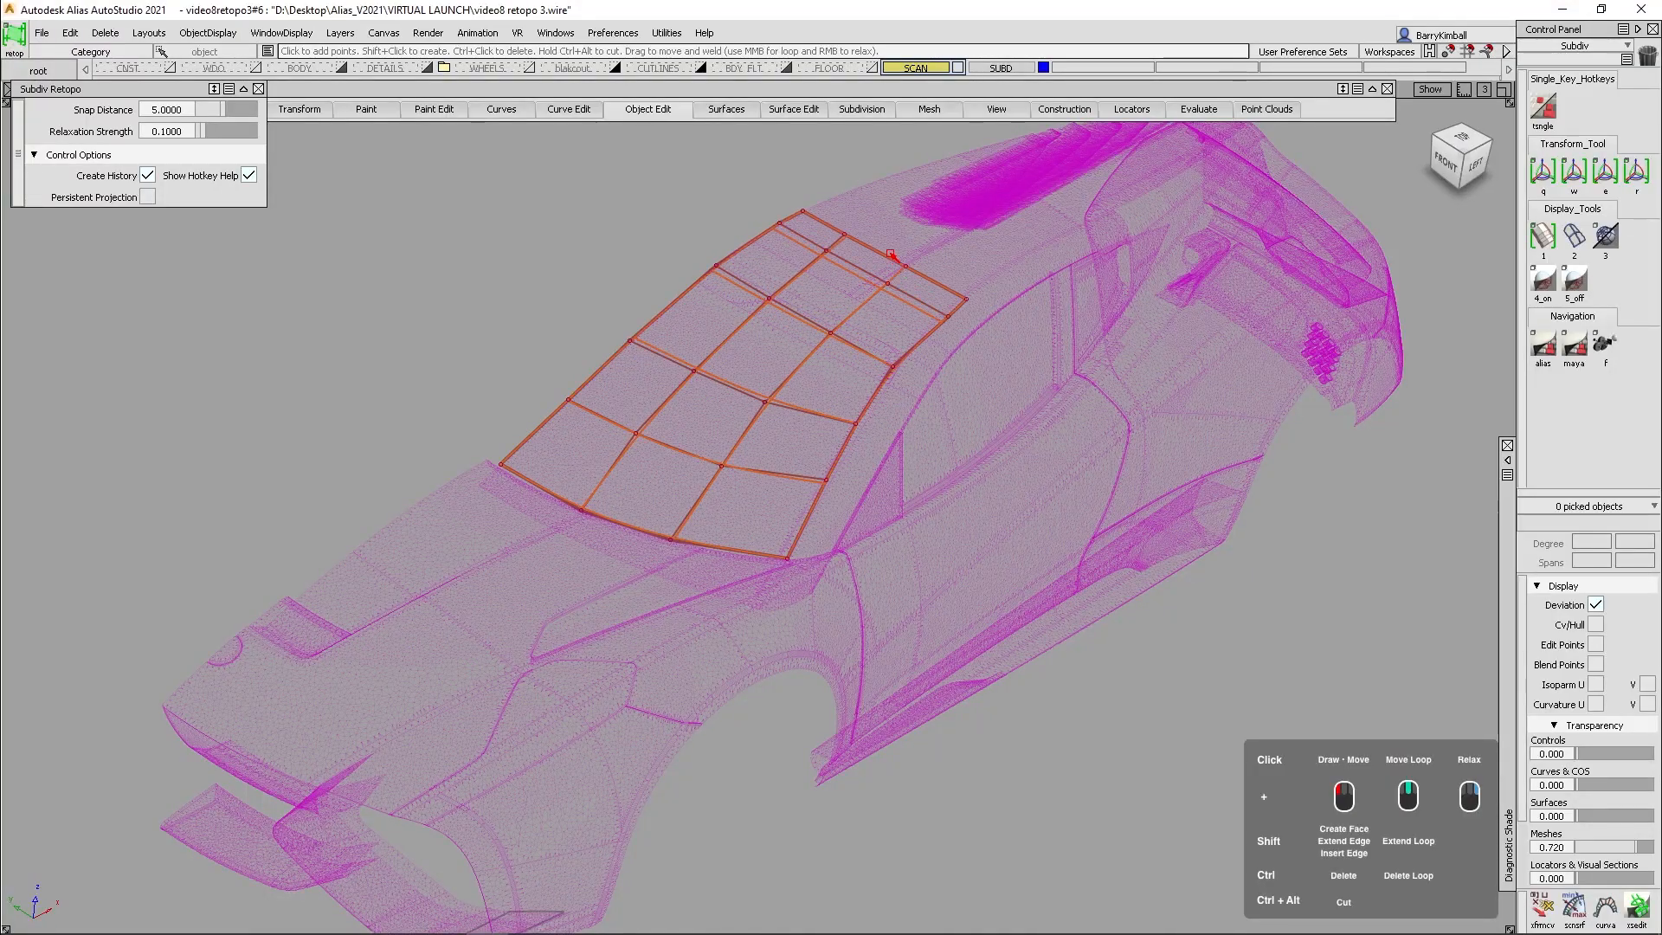
left_click_drag(894, 254, 574, 497, "alt+shift")
- Slide the retopo mesh's interior edge loops along the windshield and roof scan to even out the face spacing
right_click_drag(574, 498, 605, 468, "alt+shift")
middle_click_drag(604, 467, 765, 411, "alt+shift")
left_click_drag(679, 438, 832, 445, "alt+shift")
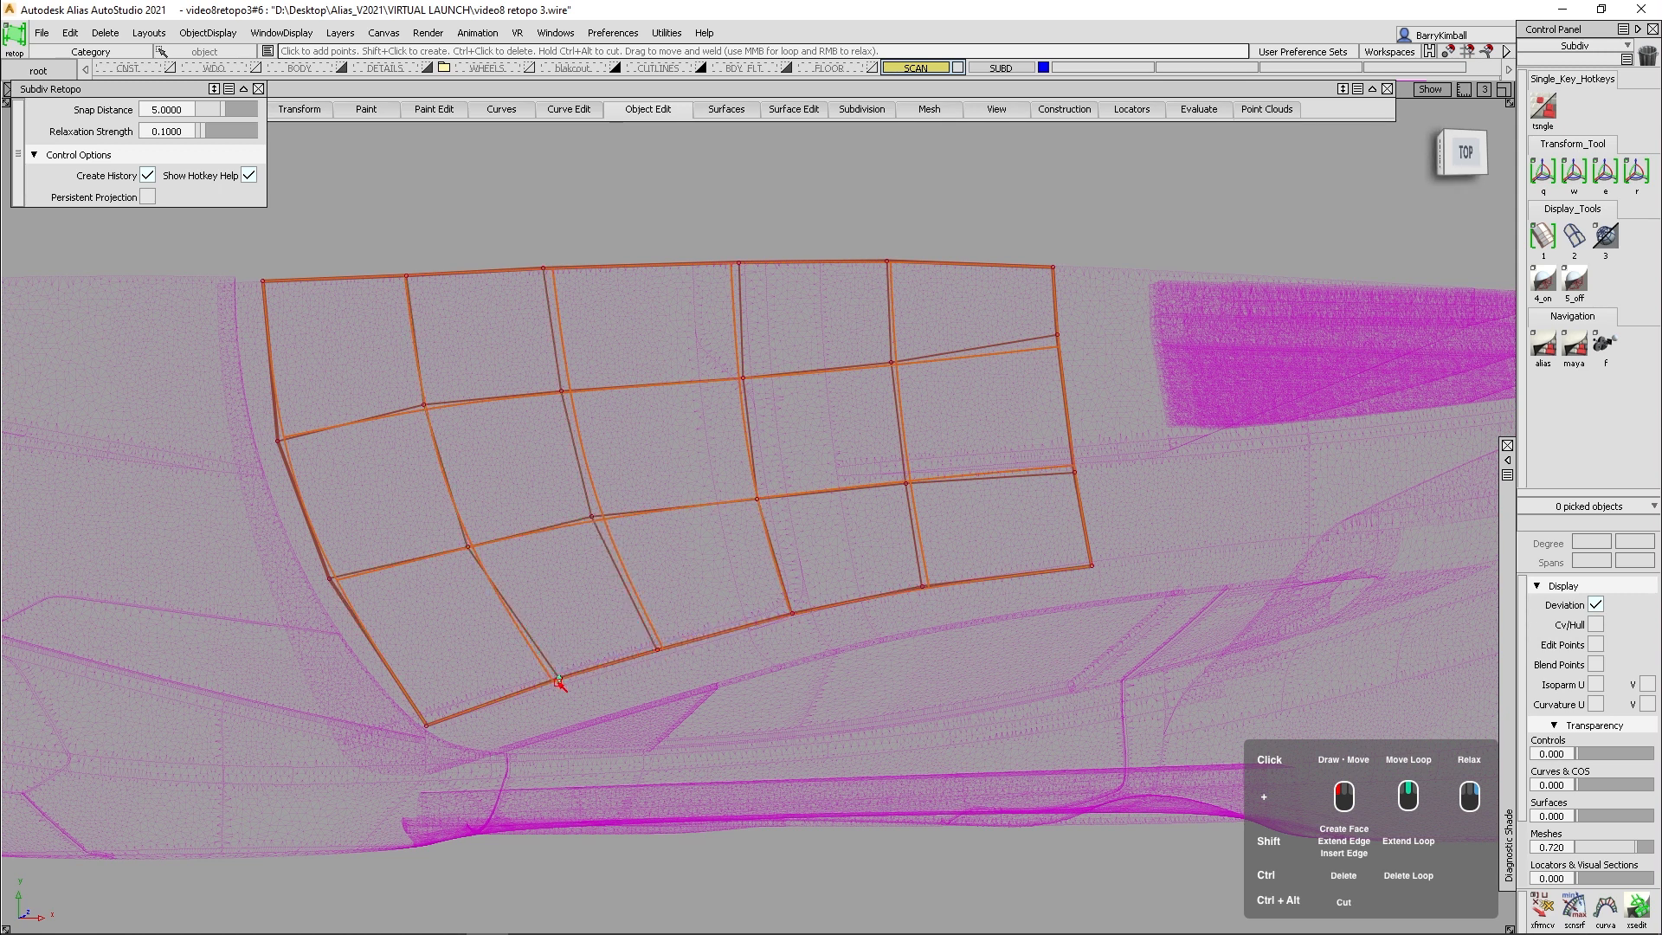
middle_click_drag(444, 493, 433, 494)
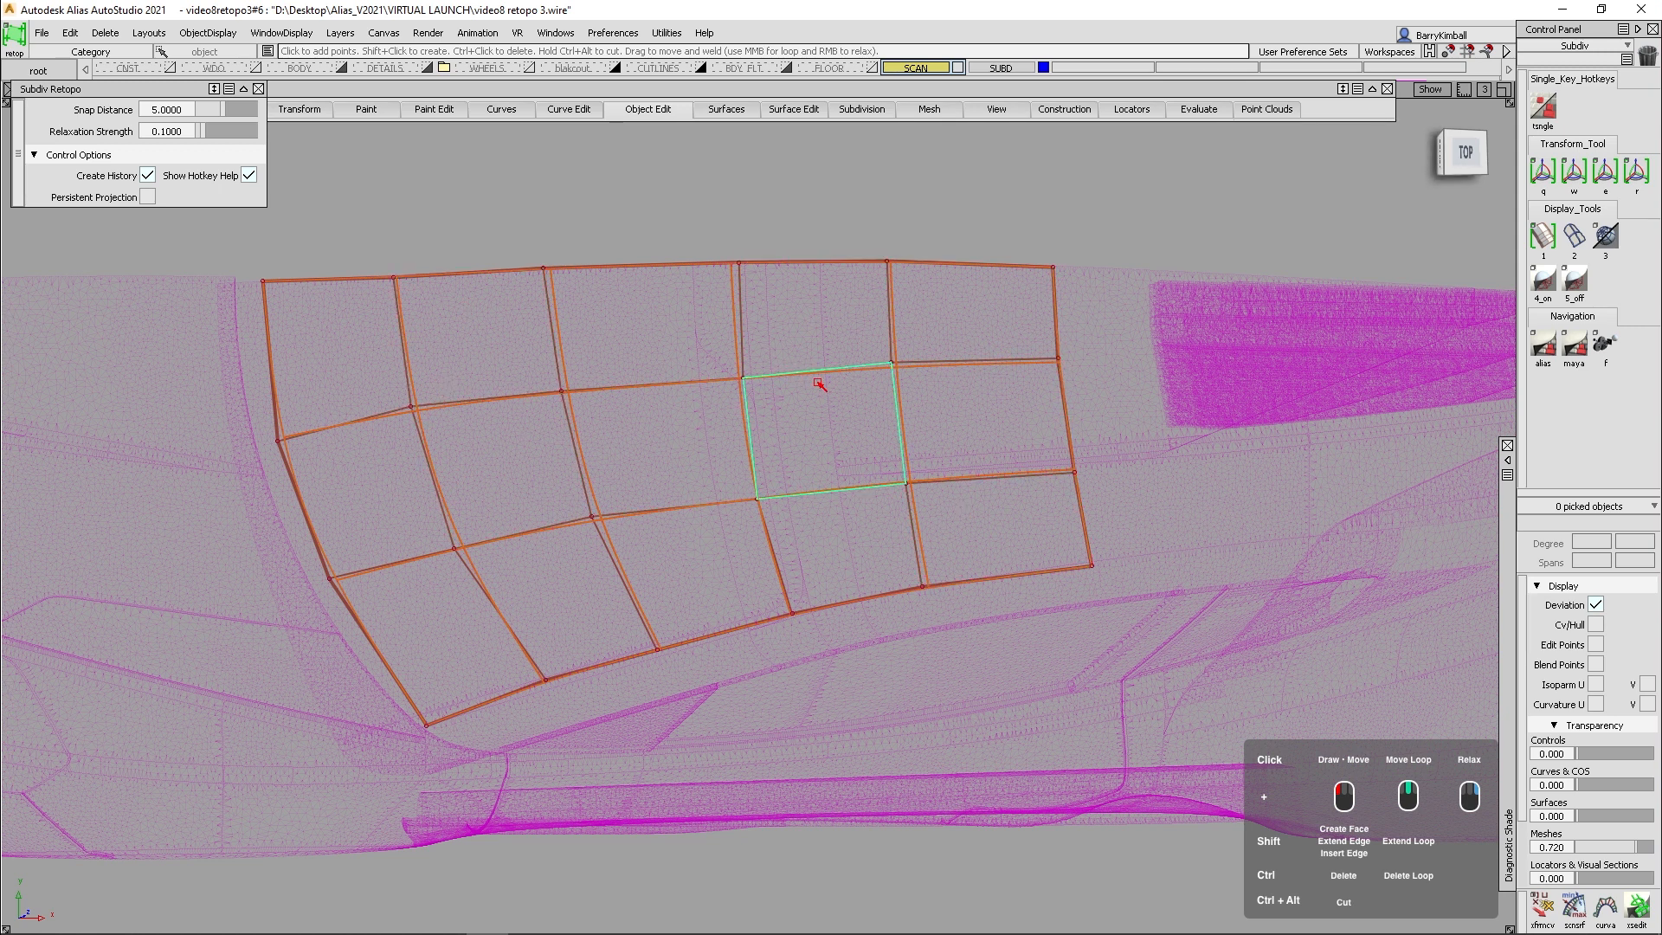
right_click_drag(818, 382, 821, 371)
mouse_move(484, 583)
right_mouse_down()
mouse_move(519, 401)
mouse_move(605, 440)
right_mouse_up()
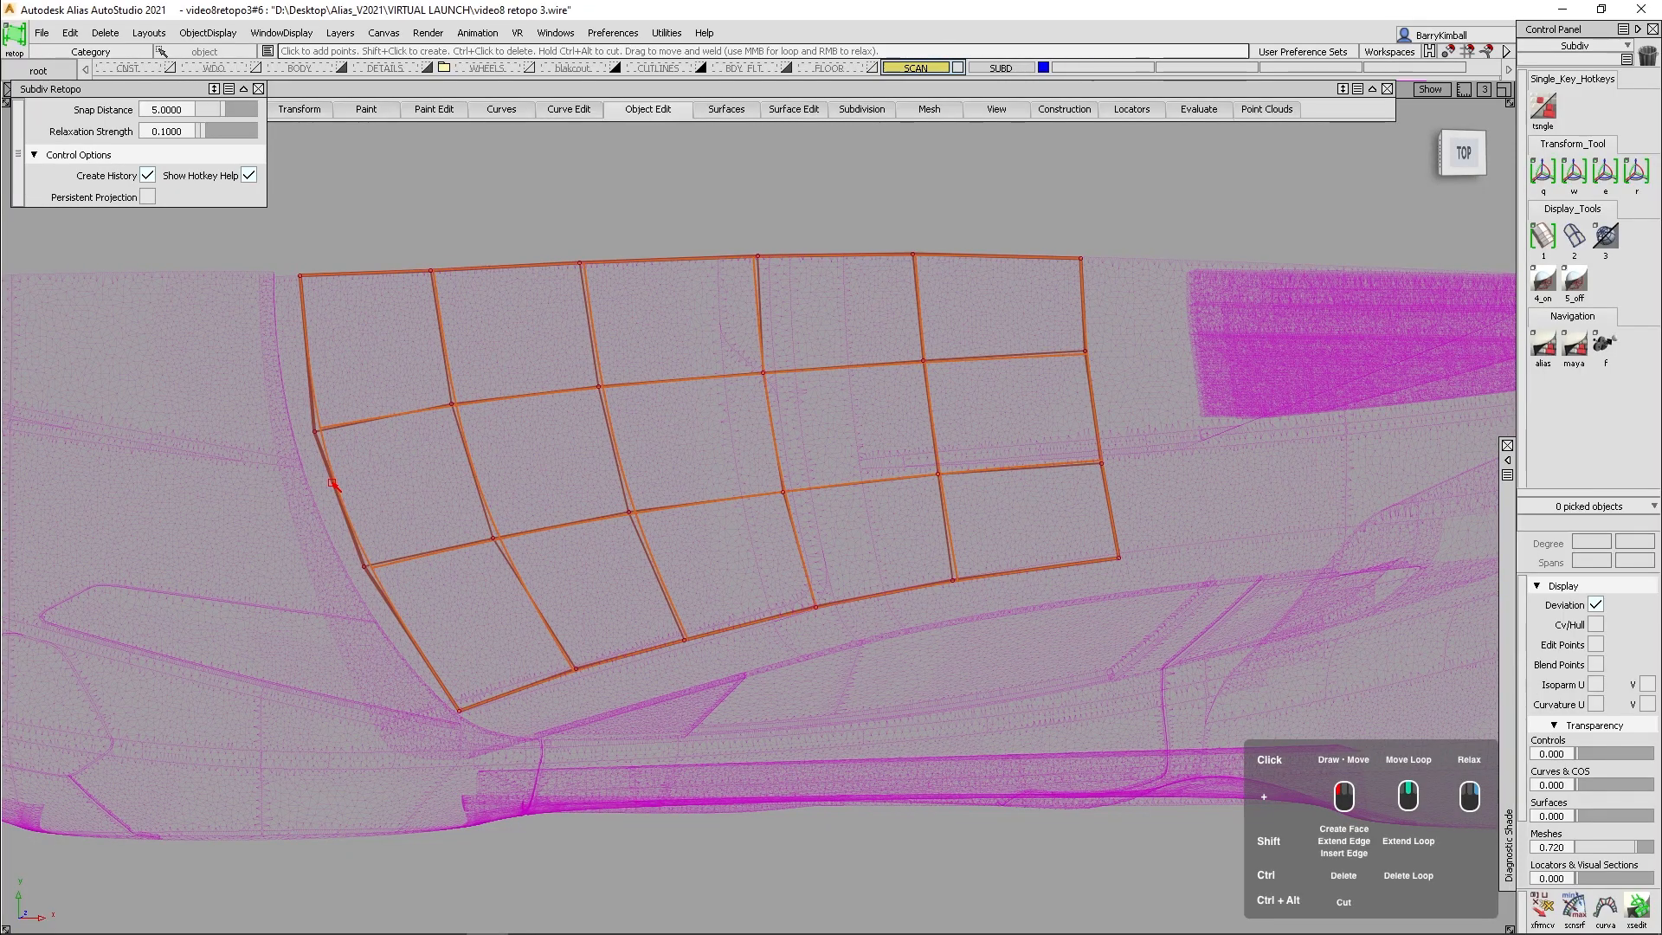
- Turn on diagnostic shading and extend the mesh's outer side edge loop by one row of faces to the side-window line
left_click_drag(915, 668, 891, 631, "alt+shift")
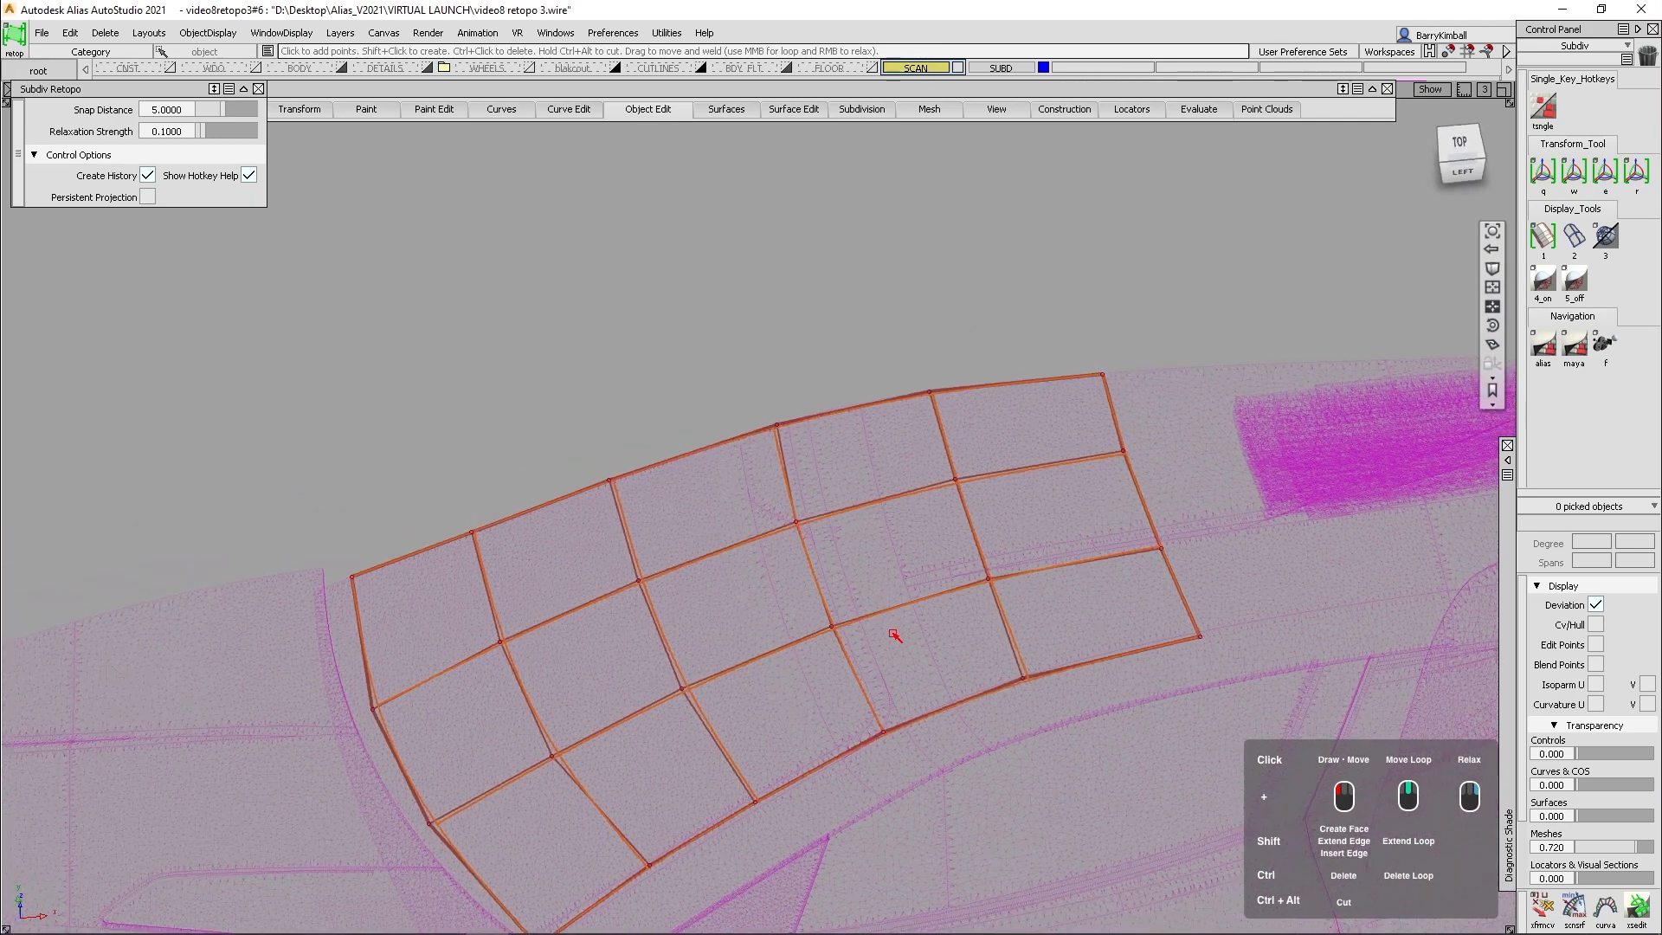
middle_click_drag(892, 705, 823, 529, "alt+shift")
key("4")
left_click_drag(727, 467, 763, 729, "alt+shift")
left_click_drag(726, 559, 832, 625, "alt+shift")
right_click_drag(832, 625, 823, 616, "alt+shift")
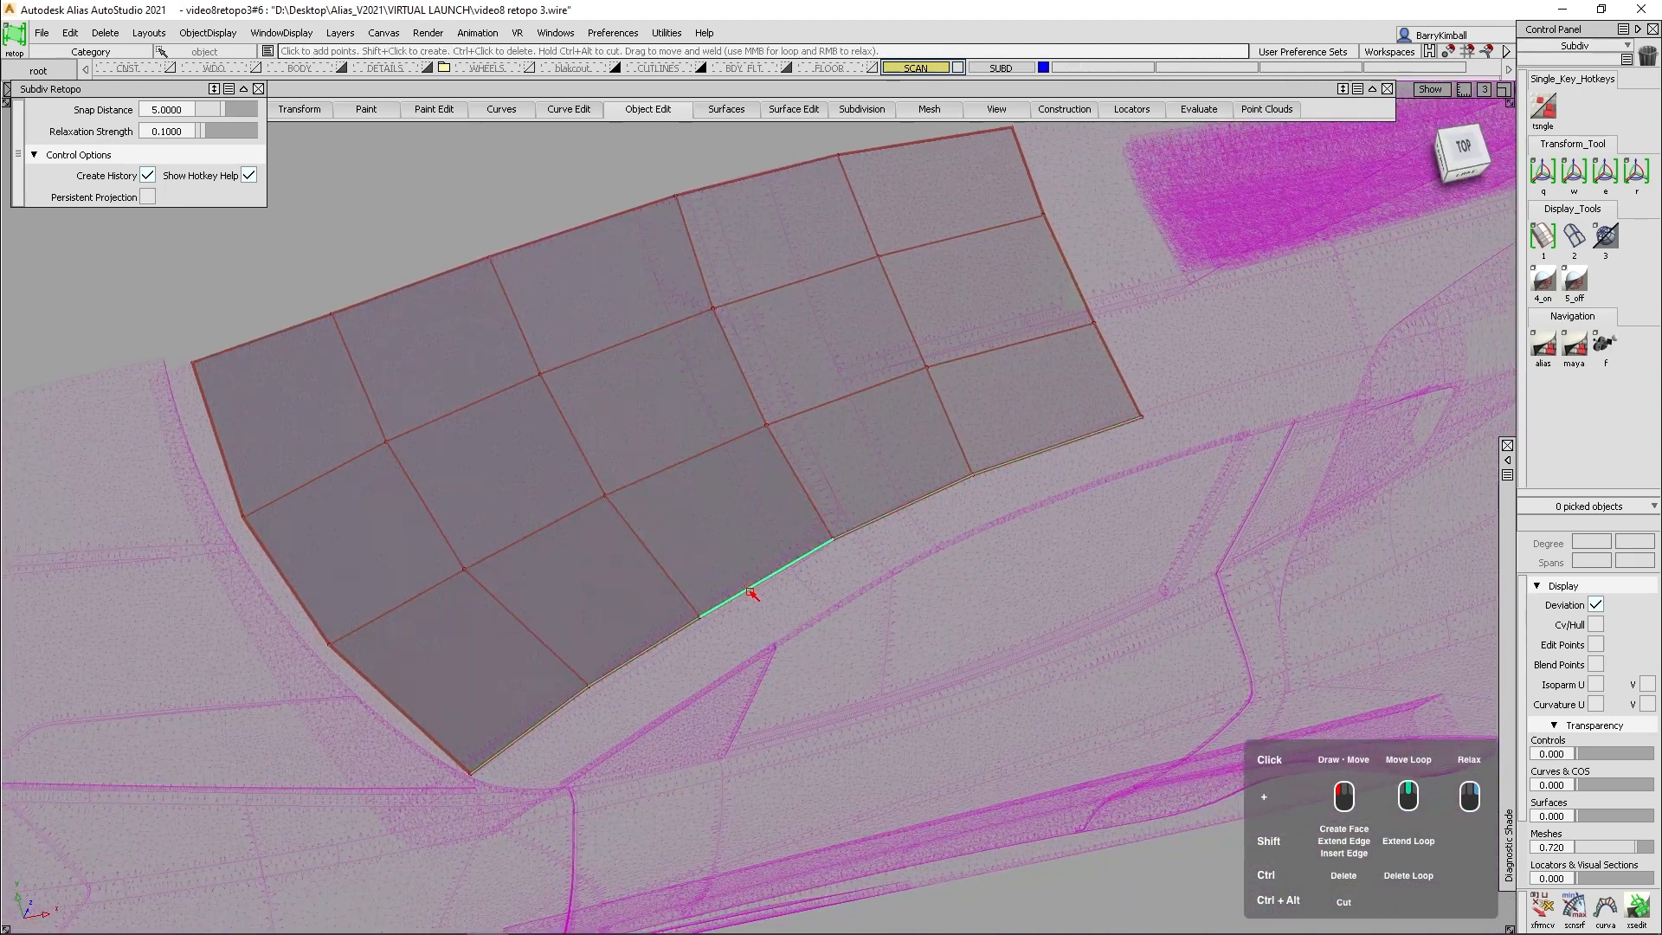
middle_click_drag(751, 593, 788, 632, "shift")
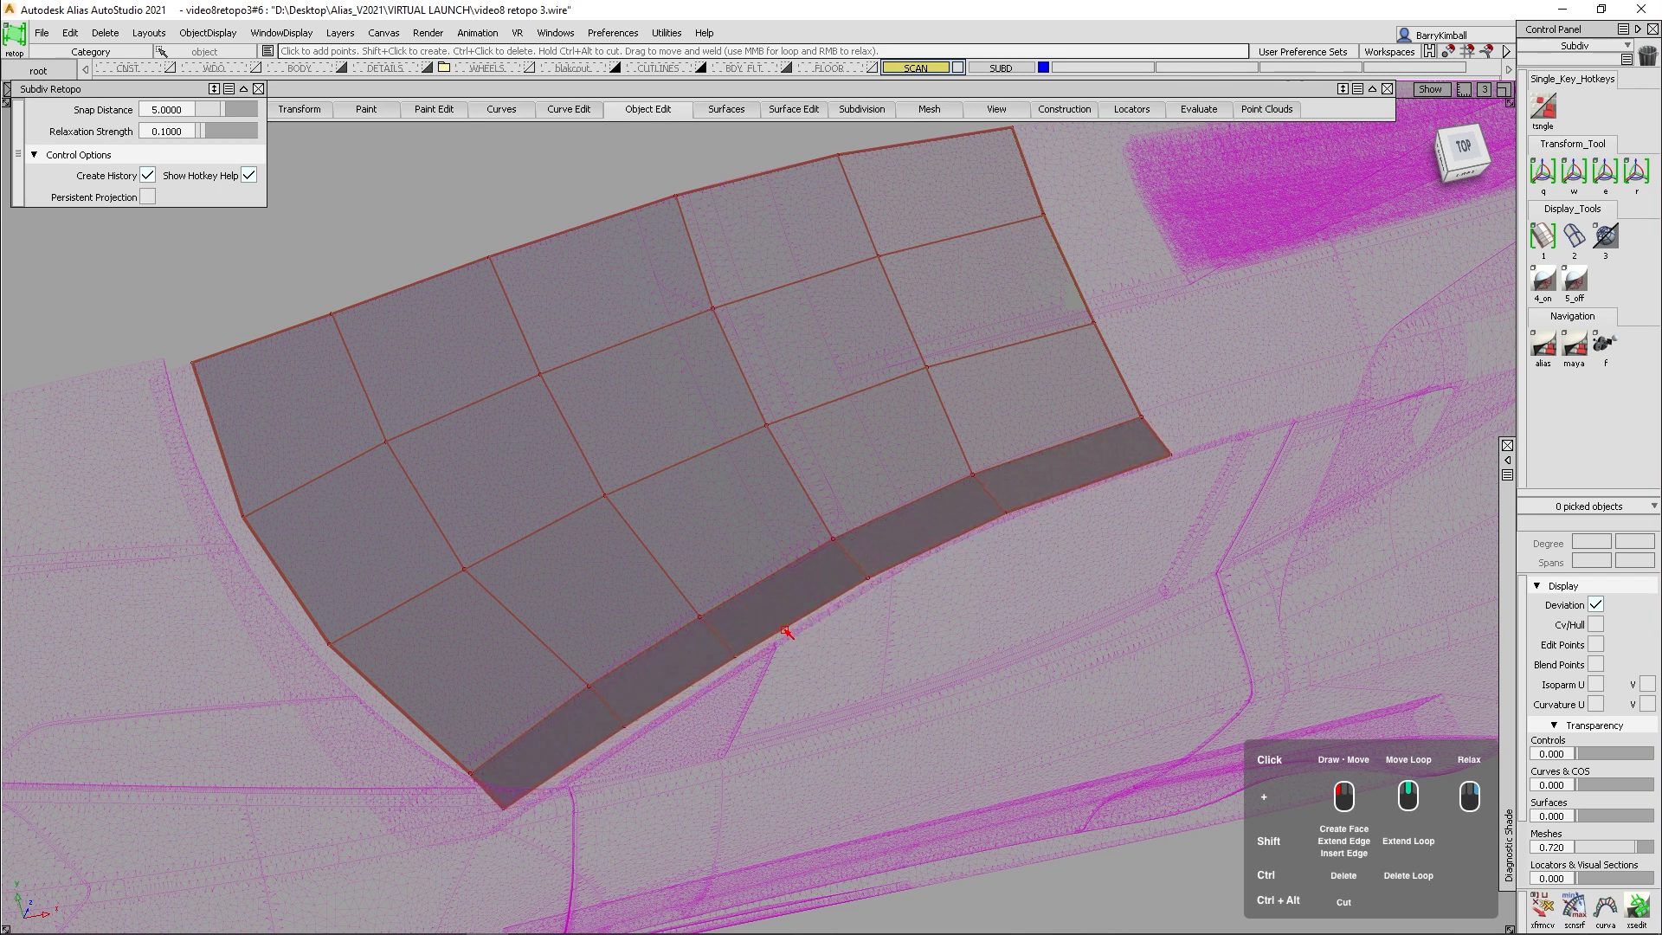
- Move two outer-edge vertices onto the scan's side-window line, one at the small front window's upper corner and one farther back
left_click_drag(764, 668, 764, 597, "alt+shift")
right_click_drag(765, 597, 809, 577, "alt+shift")
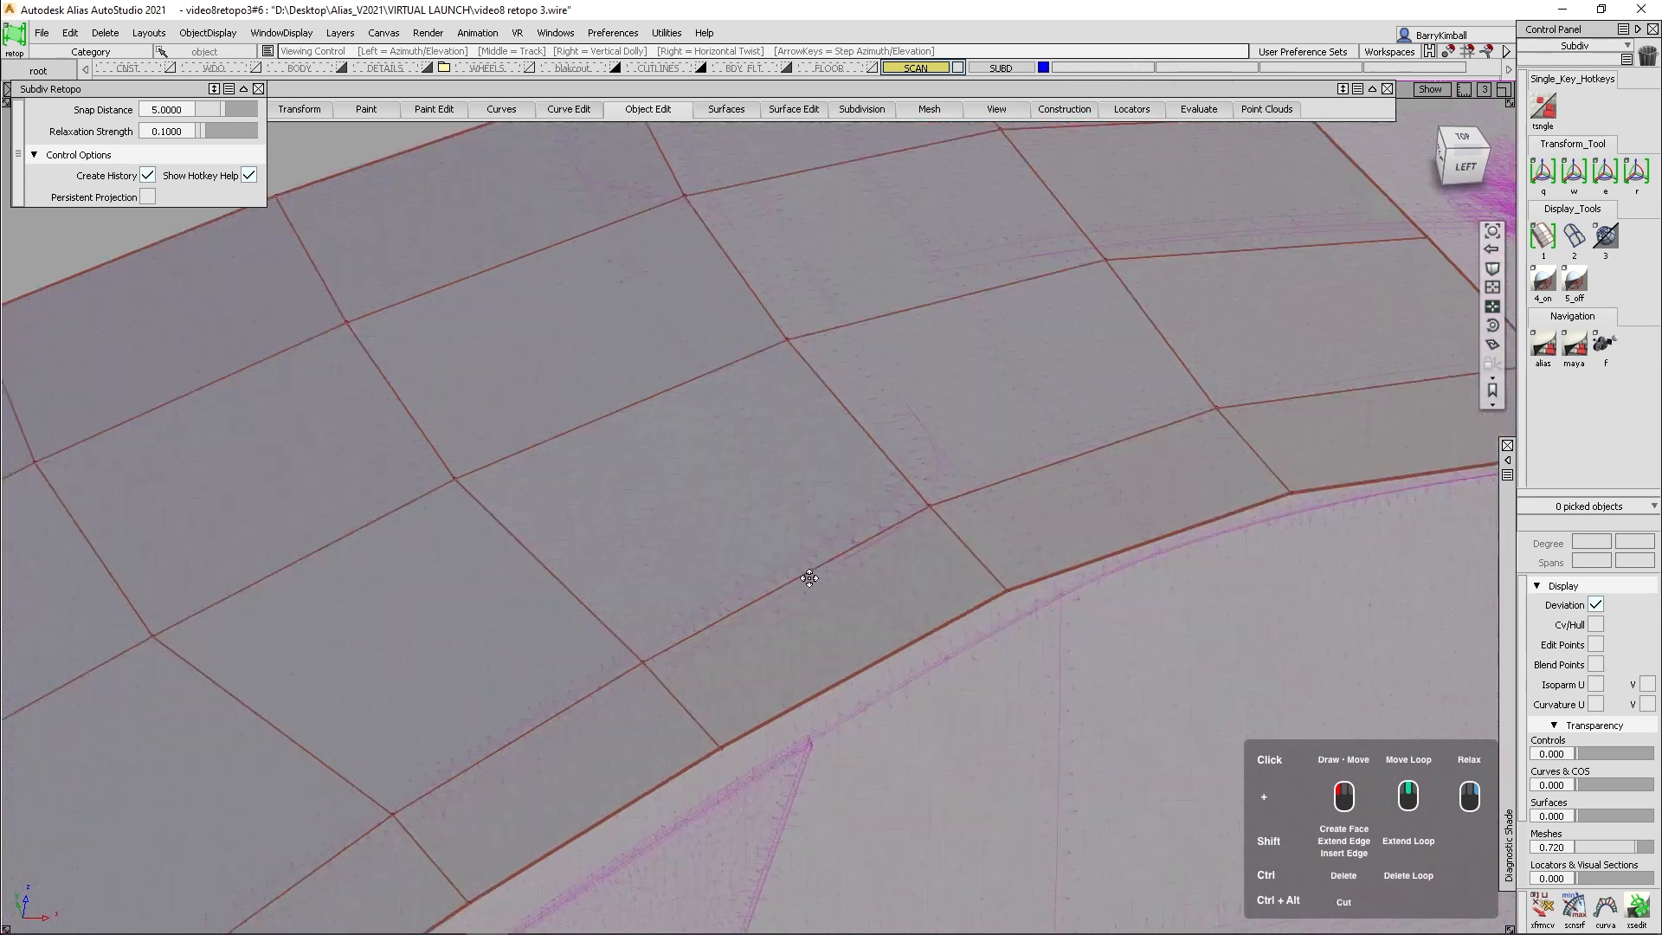
middle_click_drag(811, 579, 921, 400, "alt+shift")
left_click_drag(868, 442, 686, 465, "alt+shift")
left_click_drag(523, 447, 677, 415)
middle_click_drag(1089, 213, 617, 523, "alt+shift")
left_click_drag(690, 404, 787, 398)
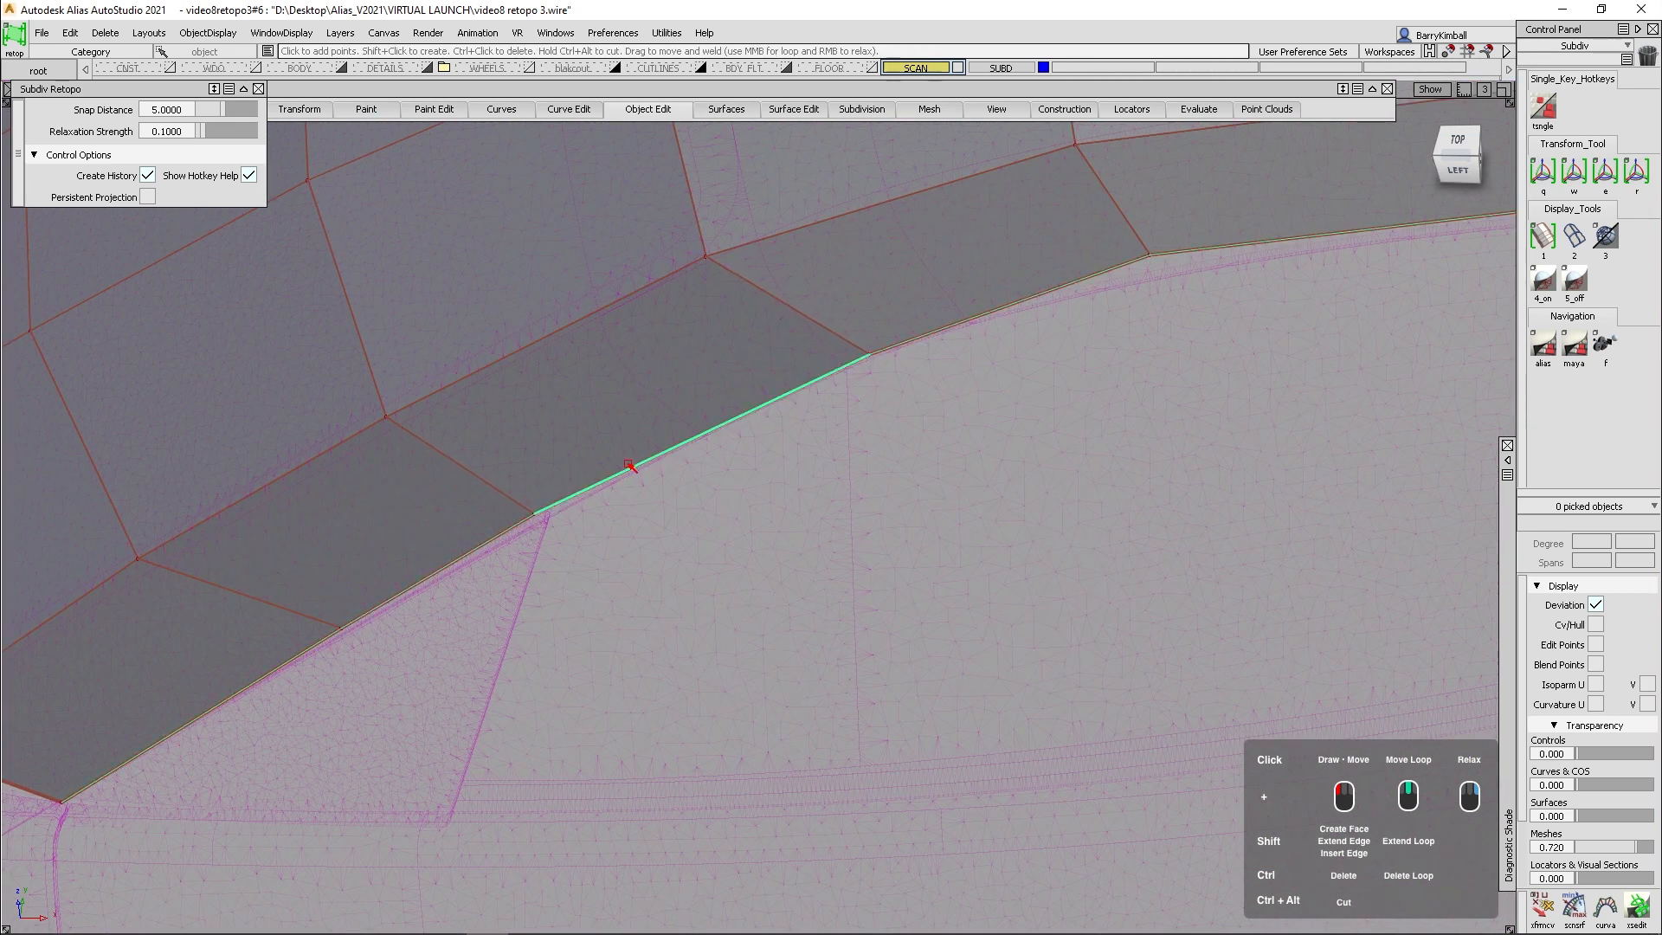
left_click_drag(555, 503, 547, 521)
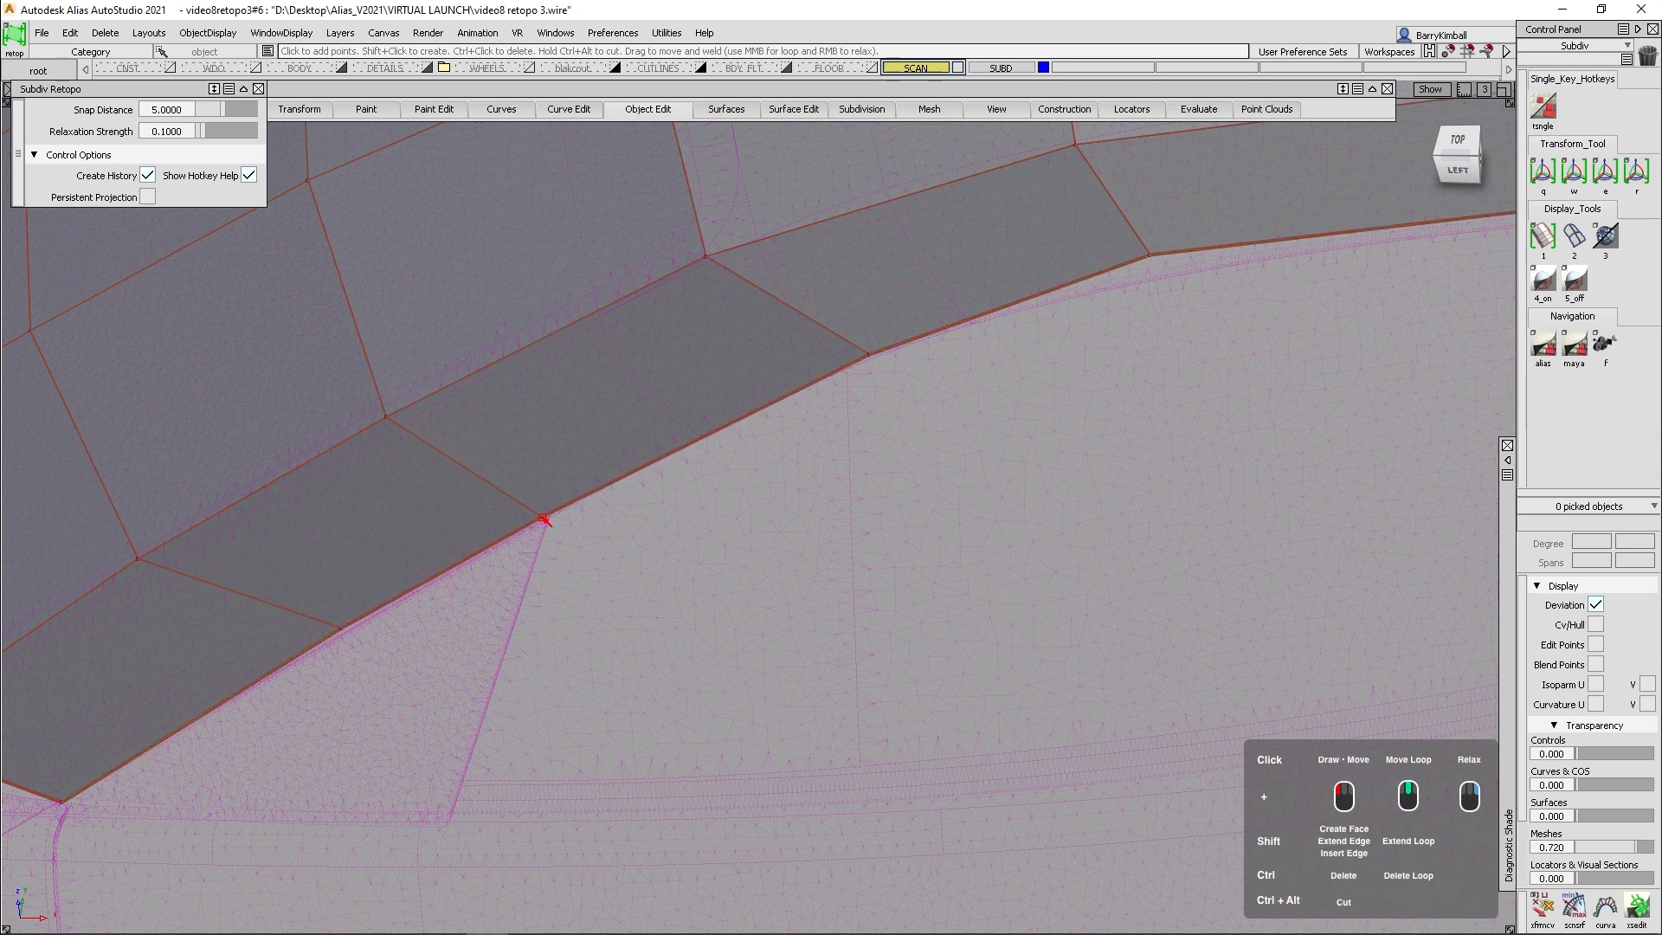
left_click_drag(1151, 257, 1148, 277)
right_click_drag(1191, 208, 1054, 347, "alt+shift")
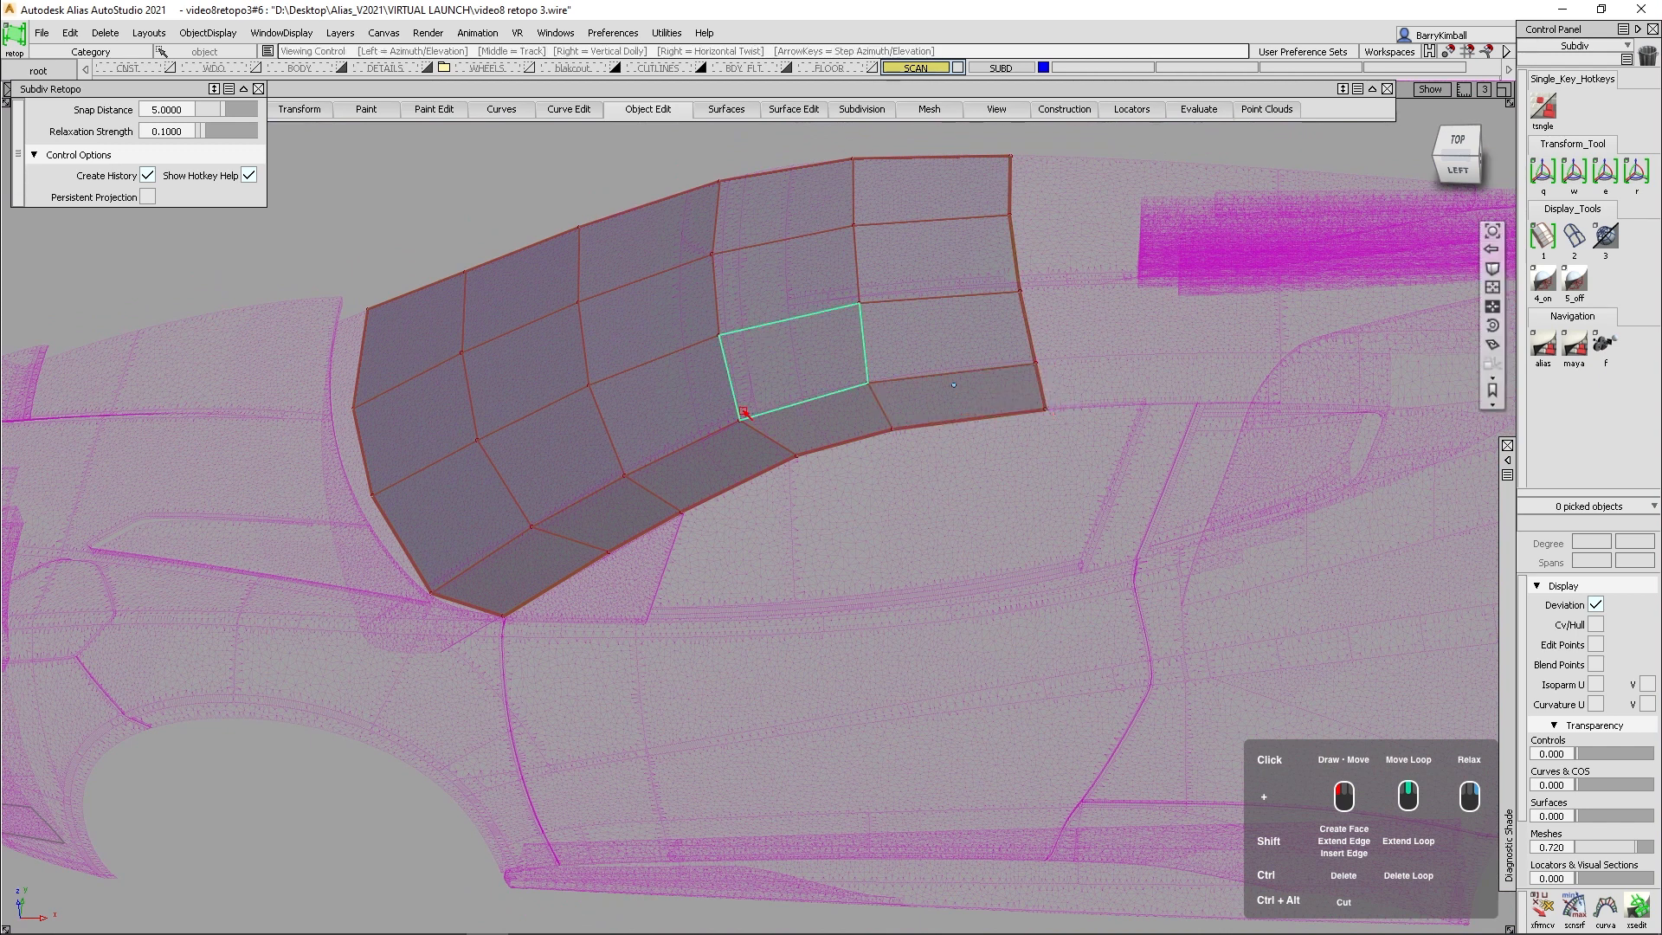
- Create a new Axis Increment cross-section group in the Cross Section Editor
left_click_drag(752, 386, 750, 344, "alt+shift")
left_click_drag(742, 471, 723, 648, "alt+shift")
right_click_drag(696, 639, 748, 506, "alt+shift")
middle_click_drag(748, 506, 705, 635, "alt+shift")
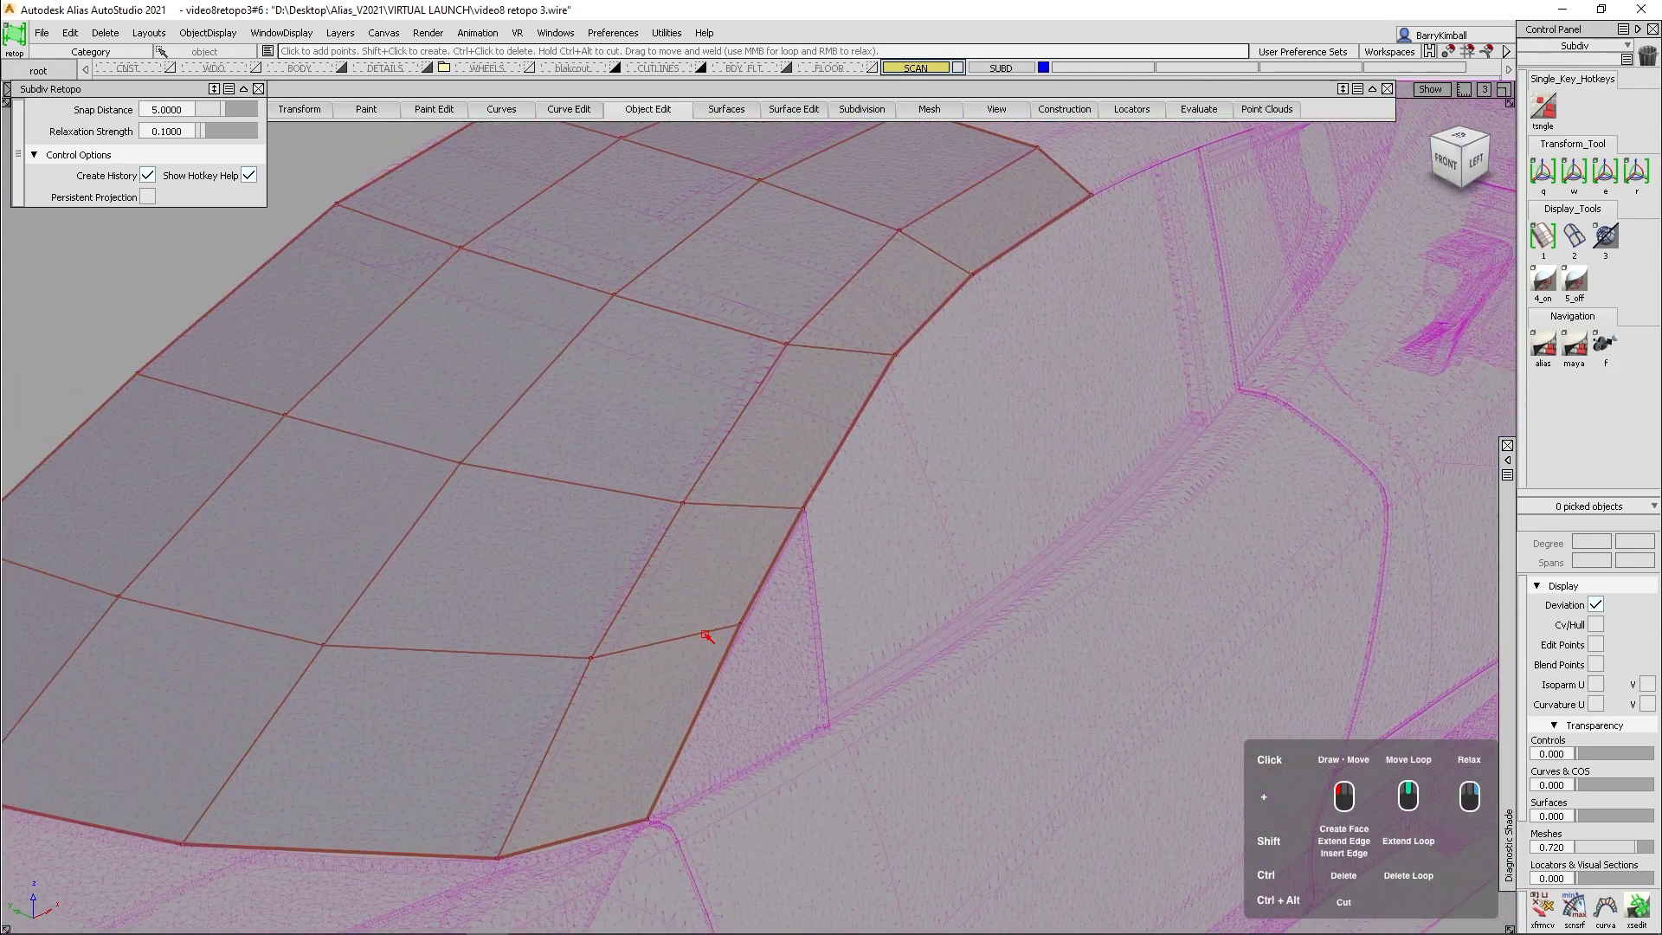
left_click(885, 456, "ctrl+shift")
left_click(1636, 907)
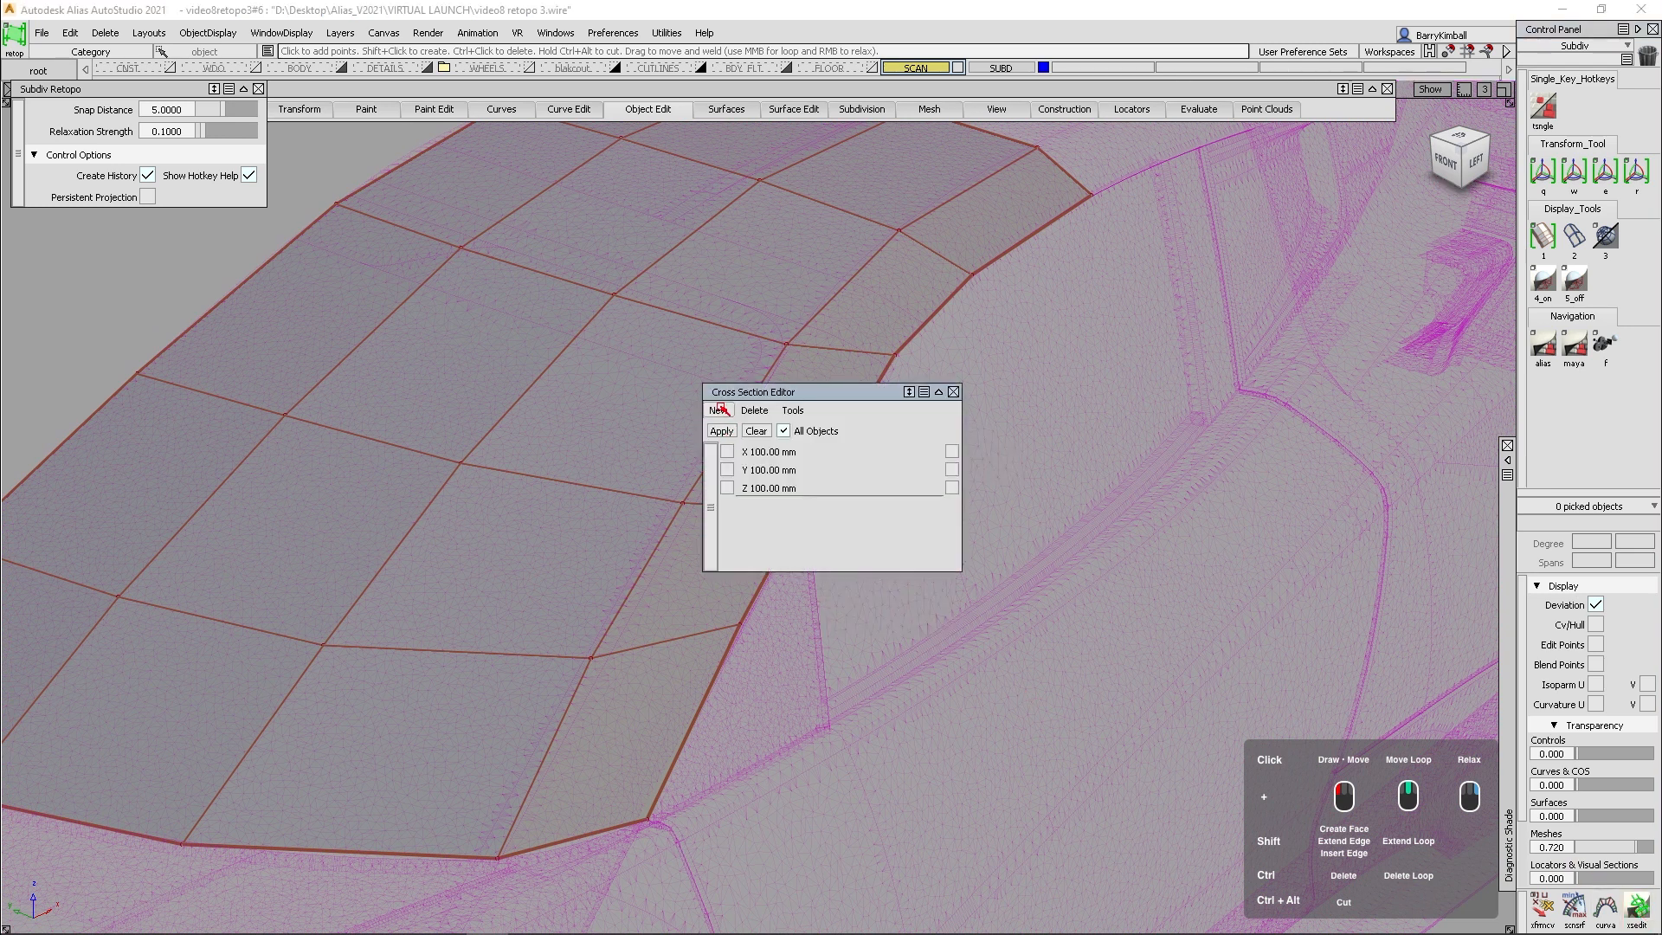
left_click(718, 410)
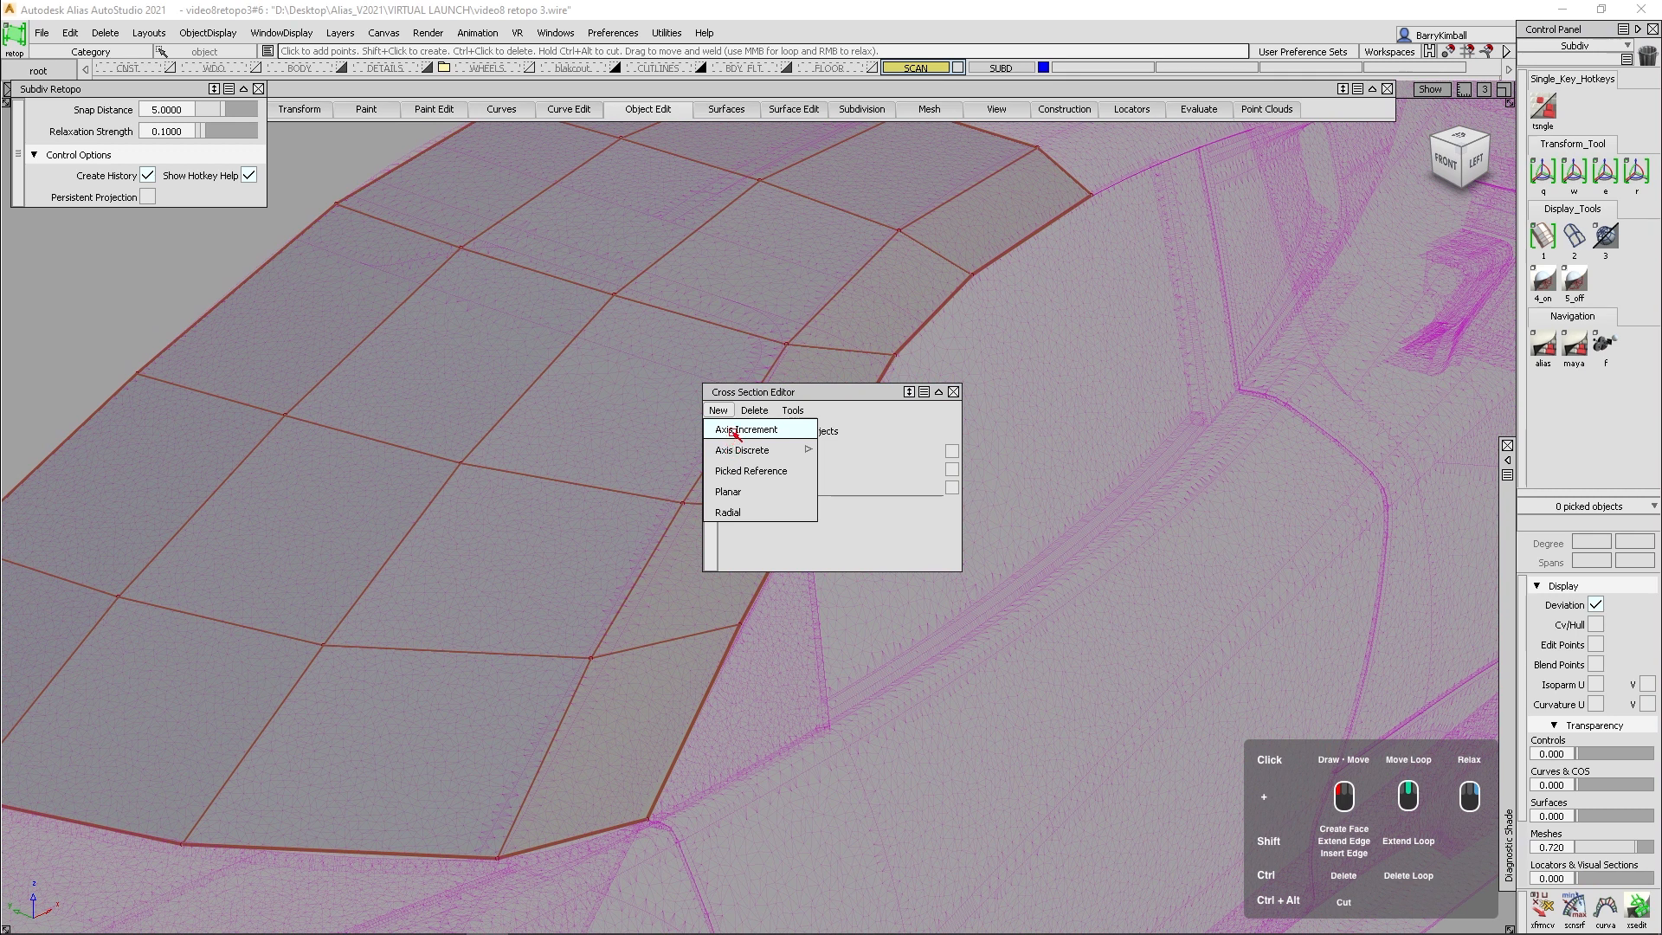
left_click(731, 429)
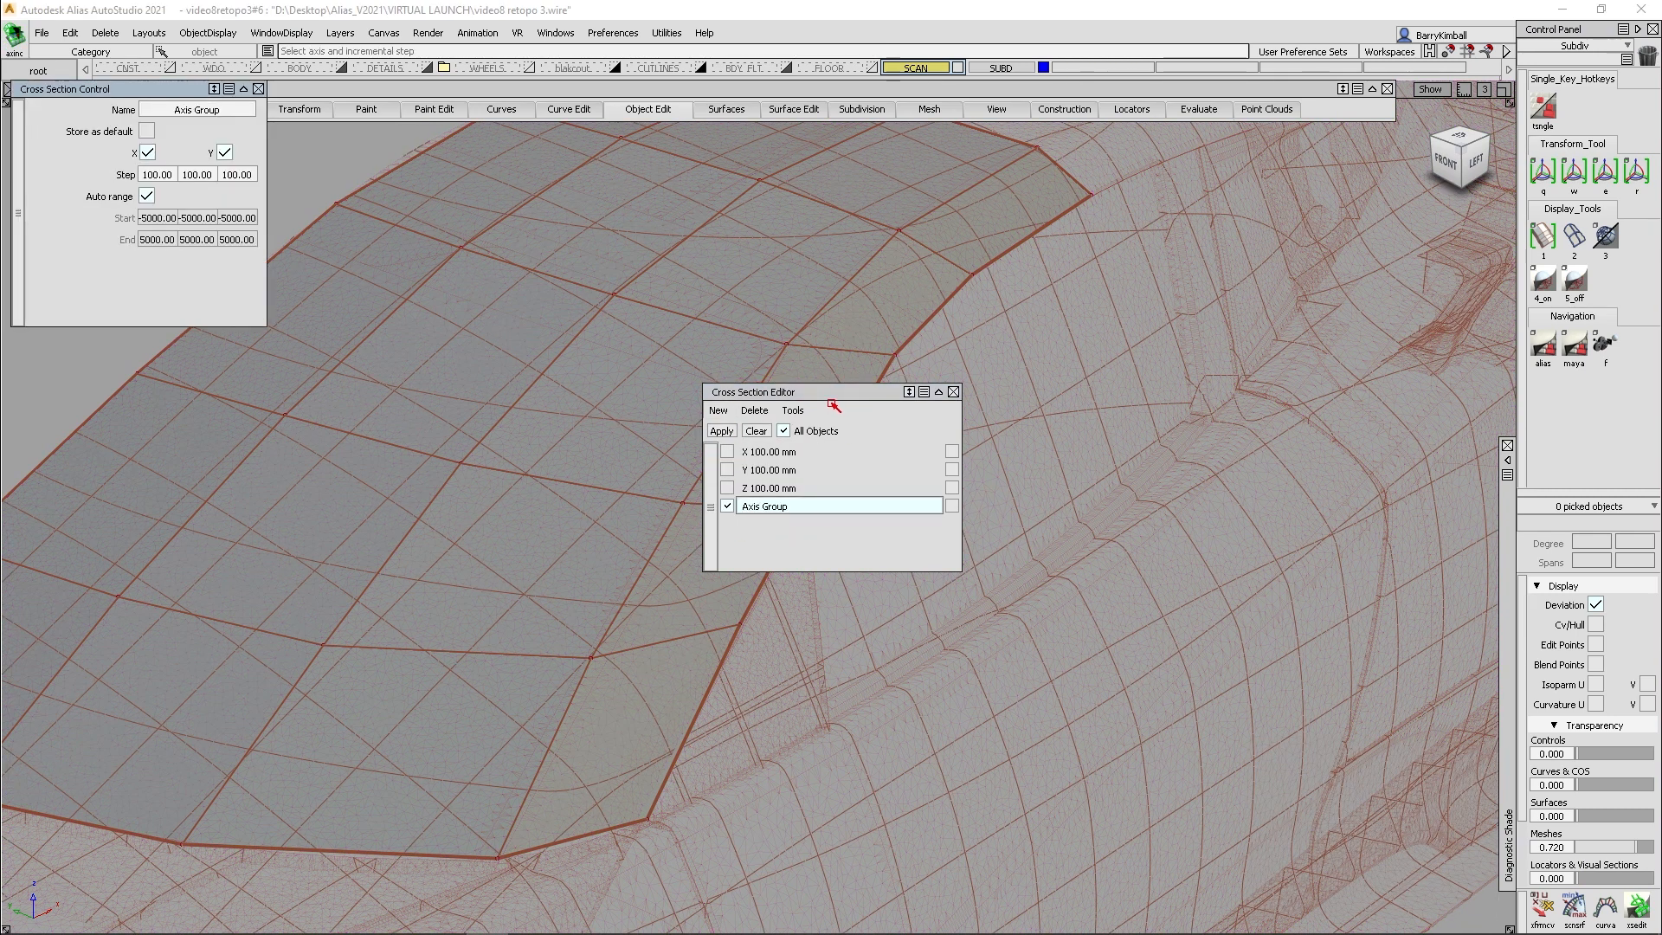
- Pick the windshield mesh Subdiv#23 and assign it to the SUBD layer
left_click_drag(204, 288, 208, 355, "ctrl+shift")
left_click(286, 410)
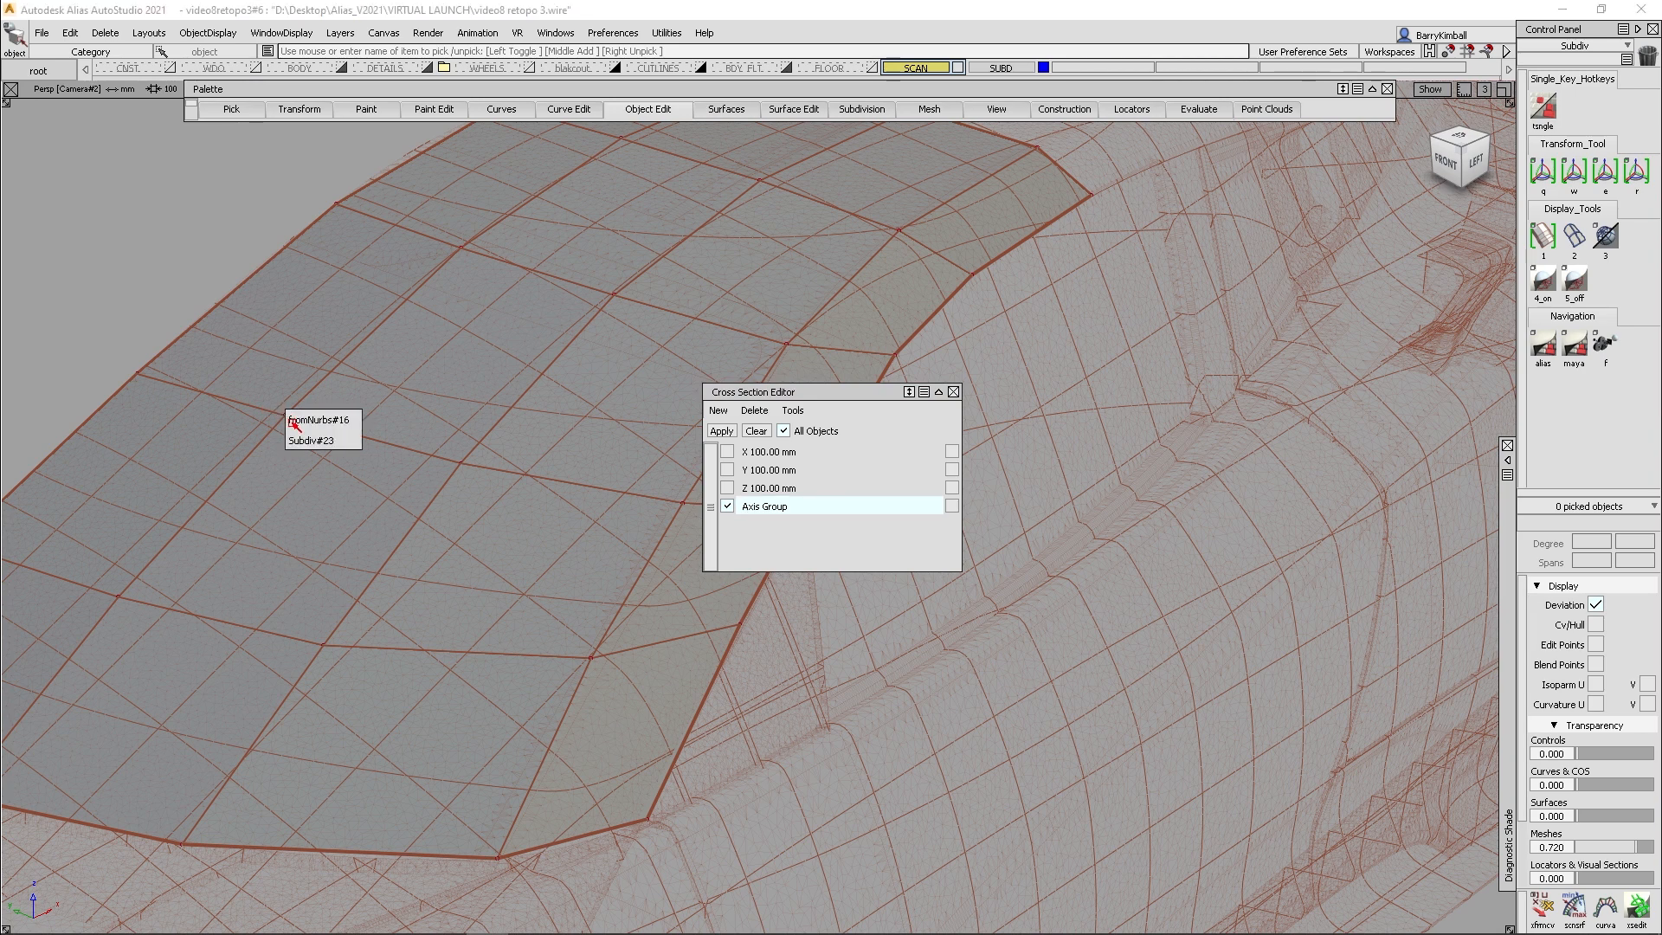
left_click(307, 438)
right_click(995, 70)
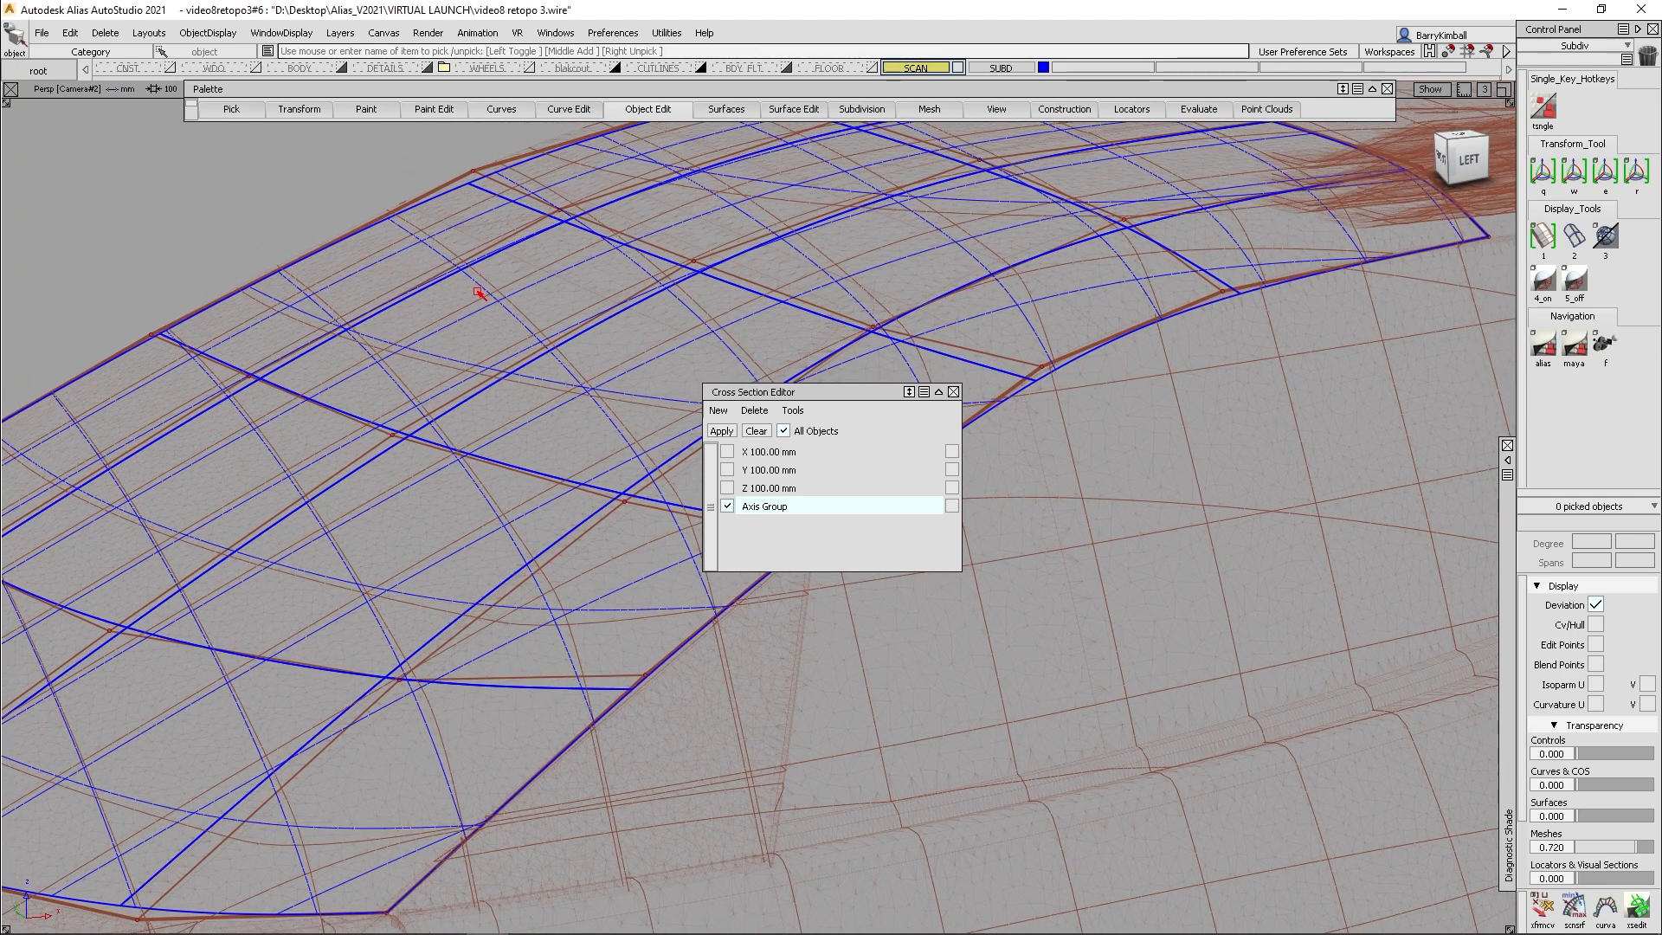
- Compare the subdiv surface's cross sections with the scan's sections across the windshield and roof
left_click_drag(663, 494, 681, 446, "alt+shift")
right_click_drag(680, 446, 583, 456, "alt+shift")
left_click_drag(583, 457, 434, 390, "alt+shift")
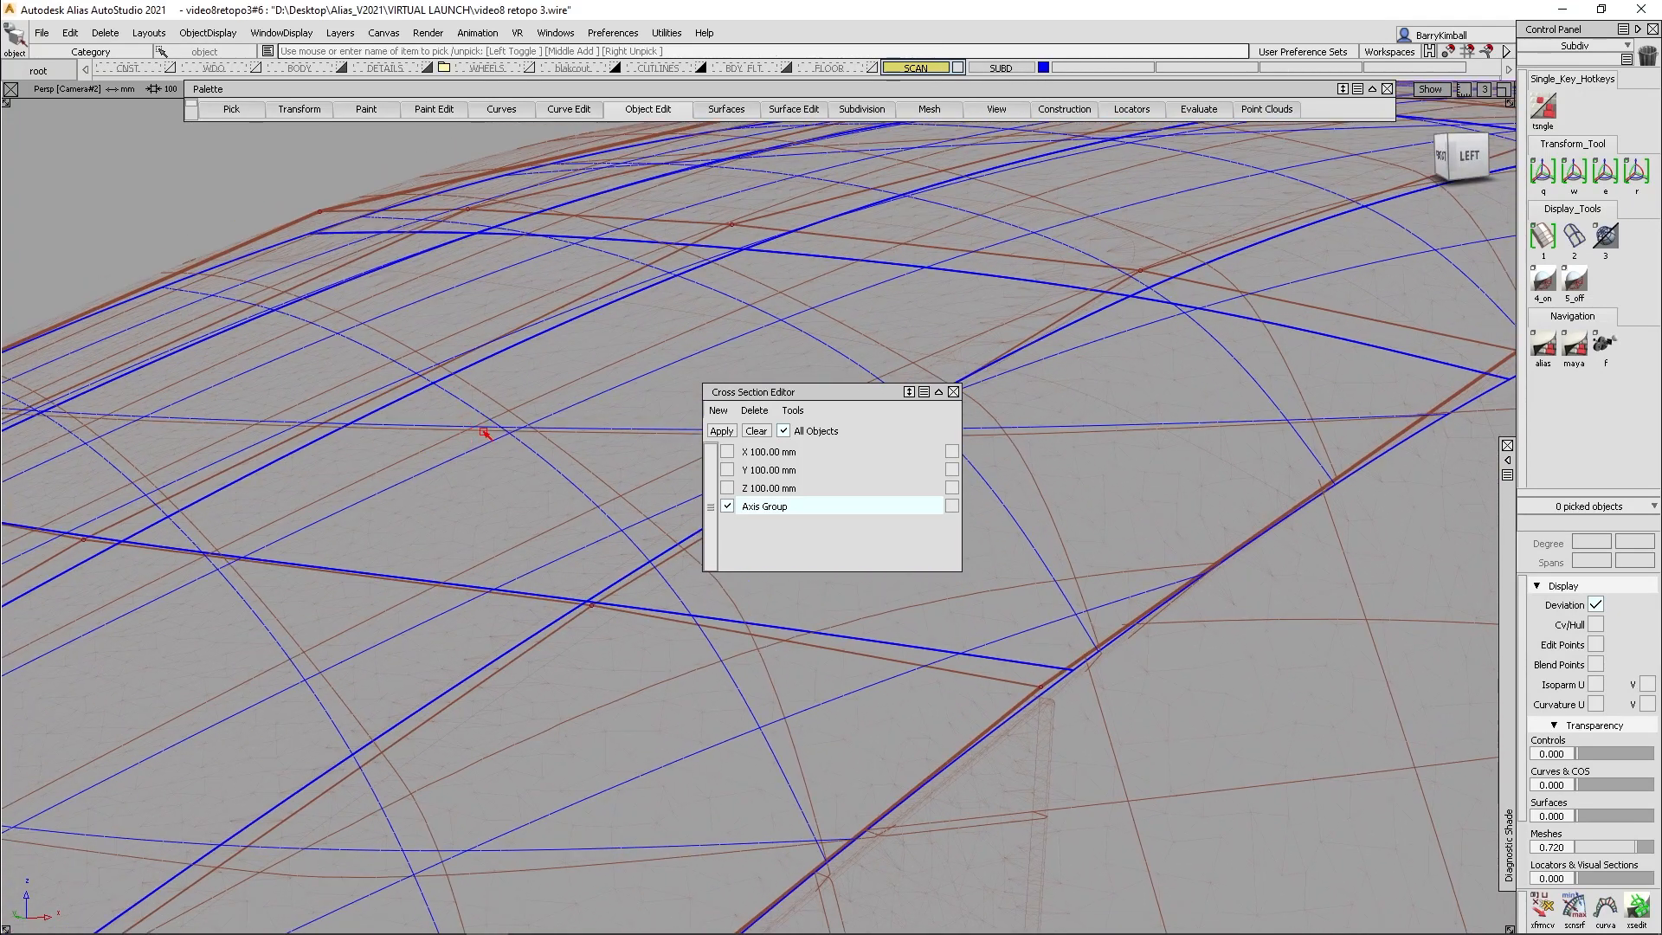
left_click_drag(449, 434, 466, 391, "alt+shift")
right_click_drag(466, 391, 465, 414, "alt+shift")
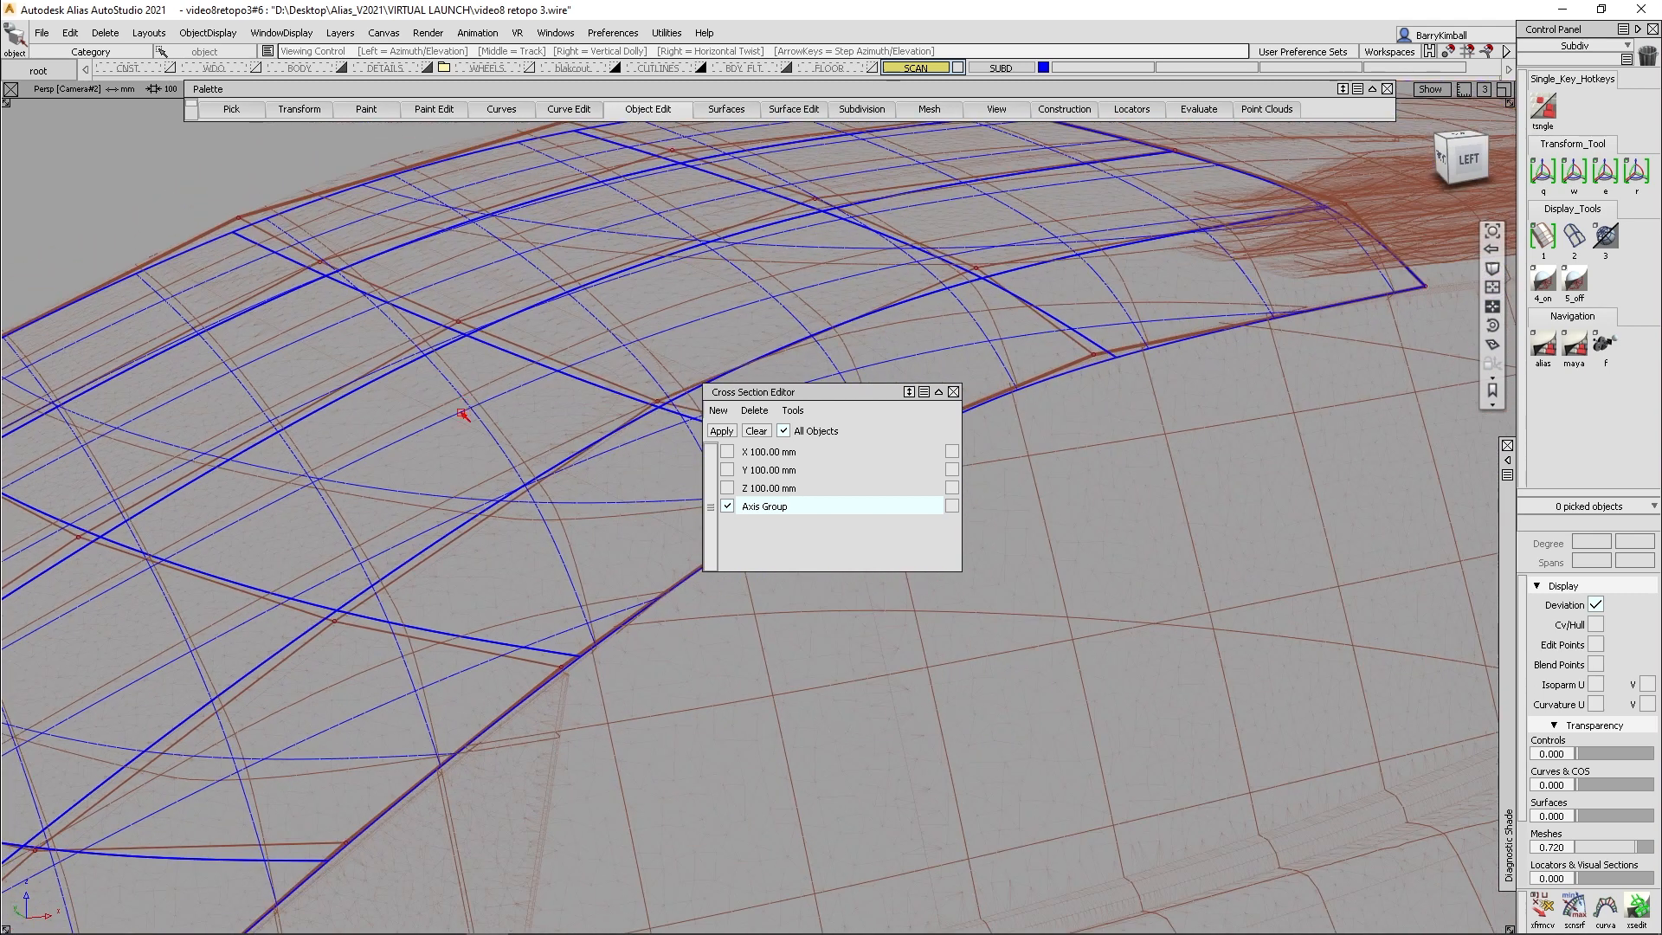
middle_click_drag(465, 413, 393, 345, "alt+shift")
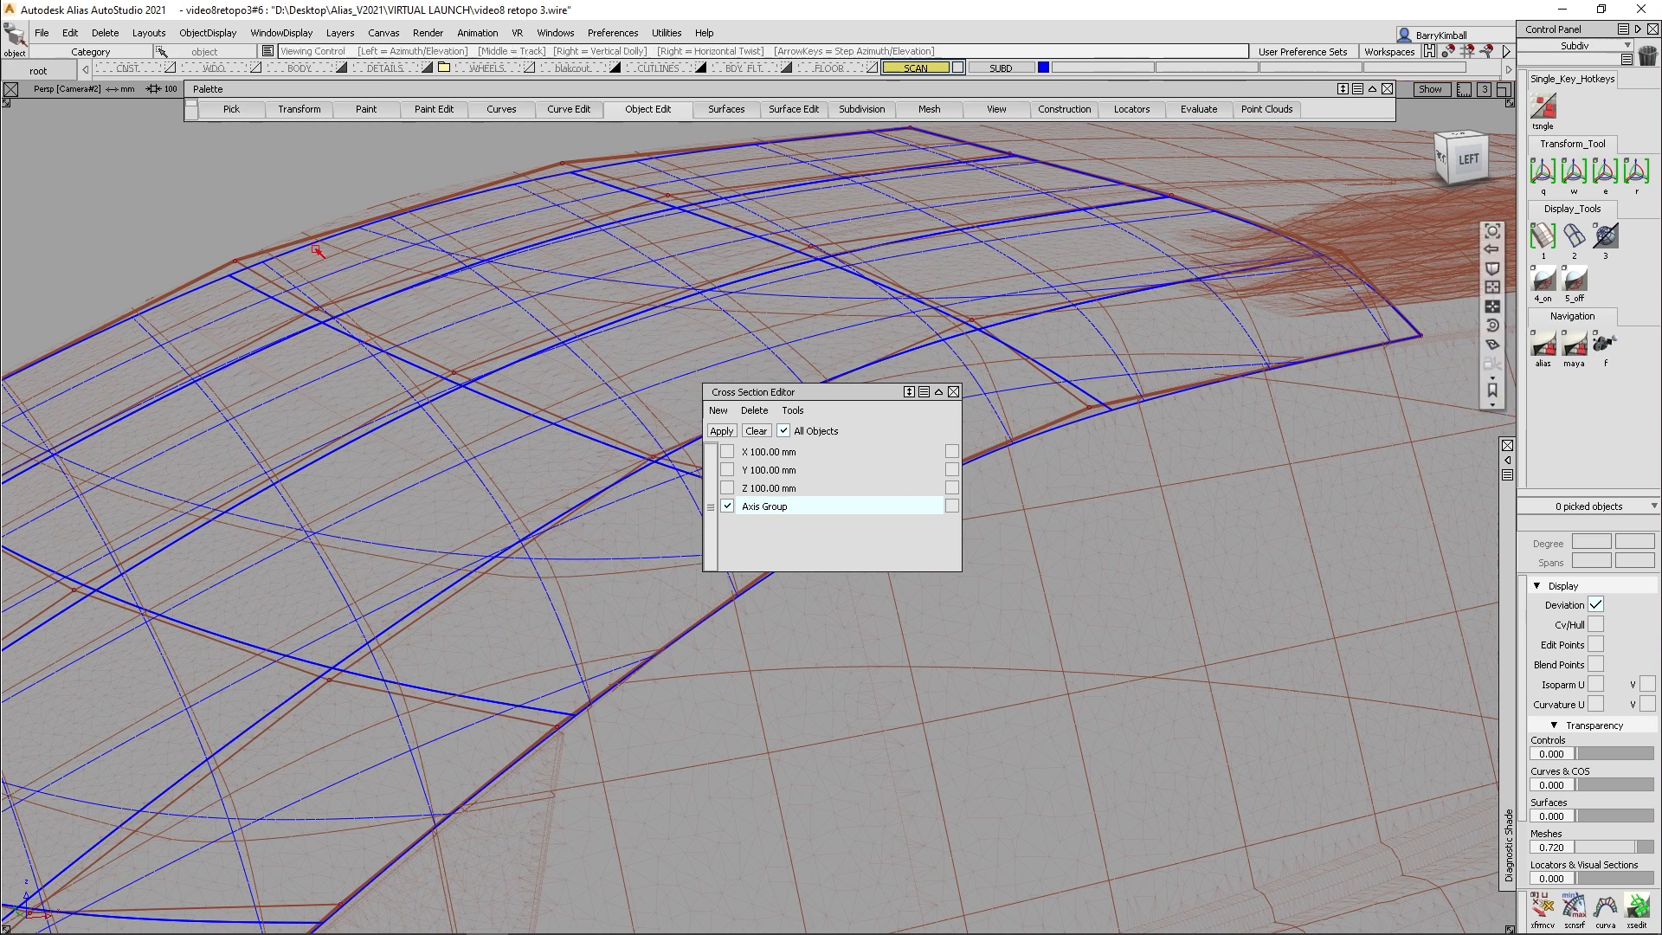
right_click_drag(318, 263, 286, 423, "alt+shift")
middle_click_drag(285, 423, 386, 334, "alt+shift")
left_click_drag(387, 334, 512, 370, "alt+shift")
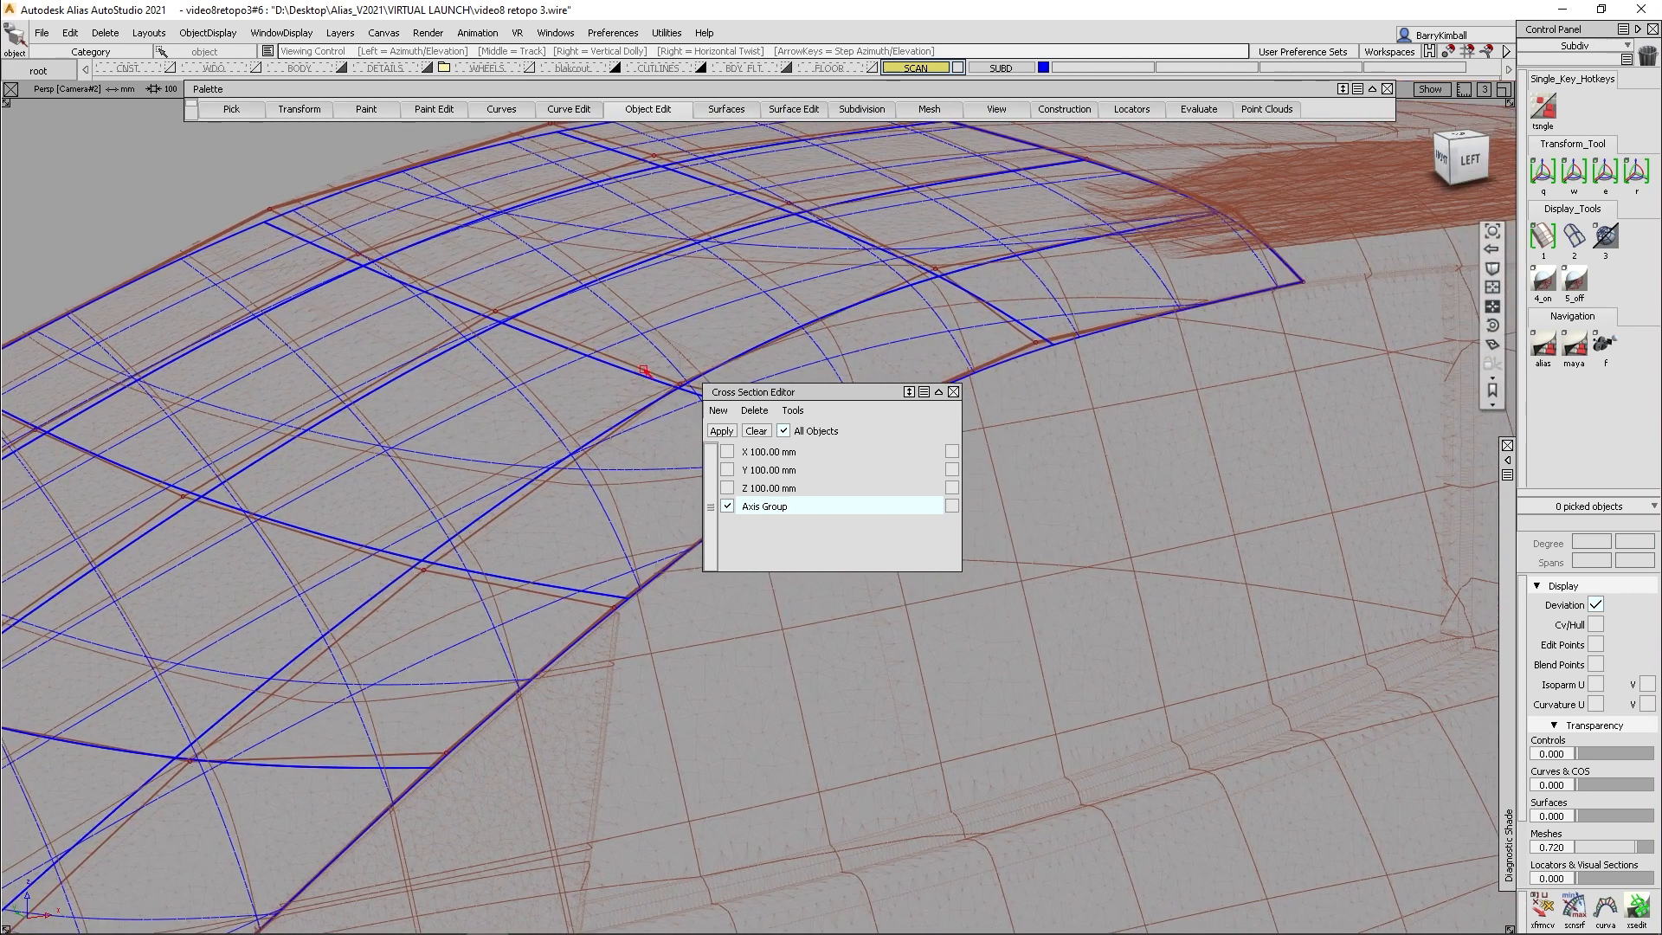
- Close the Cross Section Editor and review the whole windshield and roof surface against the scan sections
left_click(954, 392)
middle_click_drag(596, 470, 728, 486, "alt+shift")
right_click_drag(727, 486, 561, 550, "alt+shift")
left_click_drag(561, 550, 683, 527, "alt+shift")
middle_click_drag(683, 527, 823, 501, "alt+shift")
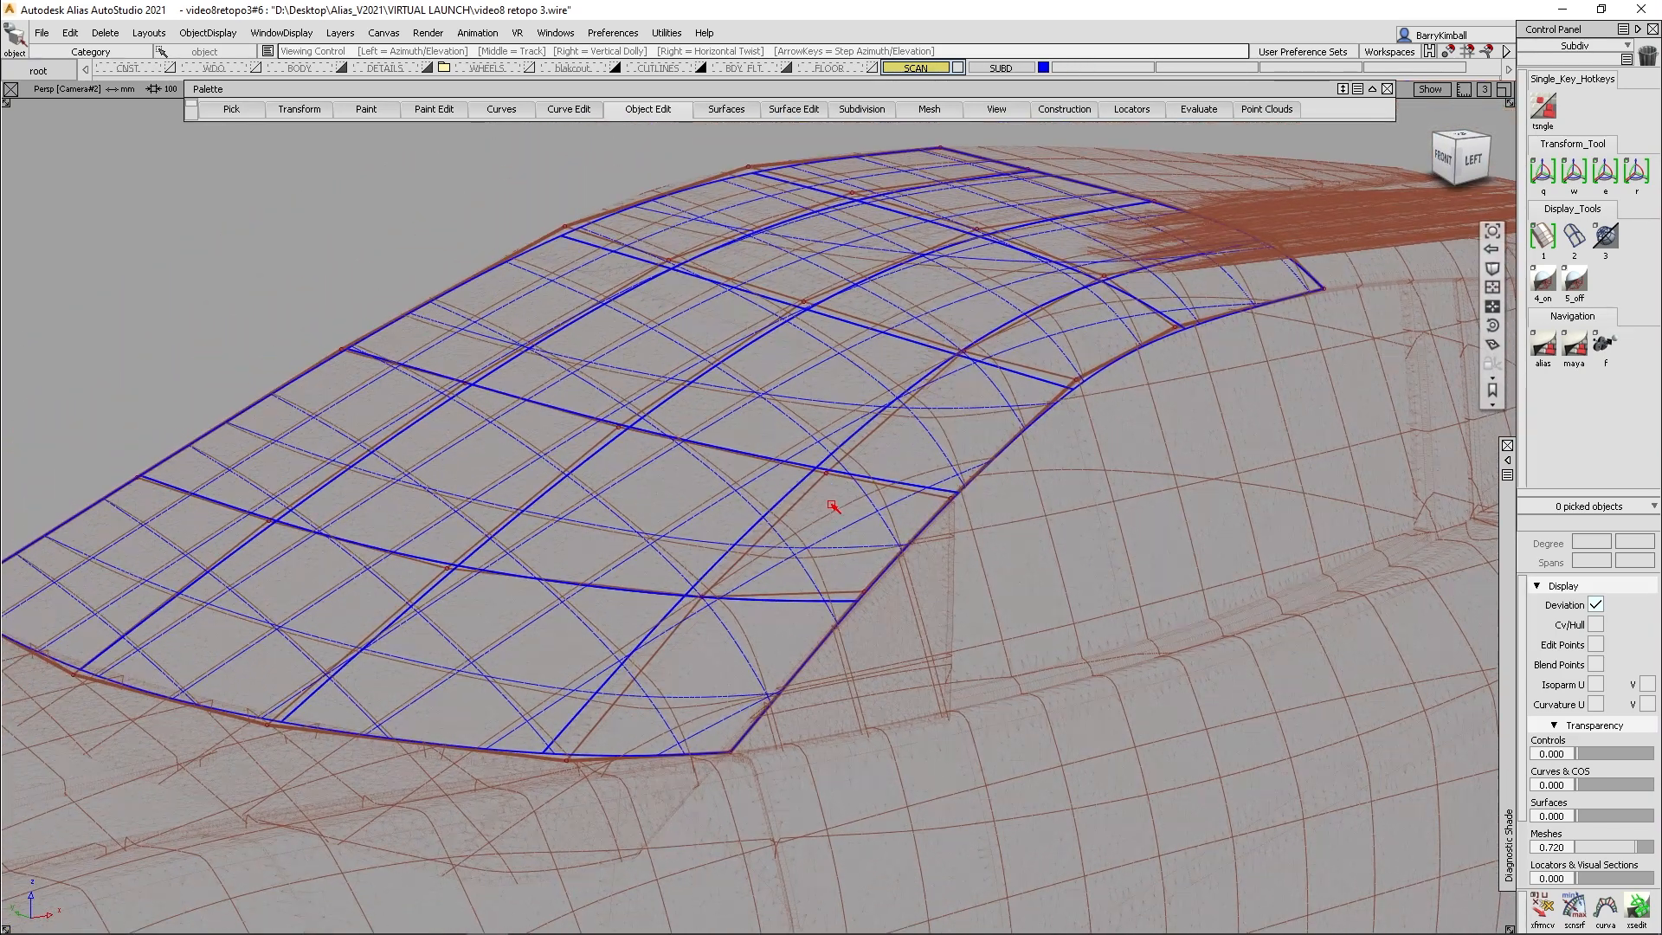
left_click_drag(823, 501, 849, 507, "alt+shift")
- Reopen the windshield subdiv mesh in Subdiv Retopo through its construction history
middle_click(761, 350, "ctrl+shift")
middle_click_drag(761, 350, 770, 426, "ctrl+shift")
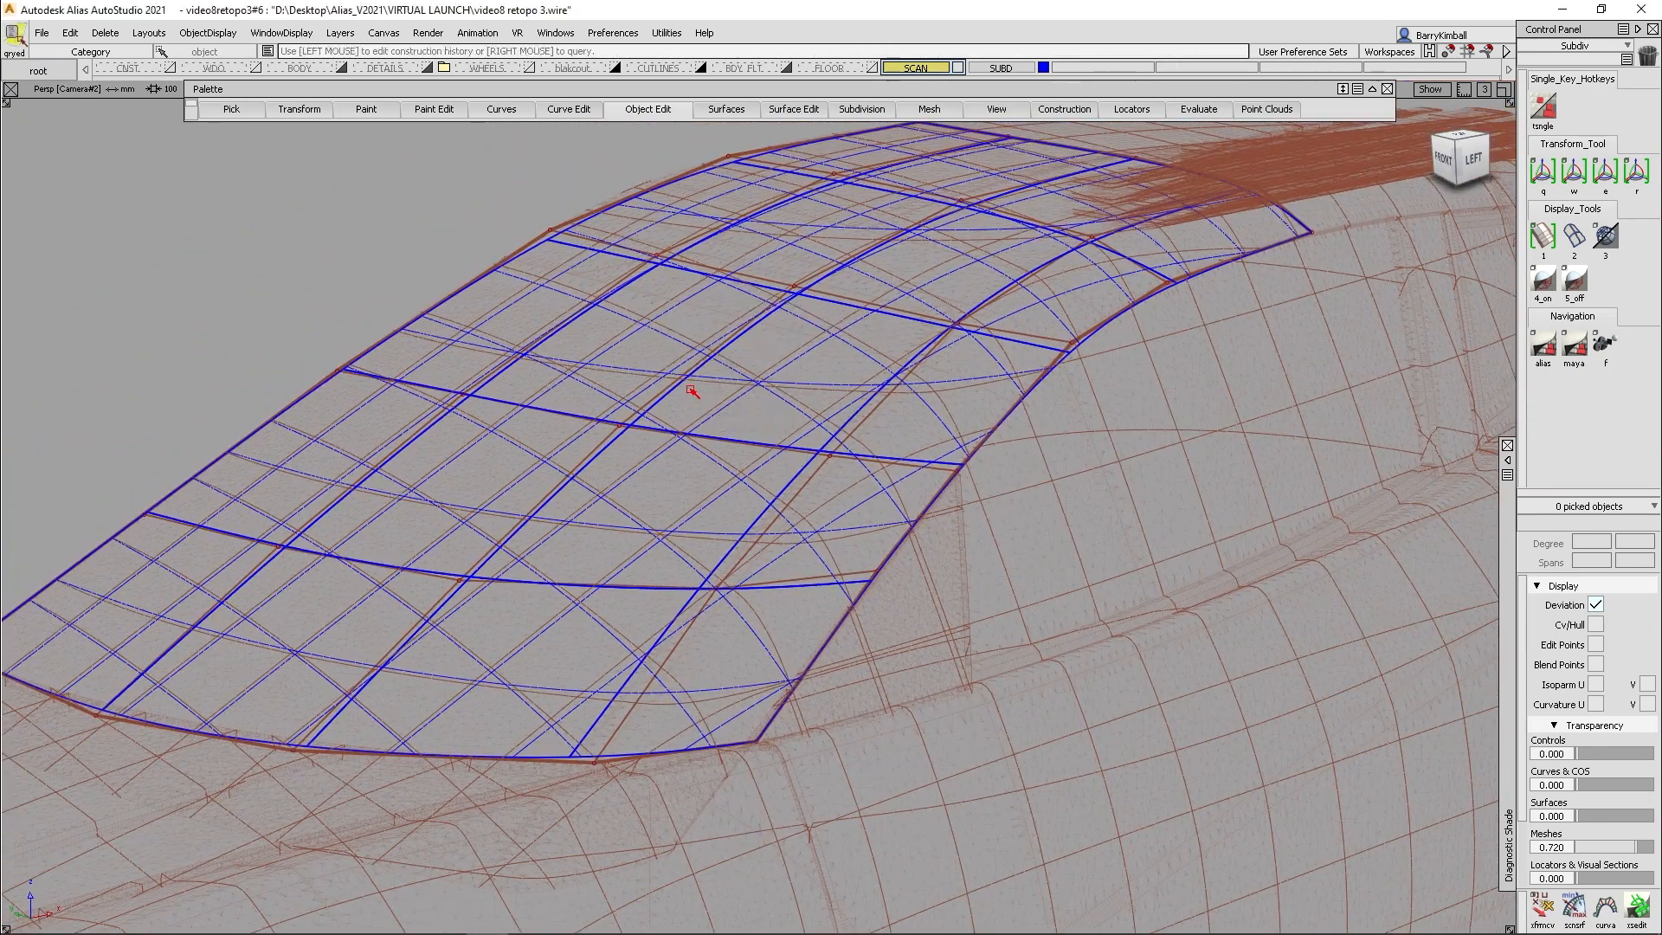
left_click(683, 380)
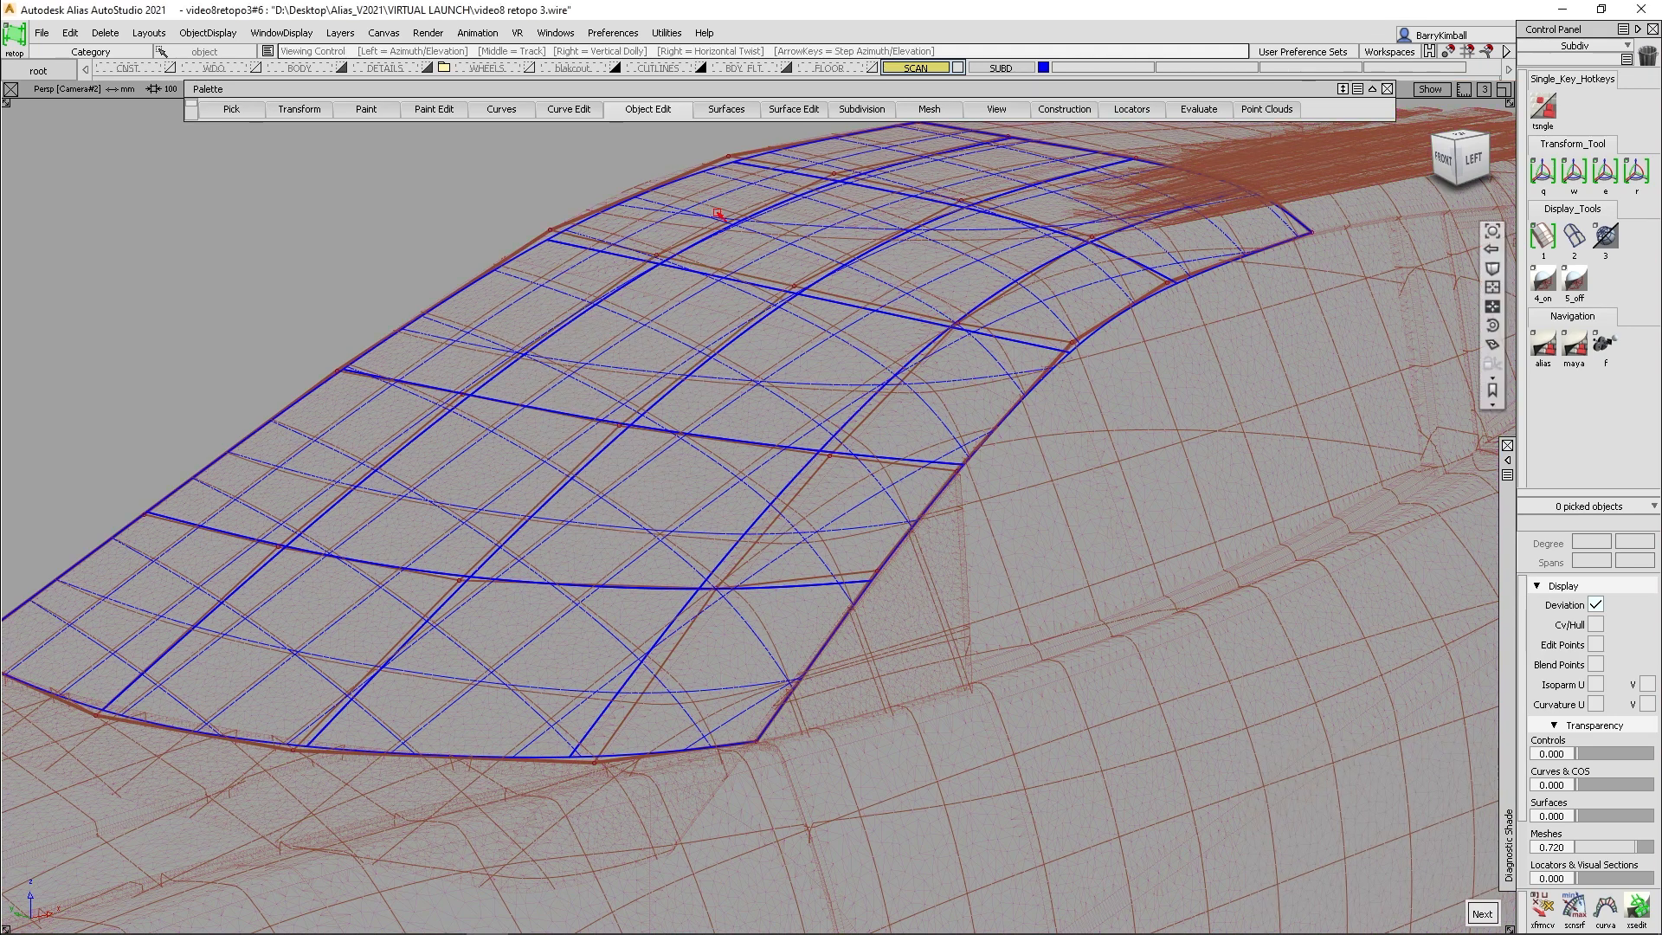
left_click_drag(719, 214, 744, 264, "alt+shift")
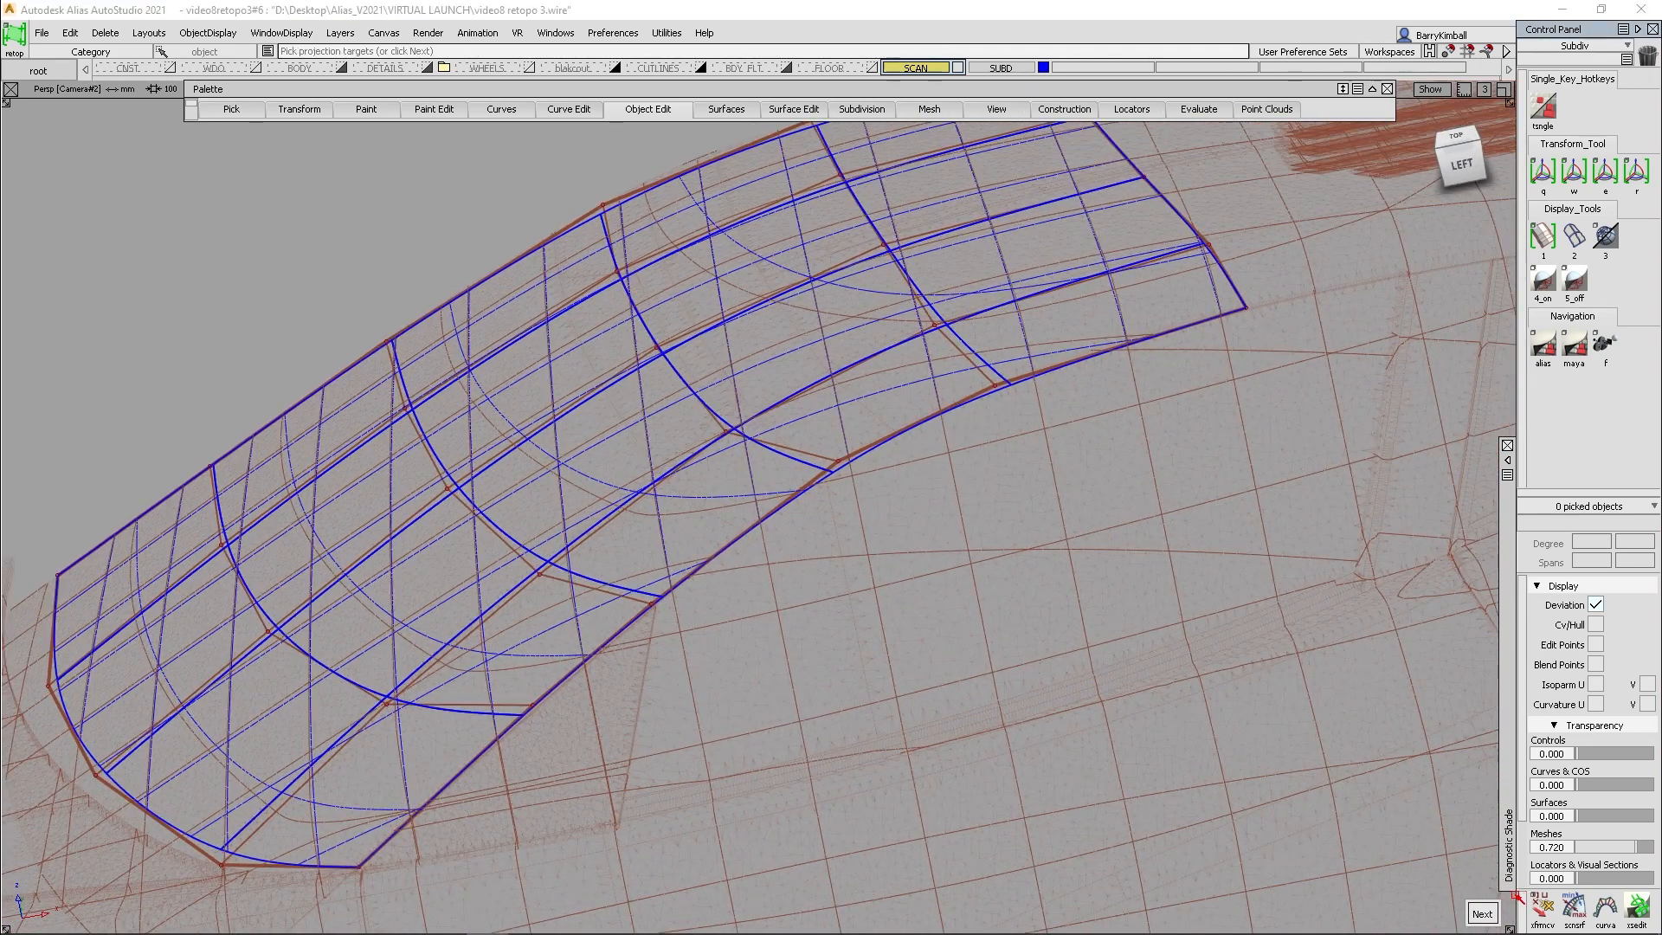
key("space")
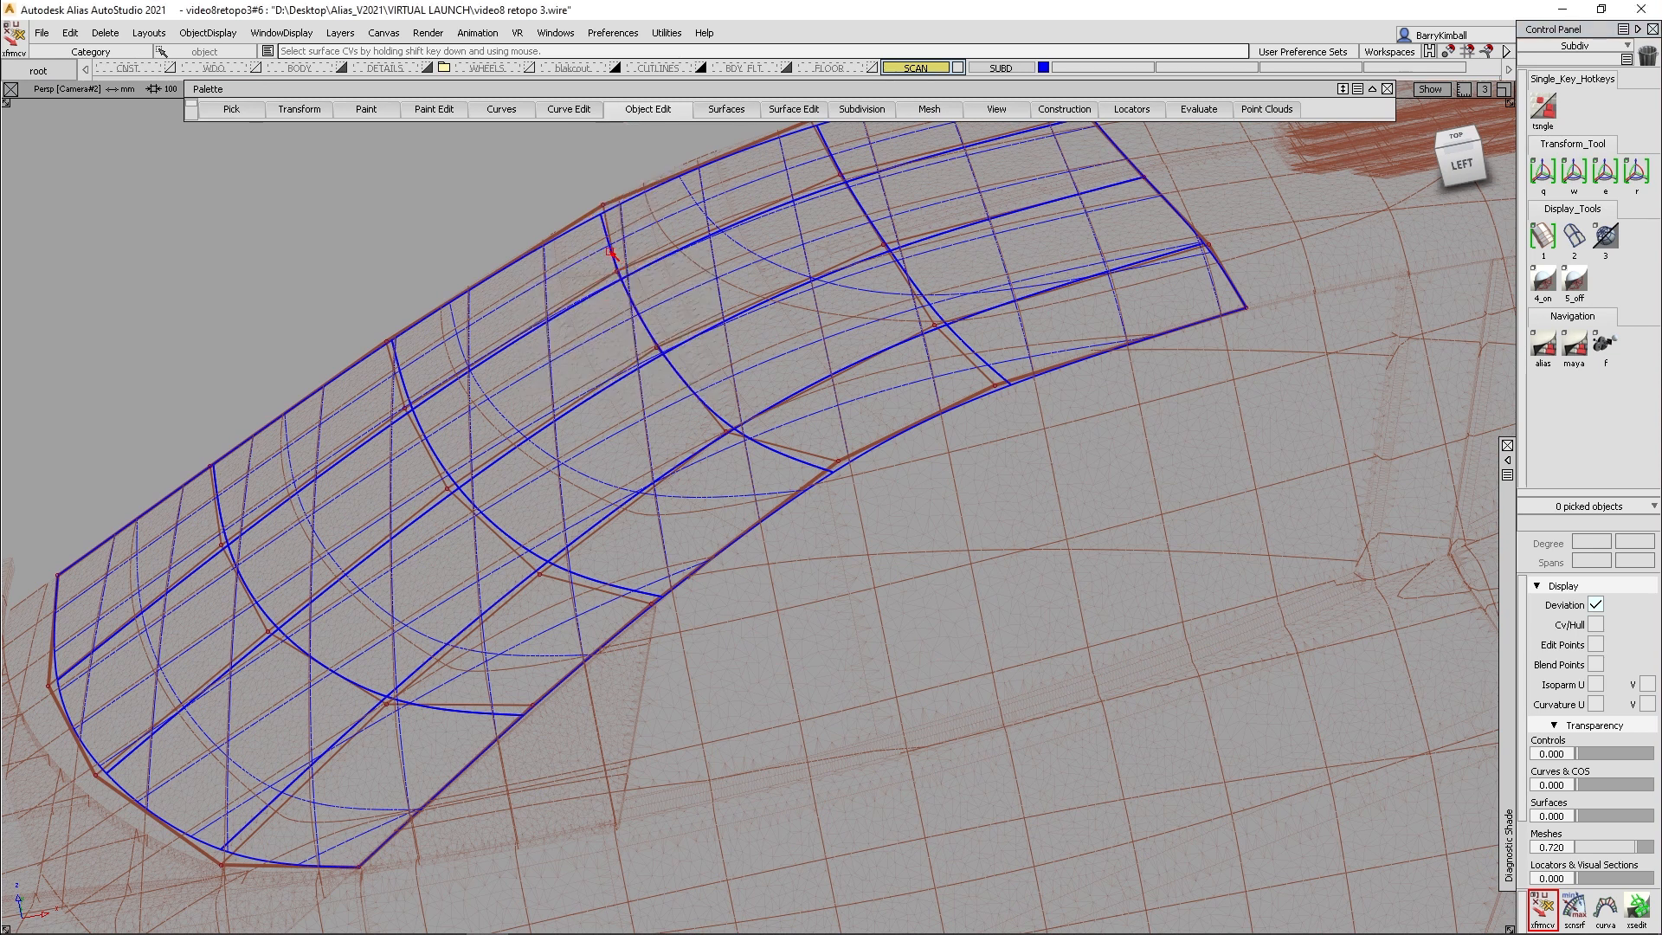
- Try moving the cross row of CVs at the windshield-to-roof transition outward with Transform CV, and undo the move
left_click(611, 253)
right_click_drag(396, 242, 410, 210)
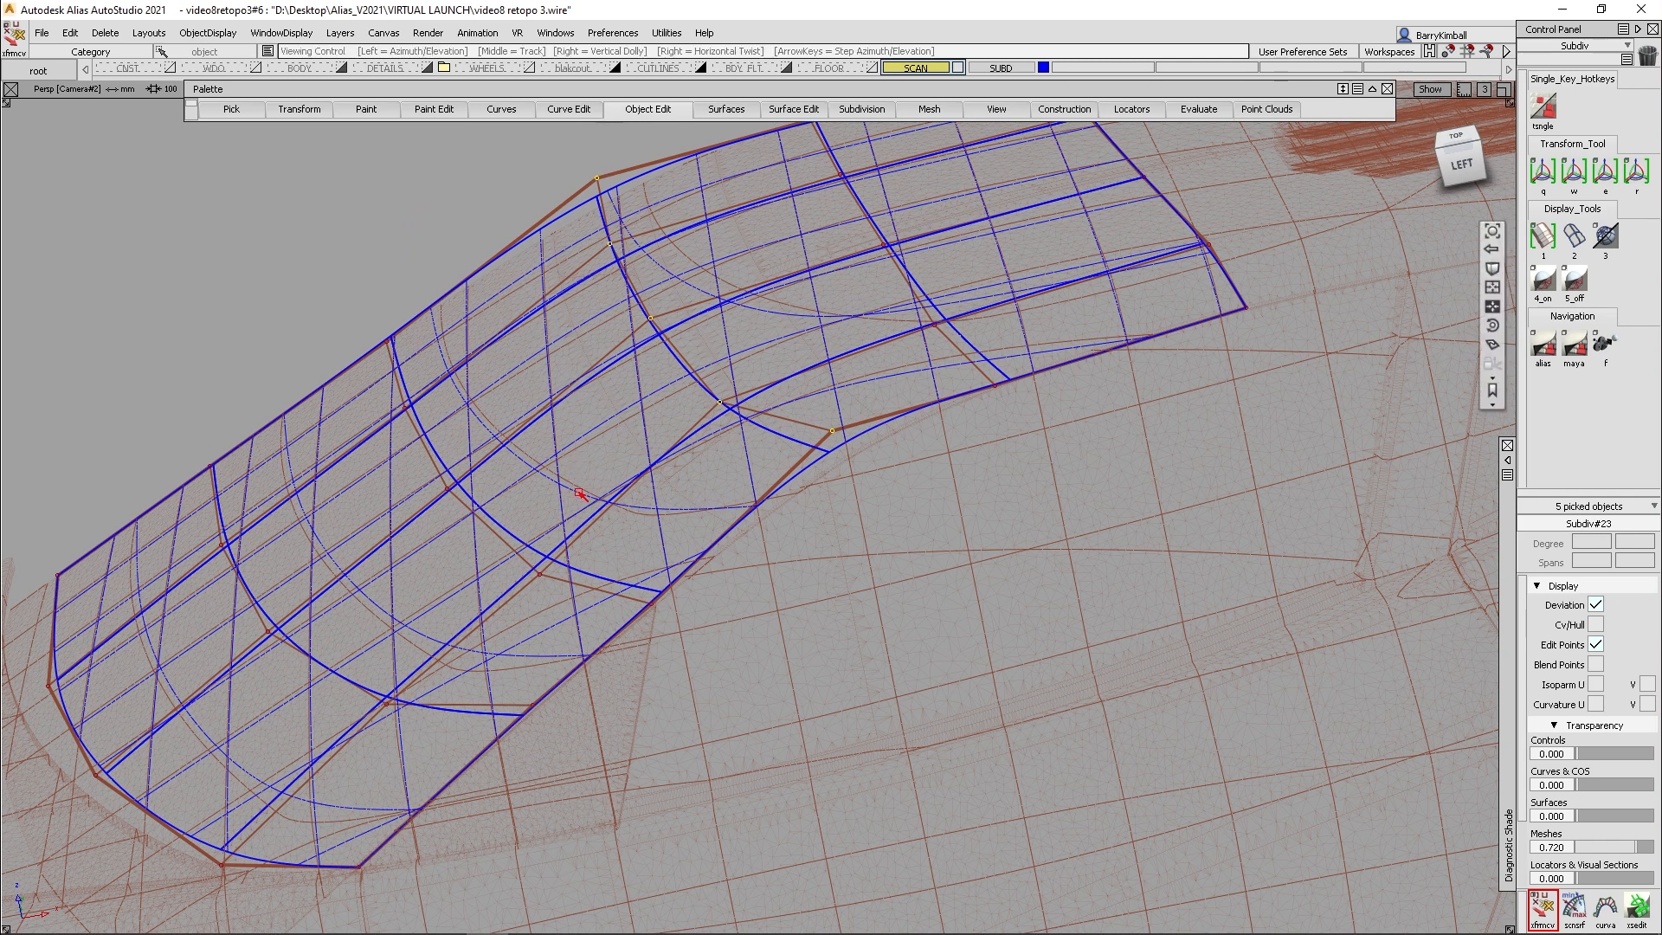
left_click_drag(583, 486, 605, 400, "alt+shift")
right_click_drag(605, 401, 615, 416, "alt+shift")
middle_click_drag(616, 415, 636, 468, "alt+shift")
left_click_drag(636, 468, 664, 487, "alt+shift")
key("ctrl+z")
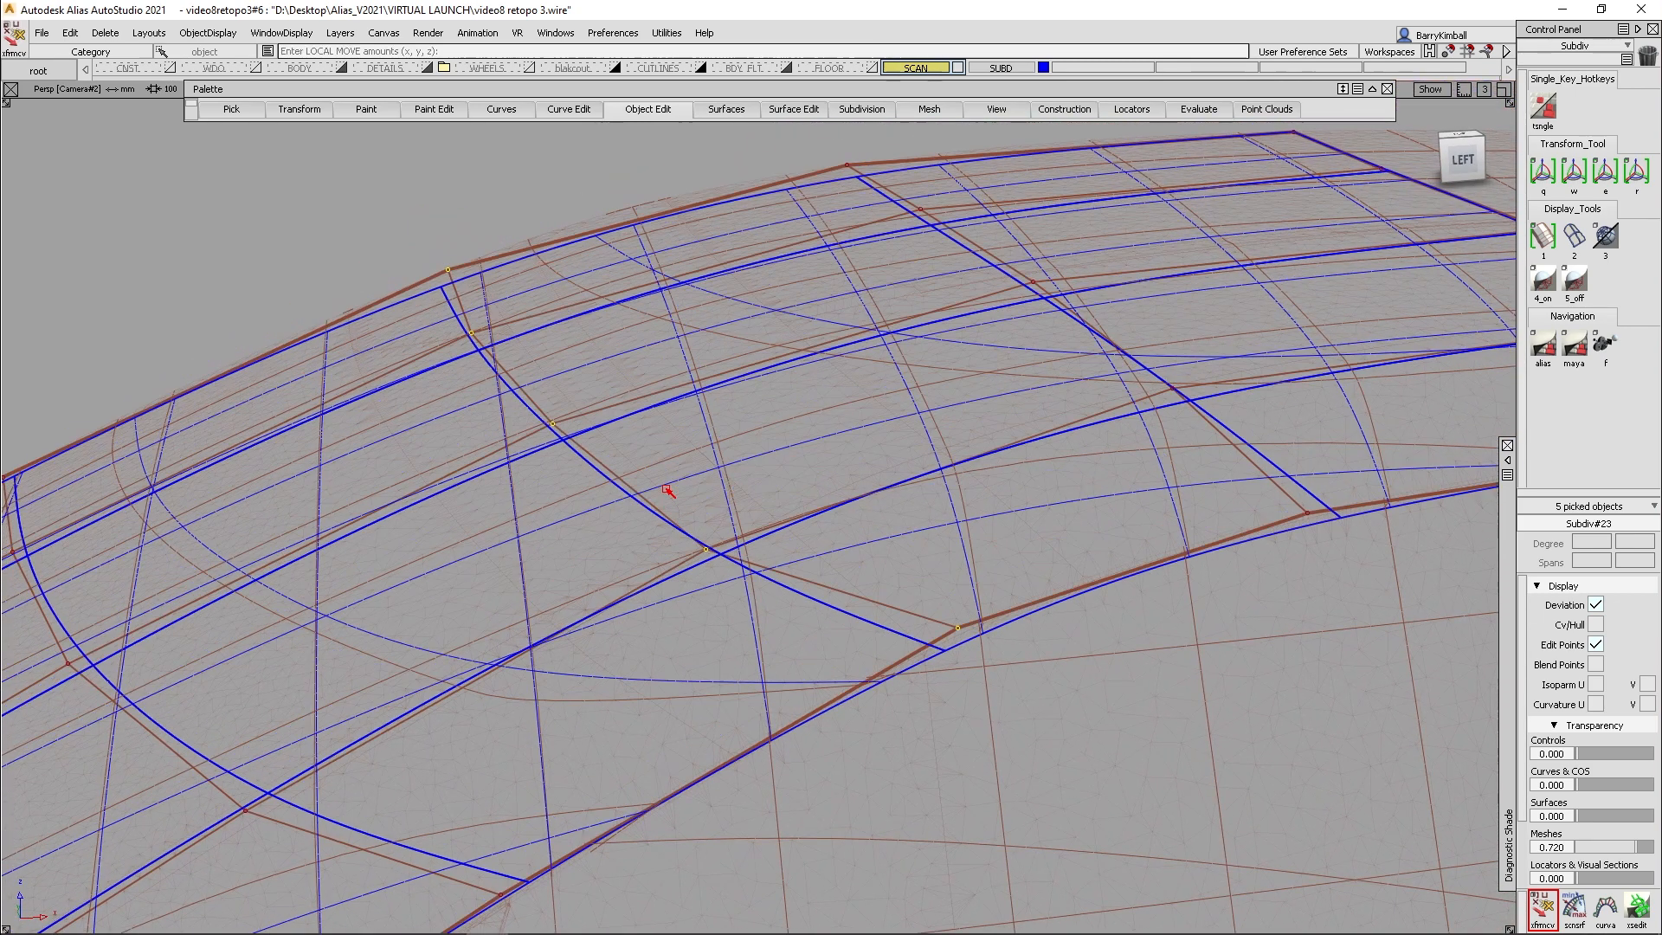
- Query-edit the subdiv mesh to resume retopology editing on the scan
right_click(694, 374, "ctrl+shift")
right_click_drag(690, 429, 692, 449, "ctrl+shift")
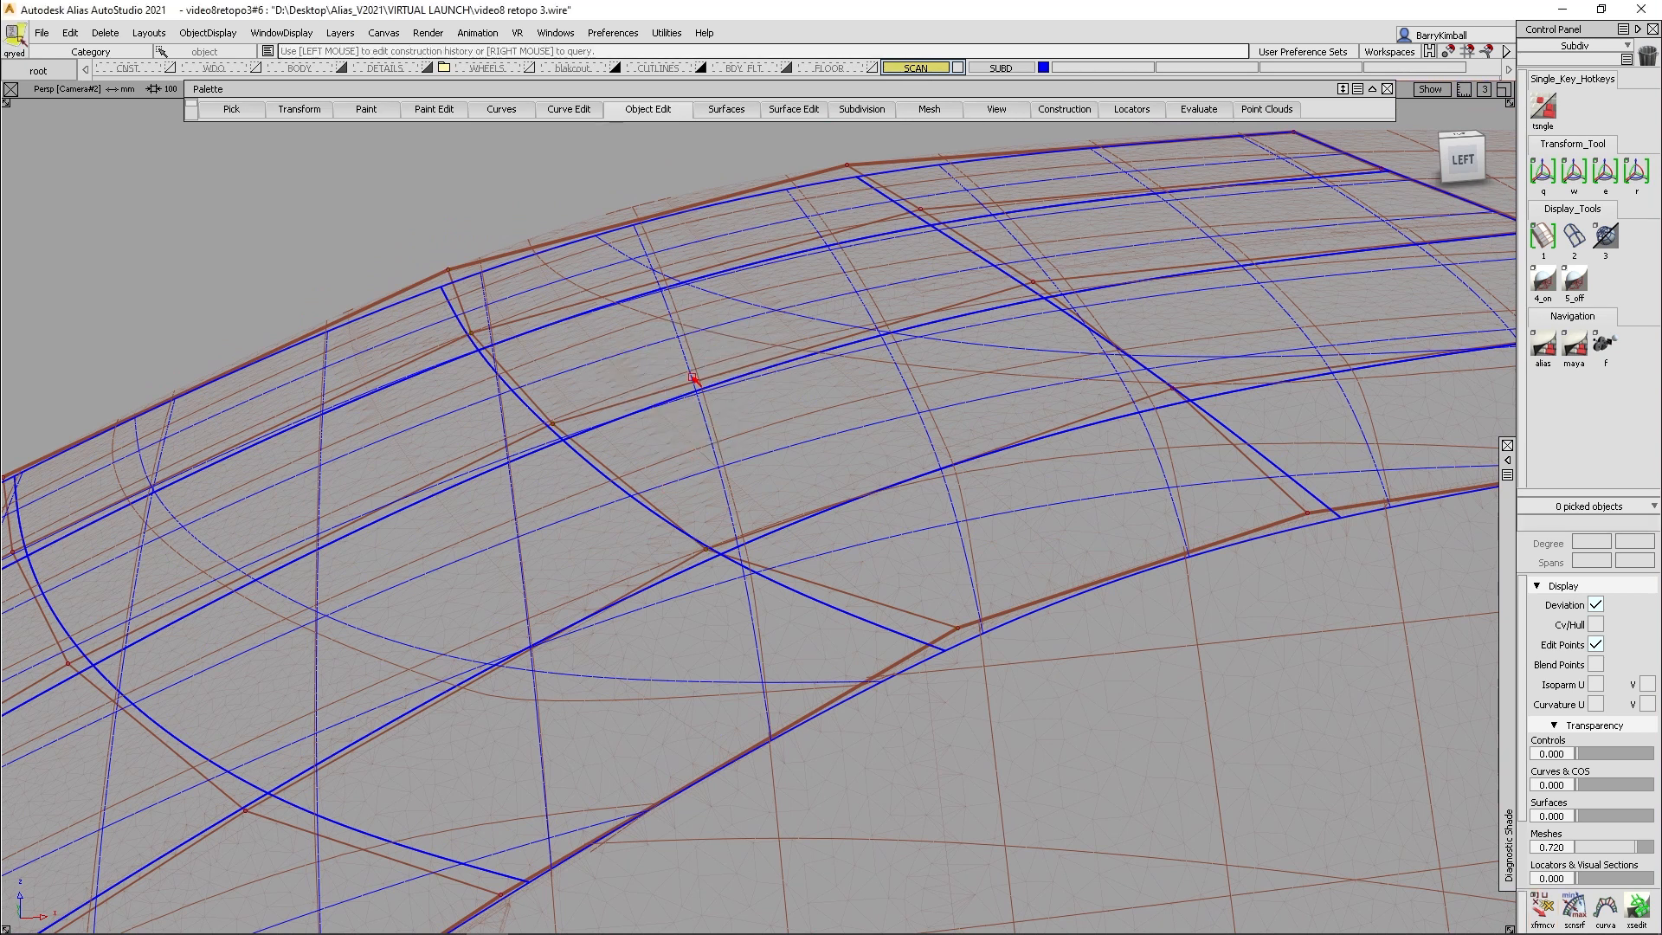
left_click(685, 387)
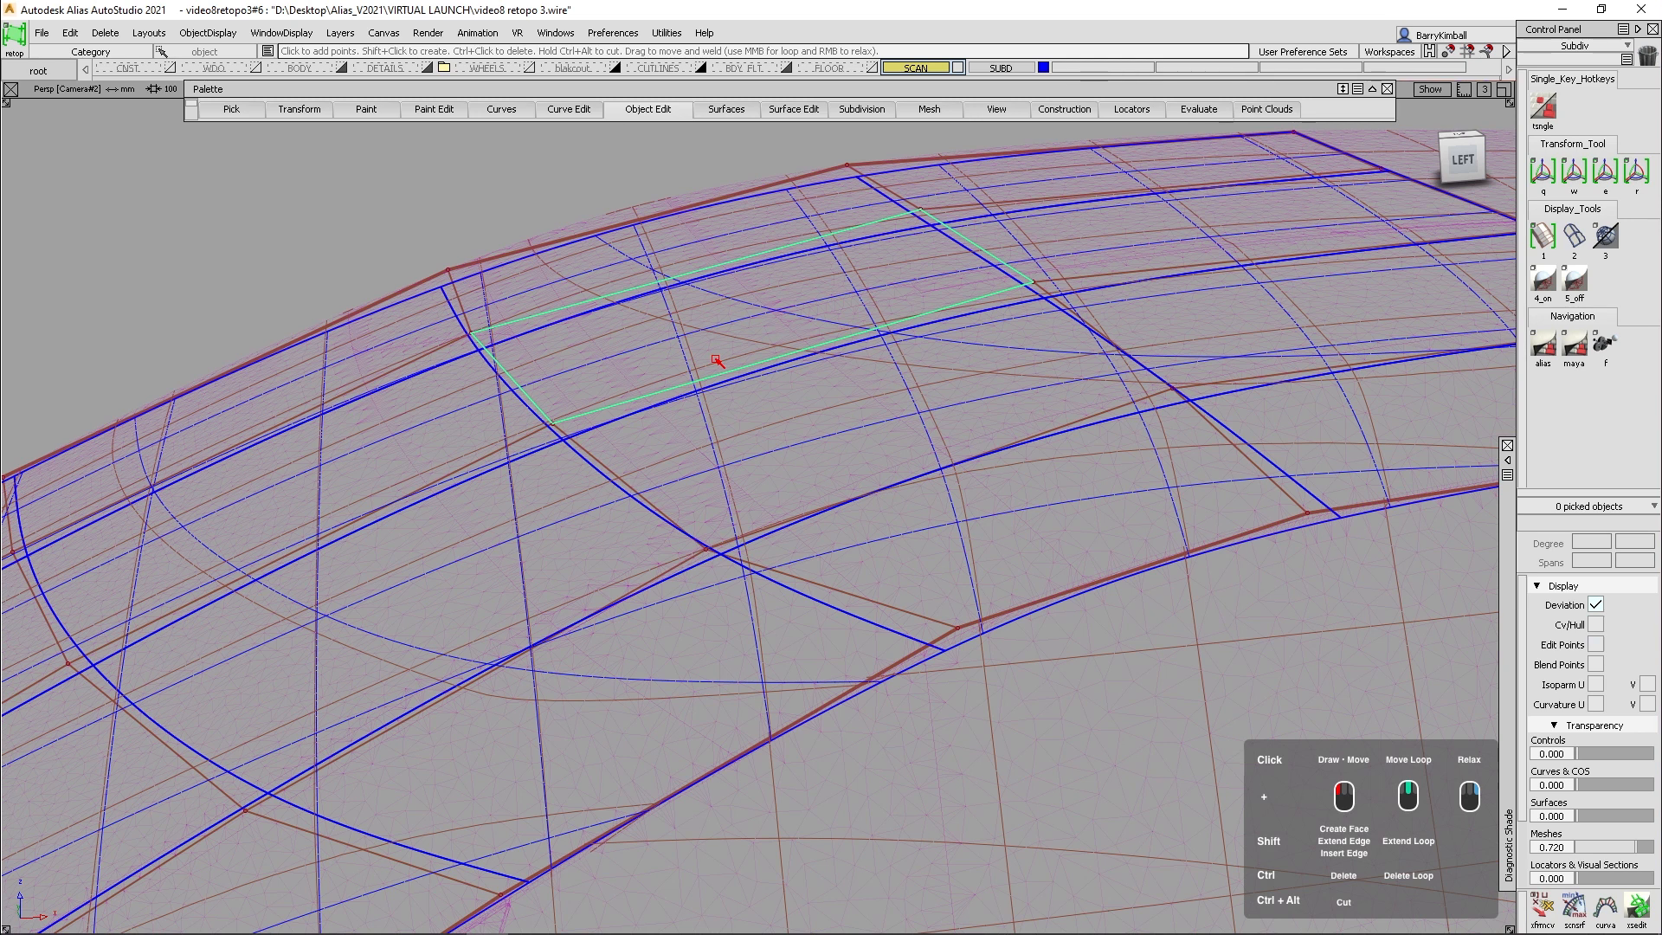
right_click_drag(746, 283, 842, 286, "alt+shift")
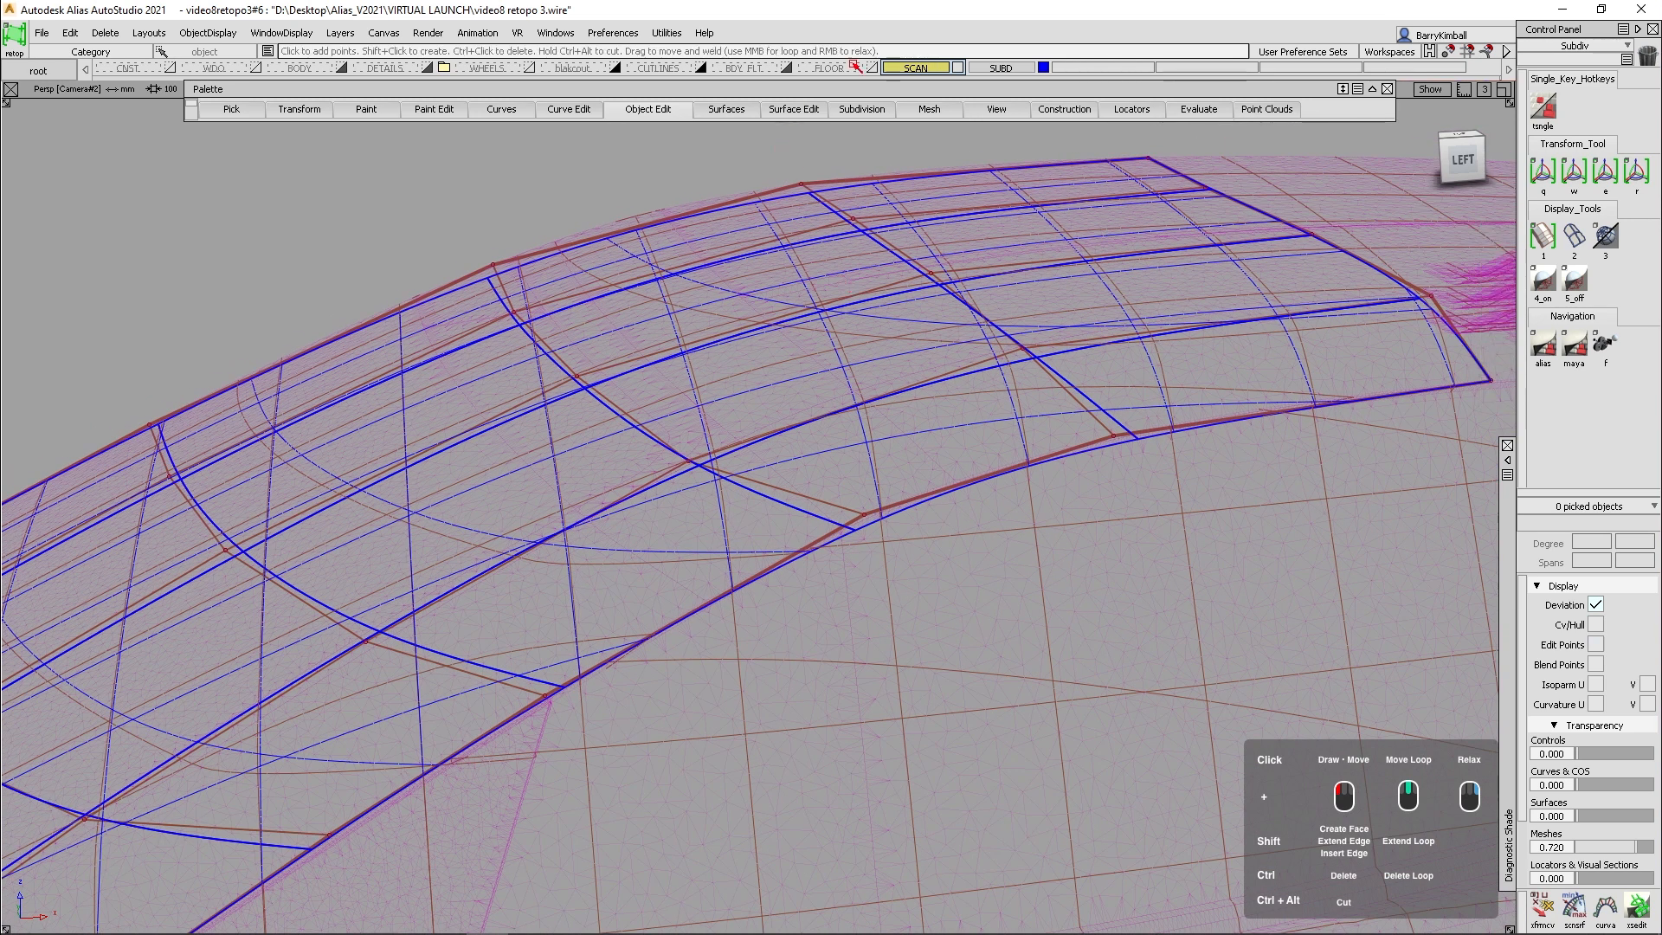
right_click_drag(792, 215, 755, 258, "ctrl+shift")
- Turn on Persistent Projection in the Subdiv Retopo options and return to projection-target selection
left_click(753, 203)
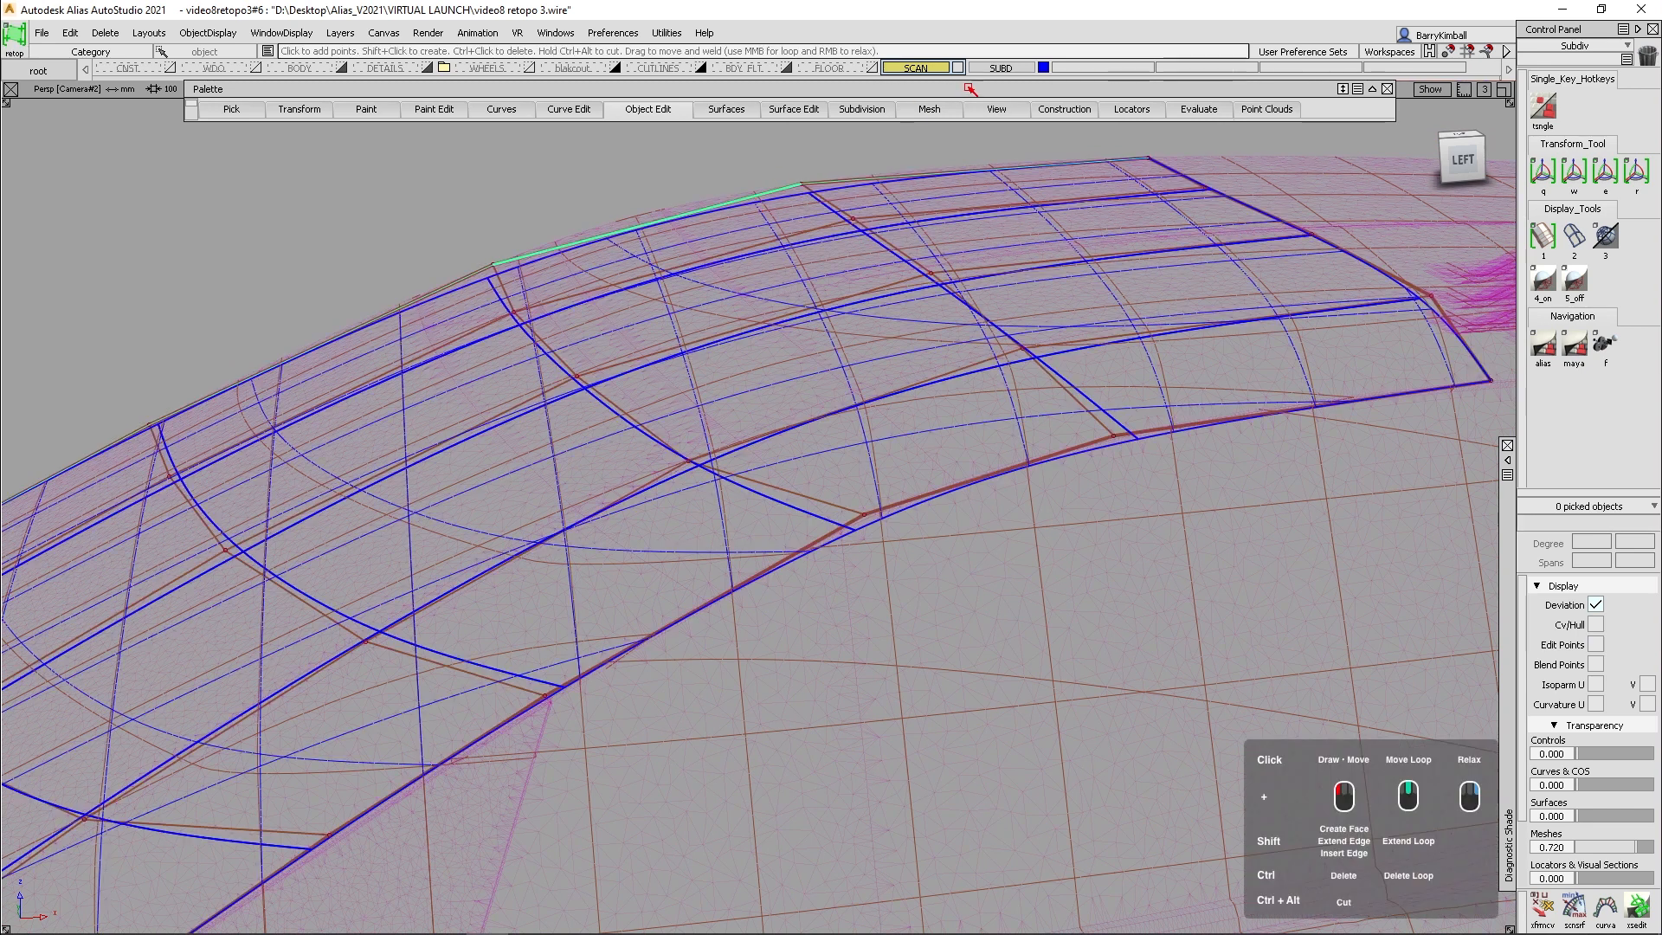
left_click(869, 110)
left_click(887, 294)
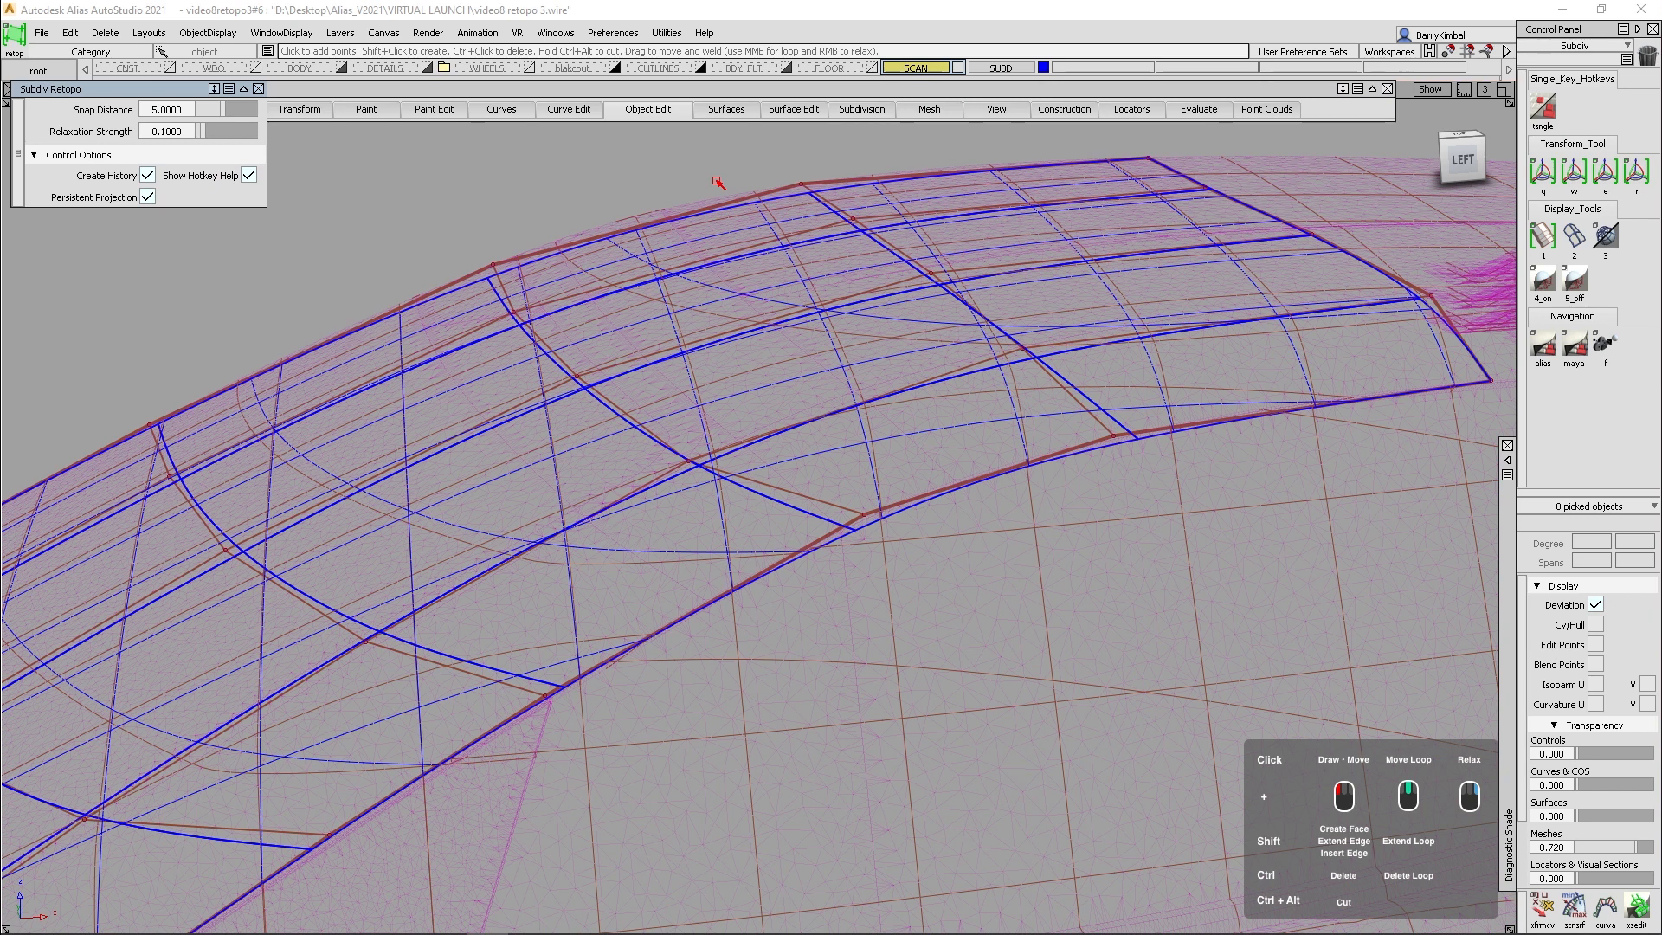
left_click_drag(656, 346, 656, 267, "ctrl+shift")
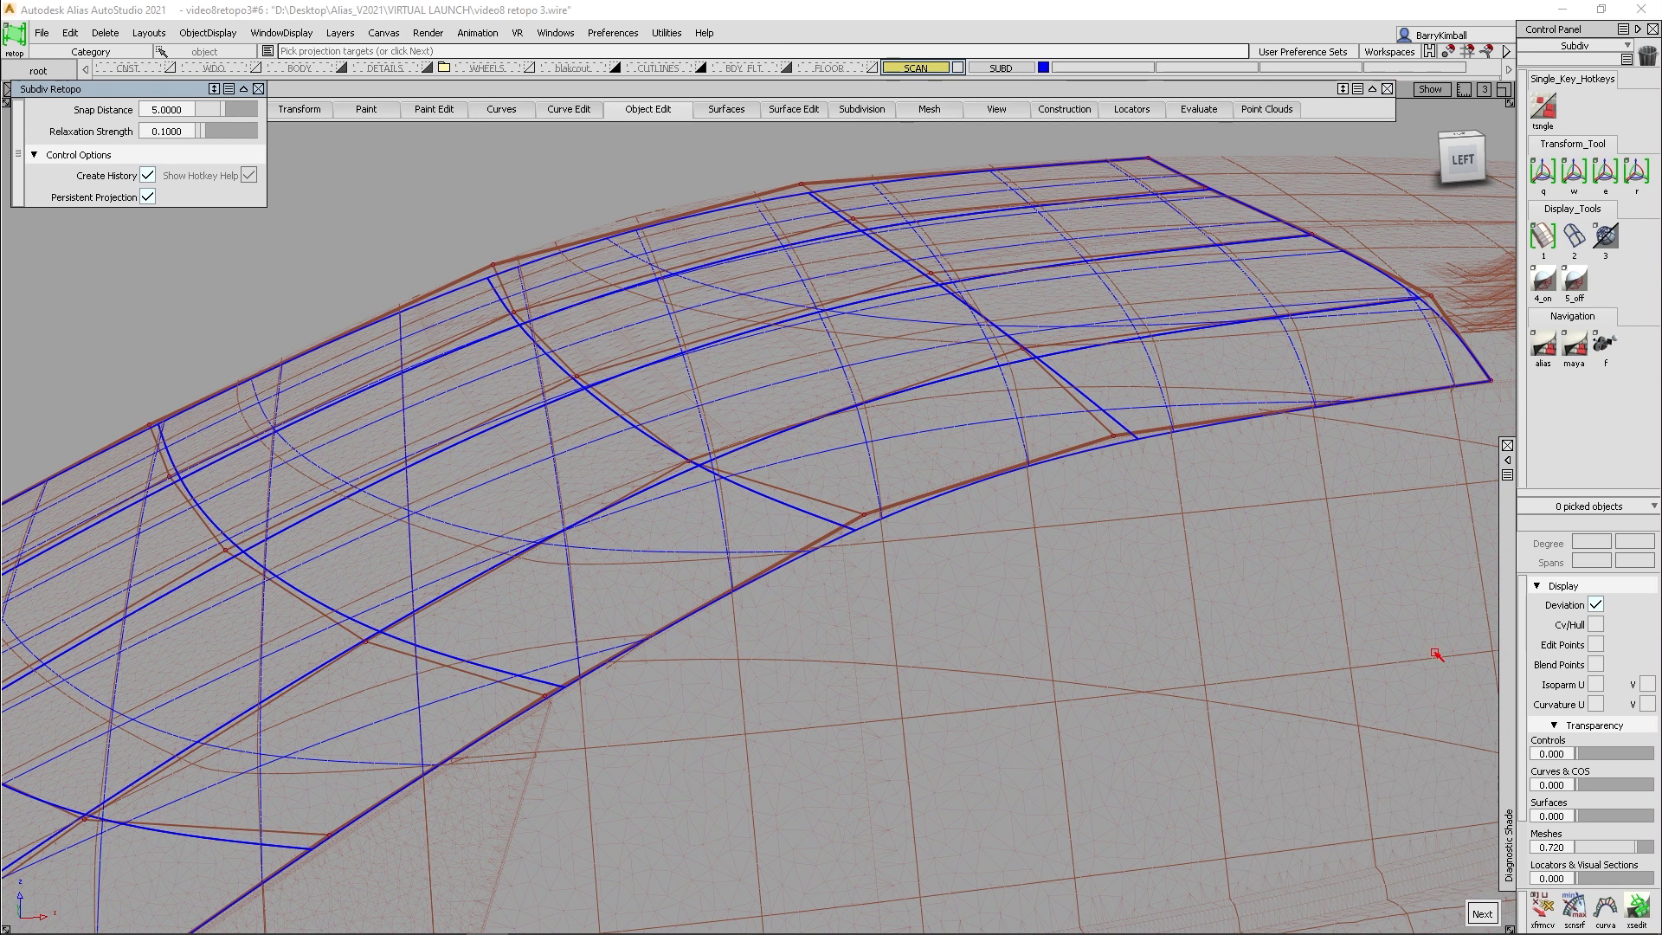
- Nudge the CV on the mesh's center edge at the windshield-to-roof transition with Transform CV and clear the selection
left_click(1537, 899)
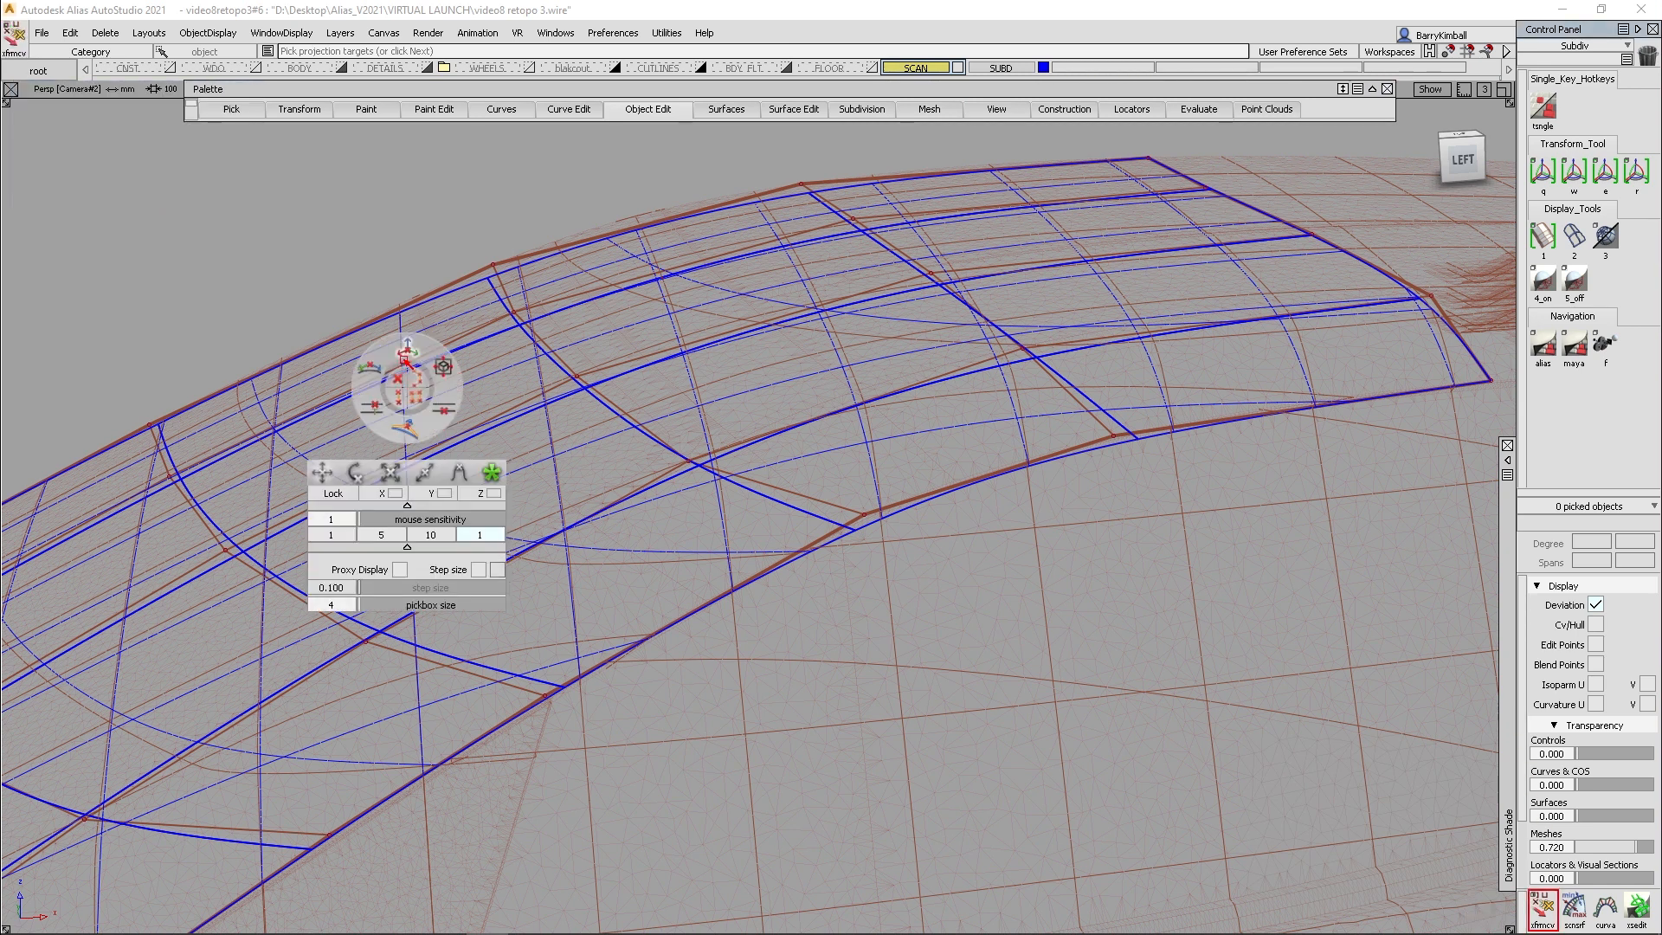
left_click(494, 265)
right_click_drag(384, 241, 330, 234)
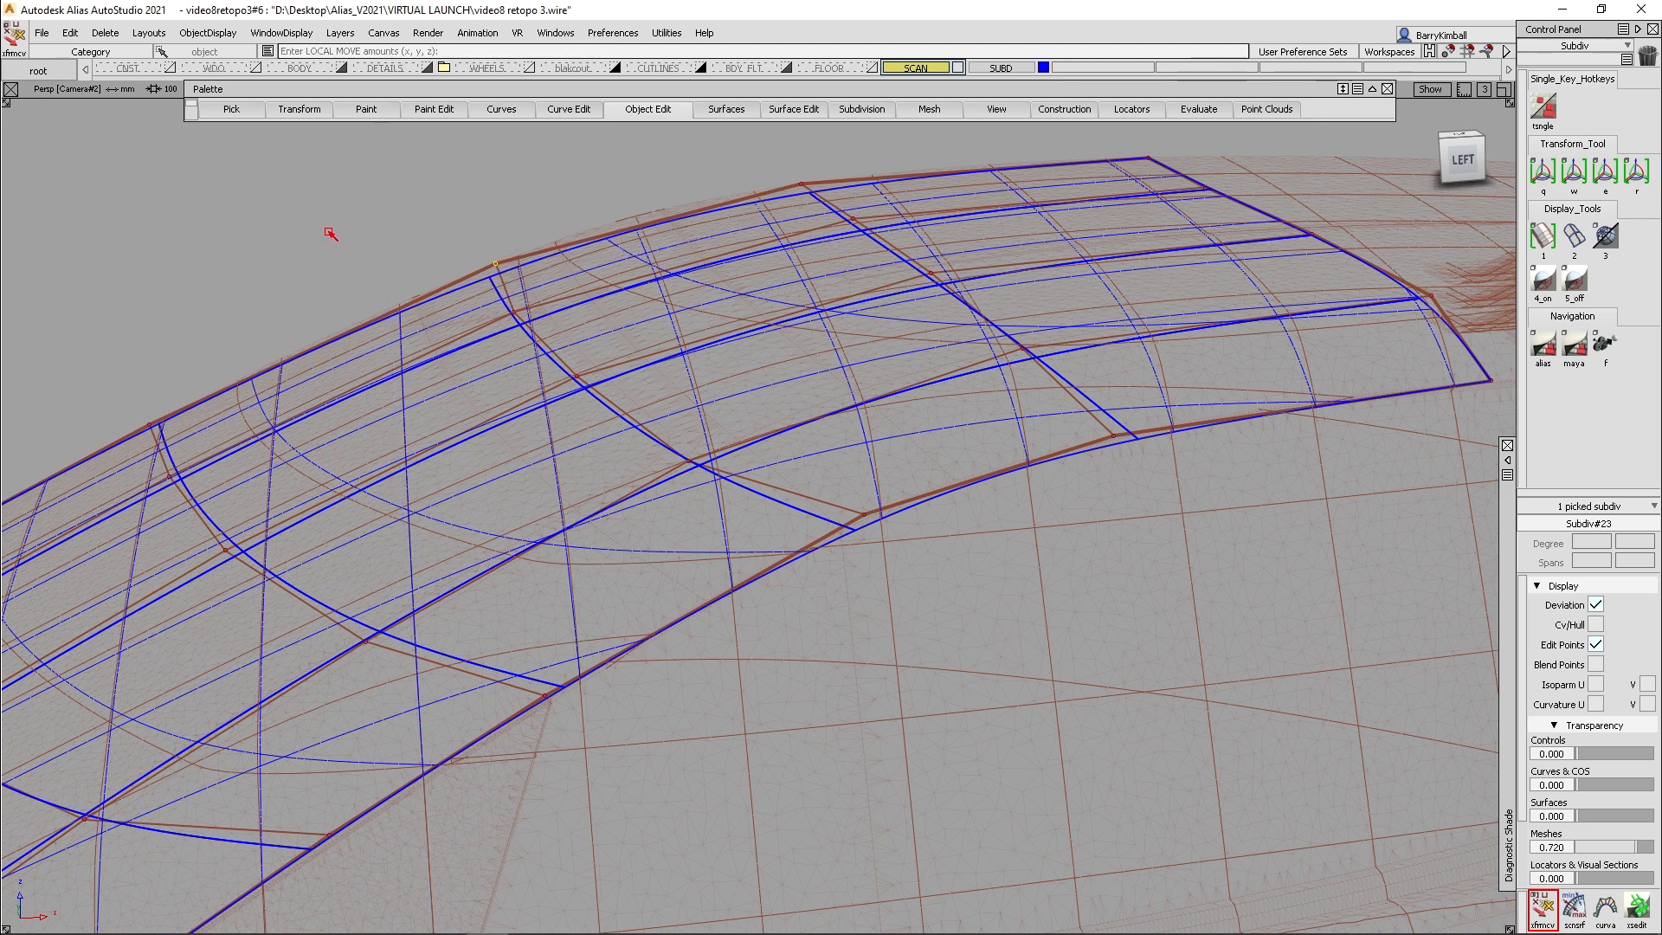
left_click(292, 248)
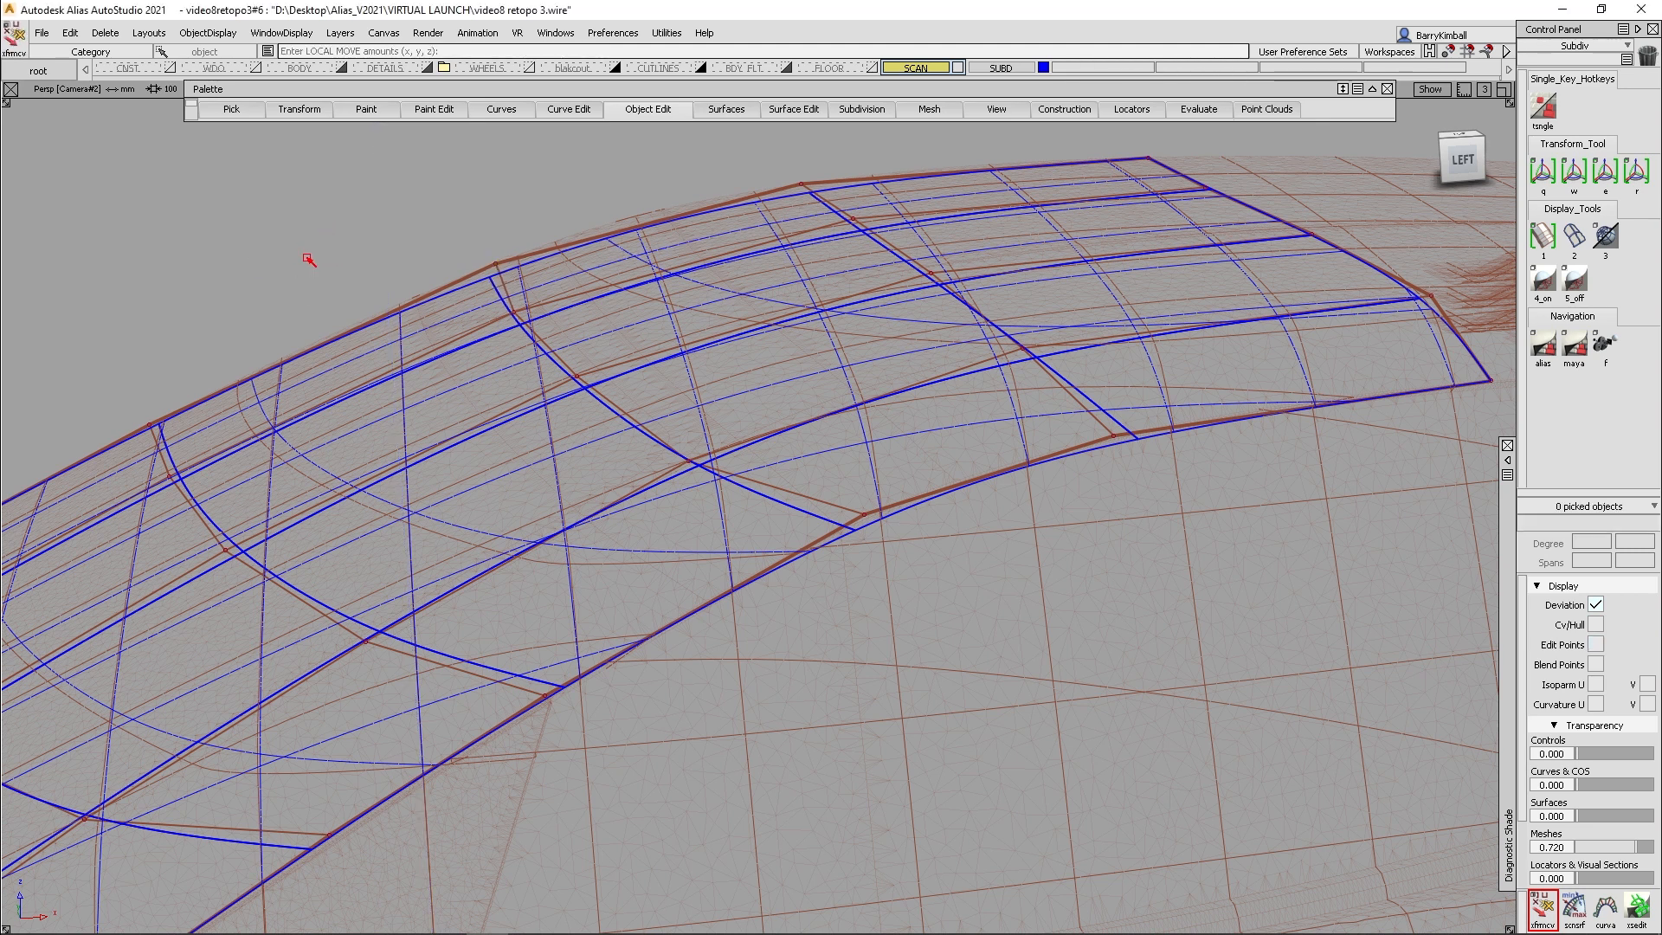
- Insert an additional cross edge loop on the roof just behind the windshield-to-roof transition with the subdivision Insert Edge tool
left_click(868, 112)
left_click(885, 192)
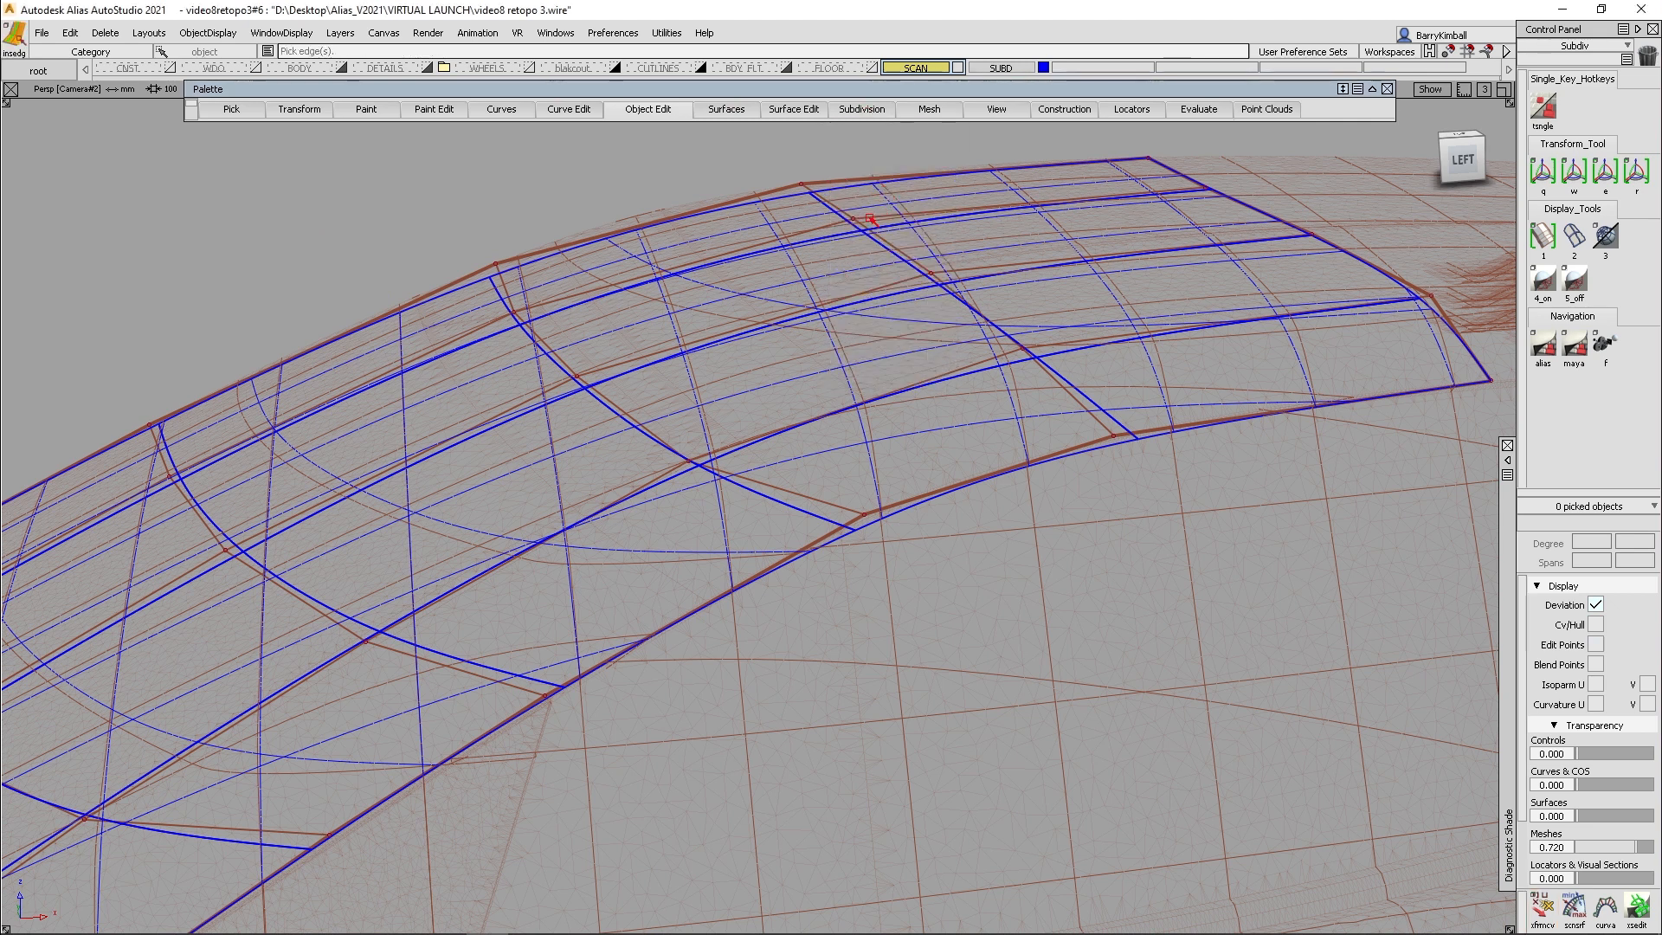
left_click(650, 228)
left_click_drag(650, 230, 660, 232)
key("ctrl+z")
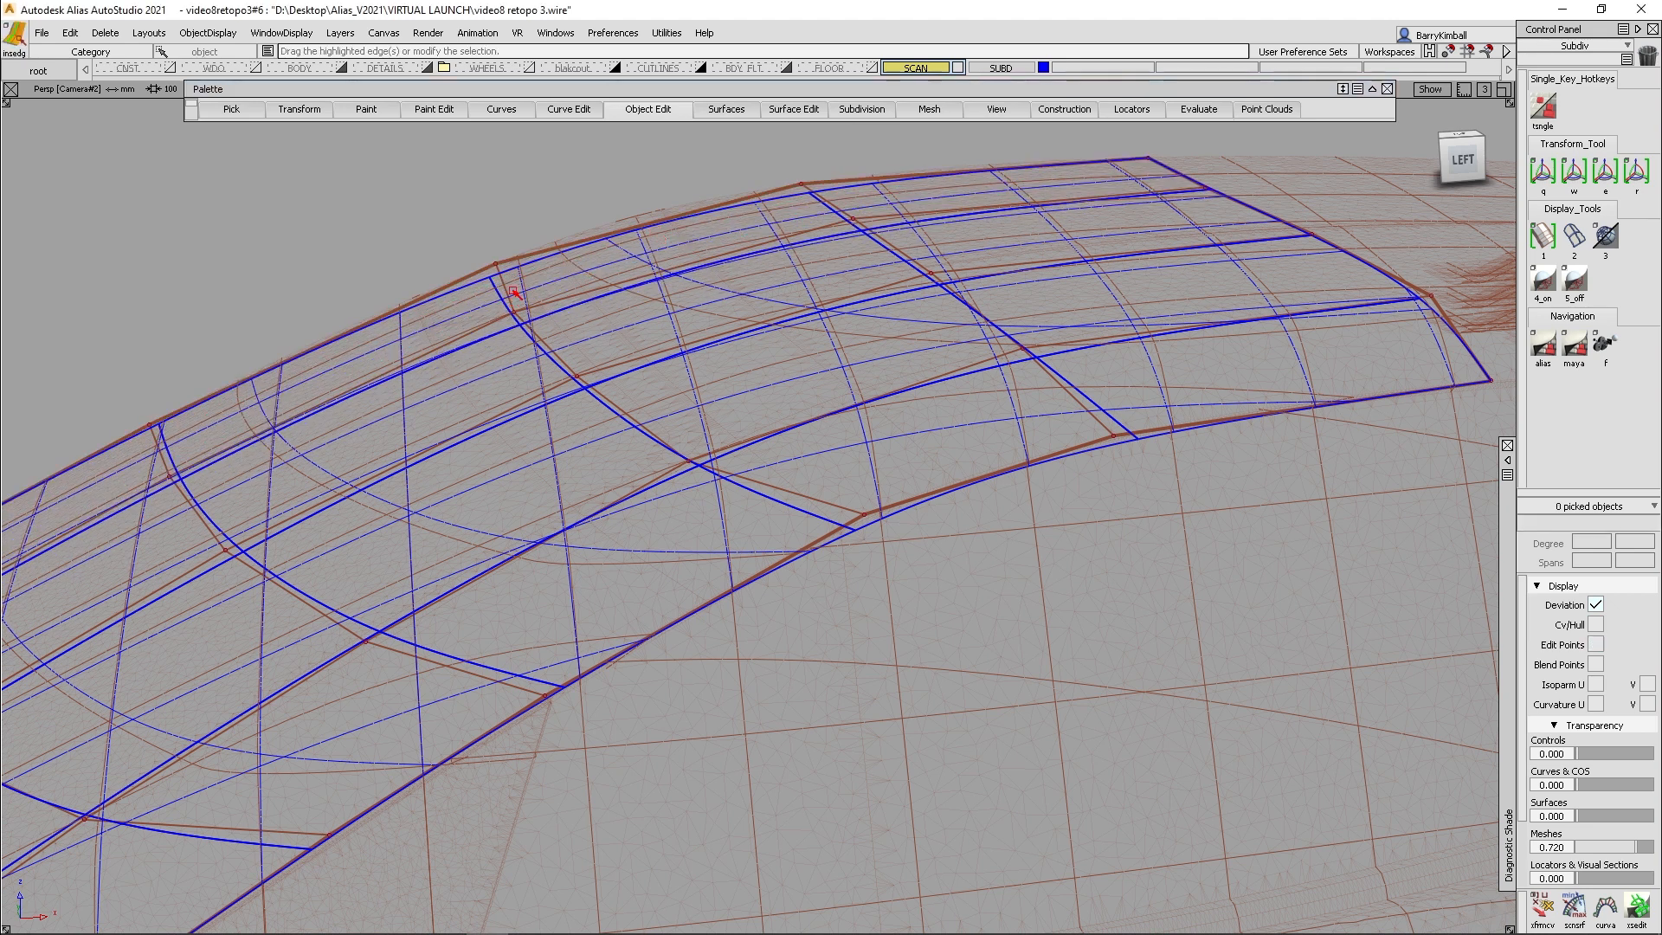
left_click_drag(518, 282, 658, 240)
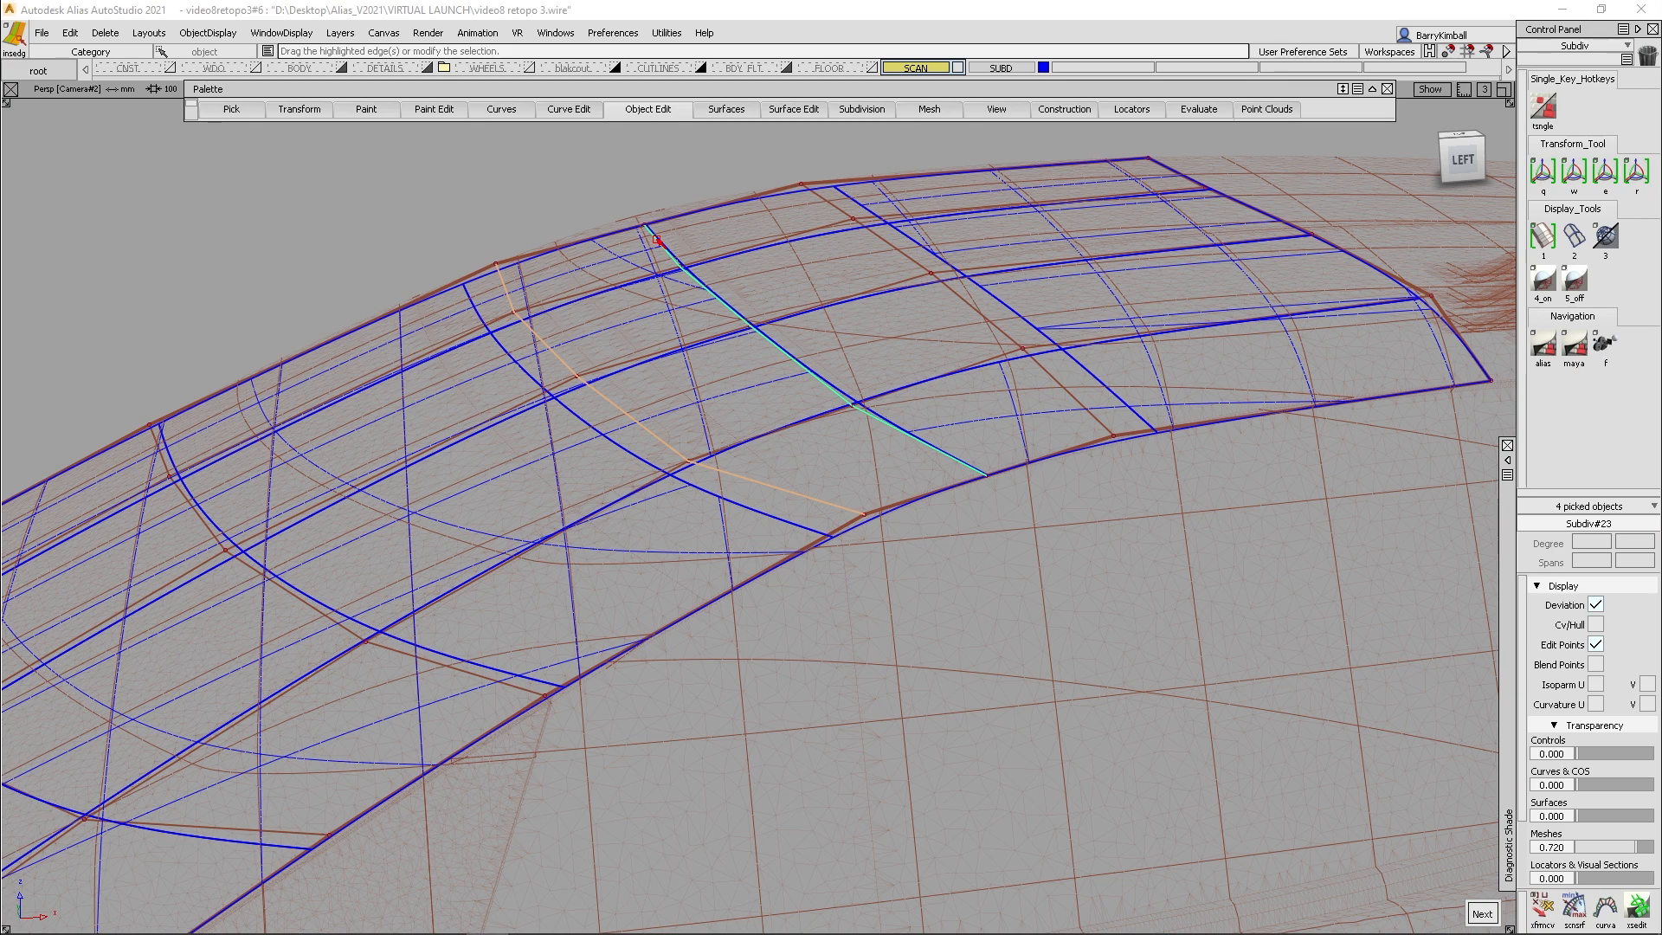
left_click_drag(657, 240, 658, 240)
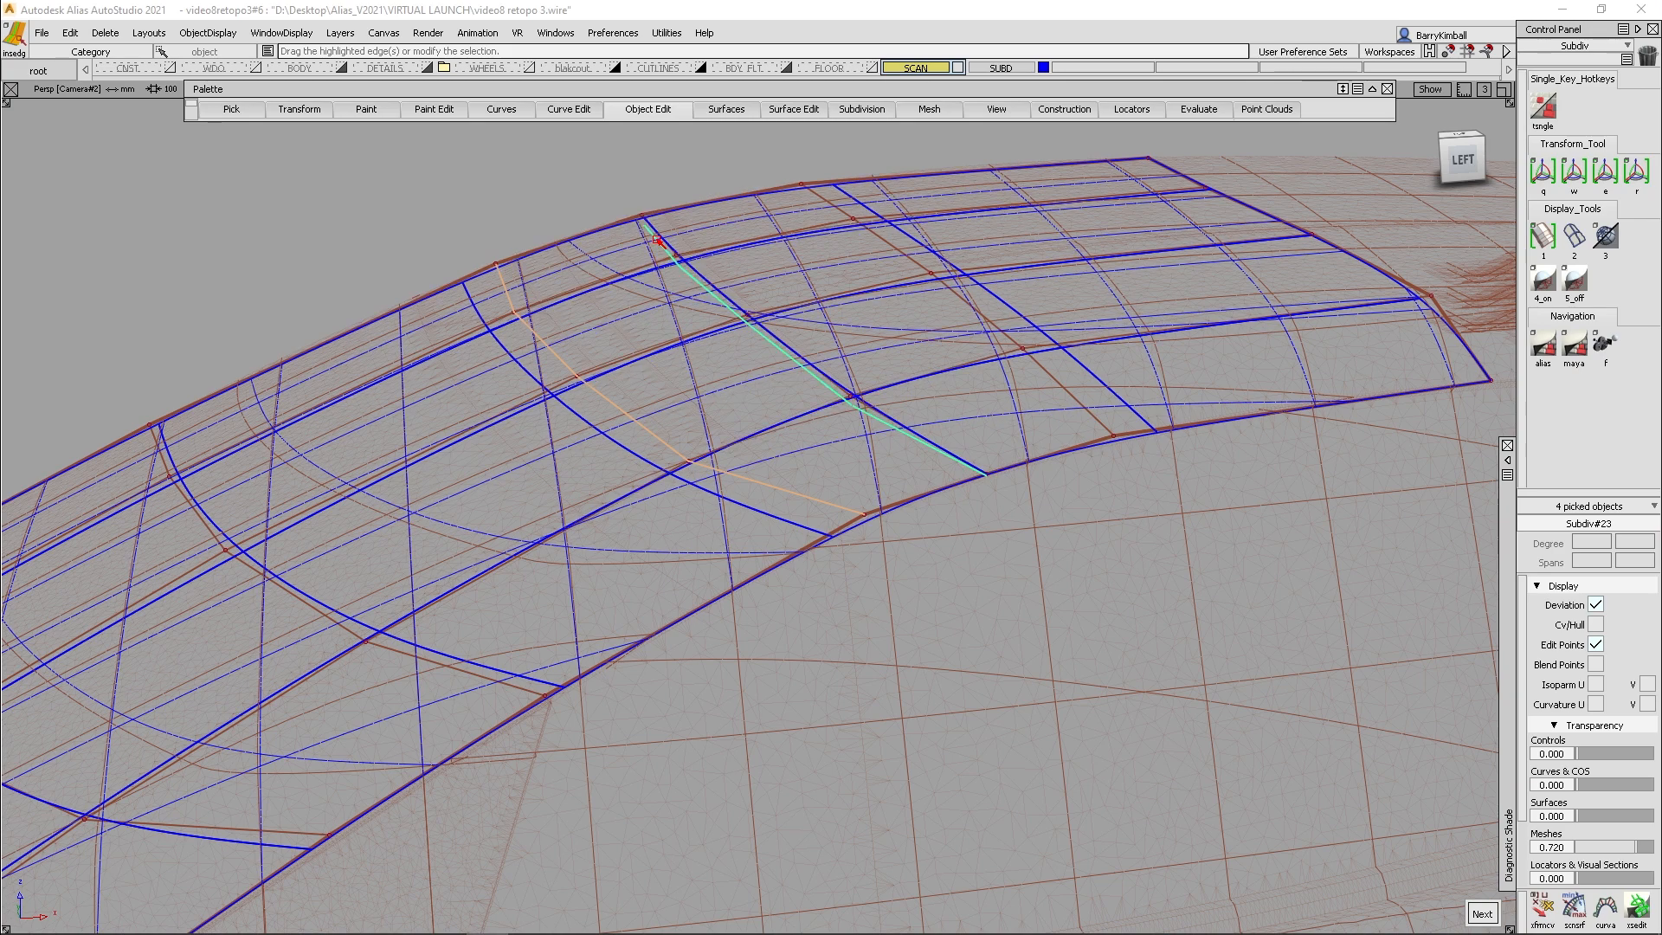
- Query-edit the subdiv mesh in Subdiv Retopo and insert a lengthwise edge loop between the outermost row and the side edge
left_click_drag(631, 397, 745, 372, "alt+shift")
mouse_move(654, 308)
left_mouse_down("ctrl+shift")
mouse_move(656, 294)
mouse_move(672, 355)
mouse_move(653, 291)
left_mouse_up("ctrl+shift")
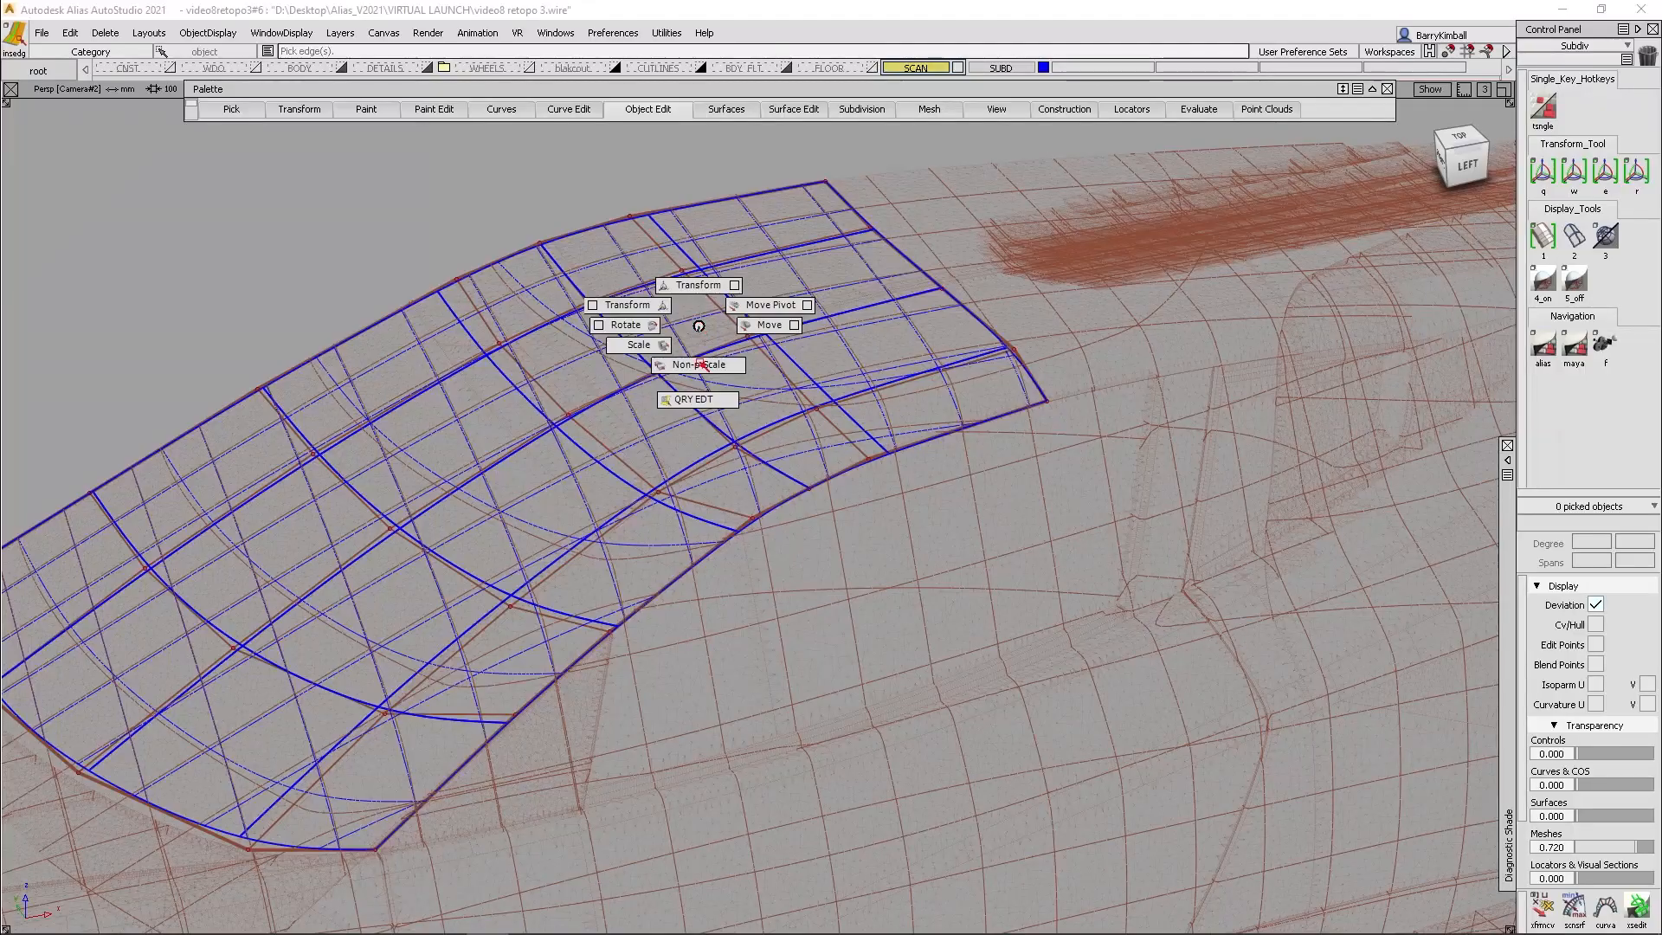
left_click(684, 398)
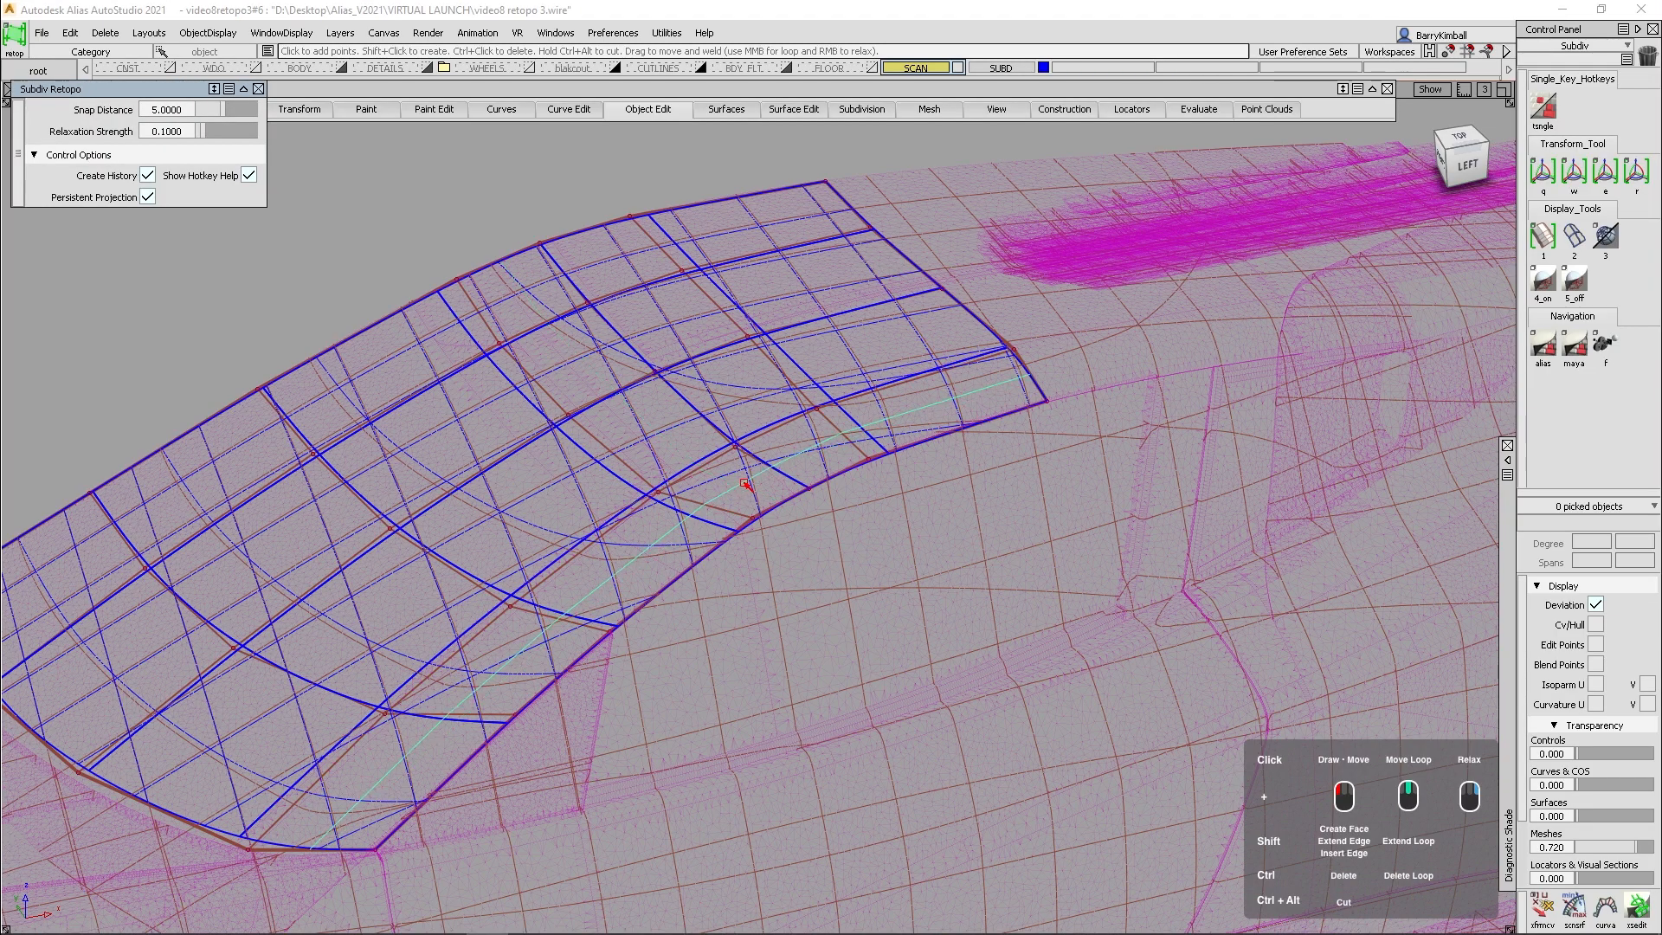
left_click_drag(693, 504, 823, 516, "alt+shift")
right_click_drag(824, 516, 983, 458, "alt+shift")
middle_click_drag(982, 458, 775, 482, "alt+shift")
left_click_drag(775, 482, 866, 486, "alt+shift")
left_click(911, 477)
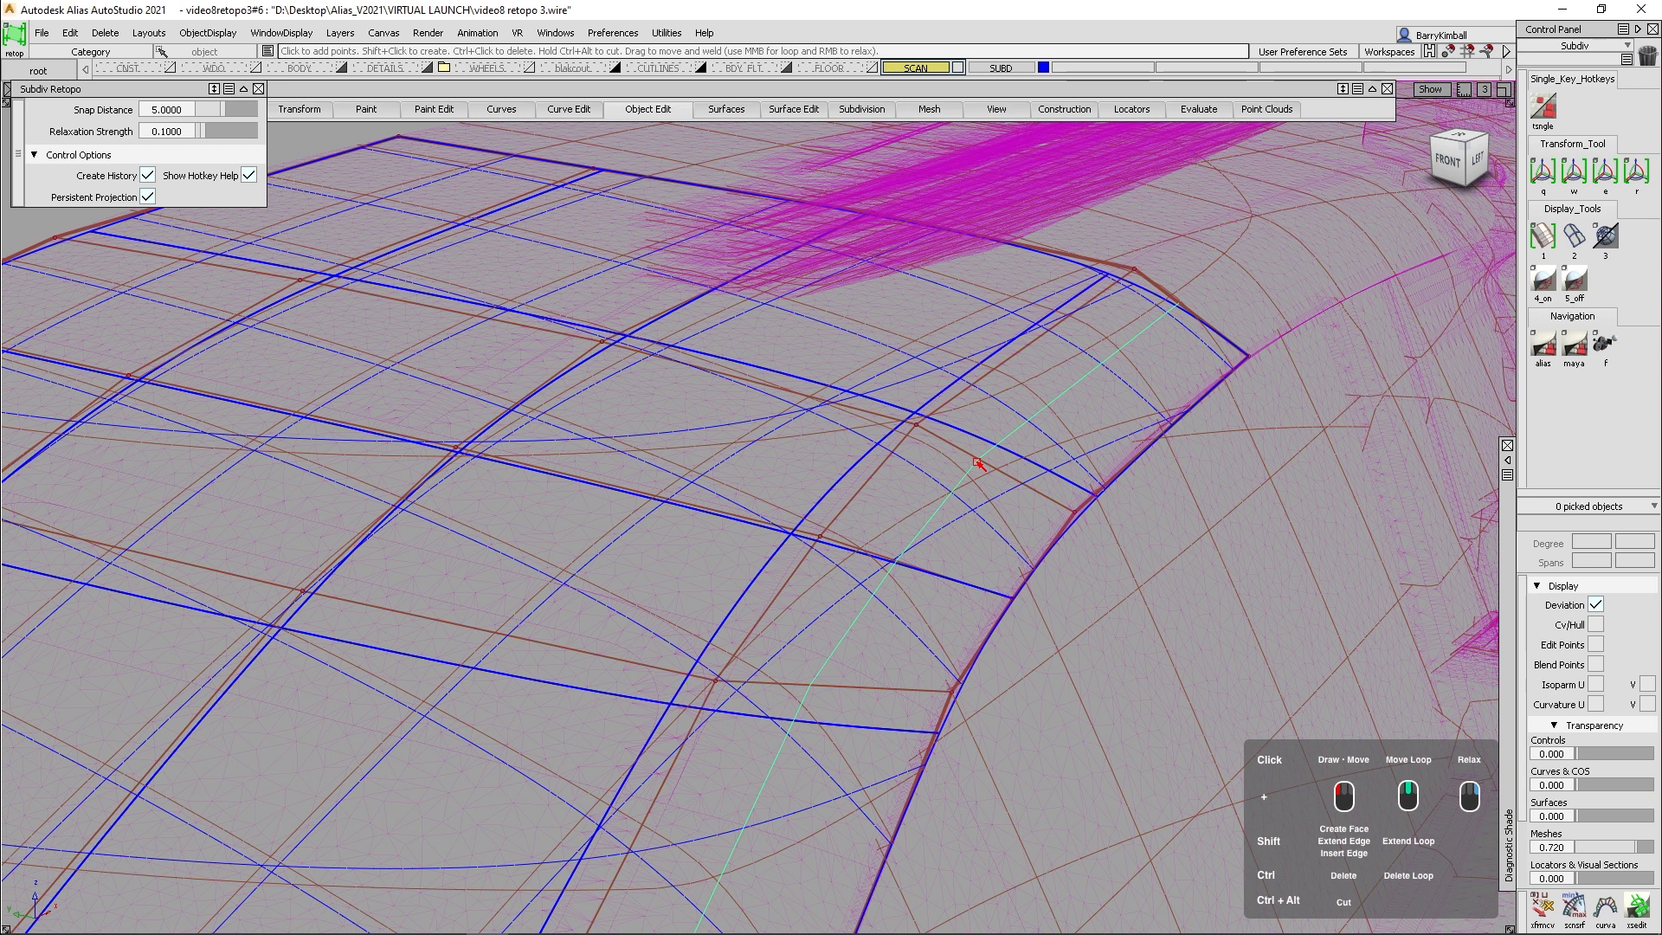
left_click(978, 463, "shift")
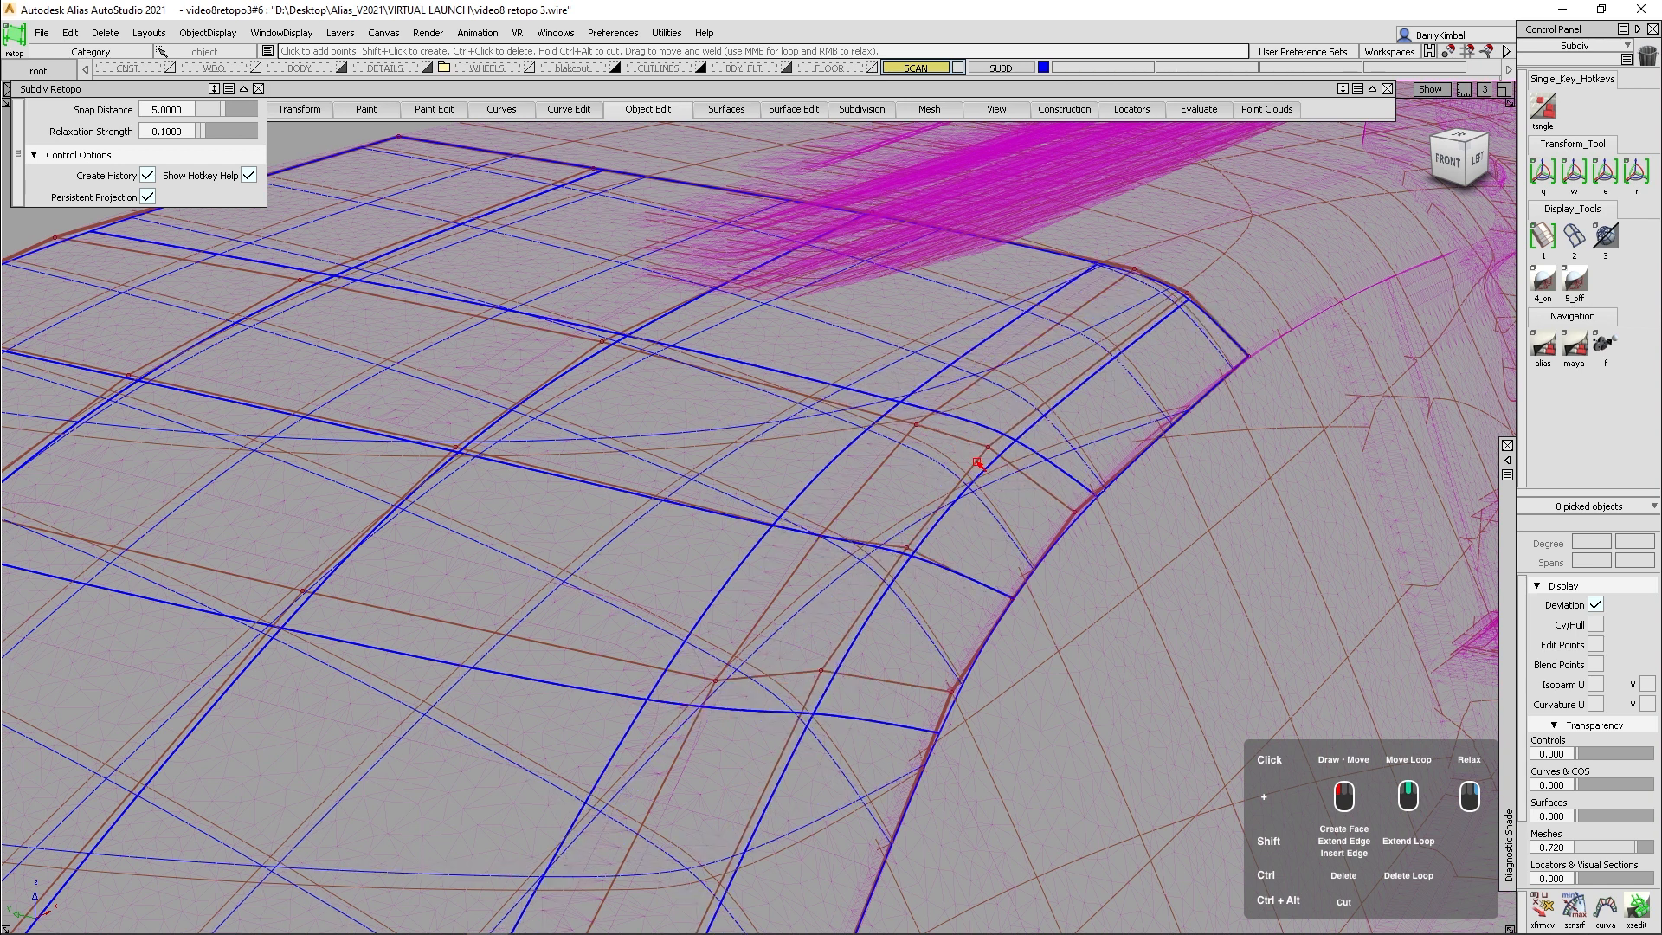
left_click(846, 410, "shift")
- Pick the scanned body mesh as the projection target and create a four-point face over the upper part of the door
left_click_drag(897, 485, 779, 516, "alt+shift")
right_click_drag(779, 516, 900, 452, "alt+shift")
middle_click_drag(276, 545, 667, 325, "alt+shift")
left_click_drag(671, 342, 648, 310, "alt+shift")
middle_click_drag(648, 310, 635, 454, "alt+shift")
left_click_drag(625, 423, 743, 479, "alt+shift")
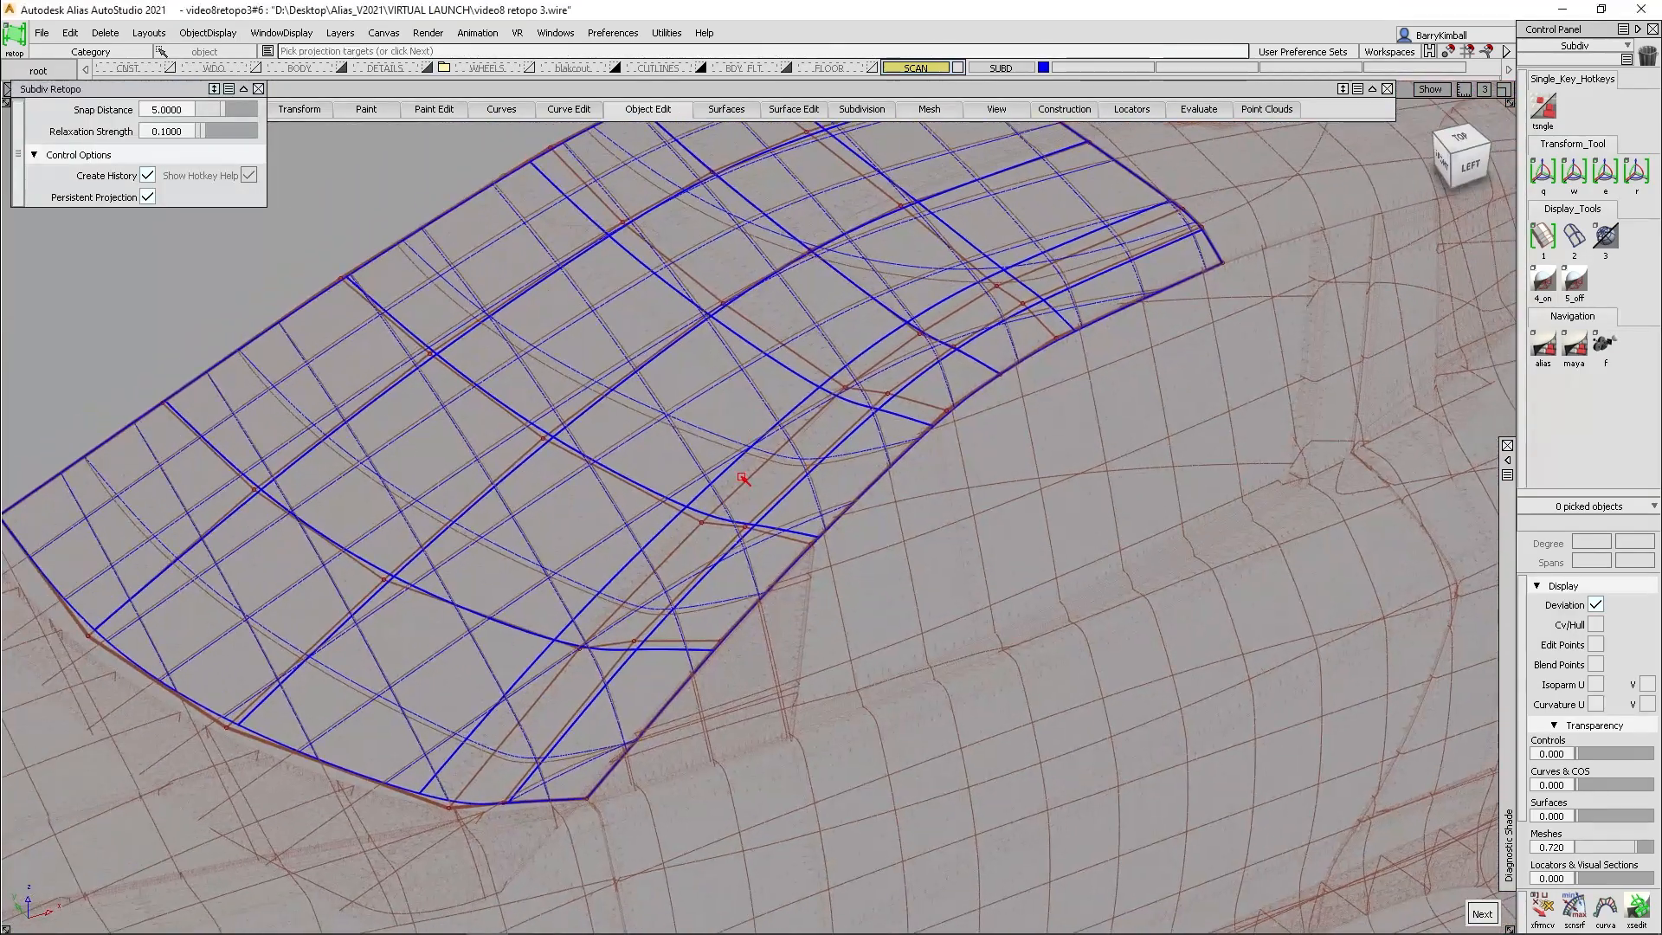
middle_click_drag(876, 805, 764, 551, "alt+shift")
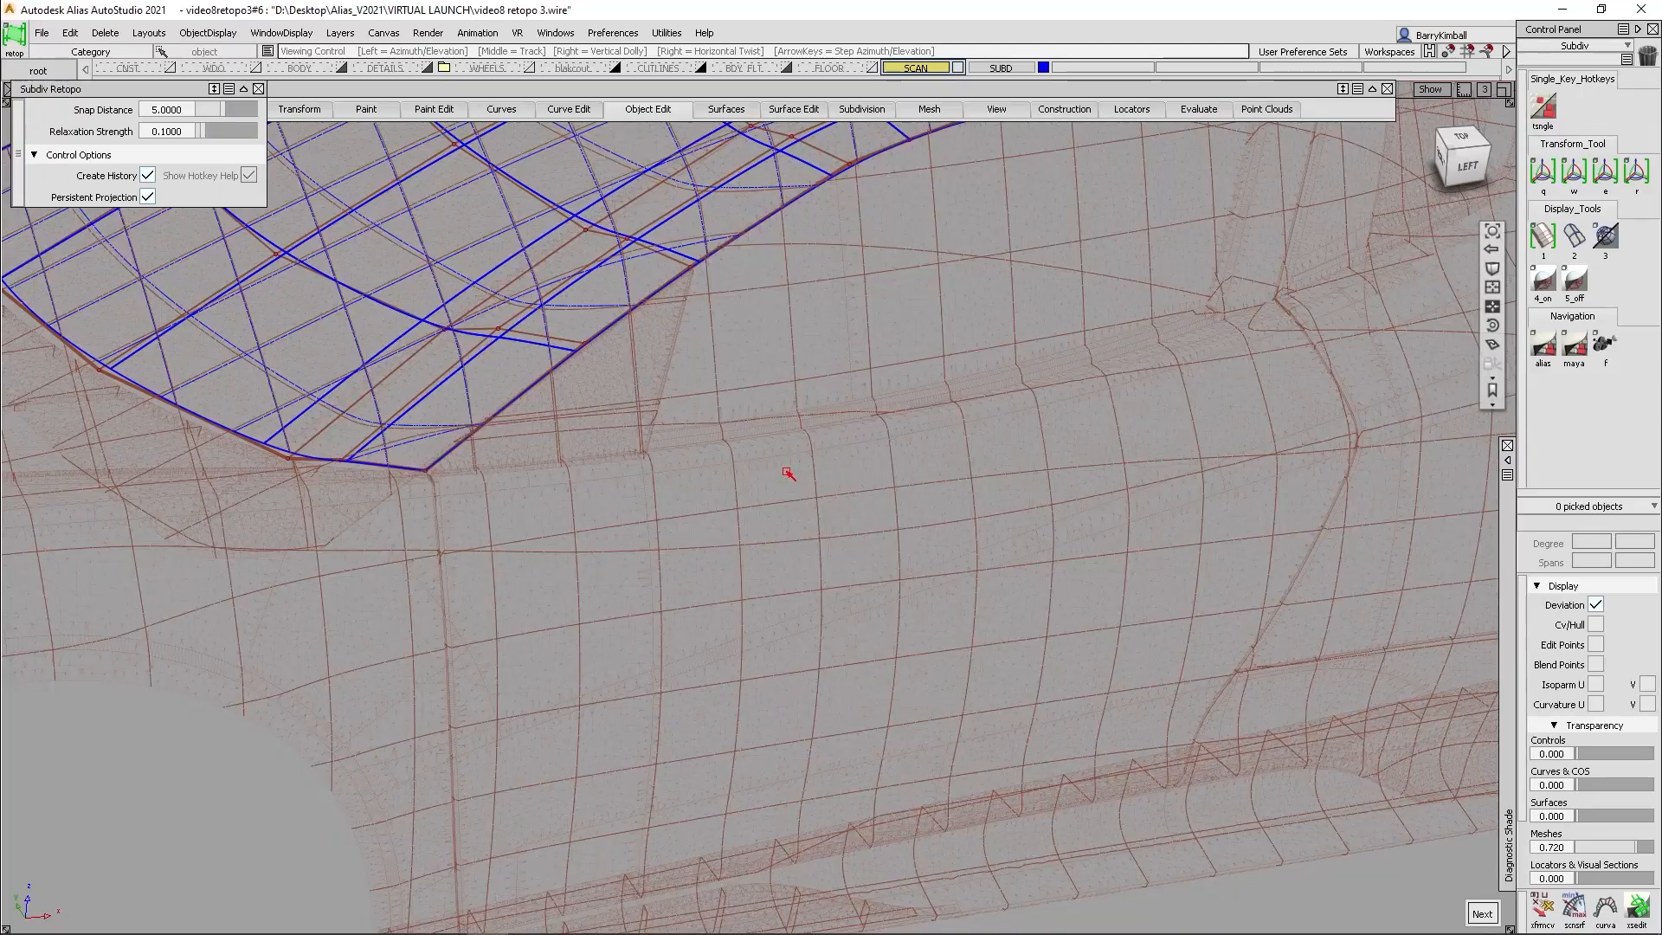
left_click_drag(790, 471, 789, 506, "alt+shift")
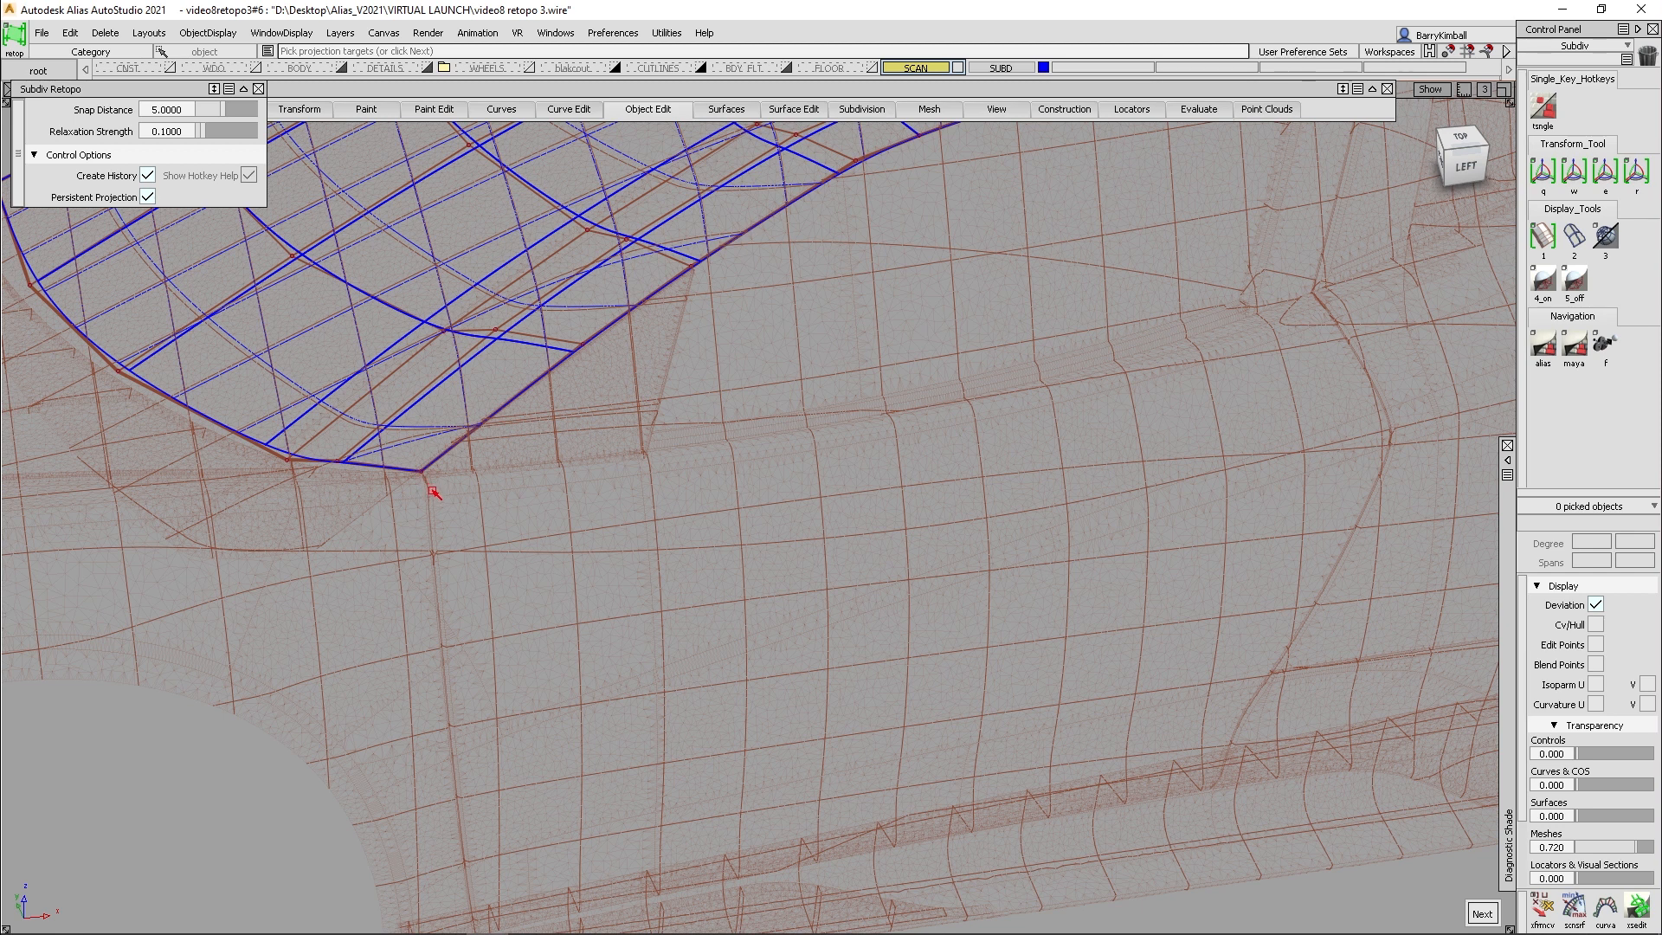
left_click(442, 504)
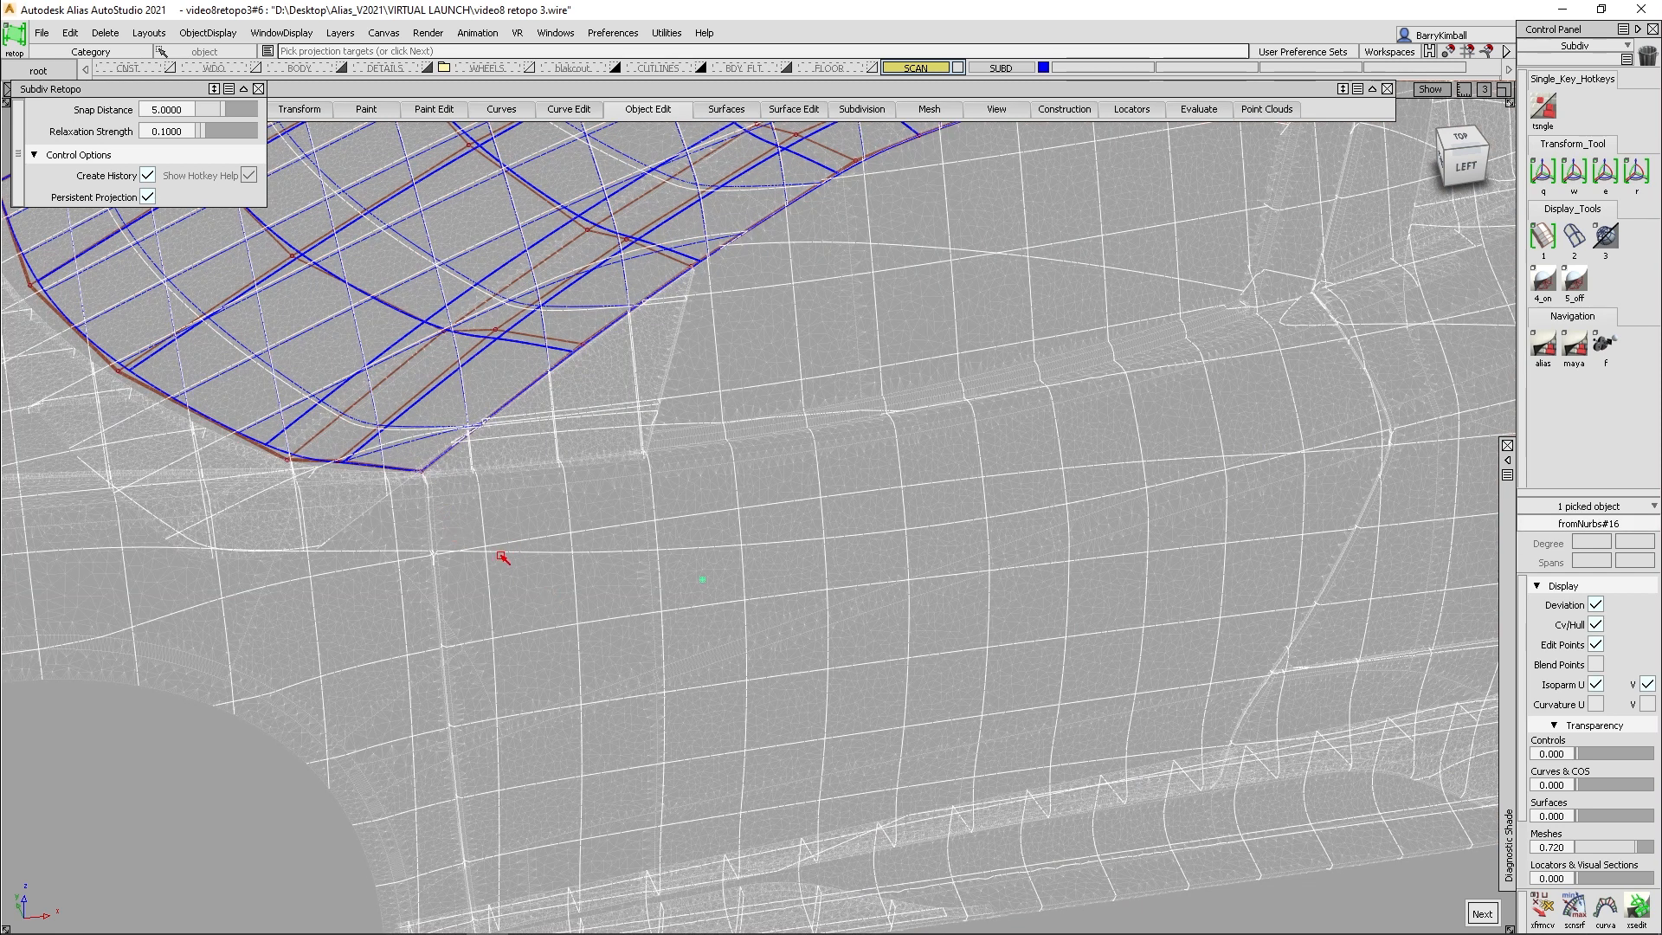
key("space")
left_click(585, 575)
key("space")
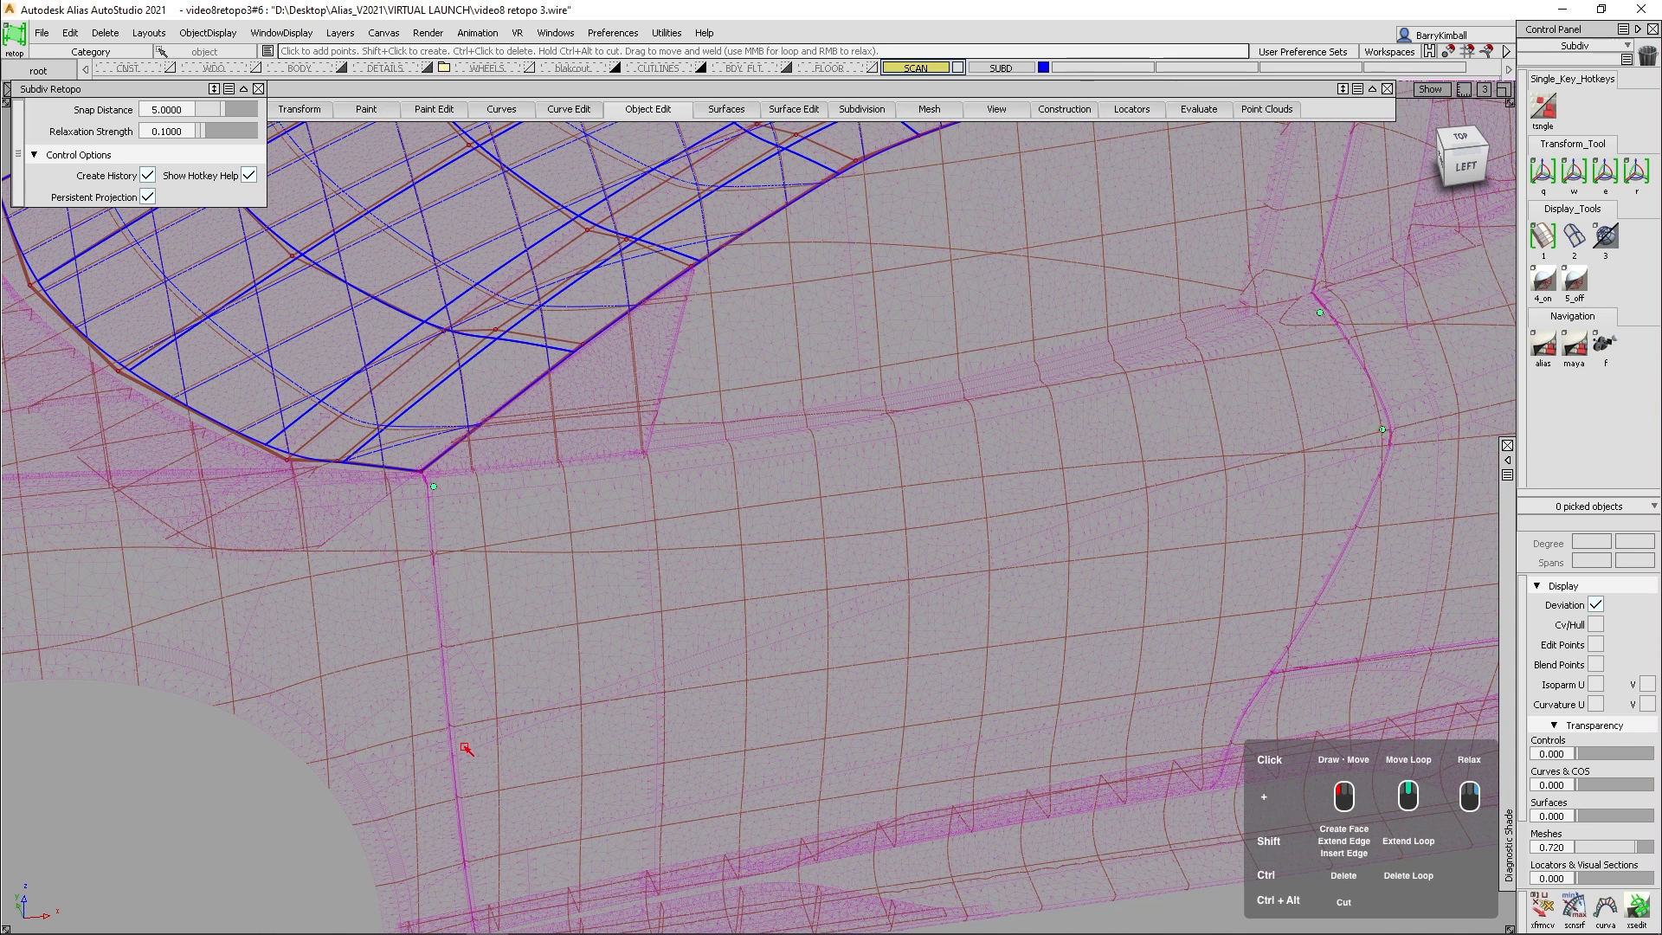
left_click(1049, 457, "shift")
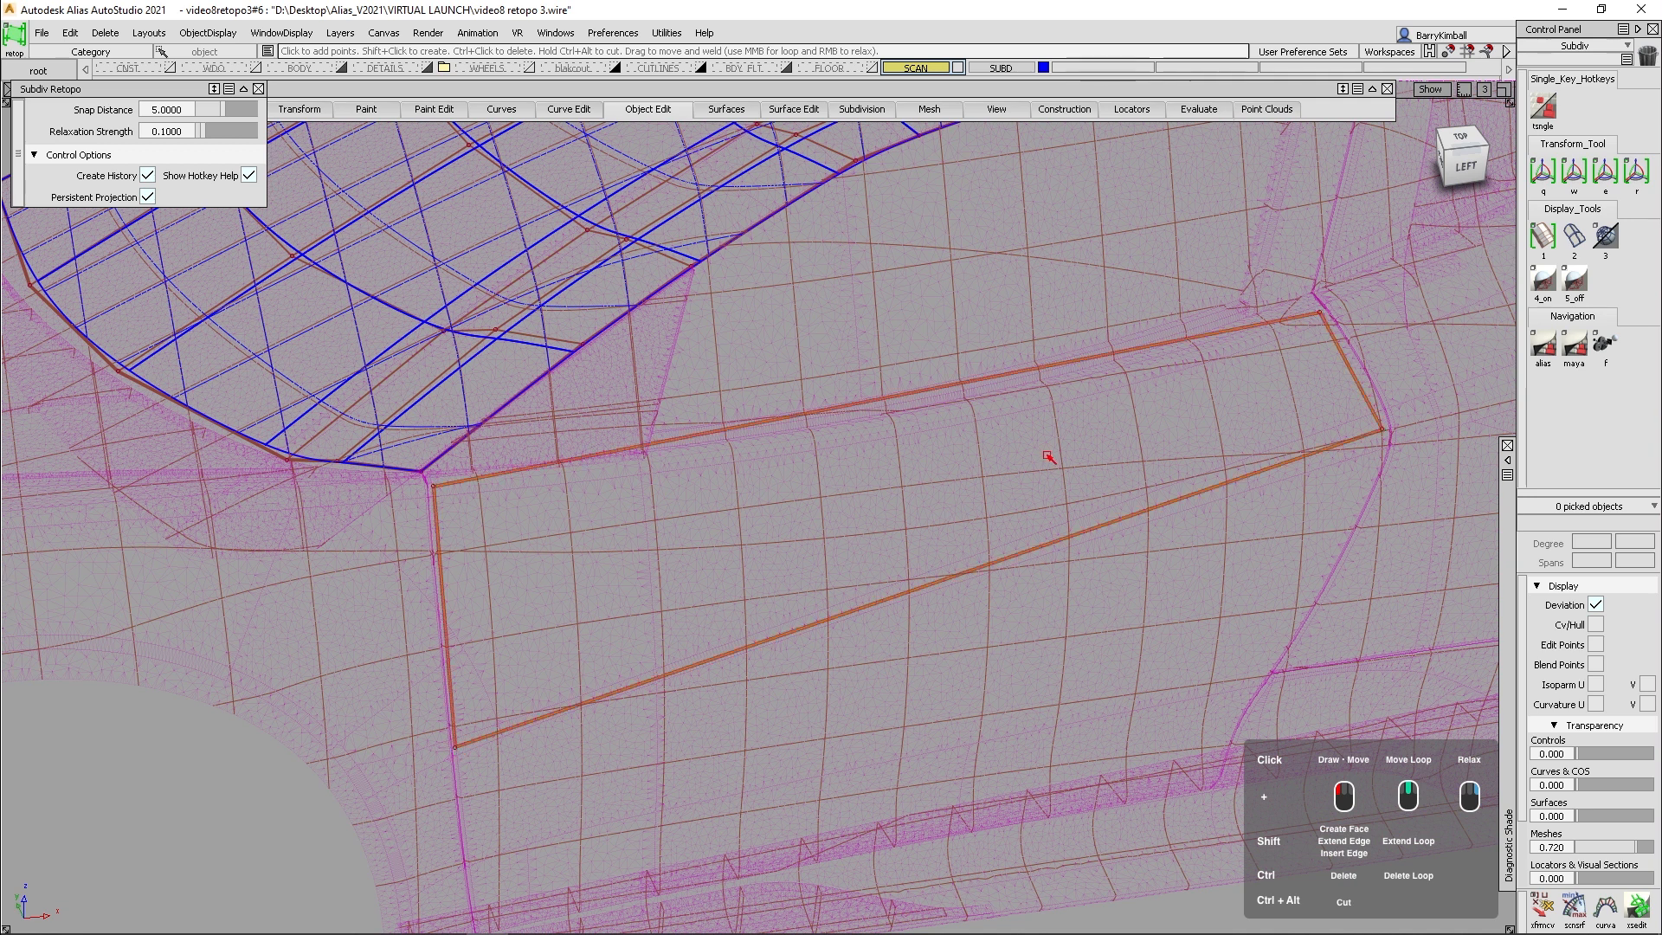
- Create a second face below the first, extending the door patch down to the scanned door's lower edge
left_click_drag(1049, 457, 554, 847, "alt+shift")
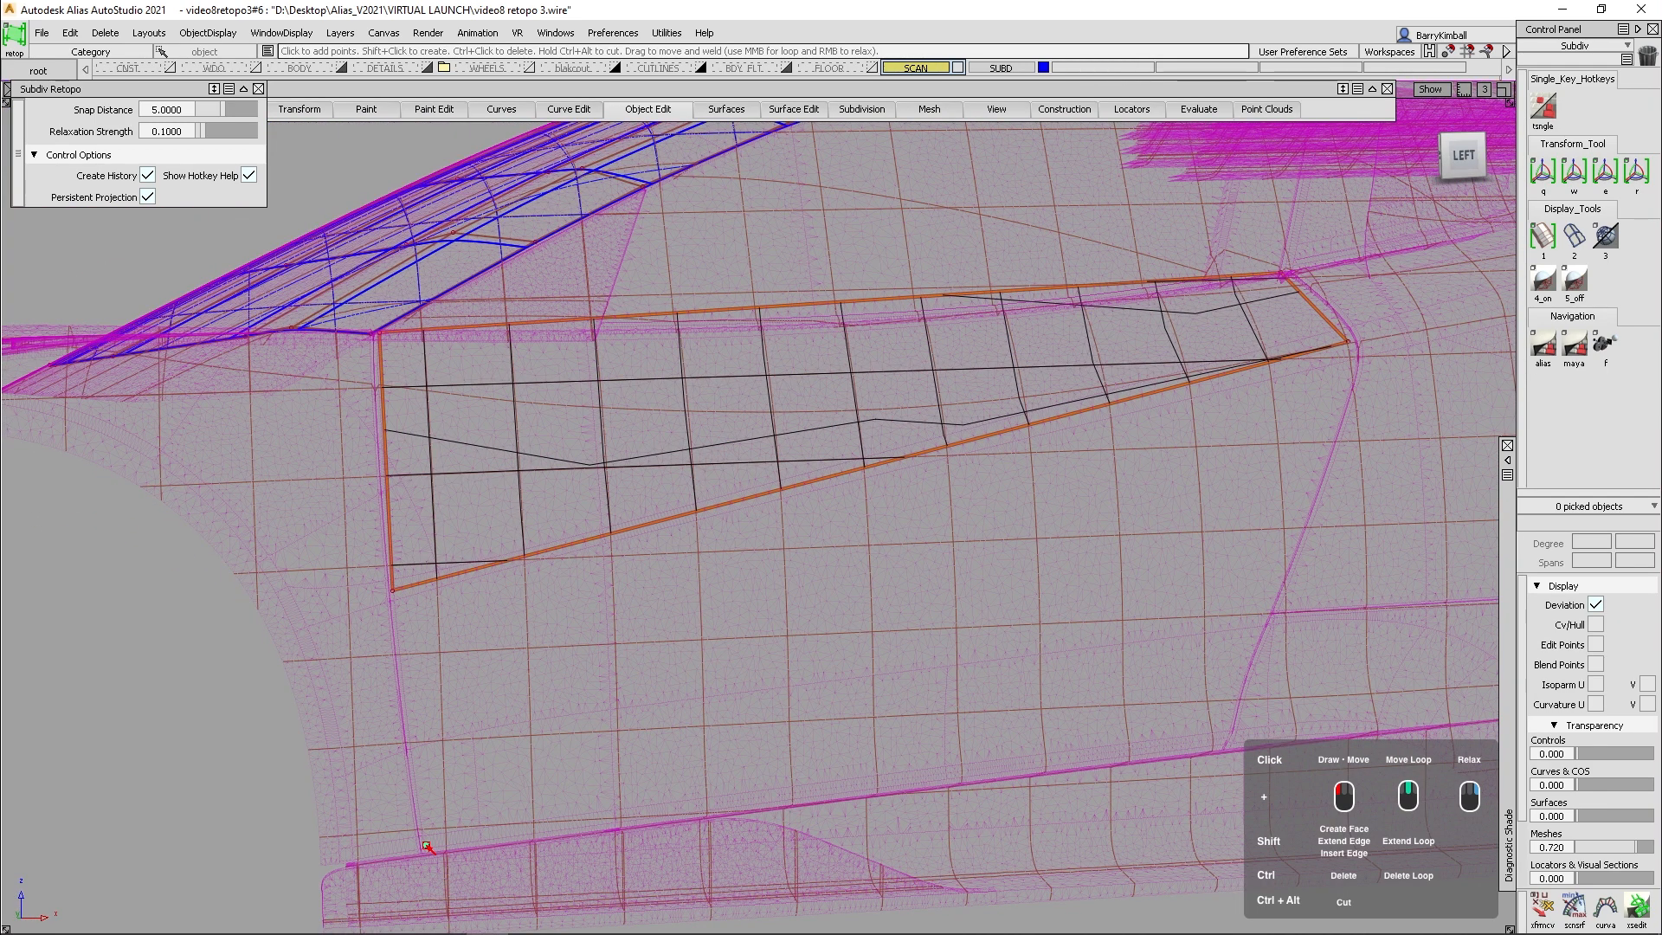
left_click(1224, 742, "shift")
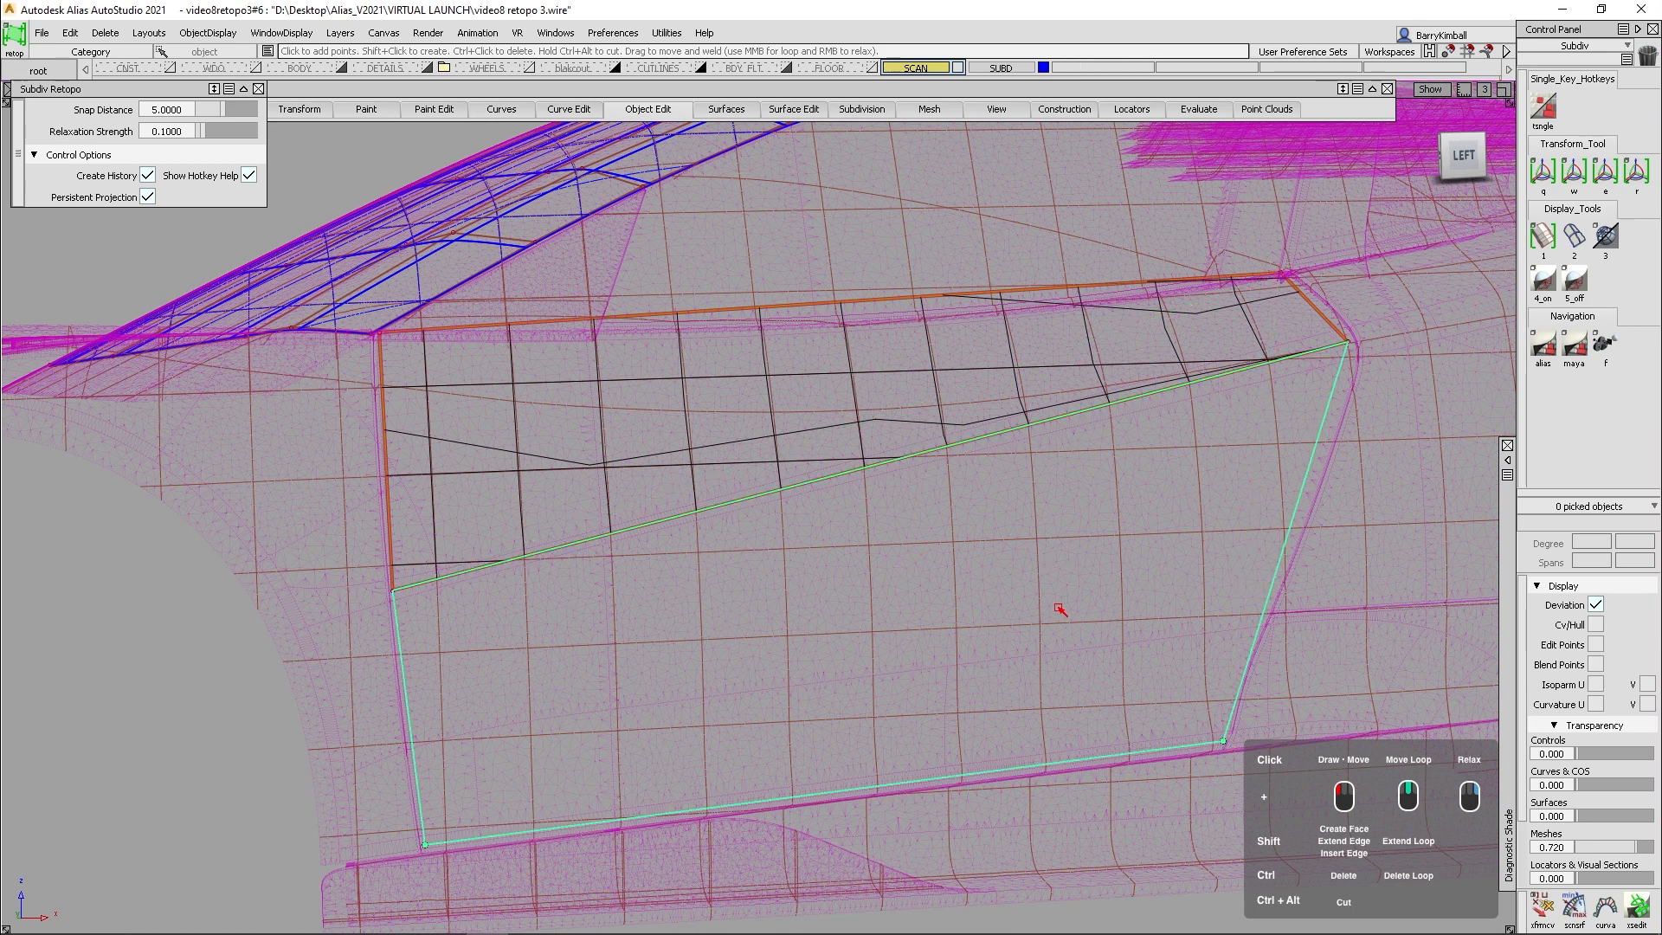
left_click_drag(1057, 608, 976, 554, "alt+shift")
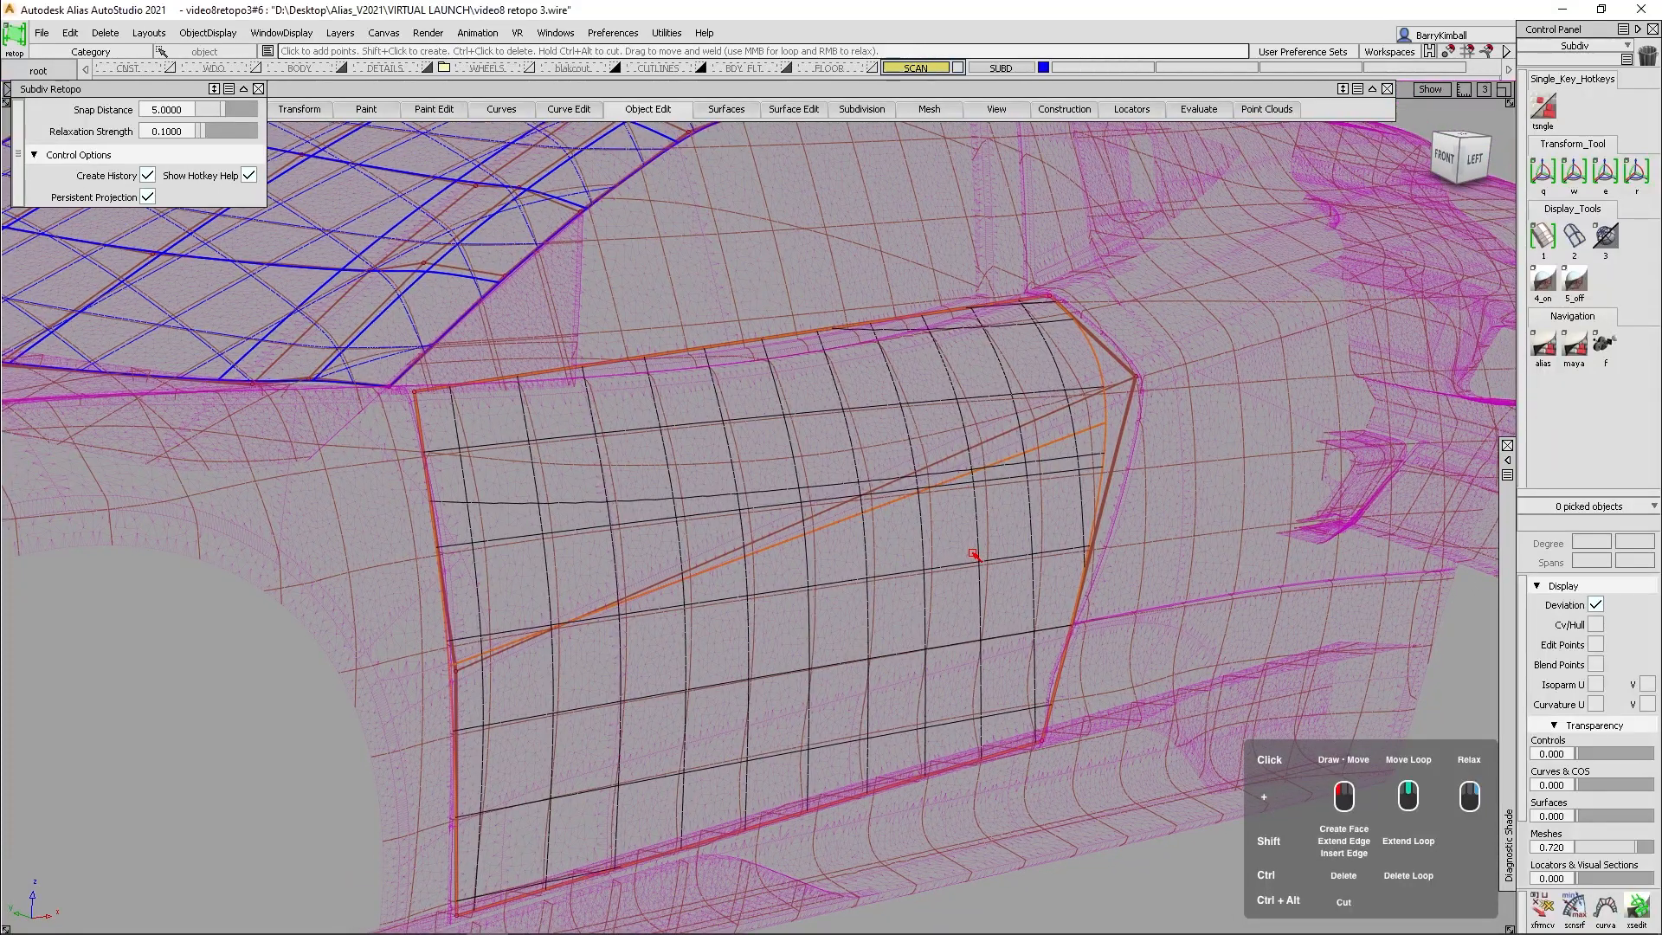
- Switch the mesh to box display and insert three vertical edge loops across the door patch
key("1")
mouse_move(1035, 580)
left_mouse_down("alt+shift")
mouse_move(953, 594)
mouse_move(905, 567)
left_mouse_up("alt+shift")
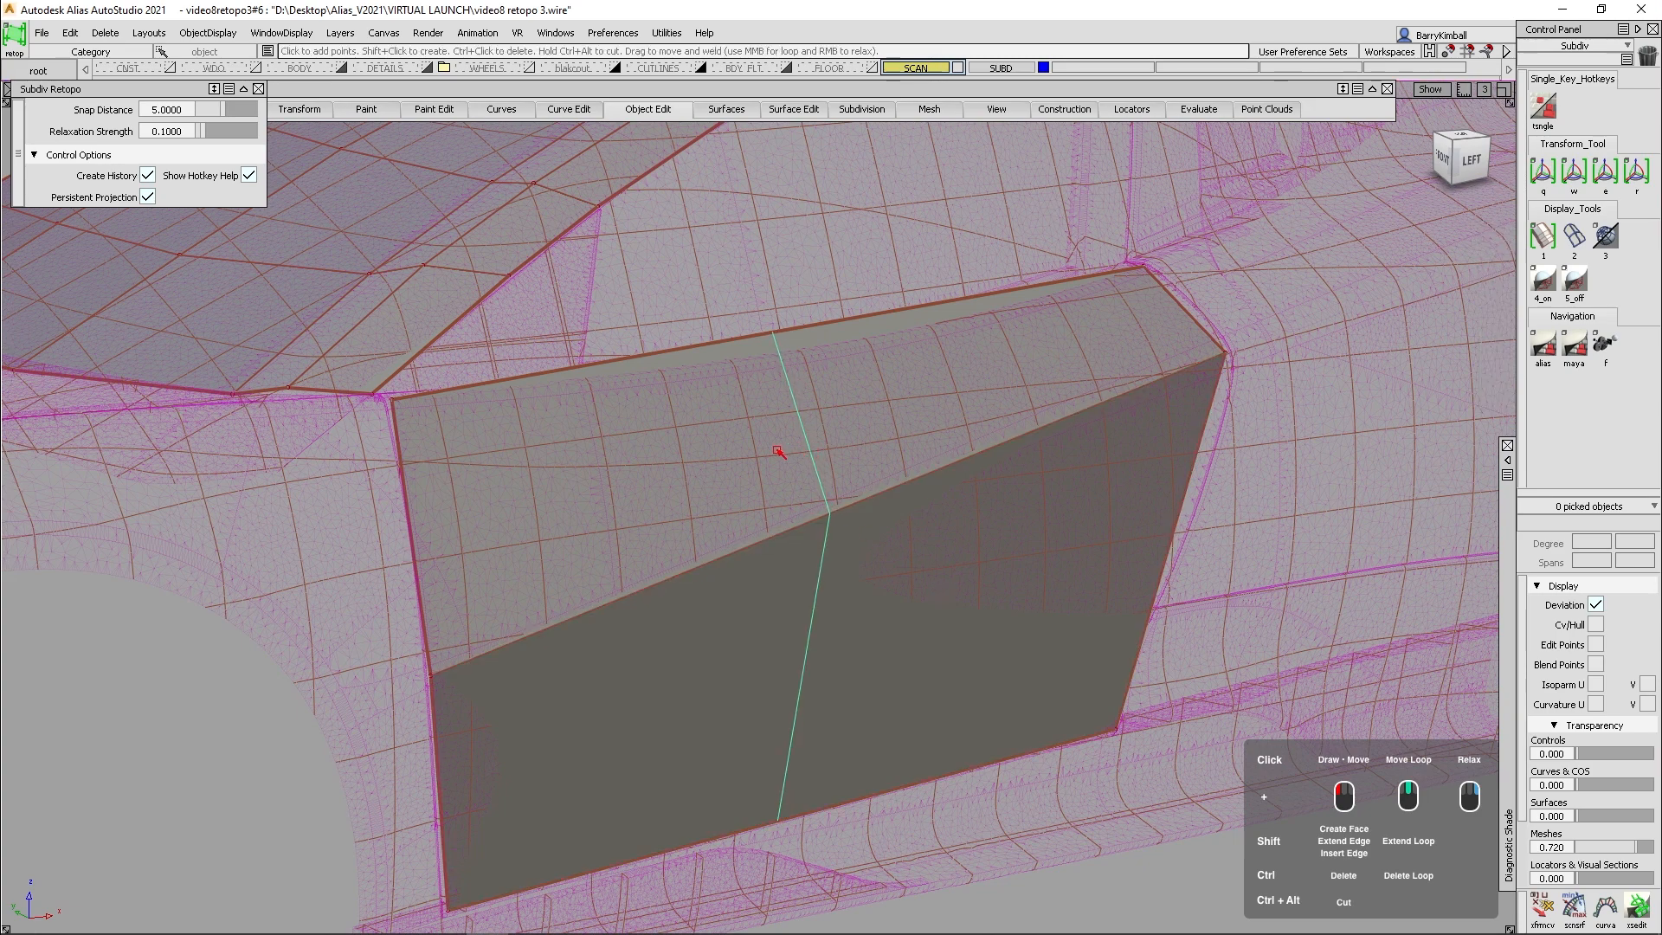
left_click_drag(800, 463, 771, 389, "alt+shift")
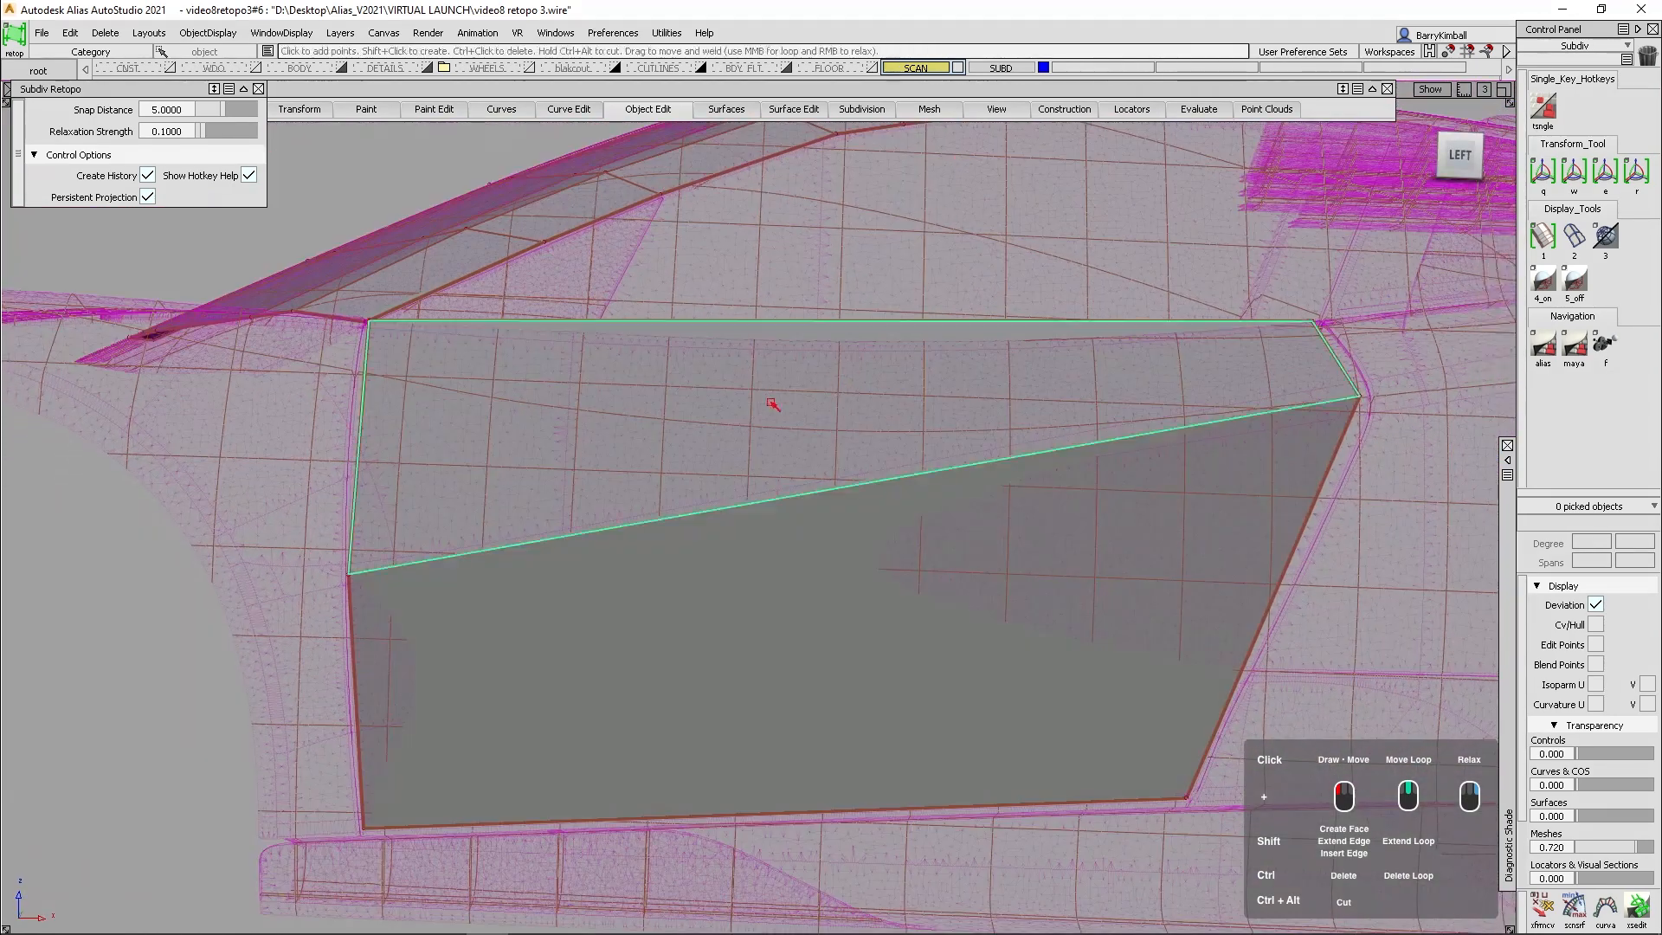
left_click(846, 446, "shift")
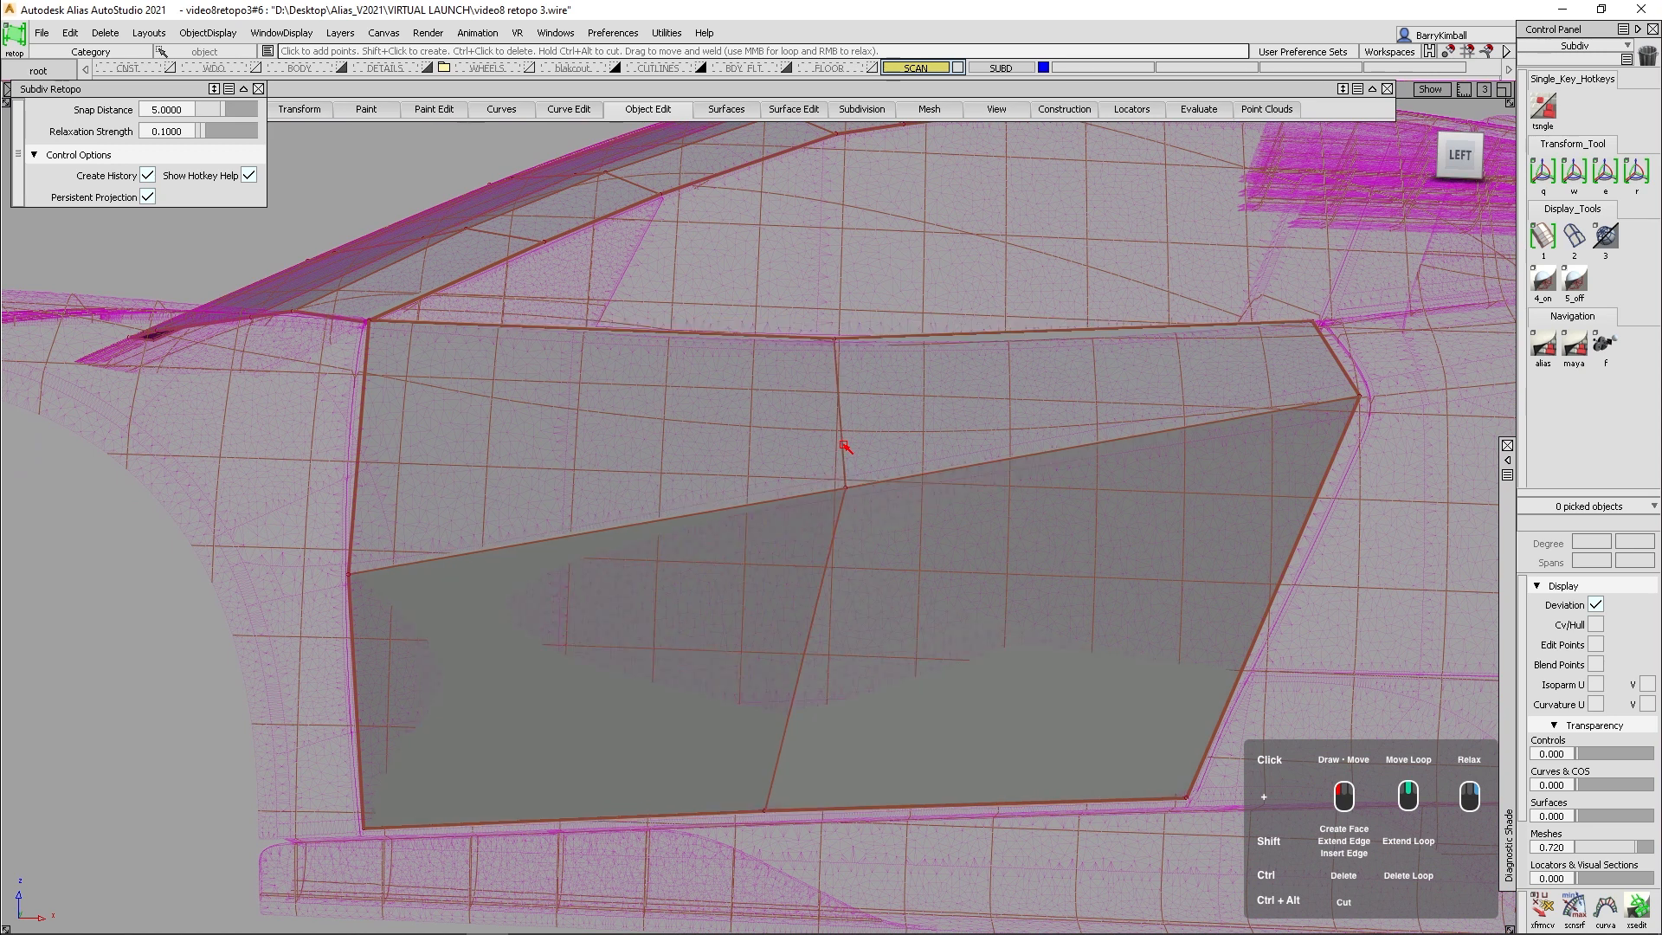
left_click(1114, 481, "shift")
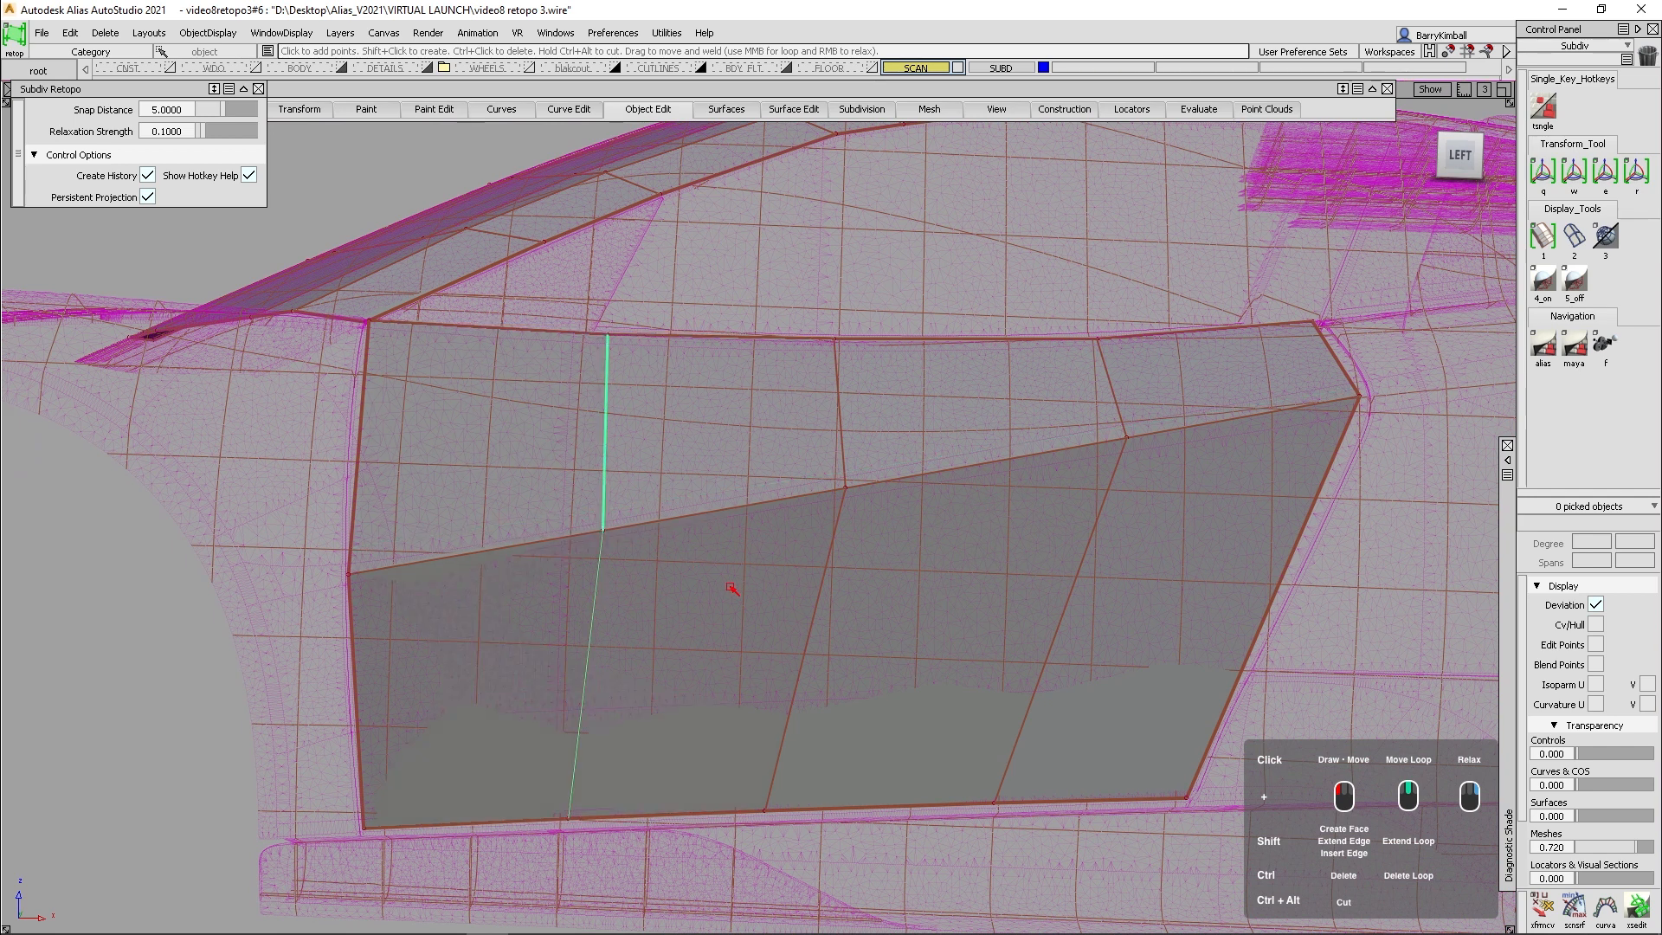
- Insert two lengthwise edge loops in the lower door face and two in the upper one
left_click(835, 613, "shift")
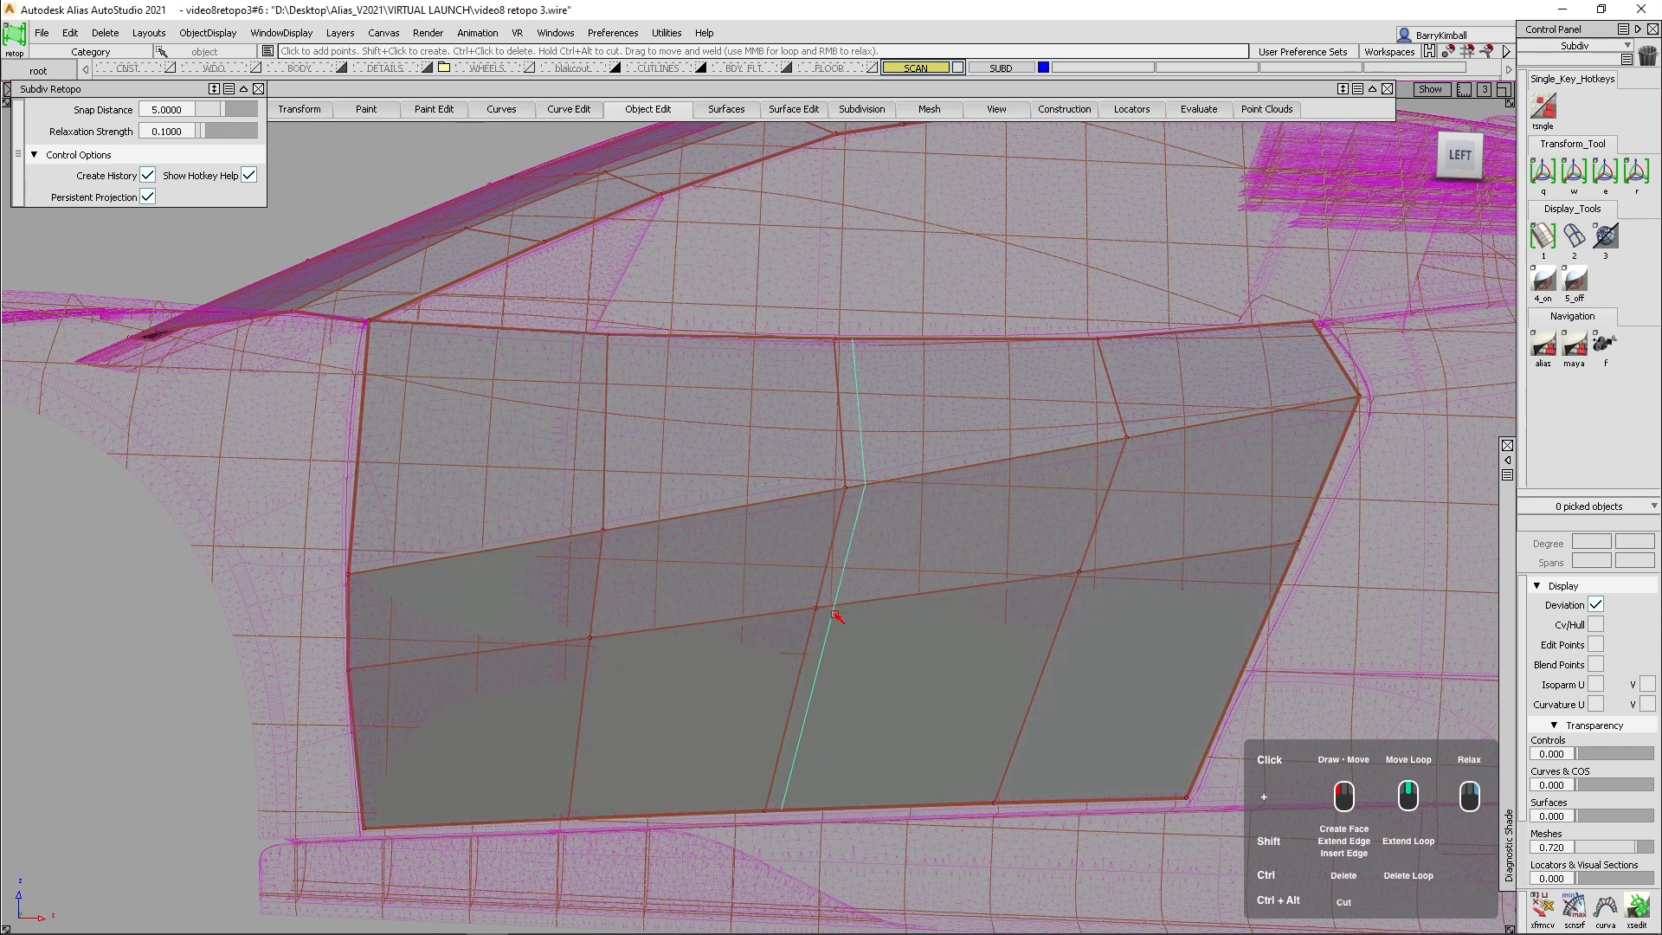
left_click(844, 742, "shift")
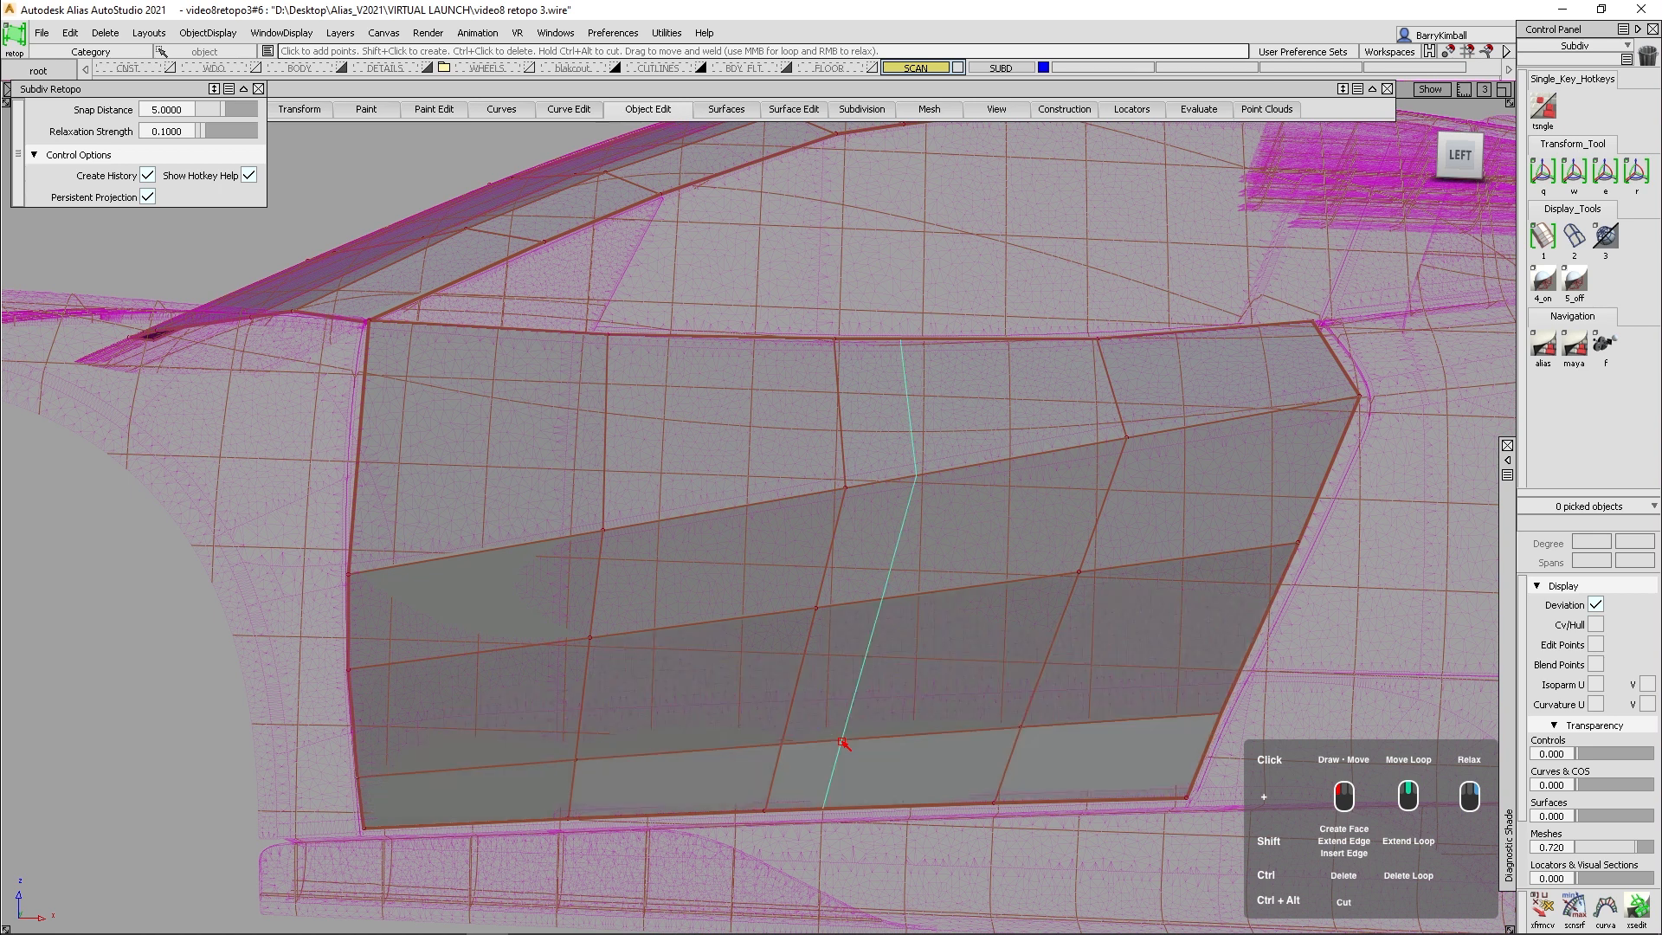
left_click(856, 441, "shift")
left_click(861, 370, "shift")
- Turn off Persistent Projection for the door patch in the Subdiv Retopo options
left_click_drag(750, 413, 681, 488, "alt+shift")
right_click_drag(680, 488, 692, 505, "alt+shift")
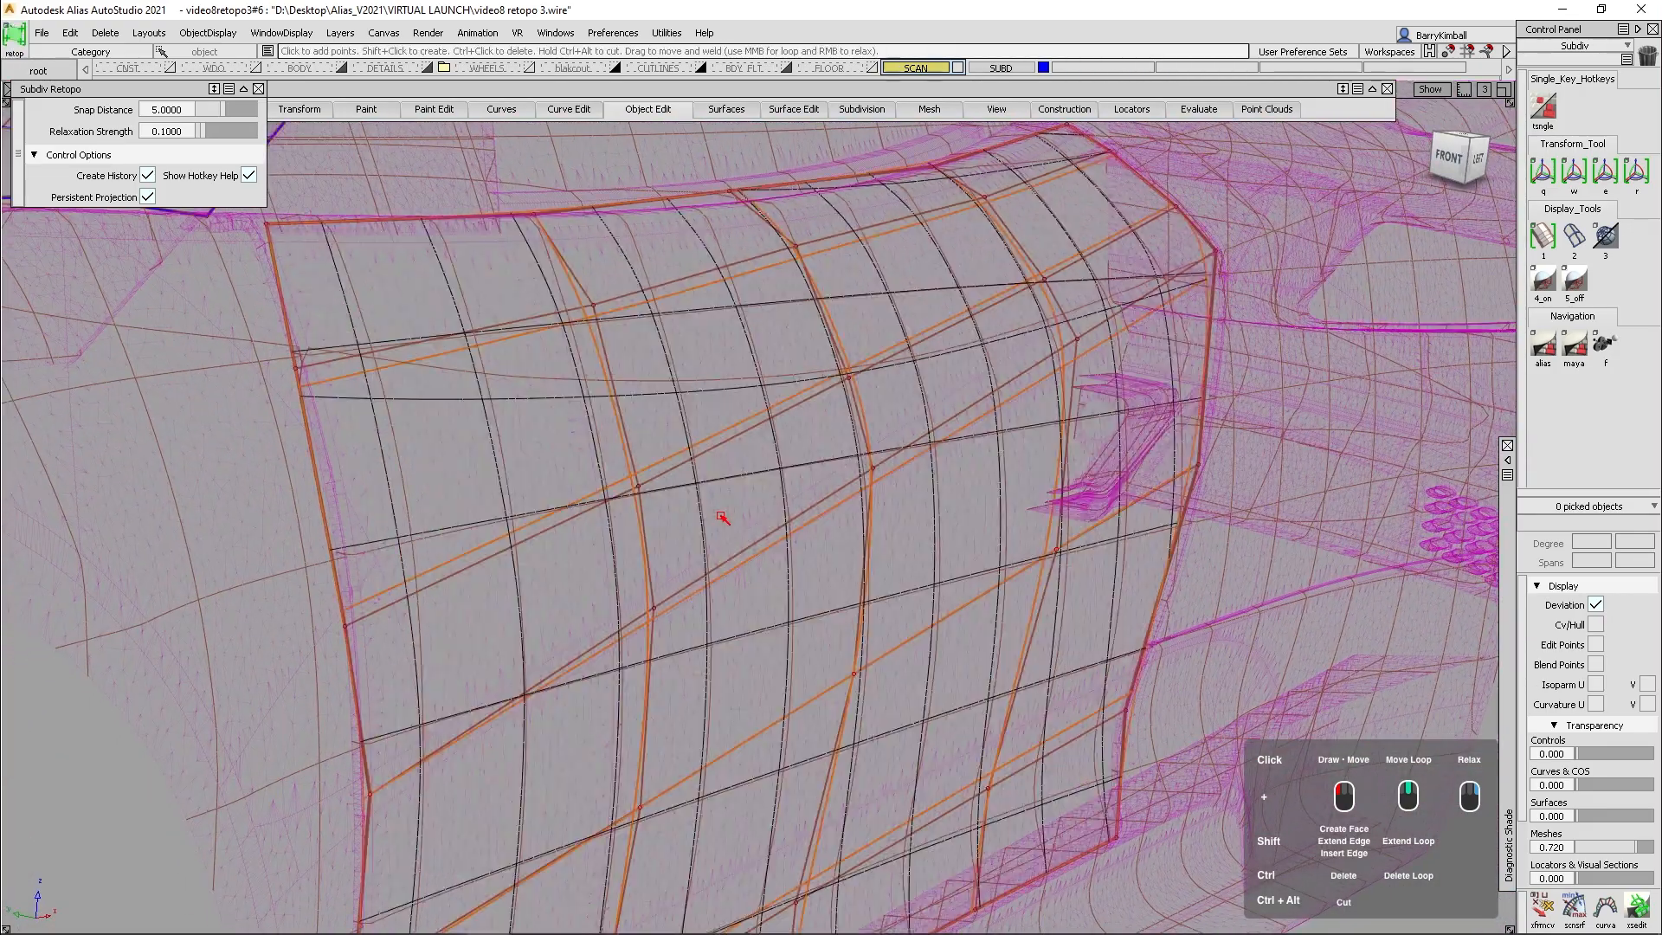
middle_click_drag(840, 613, 818, 522, "alt+shift")
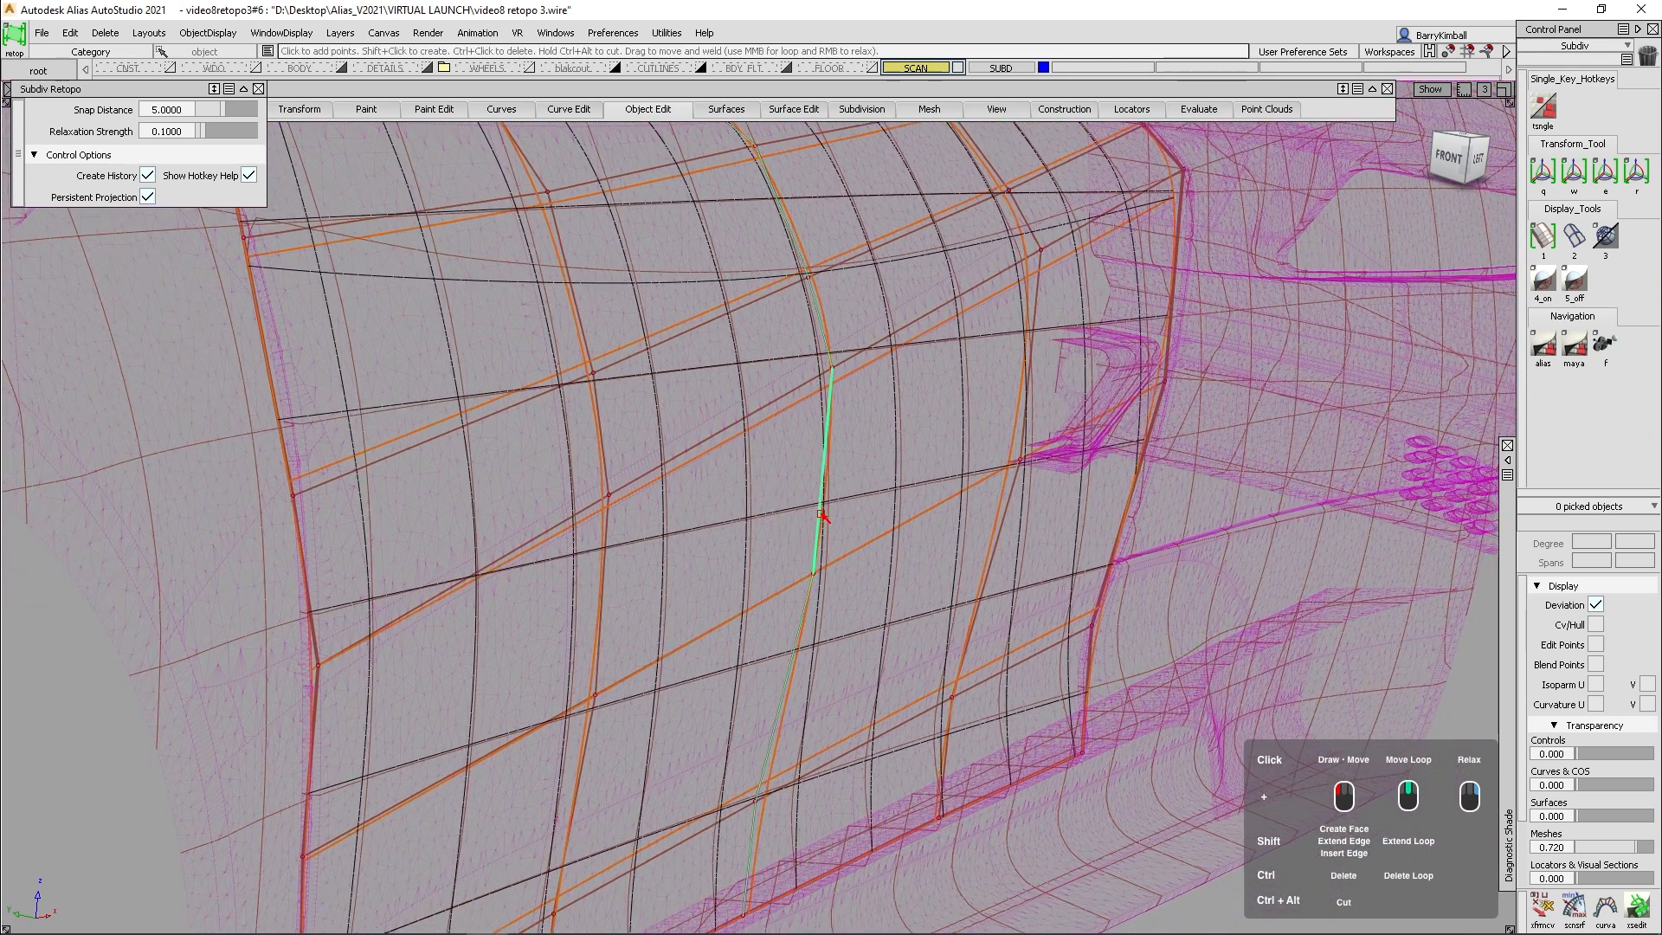
left_click(147, 197)
left_click_drag(543, 452, 678, 408, "alt+shift")
scroll(698, 408, "up", 2)
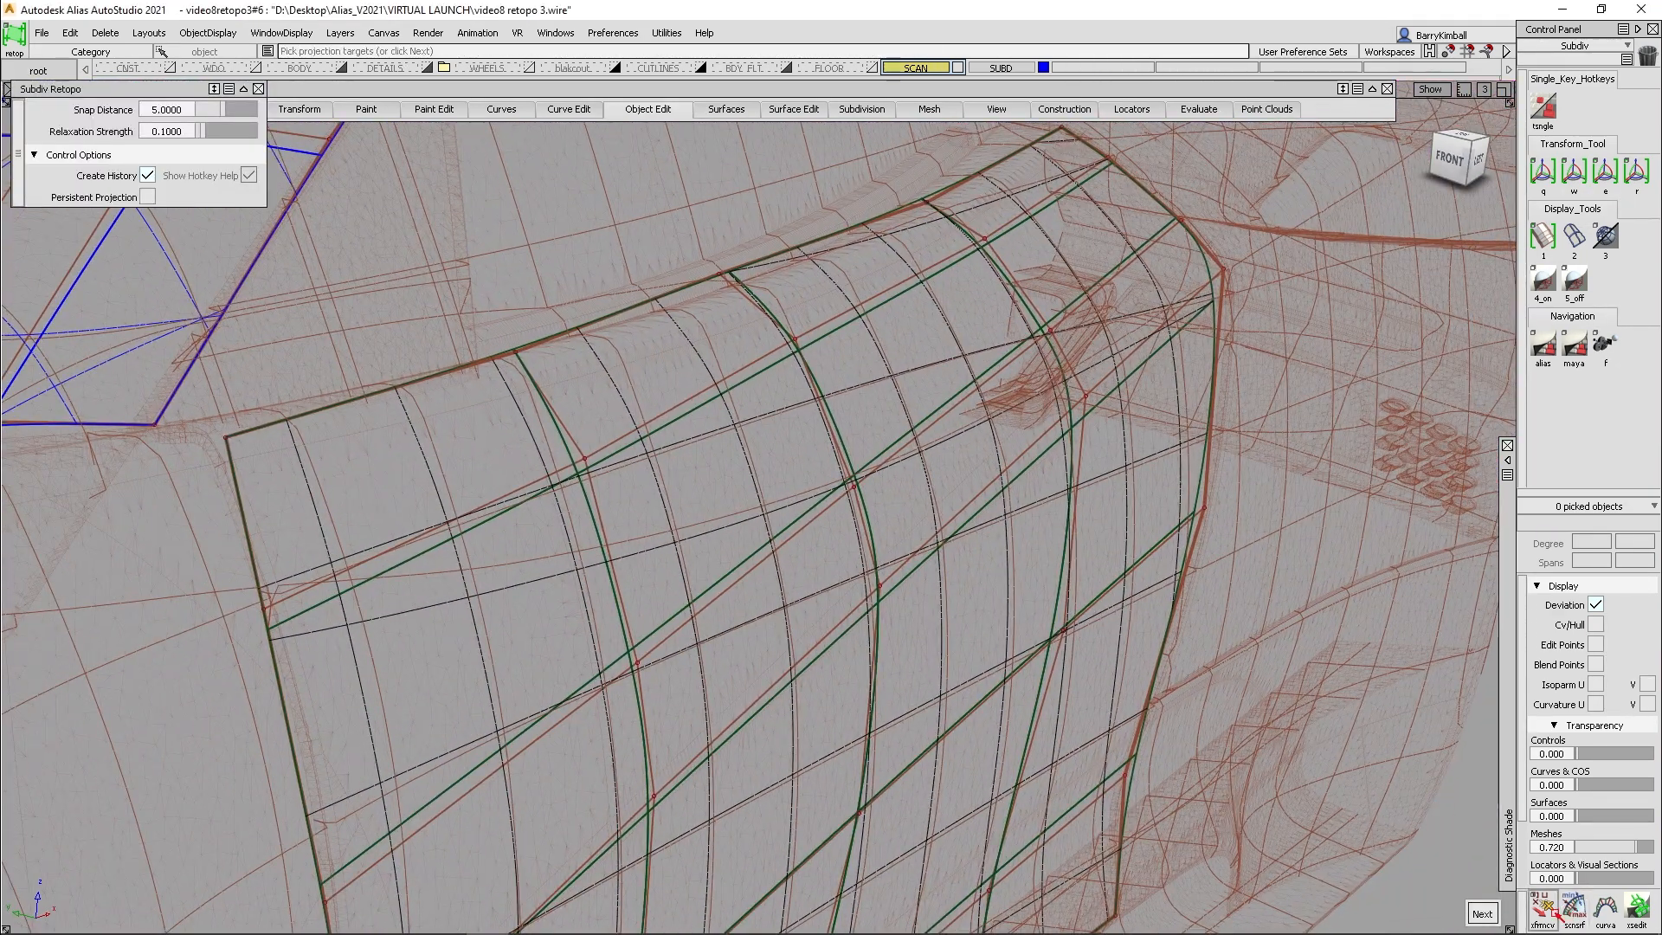
- Slide the upper three CVs of the door patch's middle vertical loop with Transform CV
left_click(1545, 909)
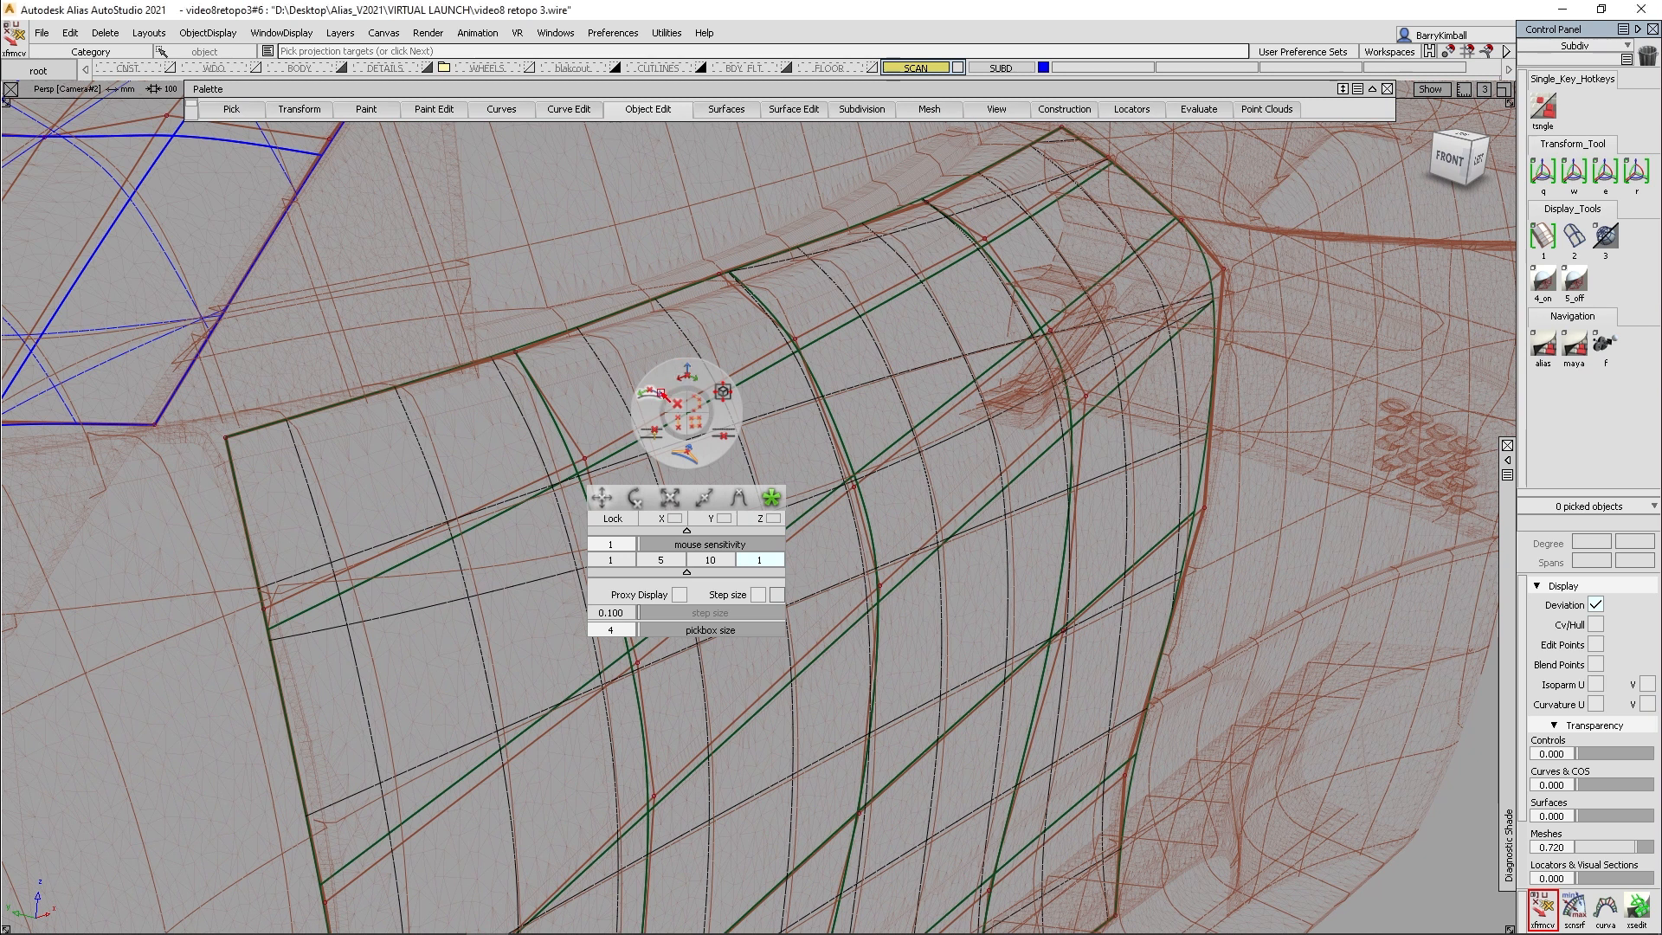
left_click_drag(808, 384, 827, 389)
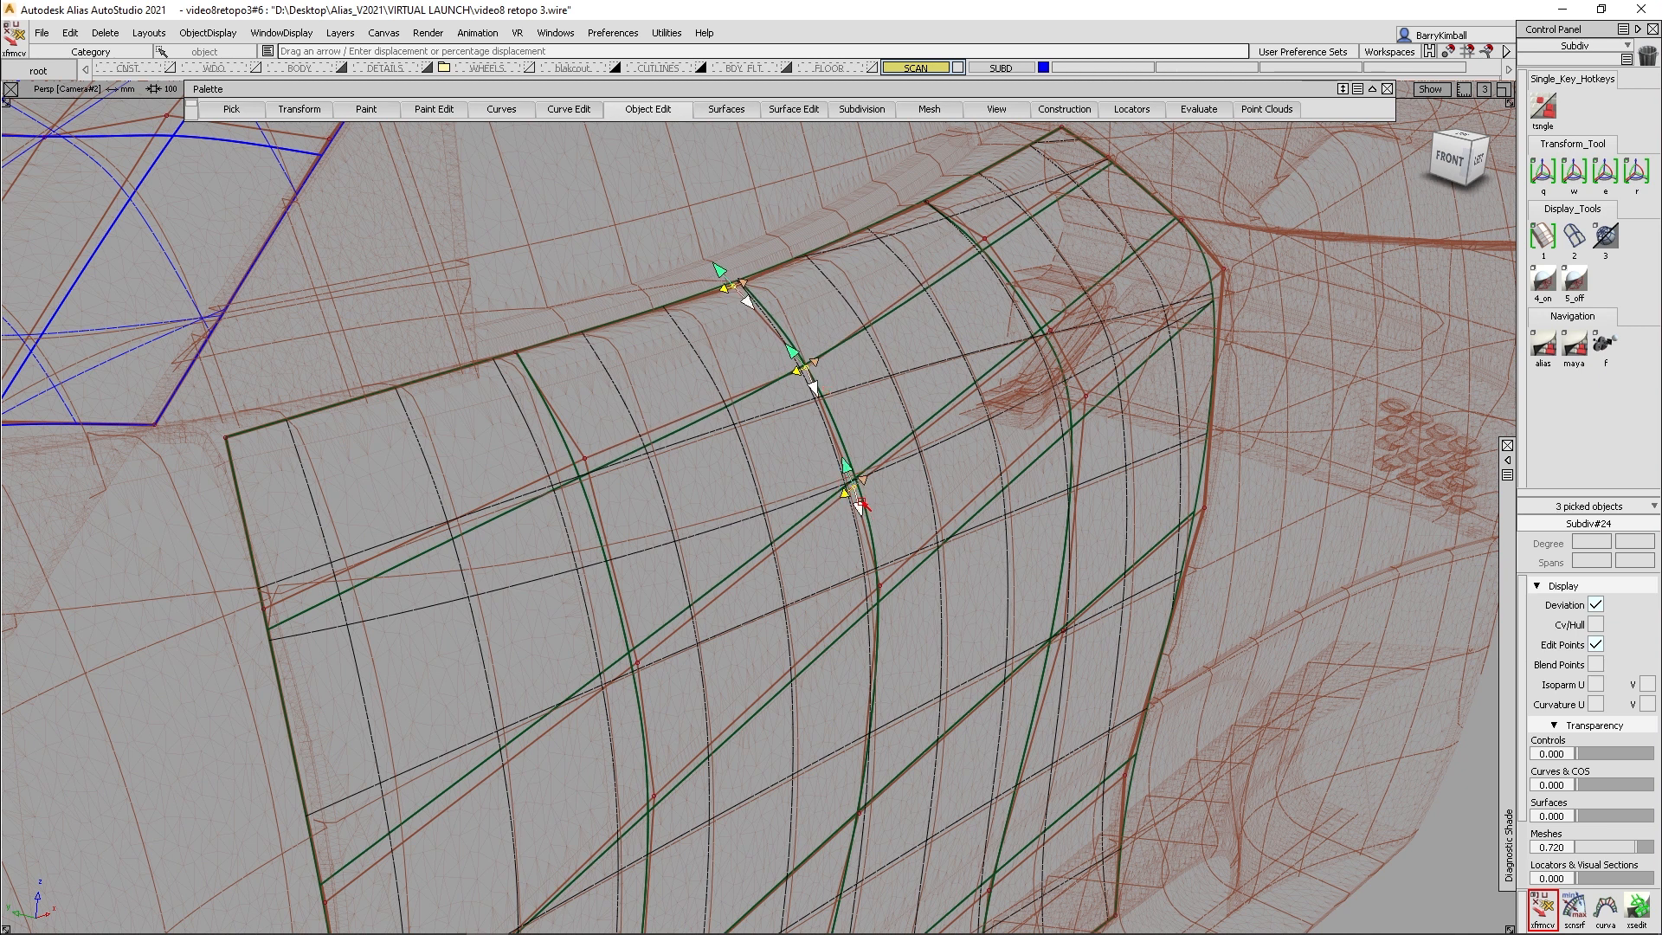
left_click_drag(859, 511, 786, 497)
left_click_drag(261, 440, 375, 460, "alt+shift")
- Set Transform CV to move mode and pick the five CVs along the door patch's upper edge
key("space")
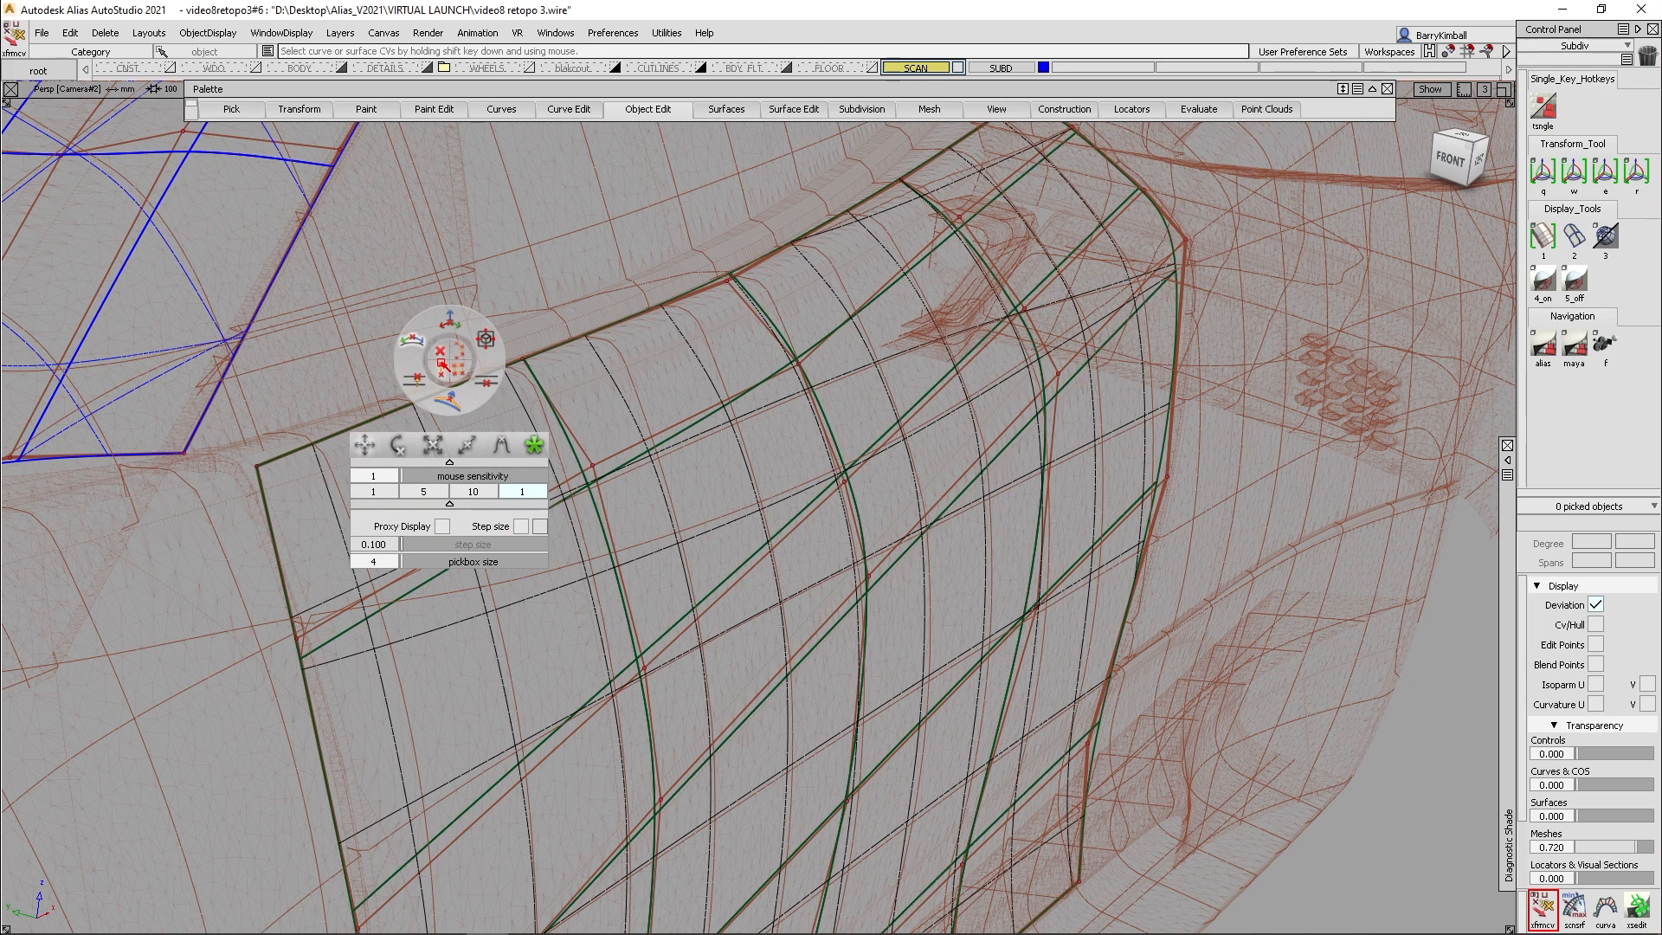
left_click(449, 319)
left_click(562, 343, "shift")
left_click_drag(562, 343, 592, 374, "alt+shift")
right_click_drag(602, 361, 631, 267, "alt+shift")
middle_click_drag(630, 267, 600, 346, "alt+shift")
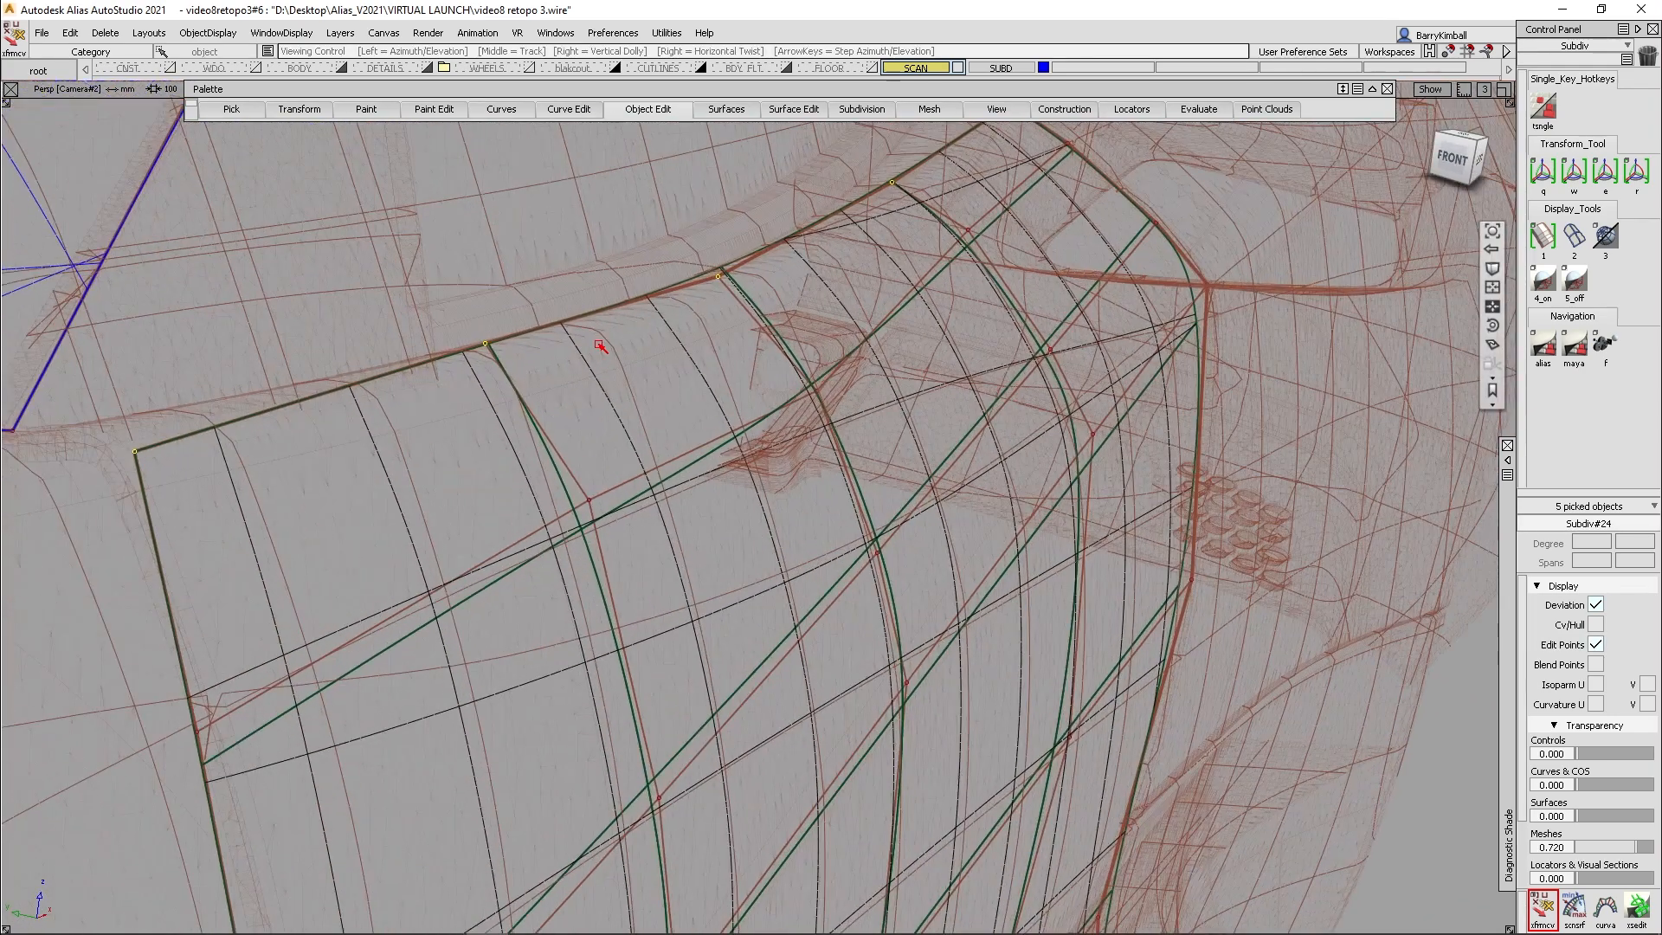
middle_click_drag(411, 466, 423, 469)
key("space")
left_click(419, 464)
- Drop the front corner CV from the selection and nudge the other four CVs along the door patch's upper edge
left_click_drag(217, 504, 129, 422, "shift")
middle_click_drag(429, 416, 347, 576, "alt+shift")
left_click_drag(916, 237, 554, 364, "alt+shift")
right_click_drag(926, 411, 919, 208, "alt+shift")
middle_click_drag(919, 208, 915, 342, "alt+shift")
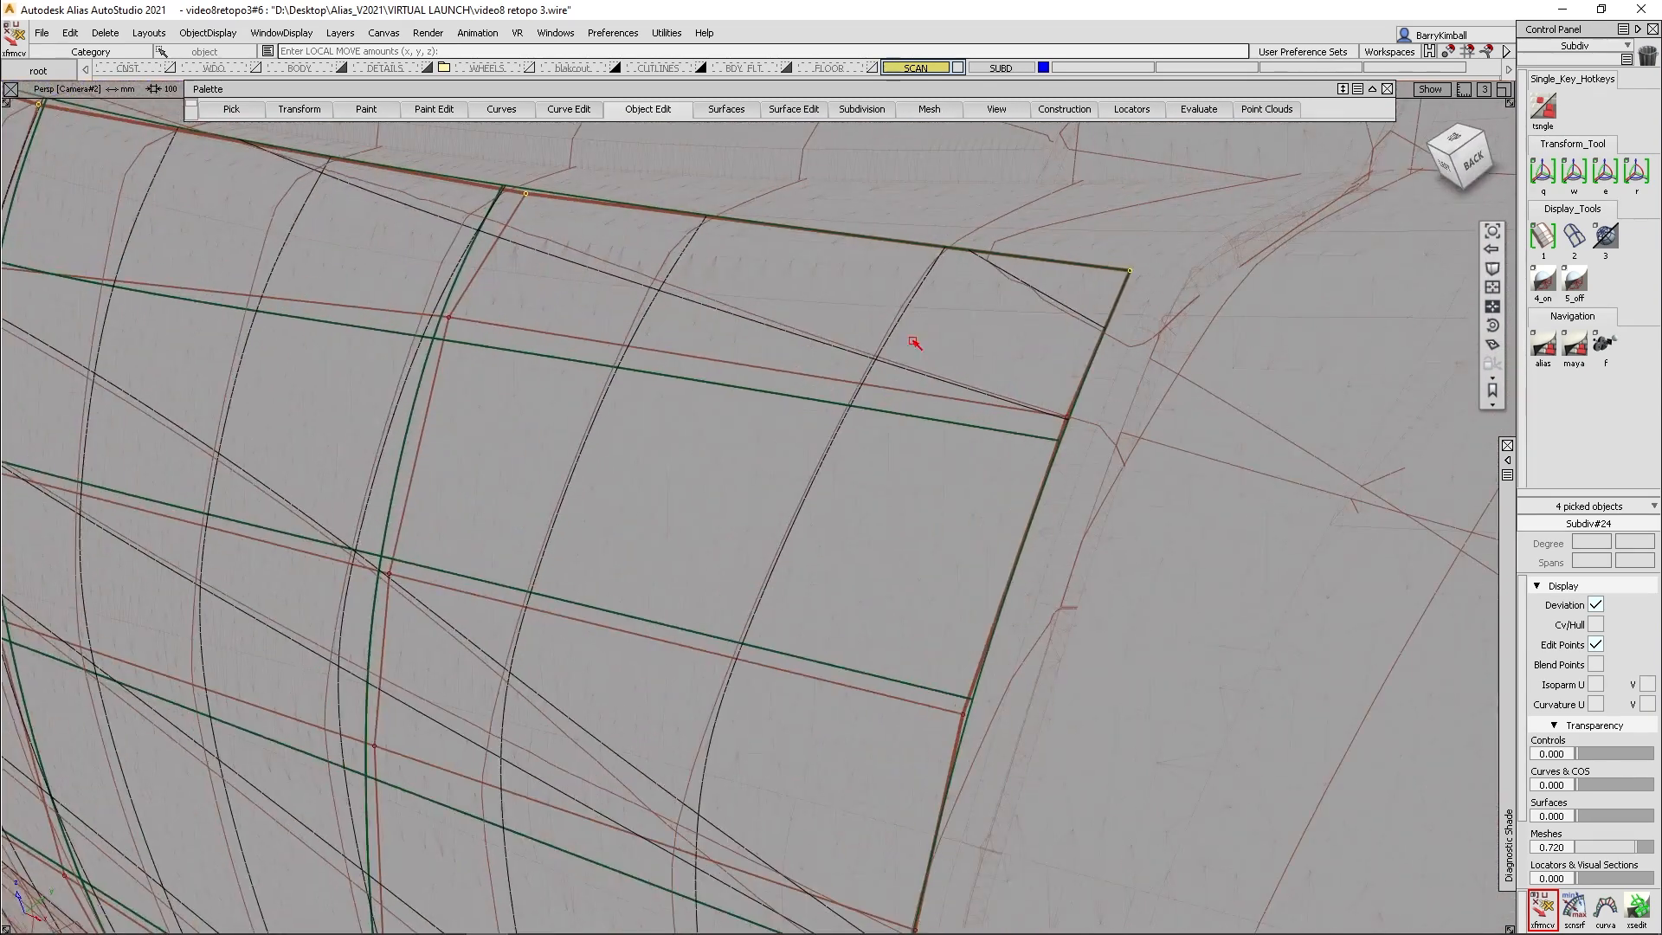
middle_click_drag(1156, 301, 1144, 310)
- Move the upper three CVs of the door patch's middle vertical loop by about -3 in Y
middle_click_drag(727, 336, 1017, 598)
left_click(488, 350)
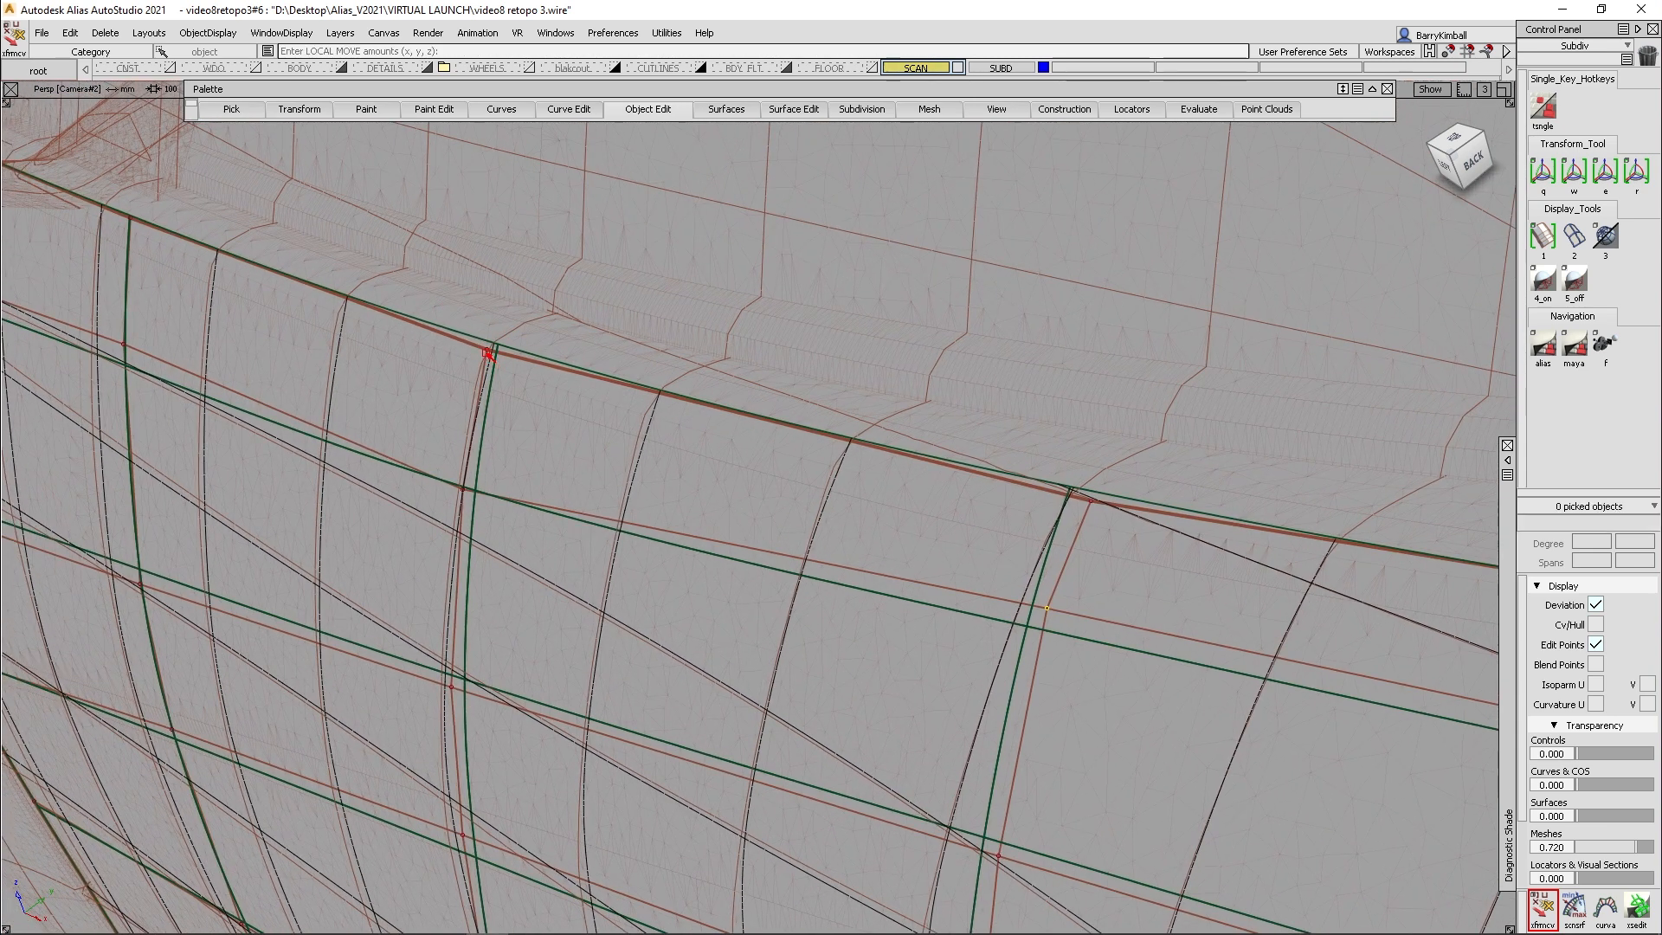
middle_click_drag(526, 479, 519, 484)
left_click_drag(424, 639, 458, 705)
middle_click_drag(504, 667, 496, 672)
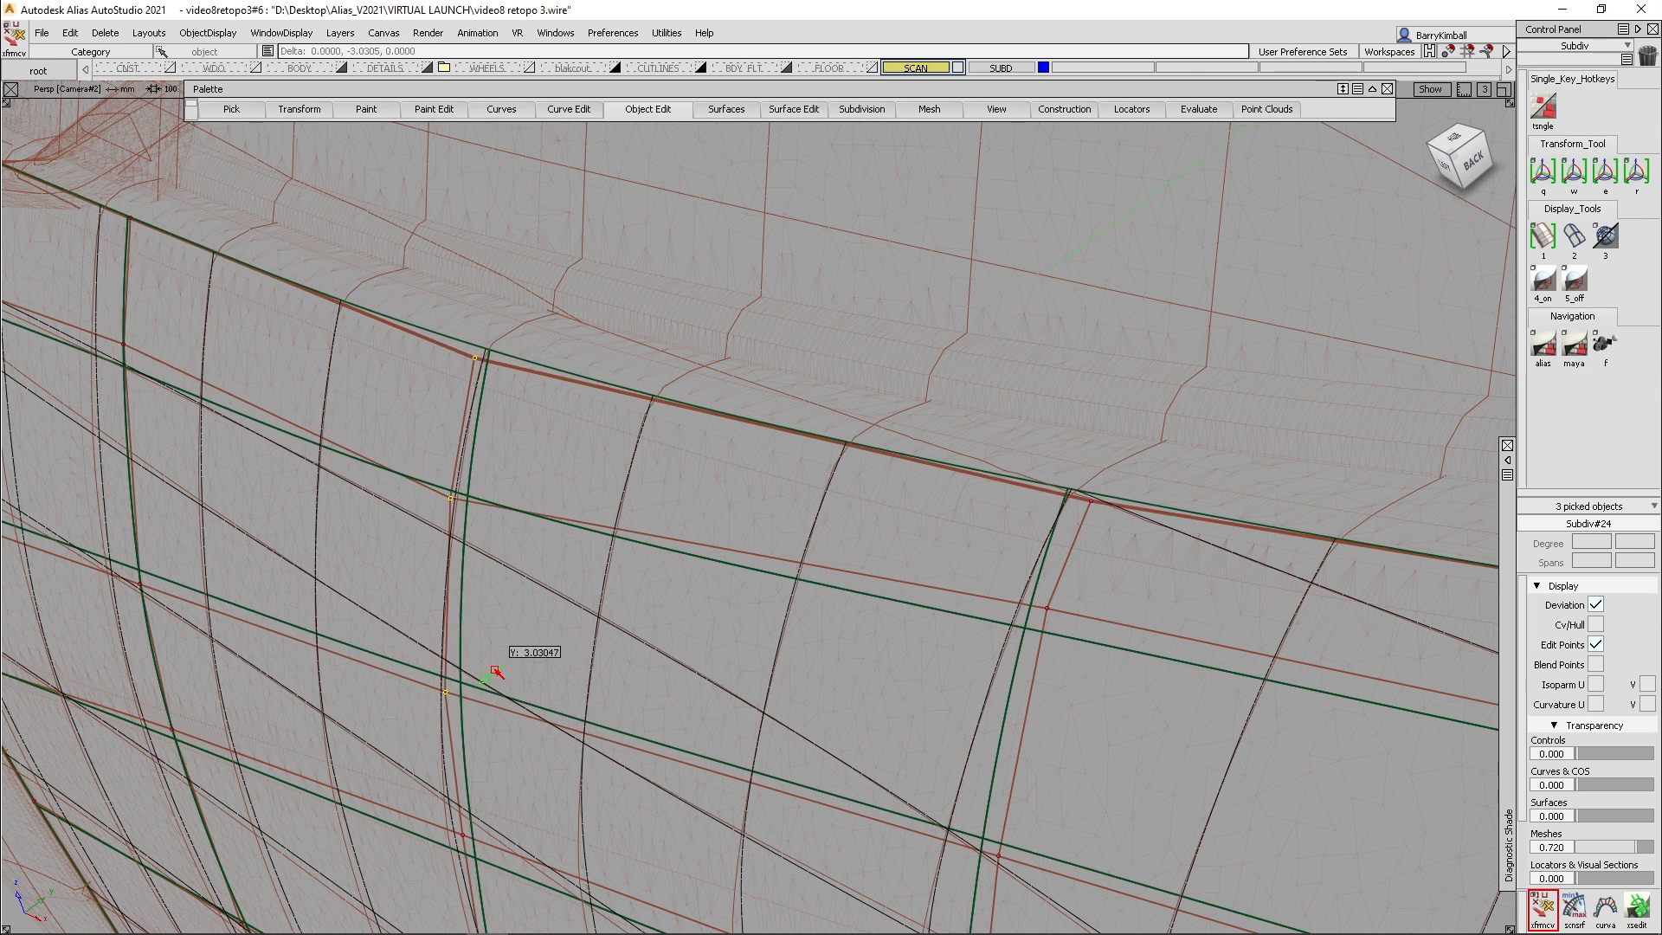
middle_click_drag(285, 599, 589, 586, "alt+shift")
left_click_drag(590, 586, 587, 601, "alt+shift")
left_click(534, 686)
- Move the two CVs just below the upper corner on the door patch's front edge slightly forward
left_click_drag(324, 633, 697, 516, "alt+shift")
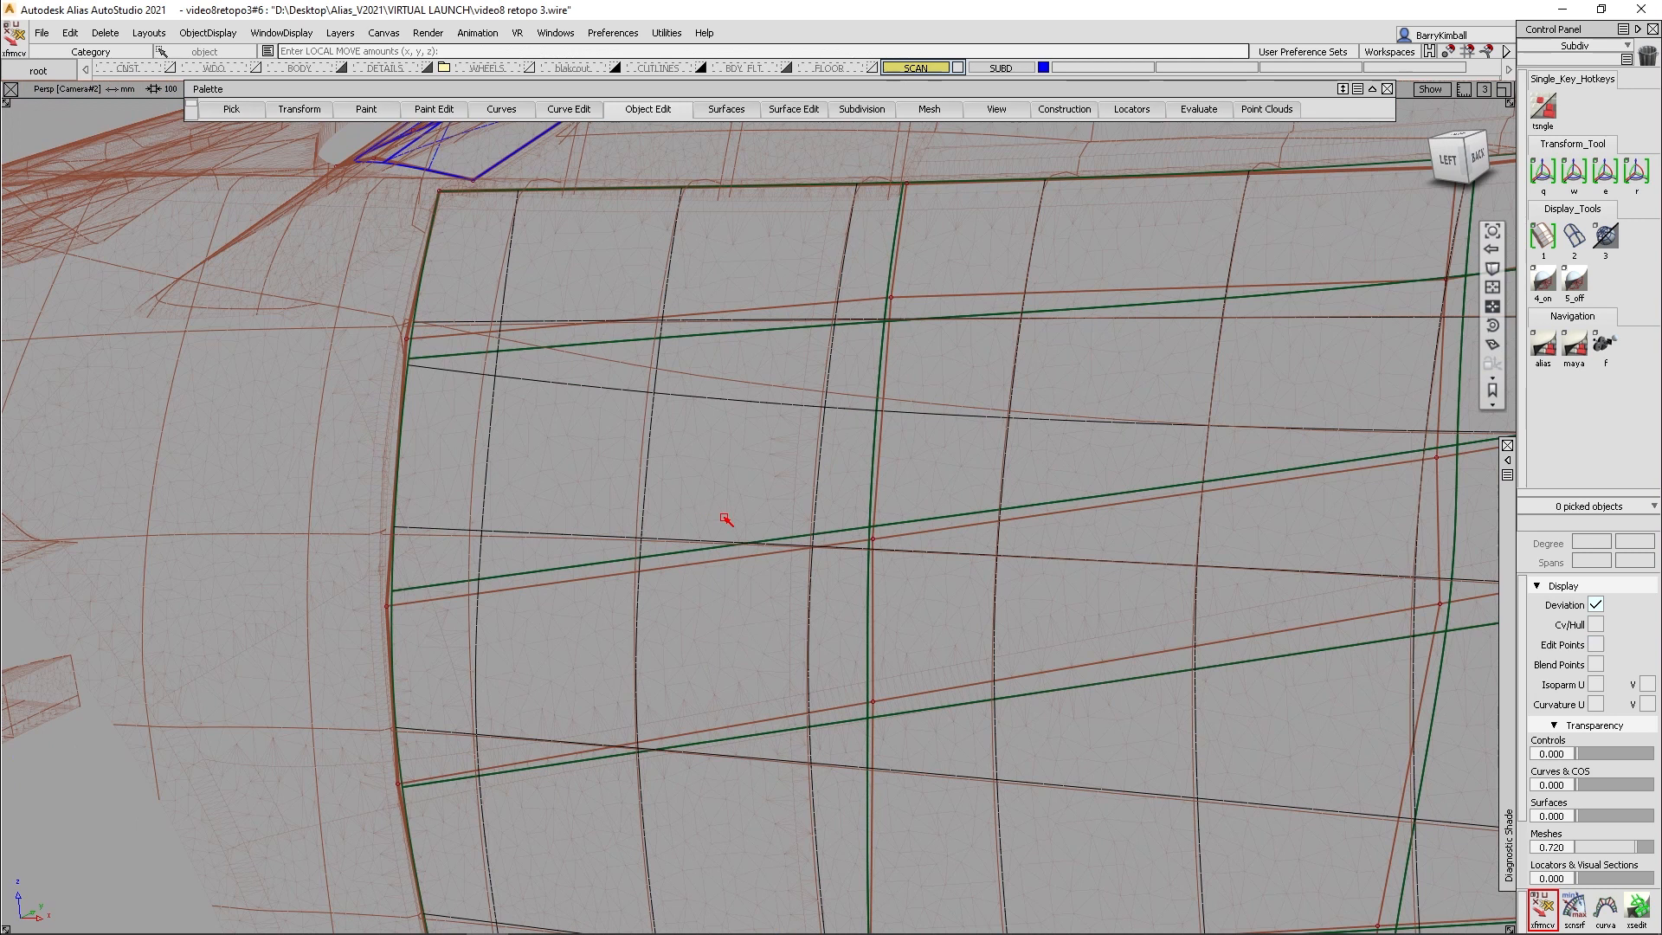
left_click_drag(477, 640, 349, 346)
left_click_drag(612, 389, 512, 441, "alt+shift")
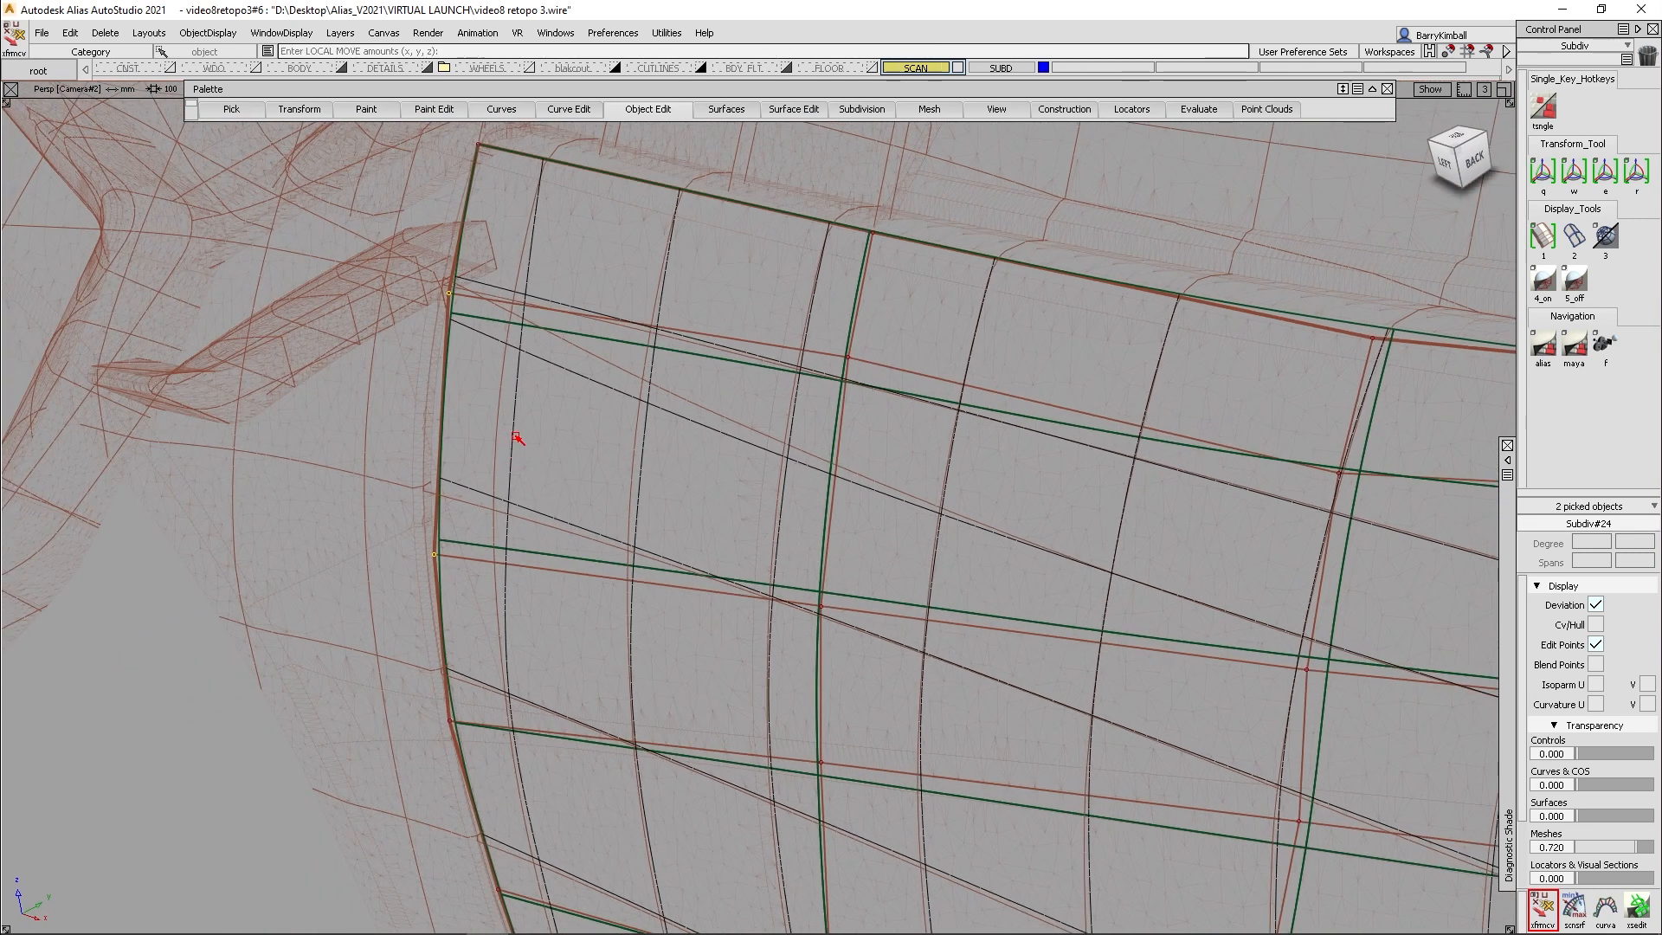
mouse_move(517, 433)
middle_mouse_down()
mouse_move(531, 419)
mouse_move(498, 432)
middle_mouse_up()
- Pick the five CVs of the second lengthwise loop above the door patch's lower edge and move them slightly rearward
middle_click_drag(743, 520, 683, 453, "alt+shift")
left_click_drag(580, 546, 802, 464, "alt+shift")
left_click_drag(789, 583, 796, 477, "alt+shift")
key("space")
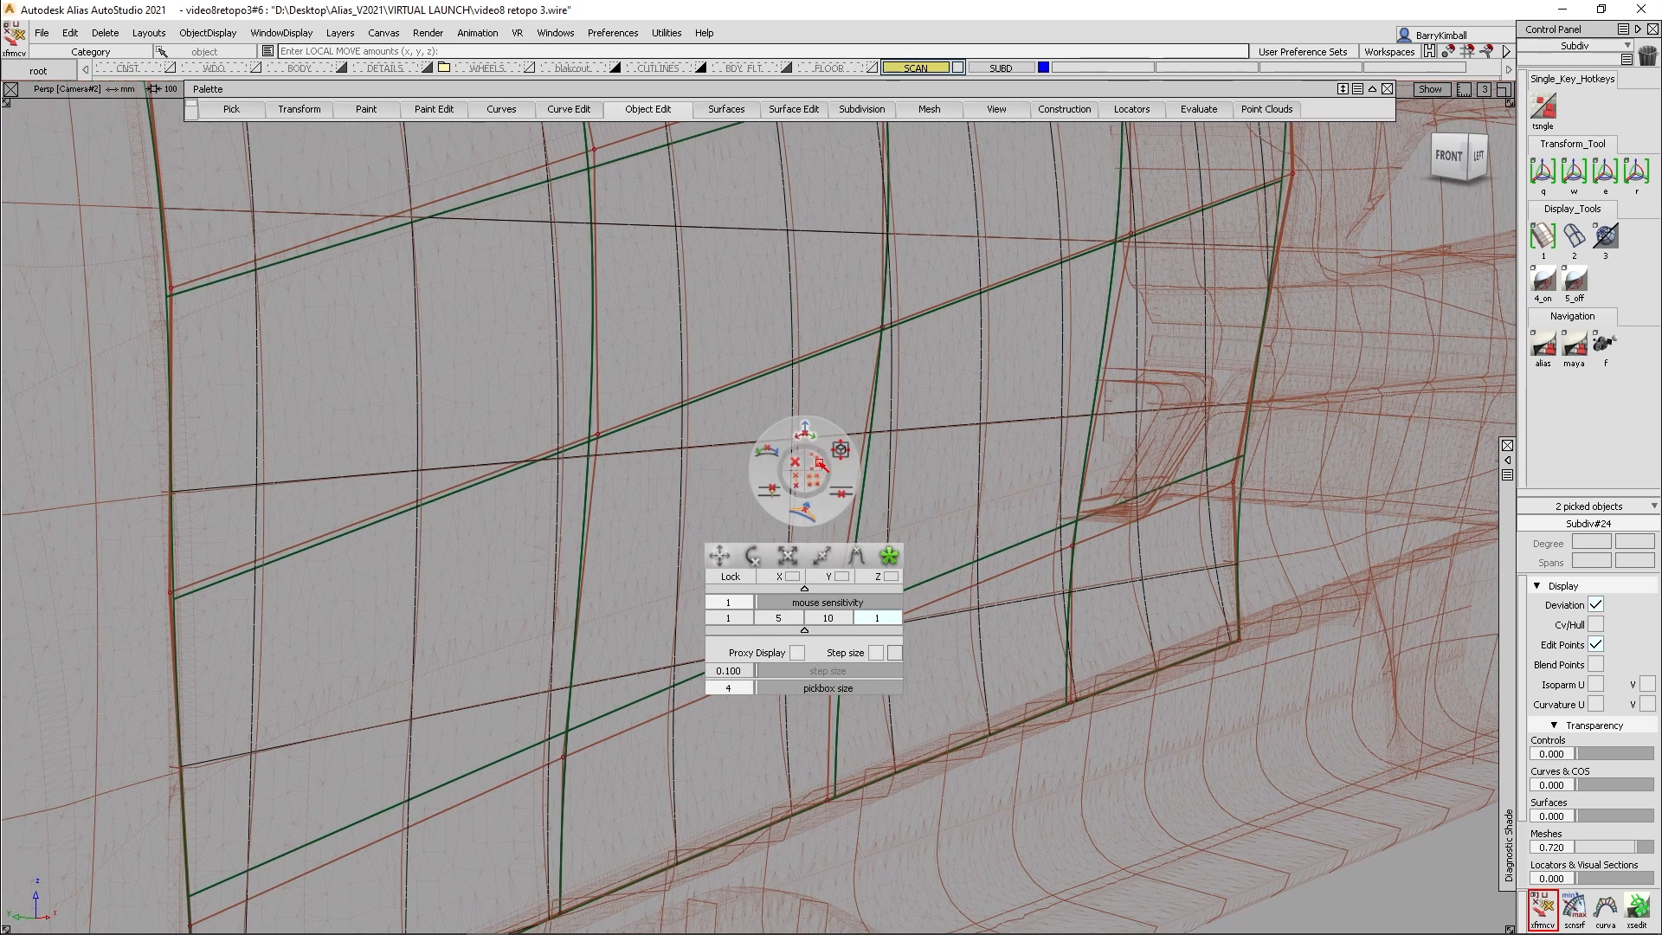
left_click(746, 379)
left_click_drag(765, 432, 779, 438)
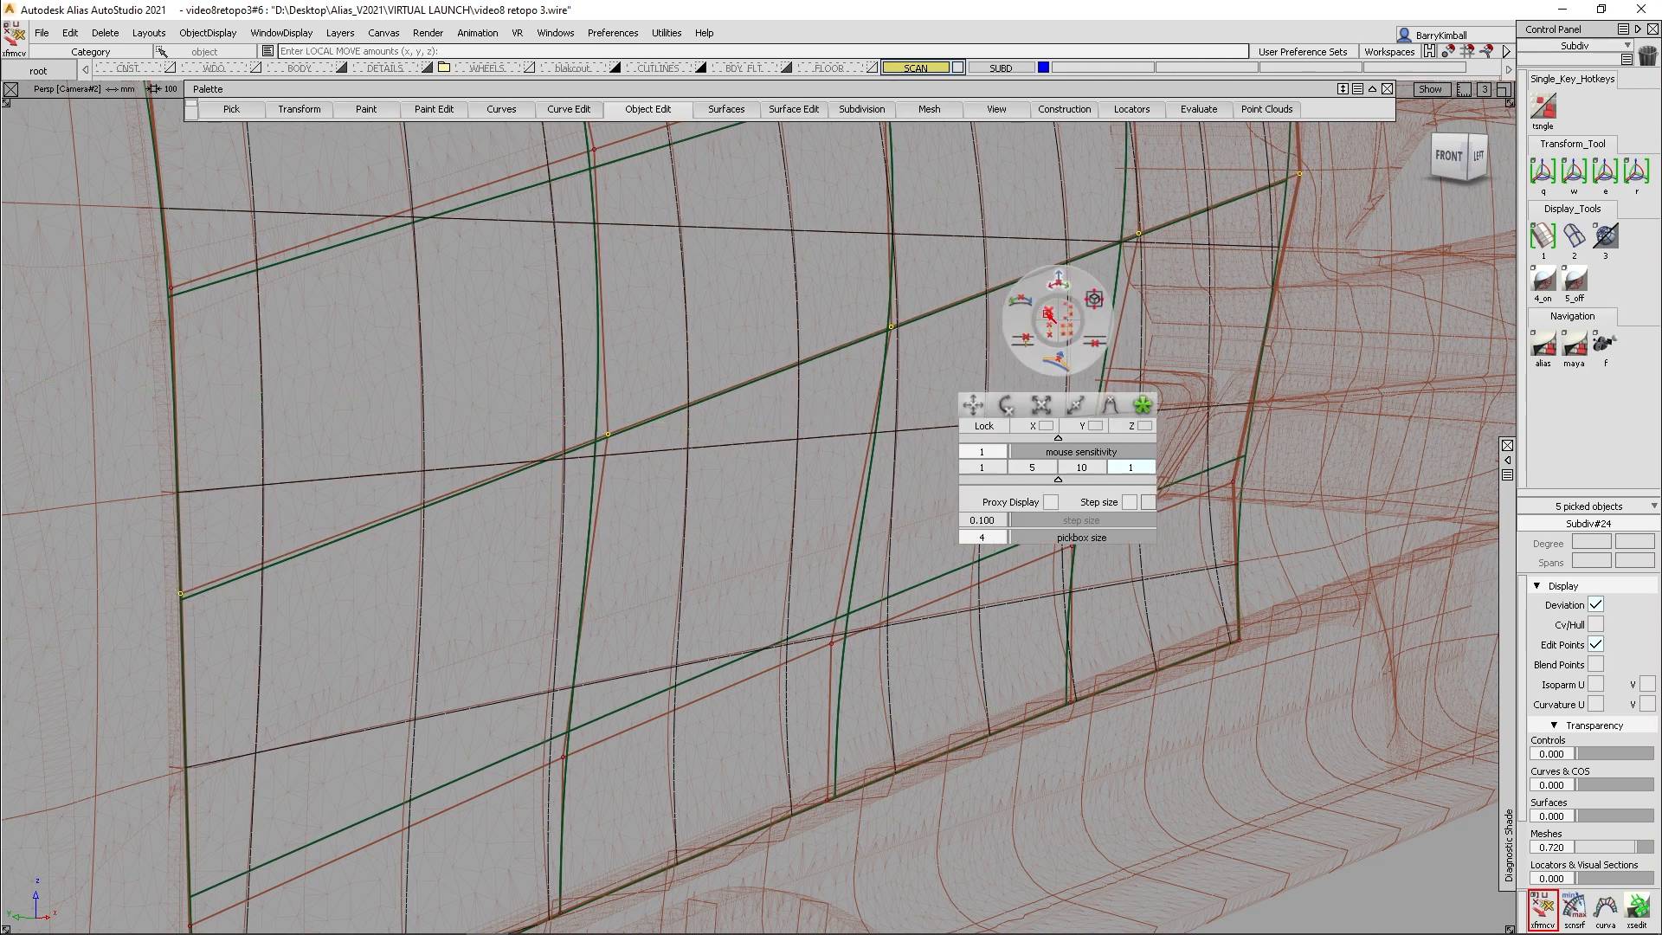
left_click_drag(1322, 256, 1322, 255)
- Nudge that loop's CV on the rear edge and its neighbouring CV on the rear vertical loop to follow the scan
left_click_drag(1296, 311, 1168, 488, "alt+shift")
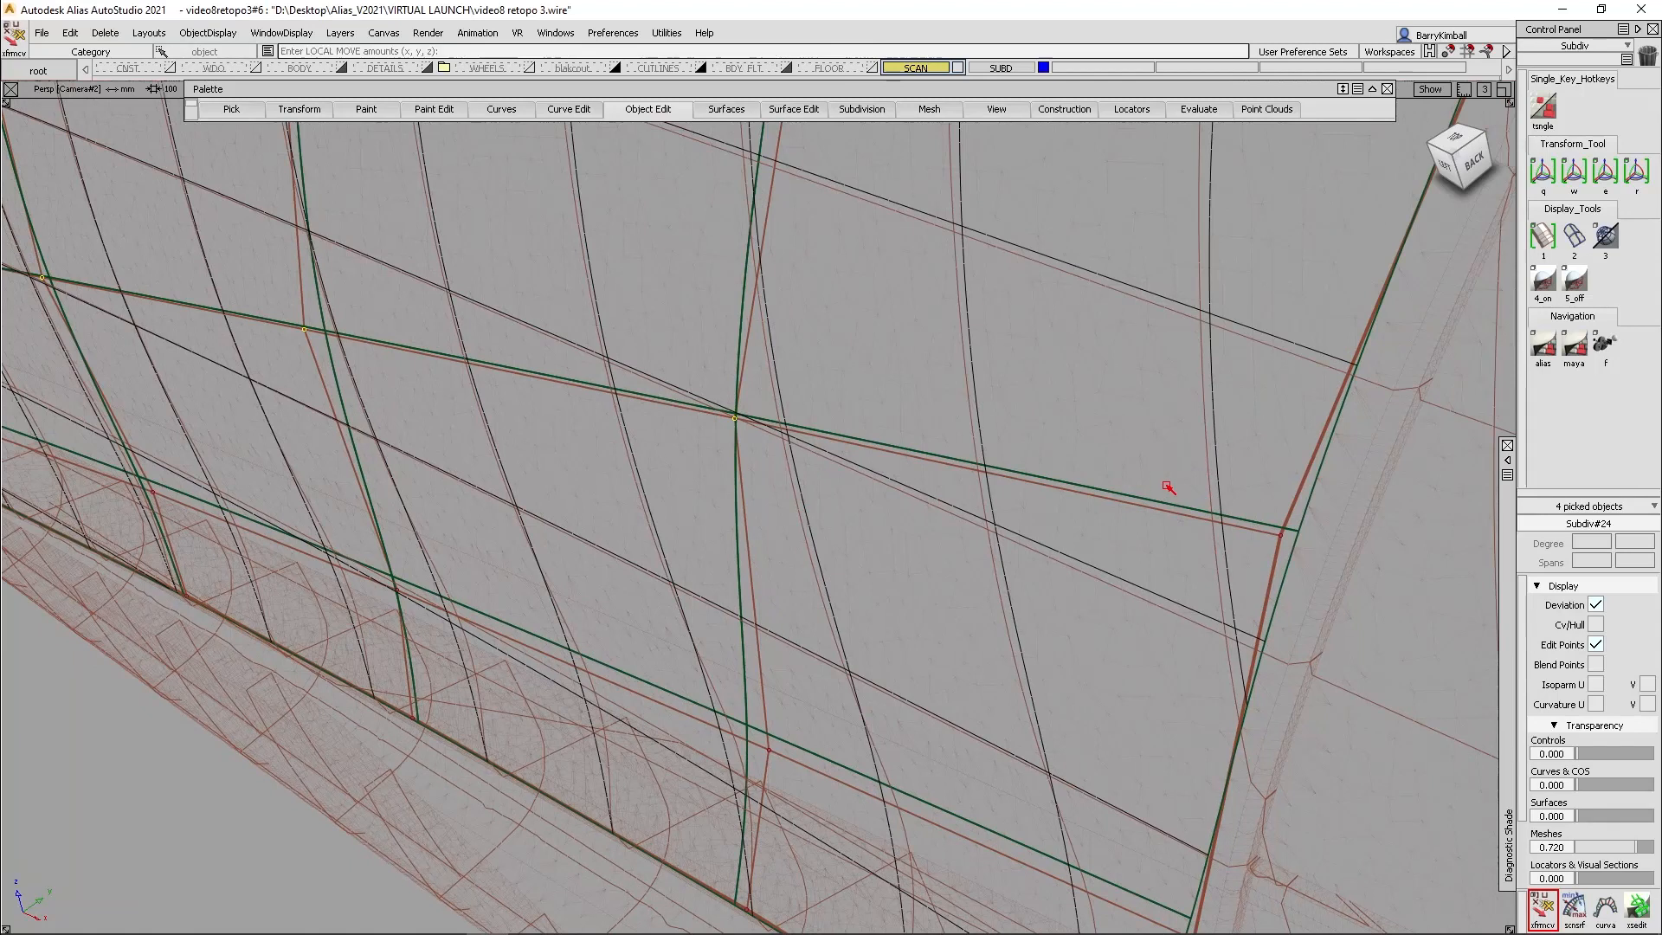
left_click(1278, 539)
middle_click_drag(1221, 585, 1200, 587)
left_click(734, 422)
middle_click_drag(734, 421, 731, 422)
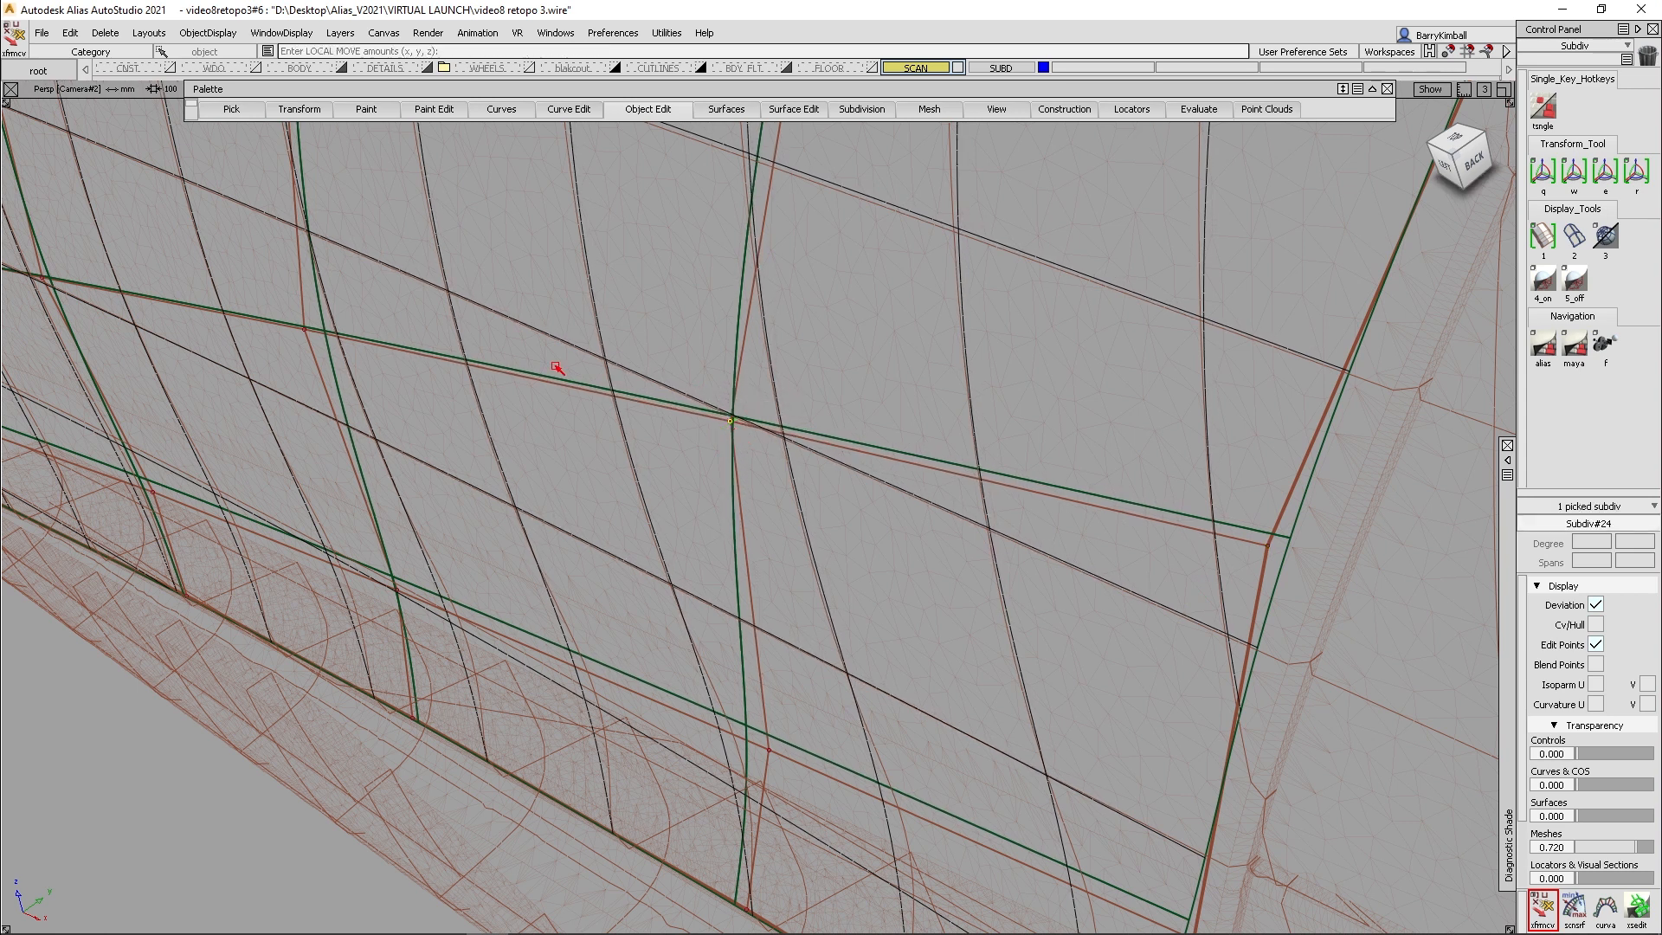
- Nudge the middle lengthwise loop's CVs where it crosses the middle and rear vertical loops
left_click_drag(326, 315, 442, 403, "alt+shift")
mouse_move(409, 434)
middle_mouse_down()
mouse_move(403, 321)
mouse_move(400, 438)
middle_mouse_up()
left_click(970, 517)
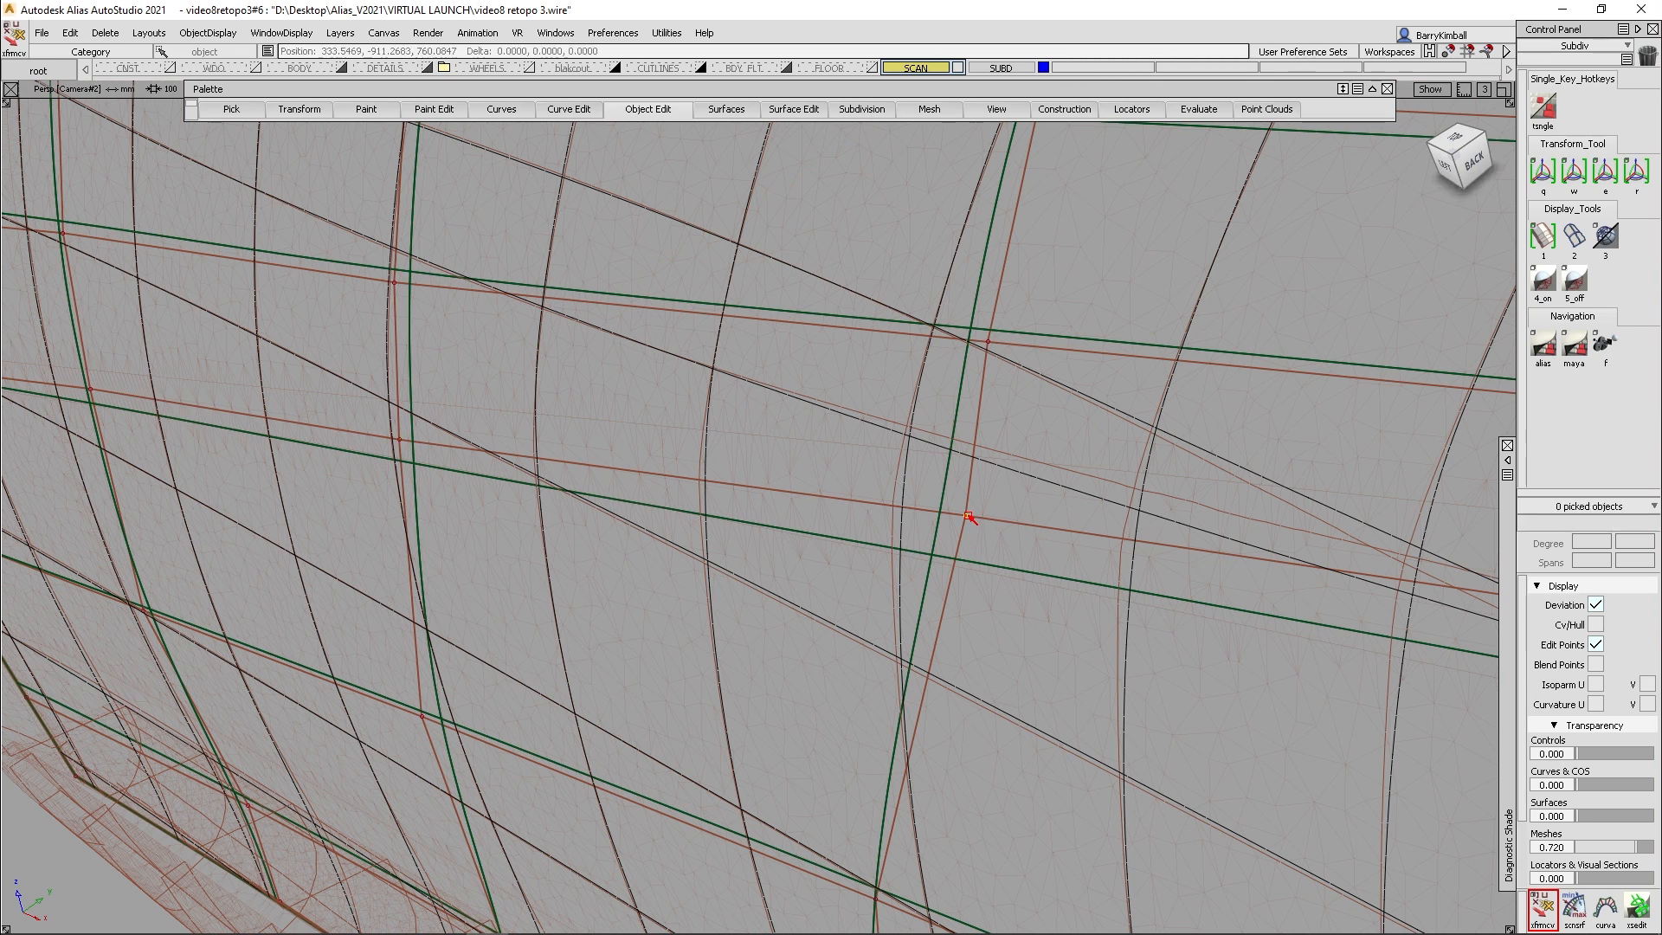
middle_click_drag(968, 516, 948, 524)
- Set Transform CV to slide mode and slide the five CVs of the lowest lengthwise loop toward the door patch's lower edge
right_click_drag(959, 450, 1073, 554, "alt+shift")
middle_click_drag(1074, 554, 924, 530, "alt+shift")
left_click_drag(925, 530, 1010, 423, "alt+shift")
middle_click_drag(779, 247, 880, 408, "alt+shift")
left_click_drag(880, 408, 1081, 433, "alt+shift")
middle_click_drag(797, 641, 953, 416, "alt+shift")
left_click_drag(954, 416, 921, 490, "alt+shift")
middle_click_drag(920, 490, 849, 597, "alt+shift")
right_click_drag(848, 598, 936, 492, "alt+shift")
mouse_move(936, 492)
left_mouse_down("alt+shift")
mouse_move(958, 556)
mouse_move(953, 470)
mouse_move(926, 465)
left_mouse_up("alt+shift")
left_click(926, 465)
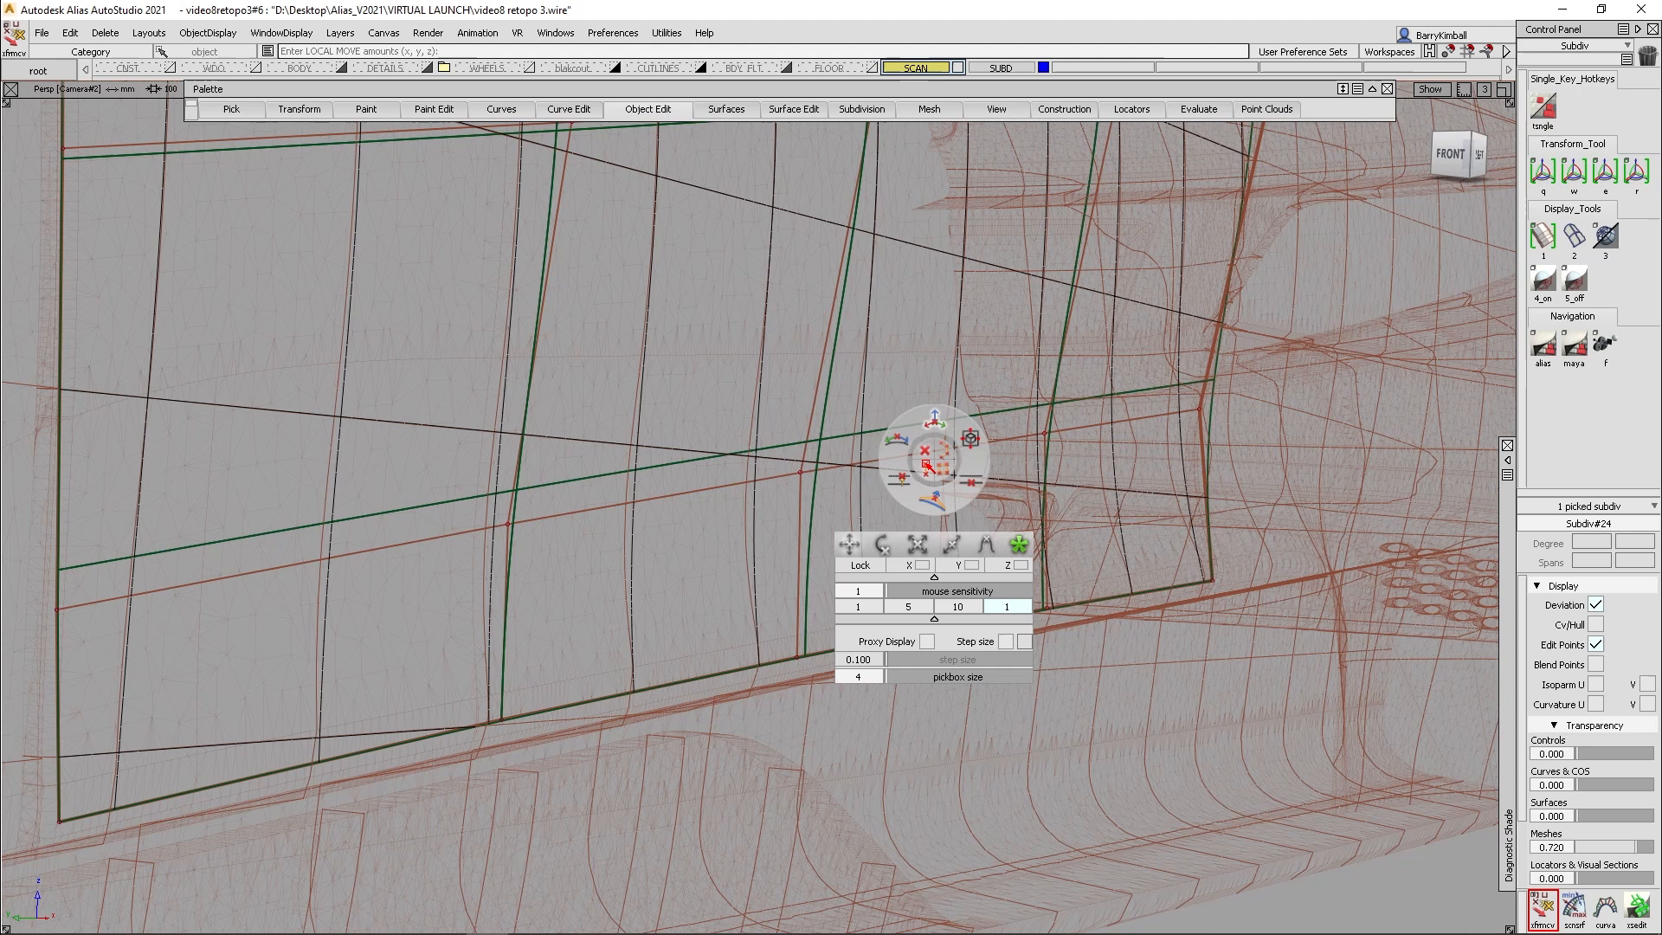
left_click(900, 452)
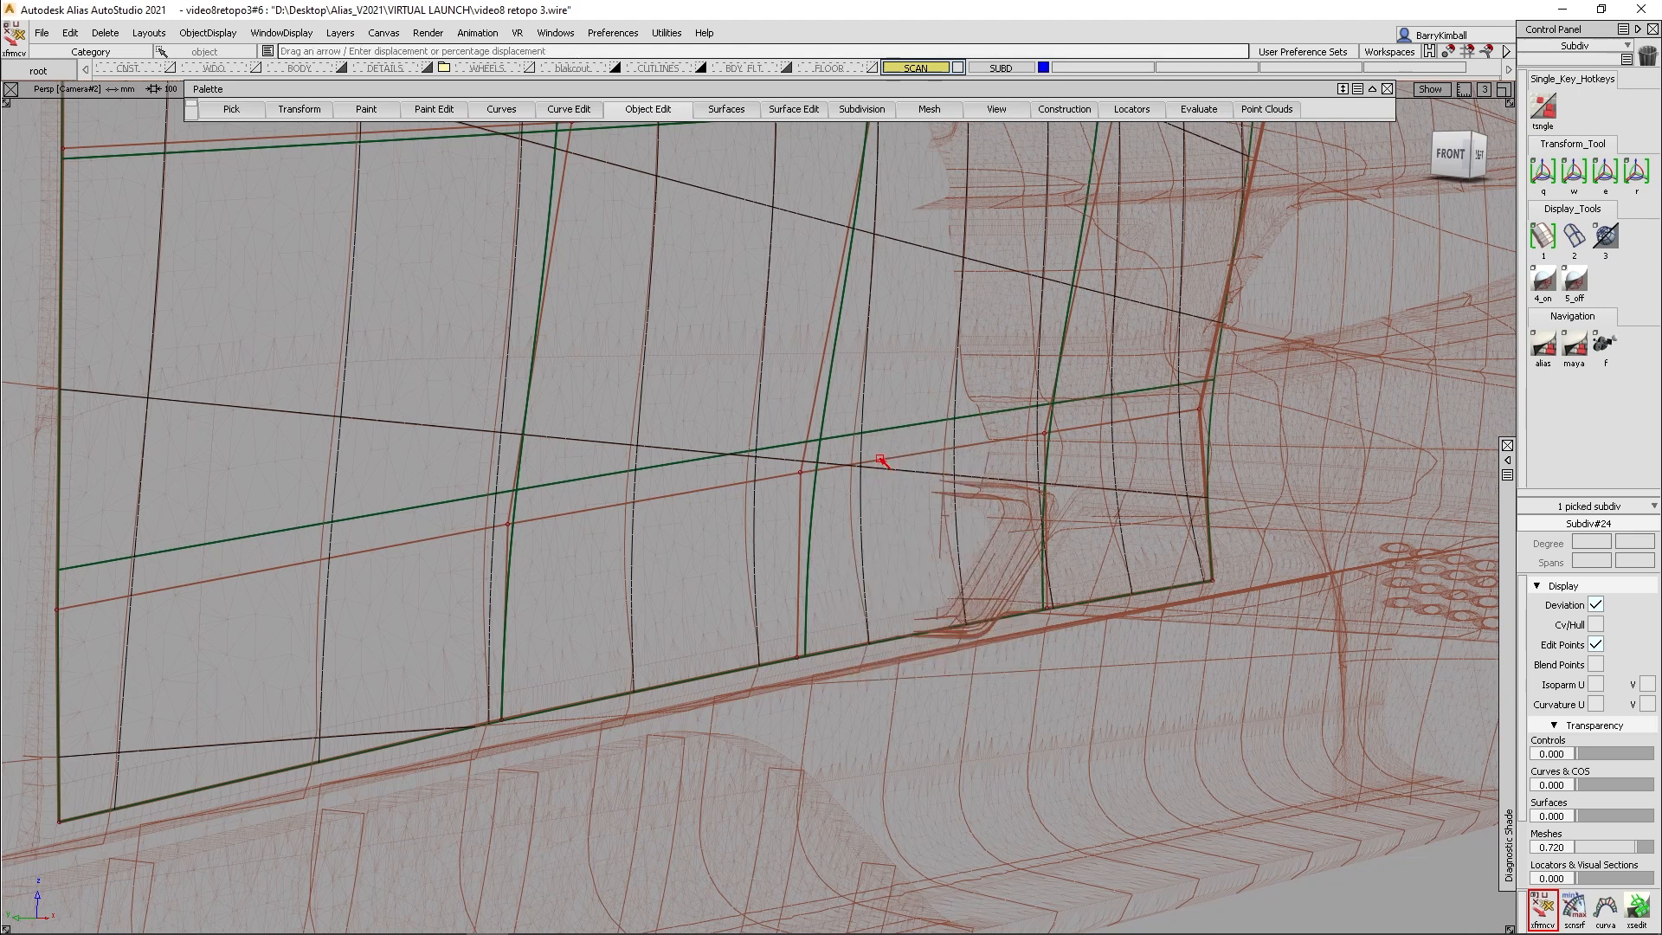
left_click_drag(810, 452, 793, 495)
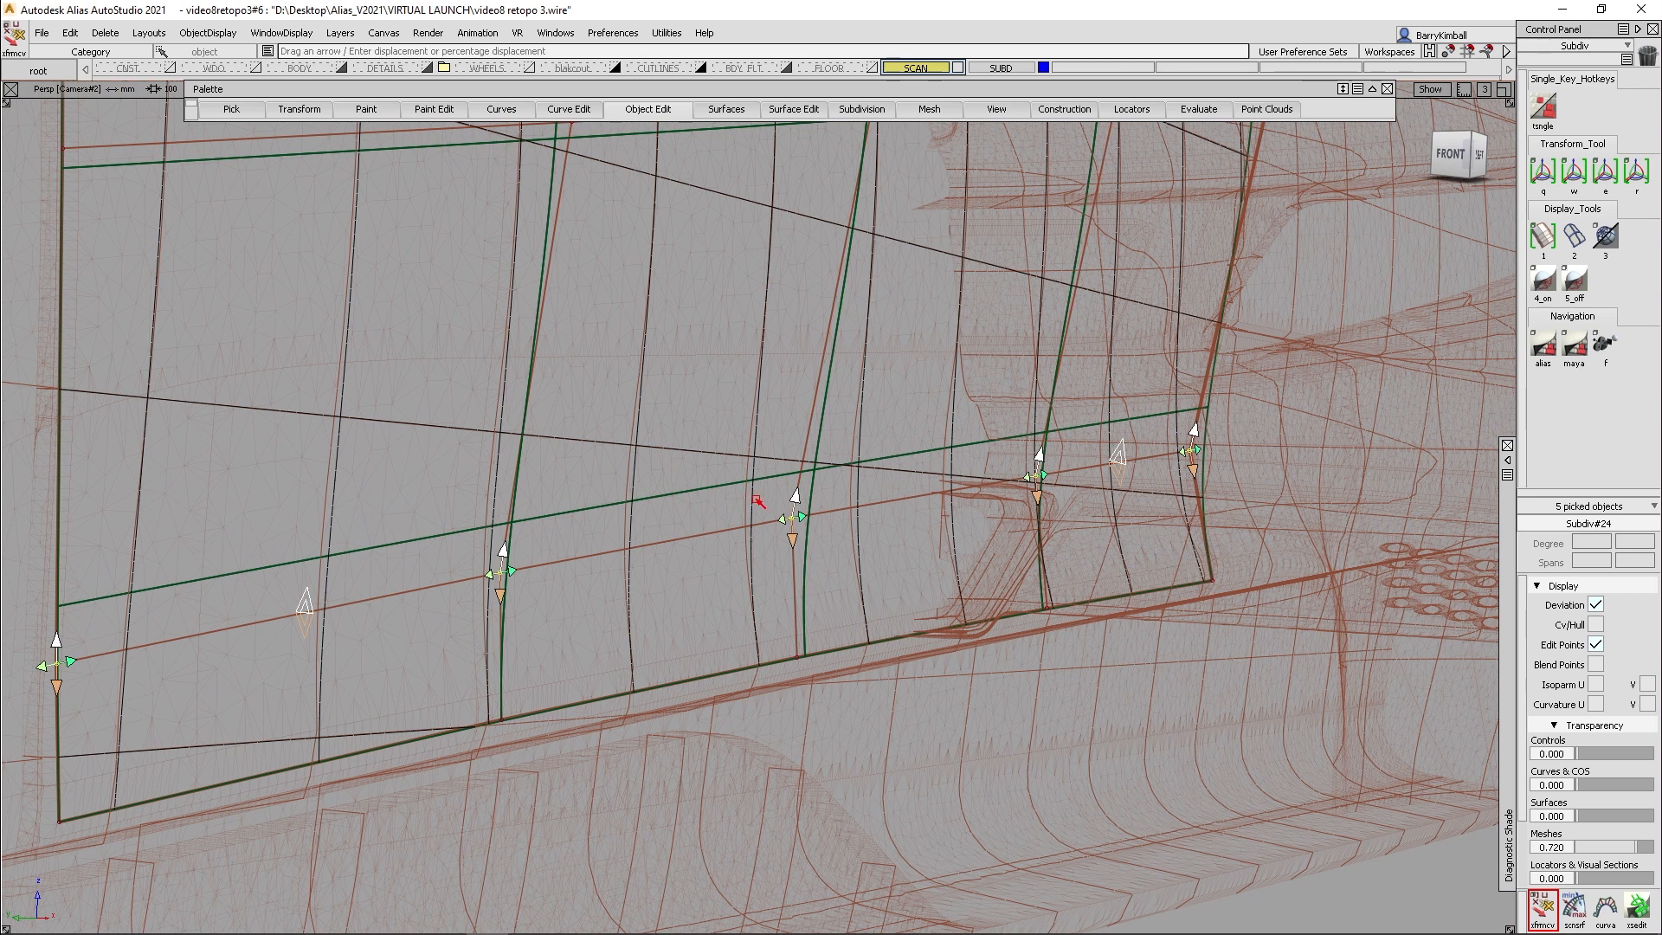
- Move the lowest lengthwise loop's five CVs slightly forward using proportional modification with a falloff of 1.000
left_click(759, 498)
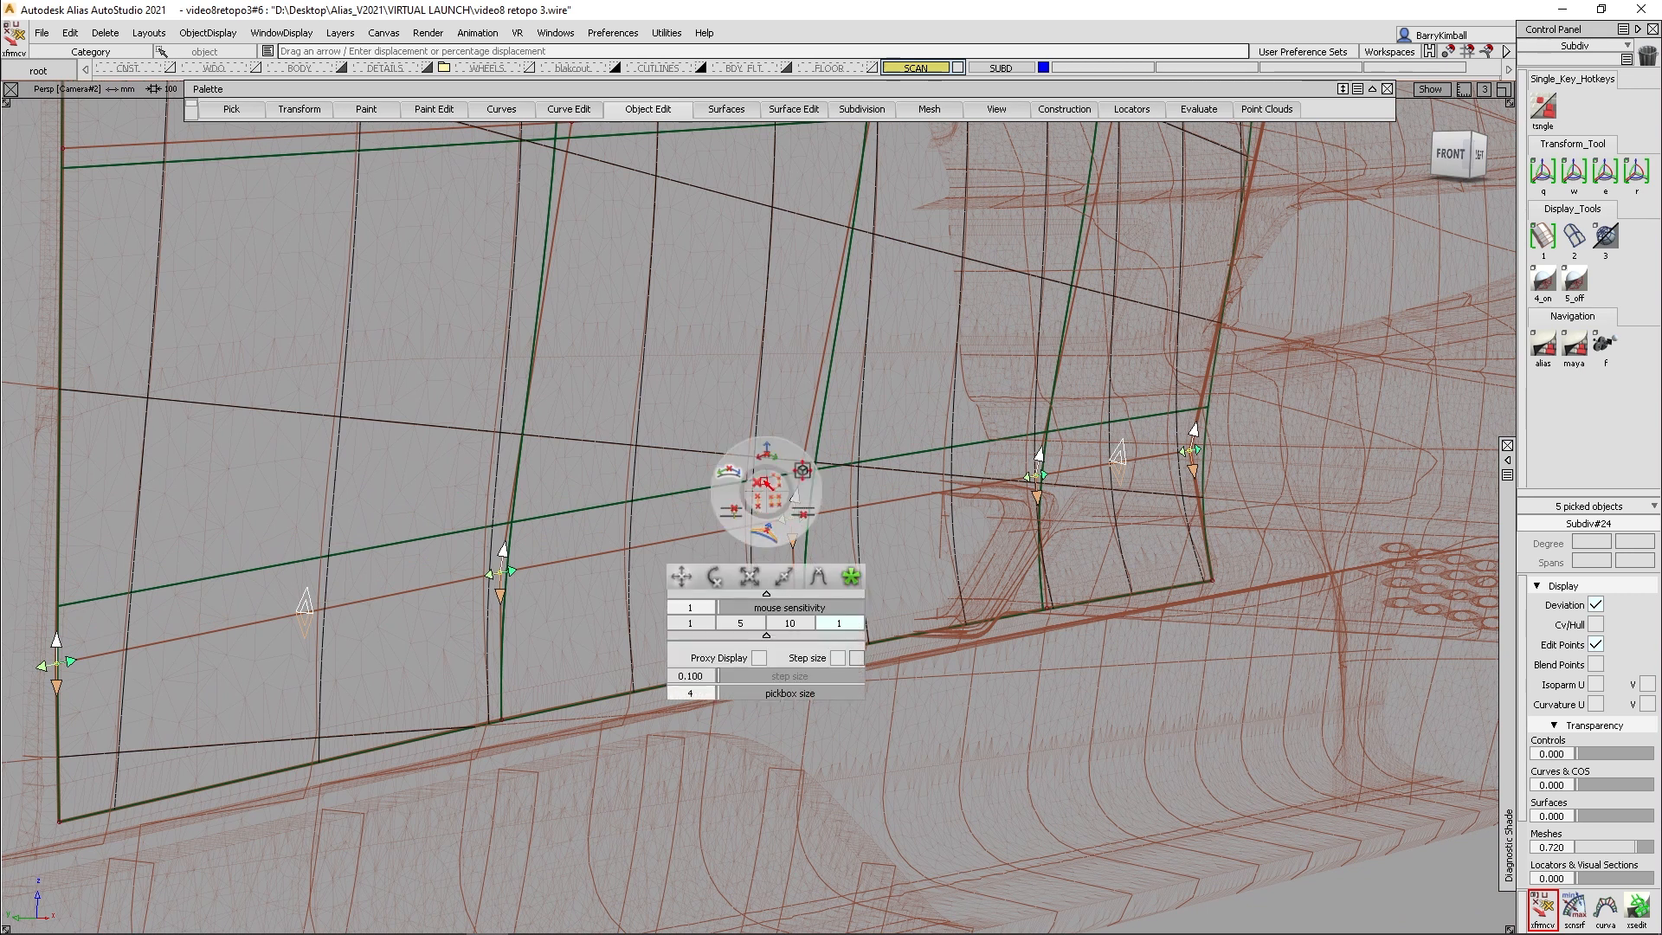
left_click(814, 572)
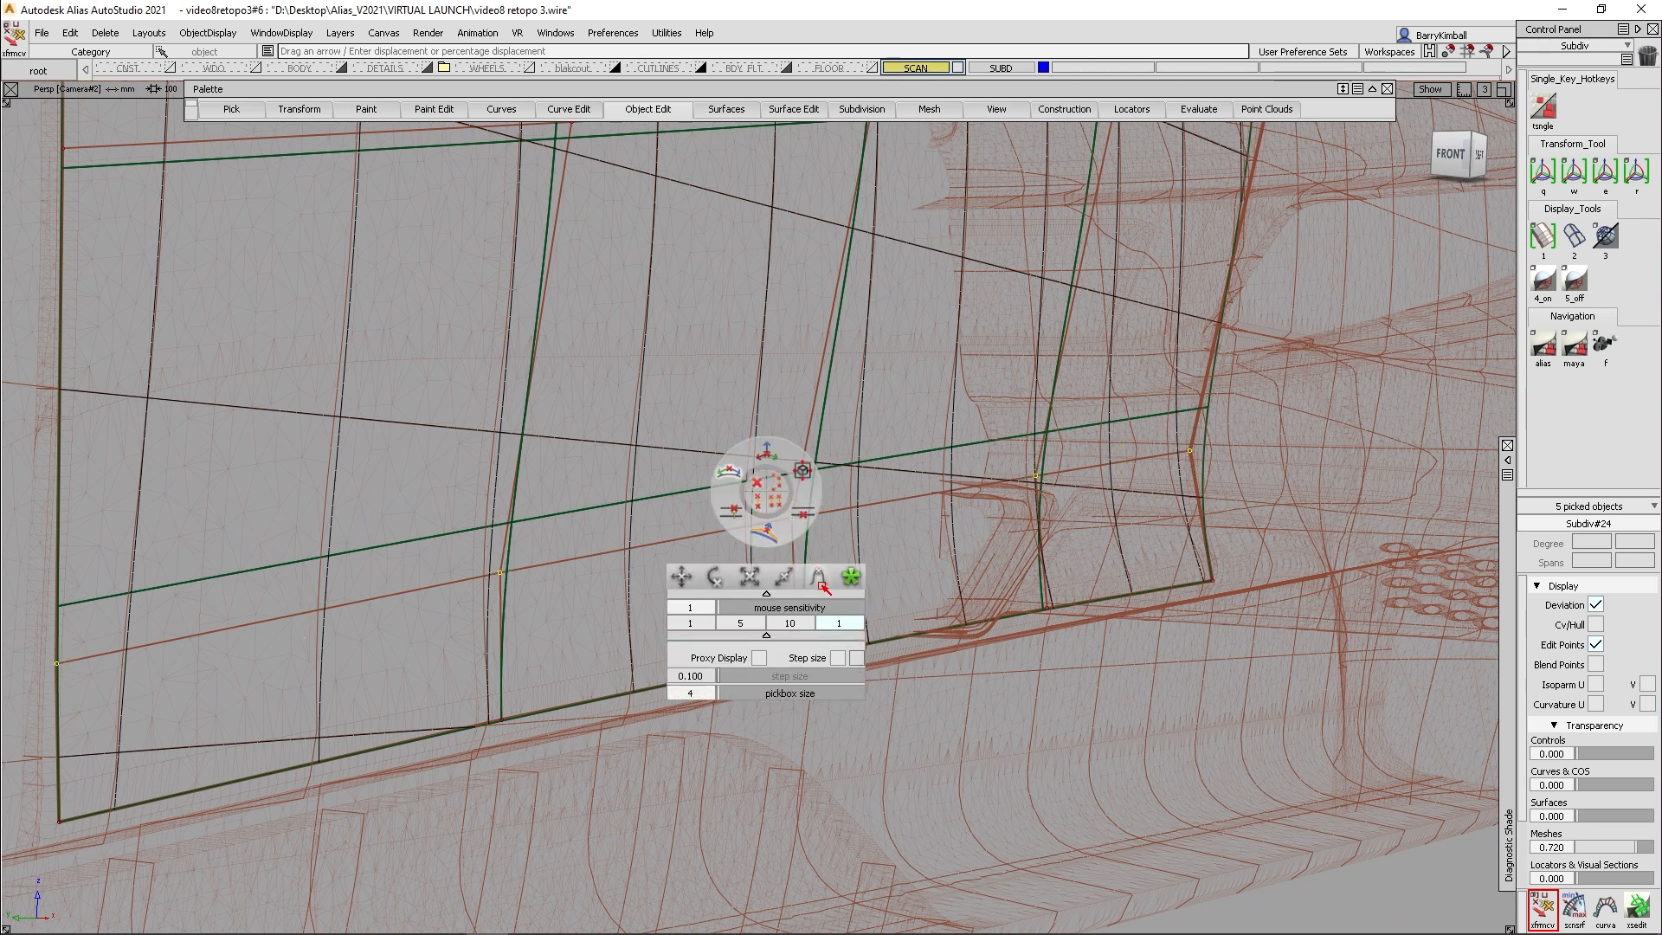
left_click(1189, 452)
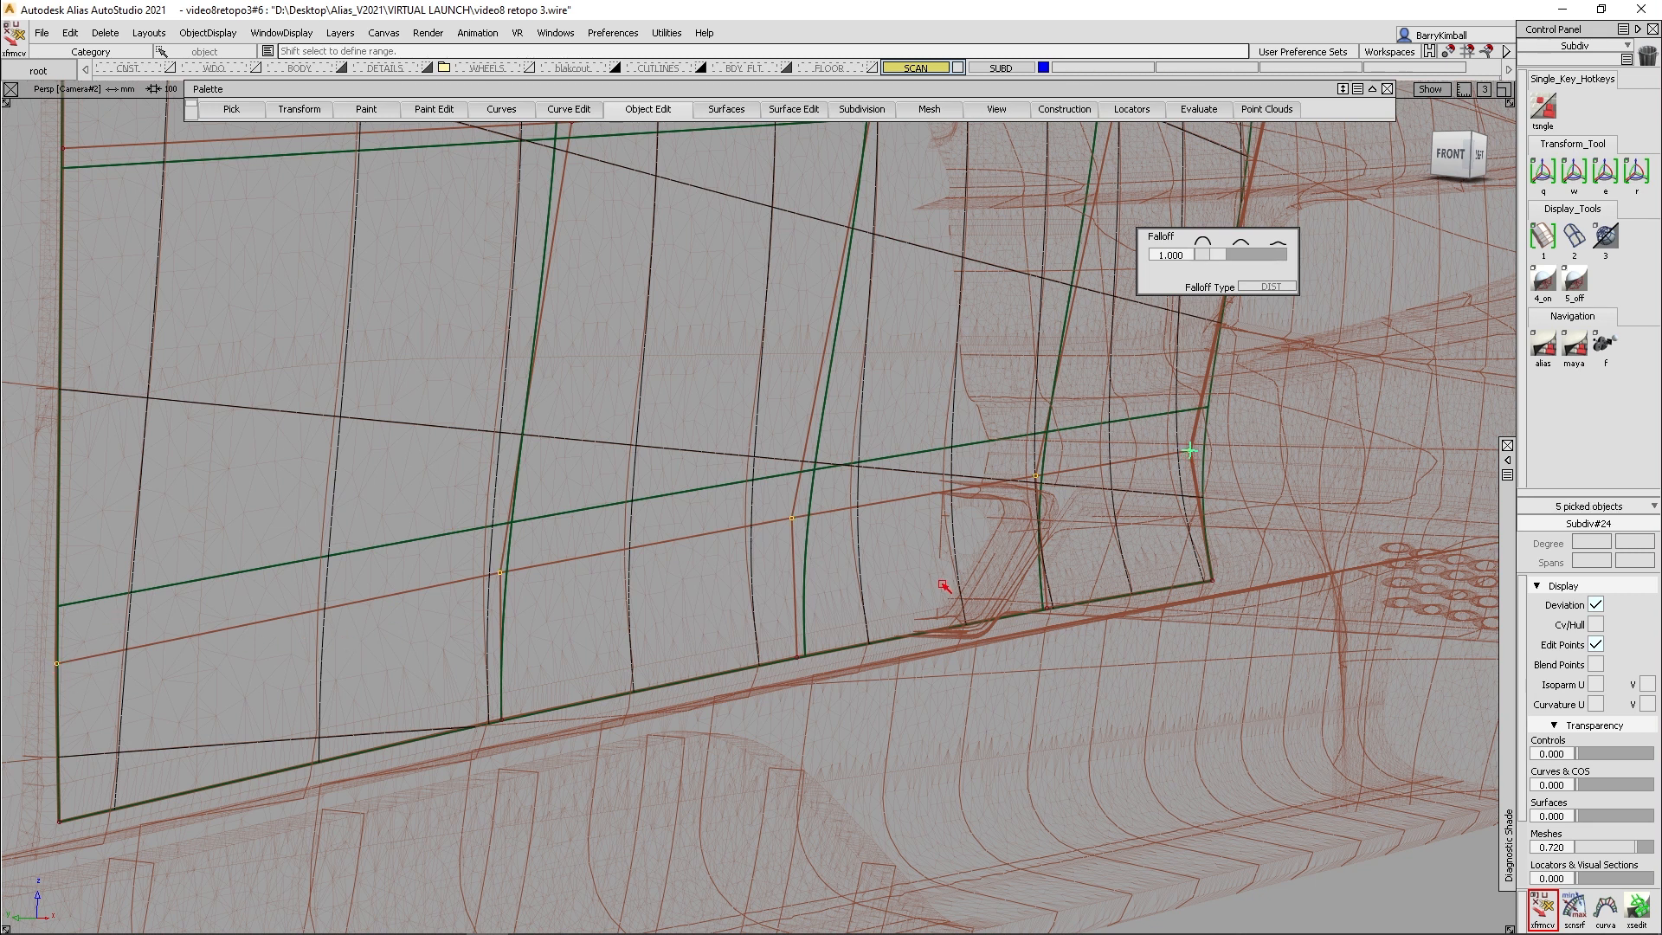
left_click(920, 561)
left_click(919, 533)
middle_click_drag(917, 545, 893, 543)
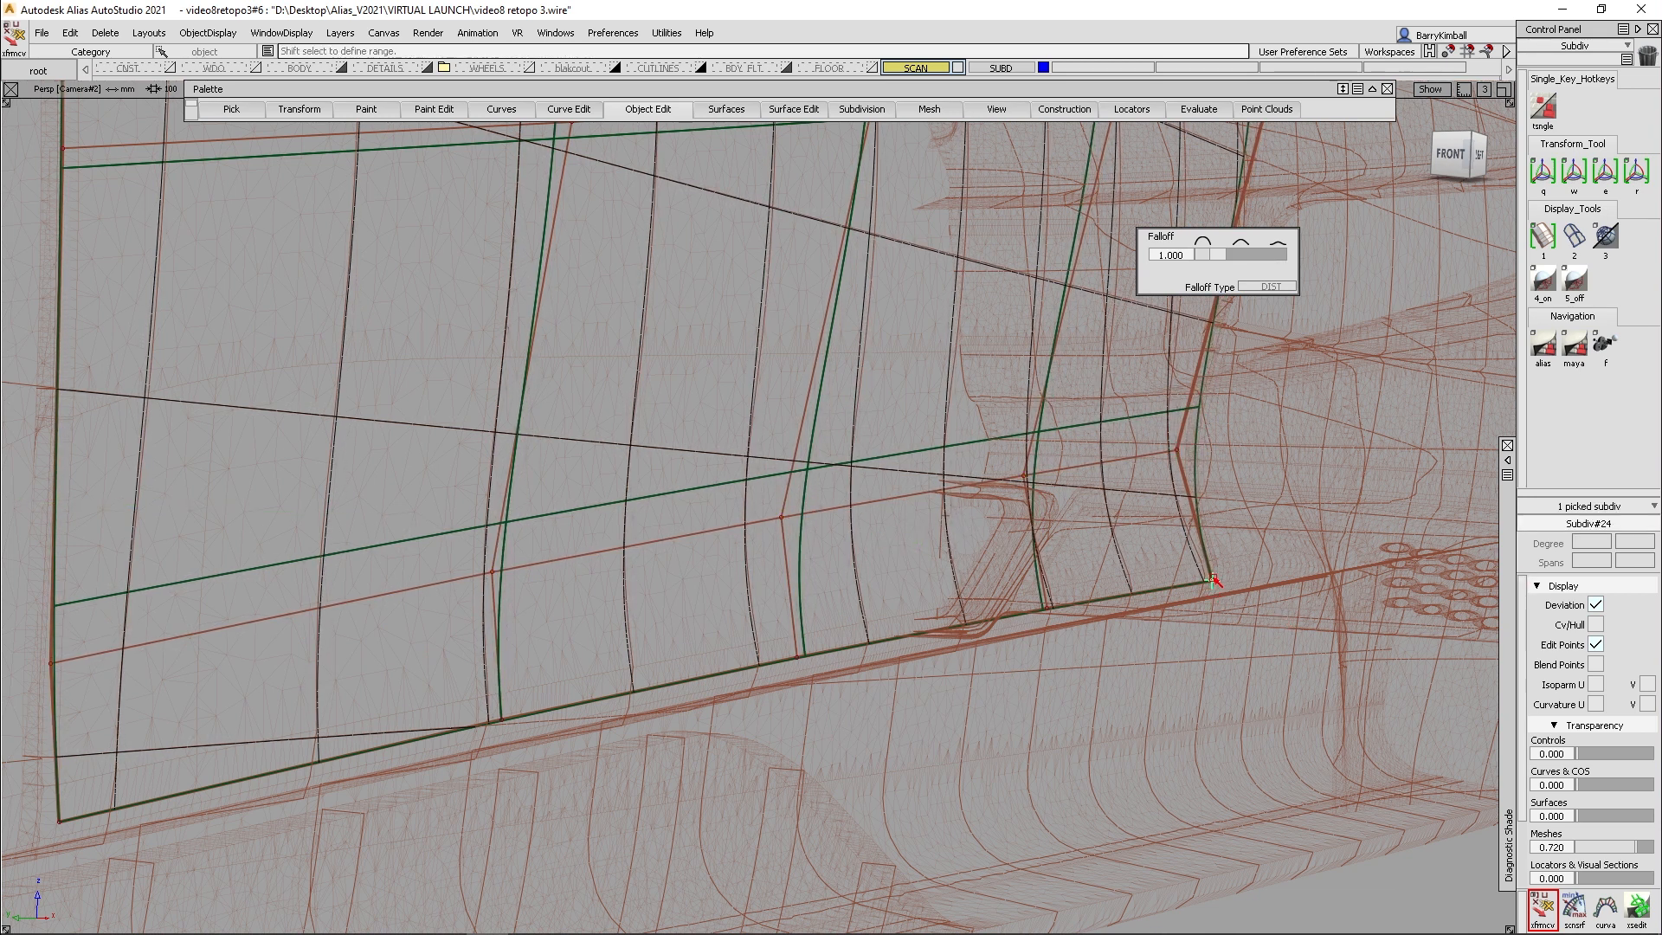
- Nudge the door patch's lower rear corner CV and the two CVs ahead of it on the lower edge, returning to plain move mode
middle_click_drag(1183, 645, 1193, 648)
key("space")
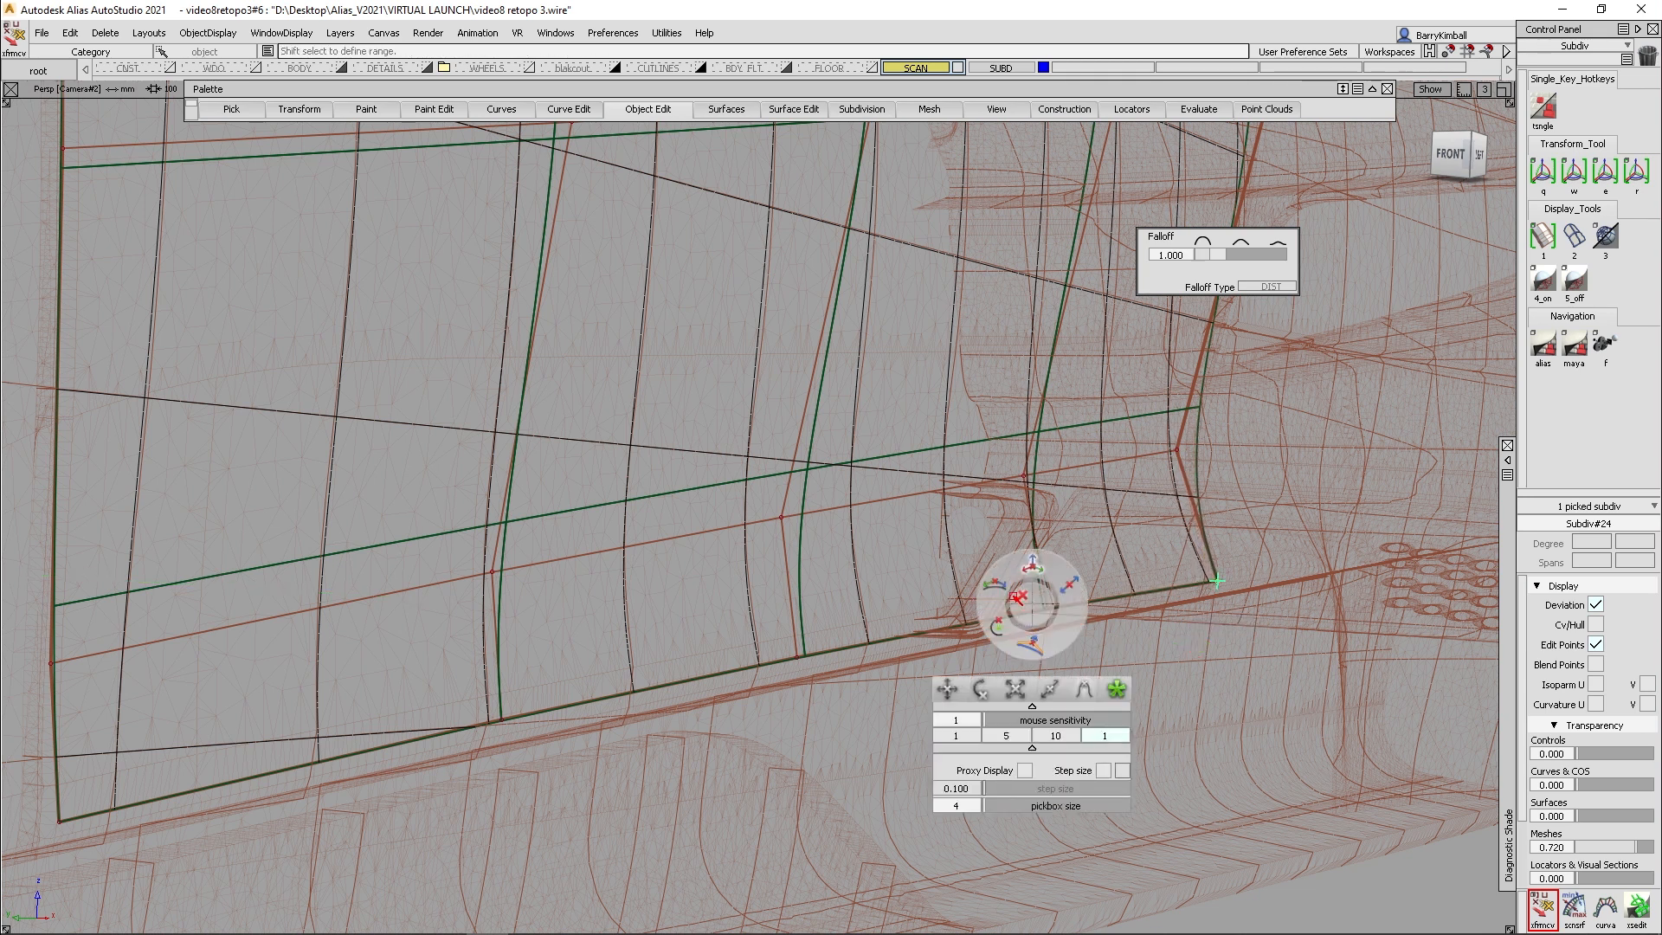
left_click(947, 689)
left_click_drag(1048, 622, 1066, 595)
key("space")
left_click(1046, 687)
middle_click_drag(1044, 688, 1048, 690)
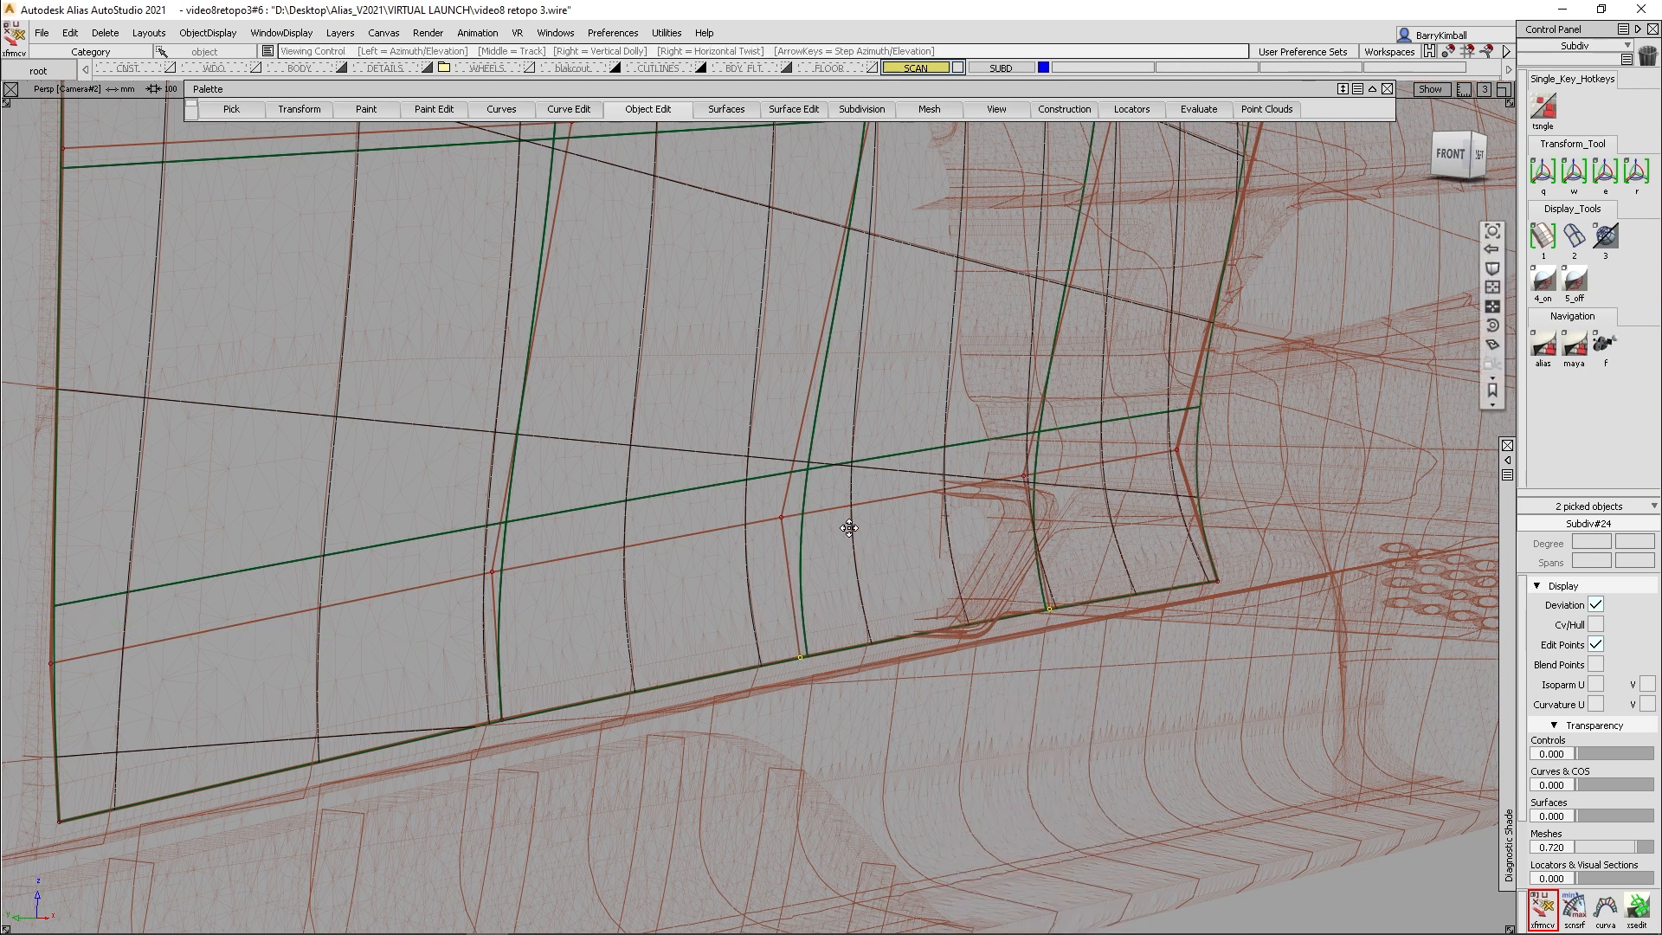
- Slide the second lengthwise loop above the lower edge downward, mostly at its rear end, and deselect its CVs
middle_click_drag(849, 528, 834, 582, "alt+shift")
left_click_drag(835, 582, 1193, 532, "alt+shift")
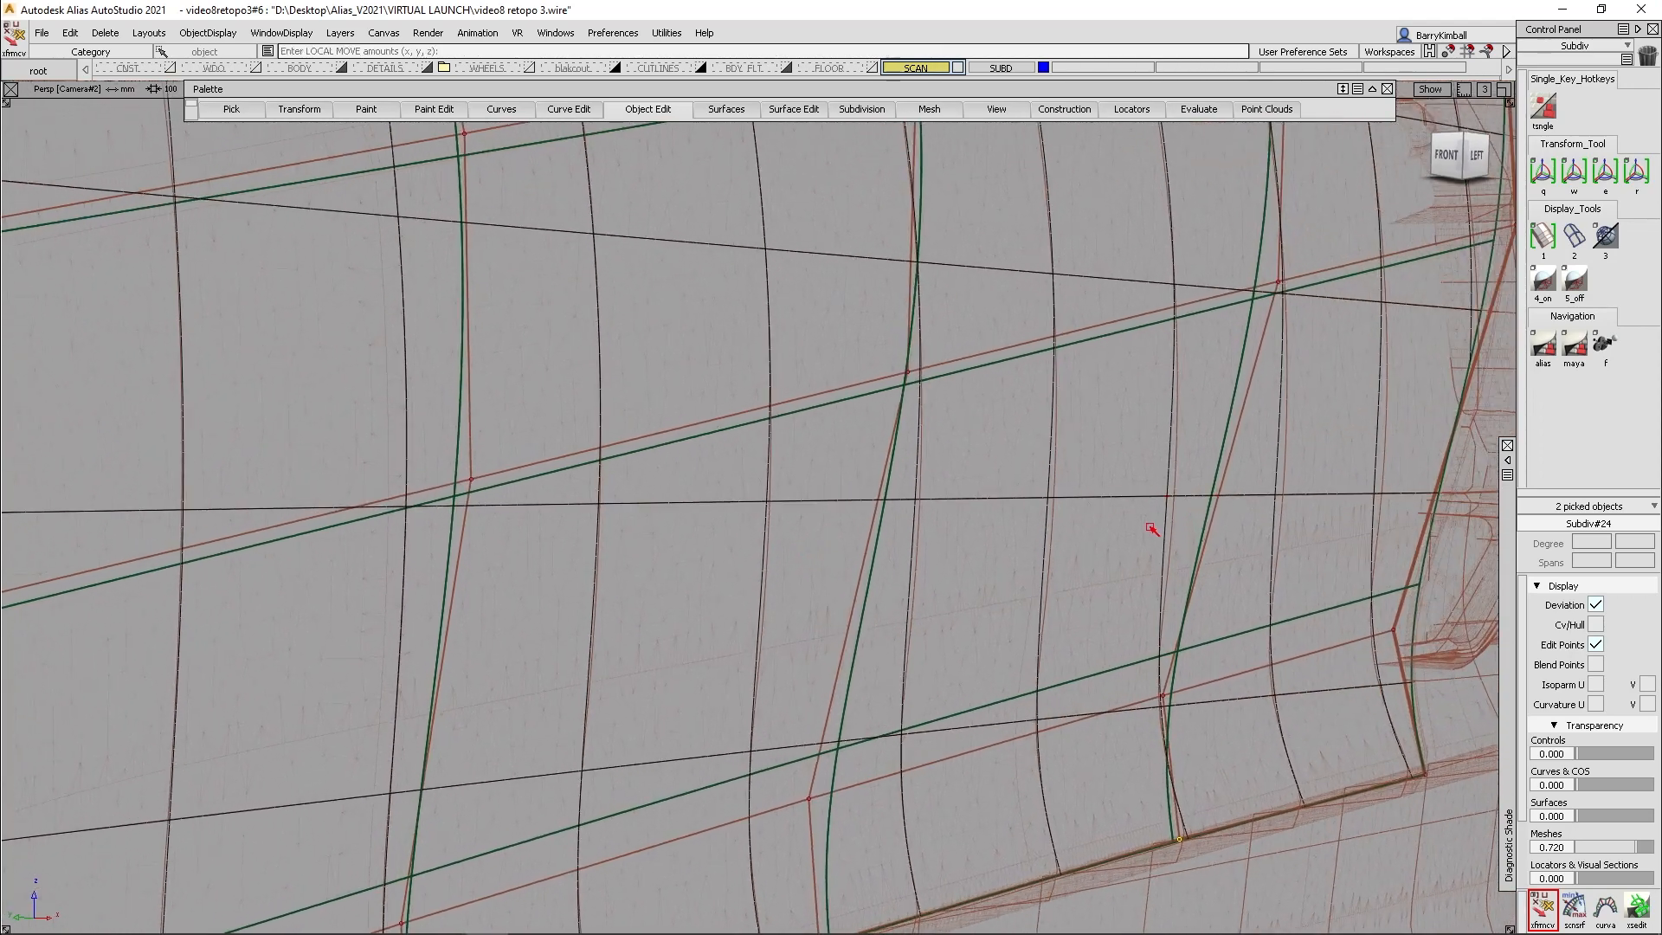
right_click_drag(1244, 225, 1154, 297, "alt+shift")
middle_click_drag(1154, 297, 1135, 341, "alt+shift")
key("space")
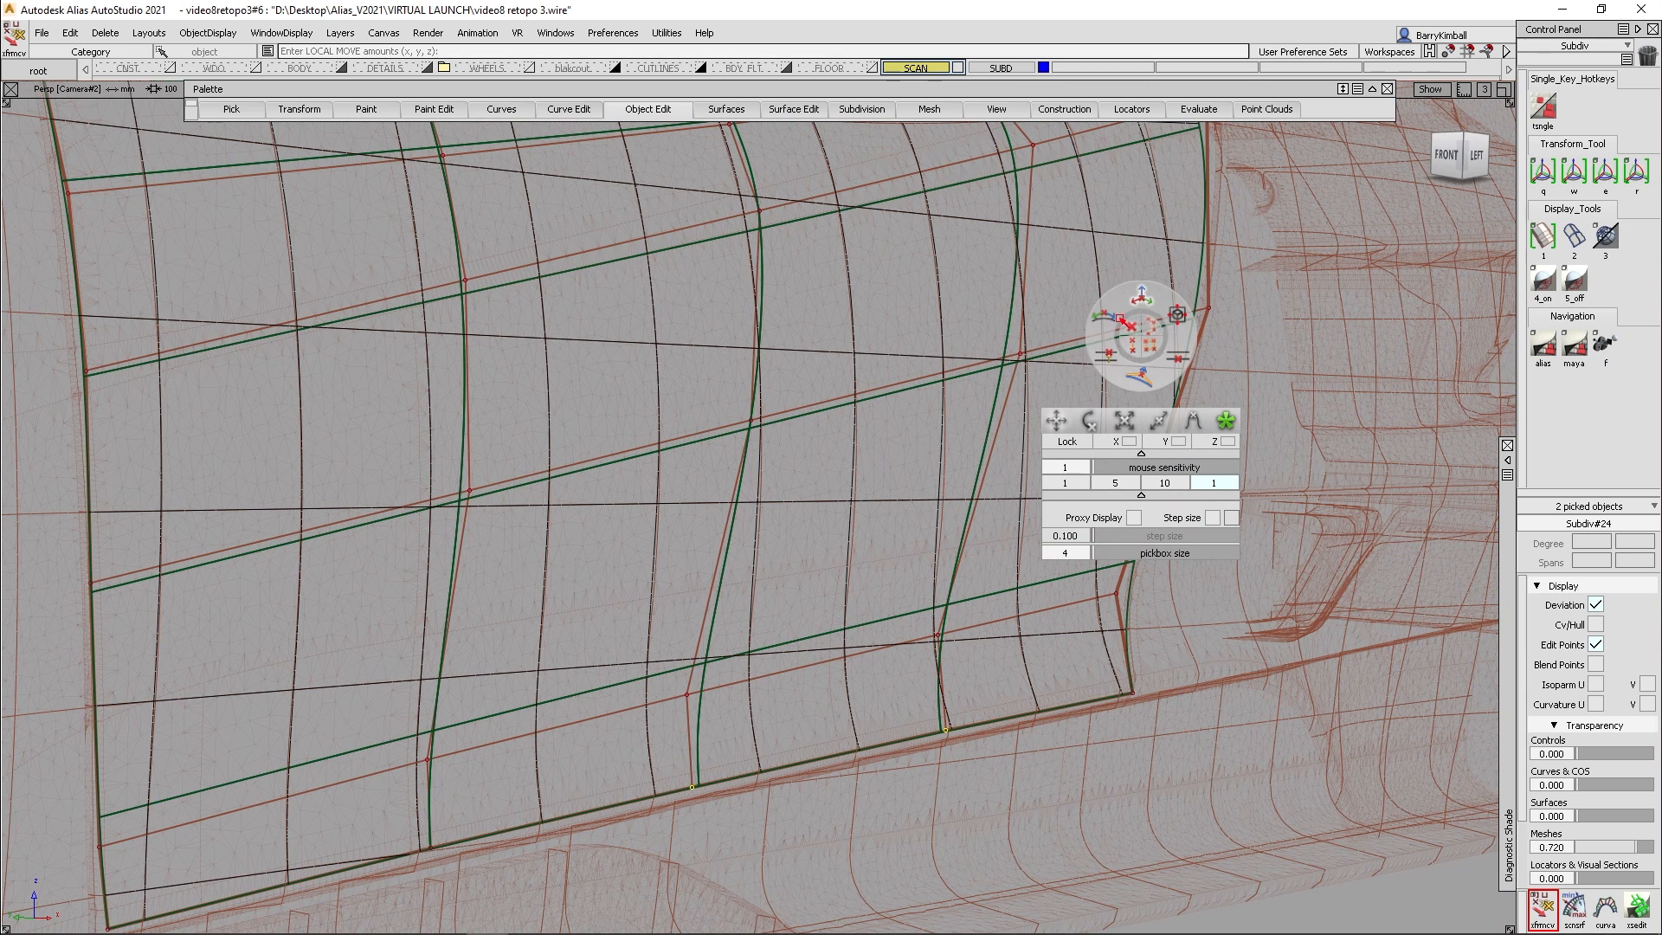
left_click(1103, 315)
left_click(1103, 335)
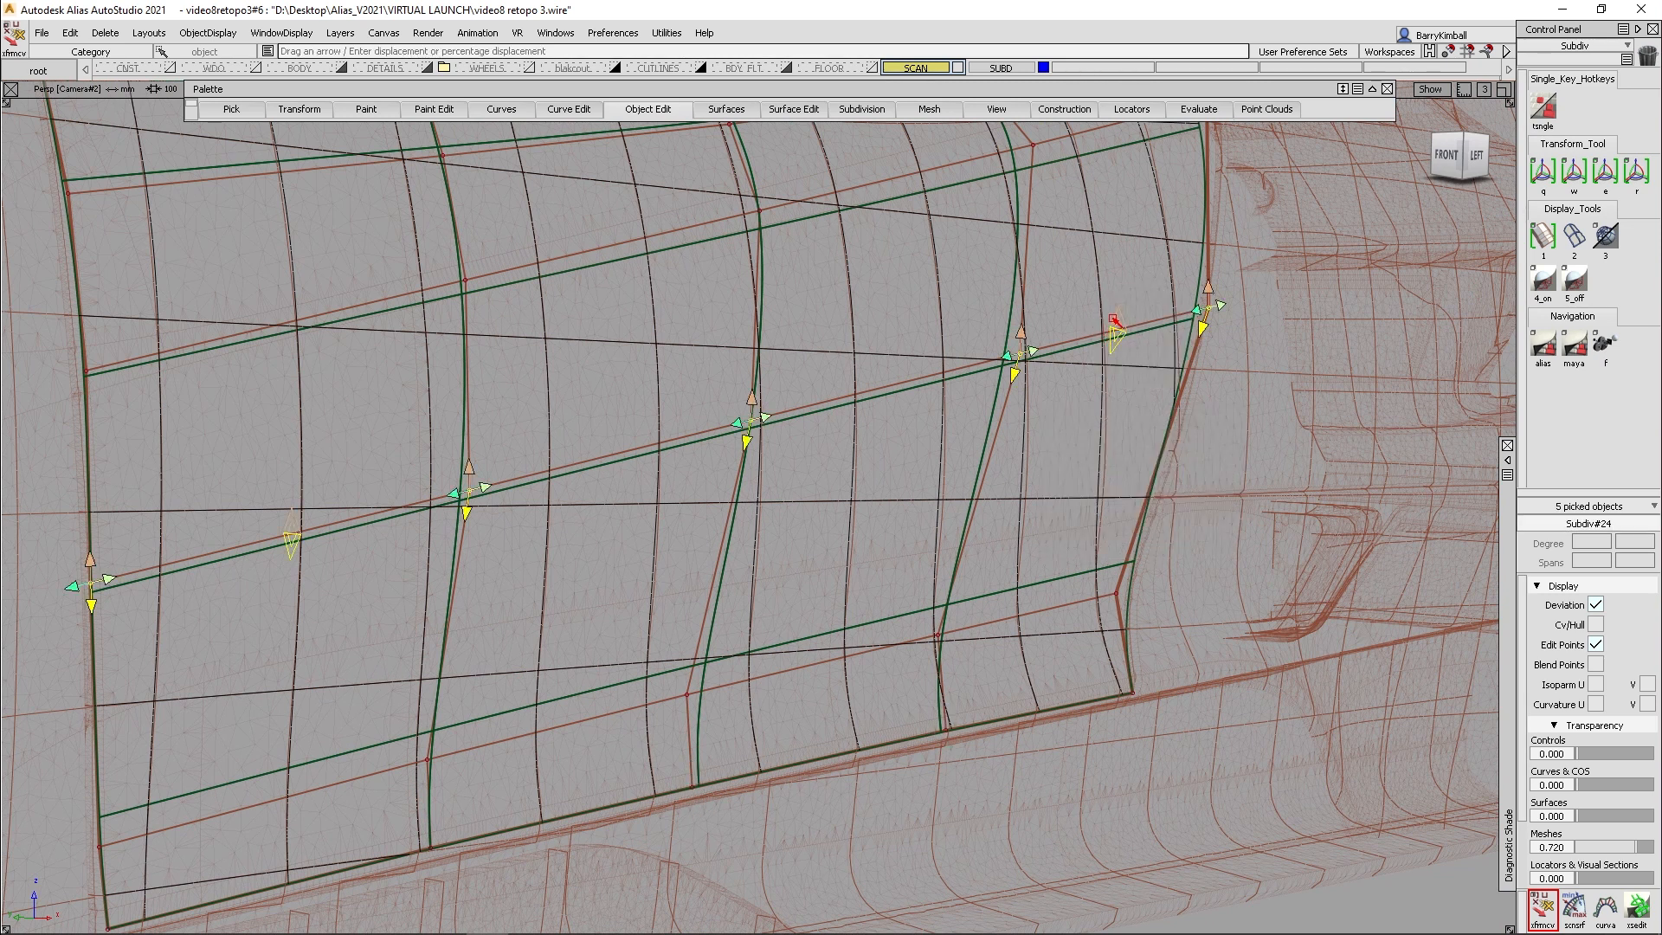
left_click_drag(1118, 313, 1139, 351)
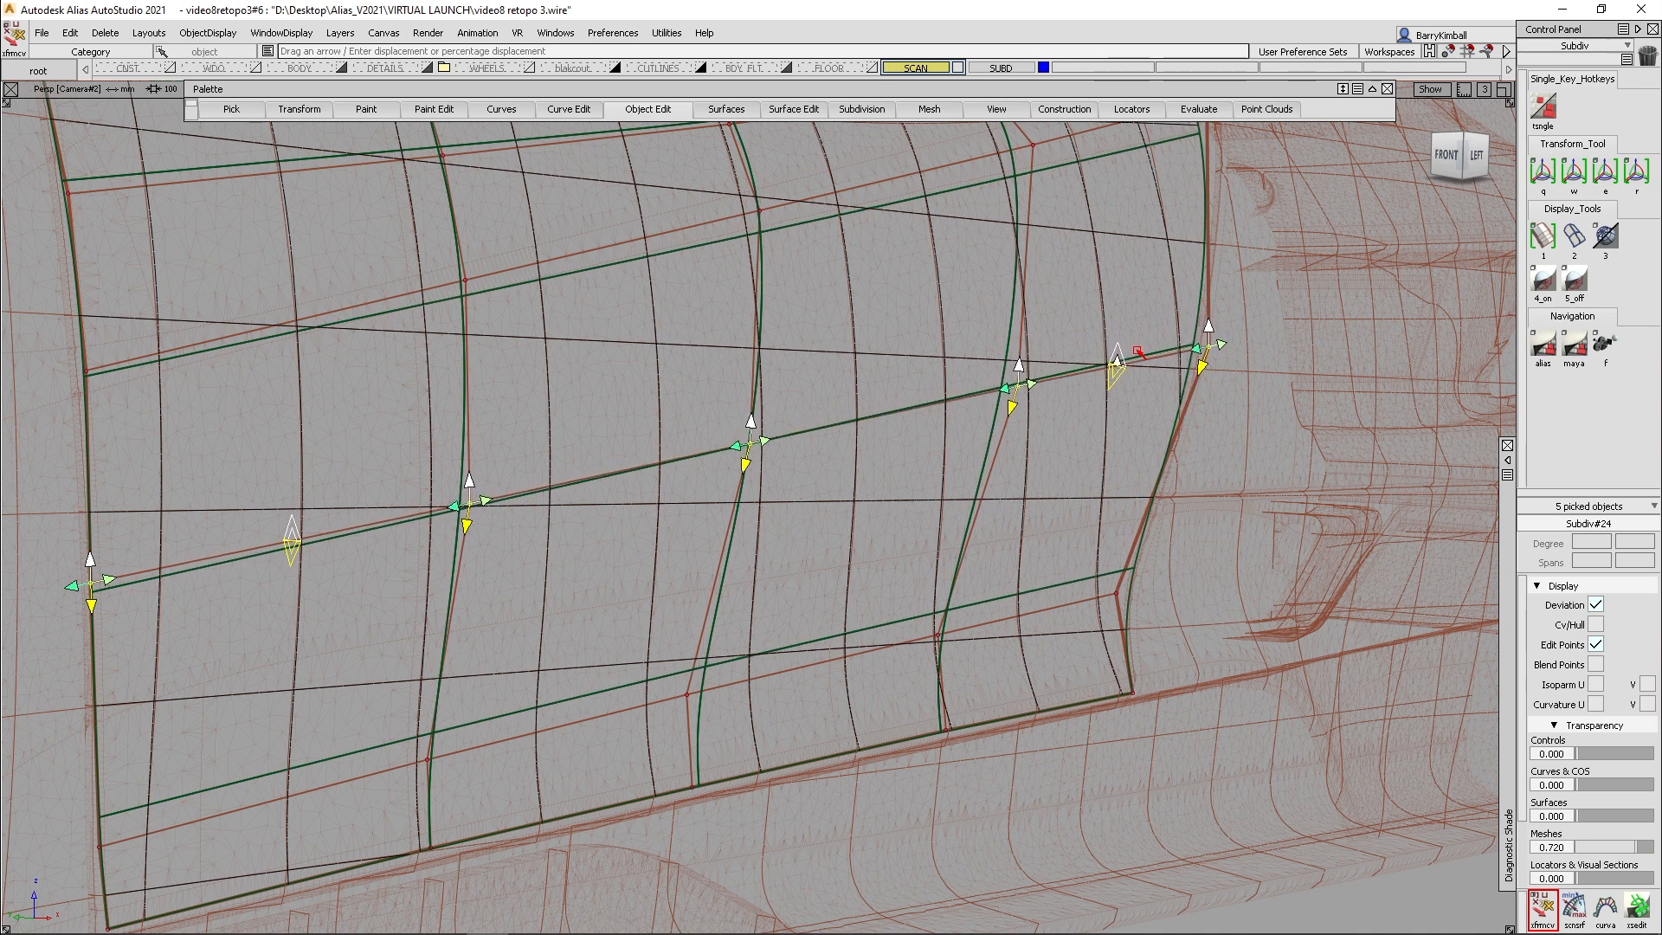
middle_click_drag(927, 323, 868, 389, "alt+shift")
left_click_drag(868, 390, 872, 401, "alt+shift")
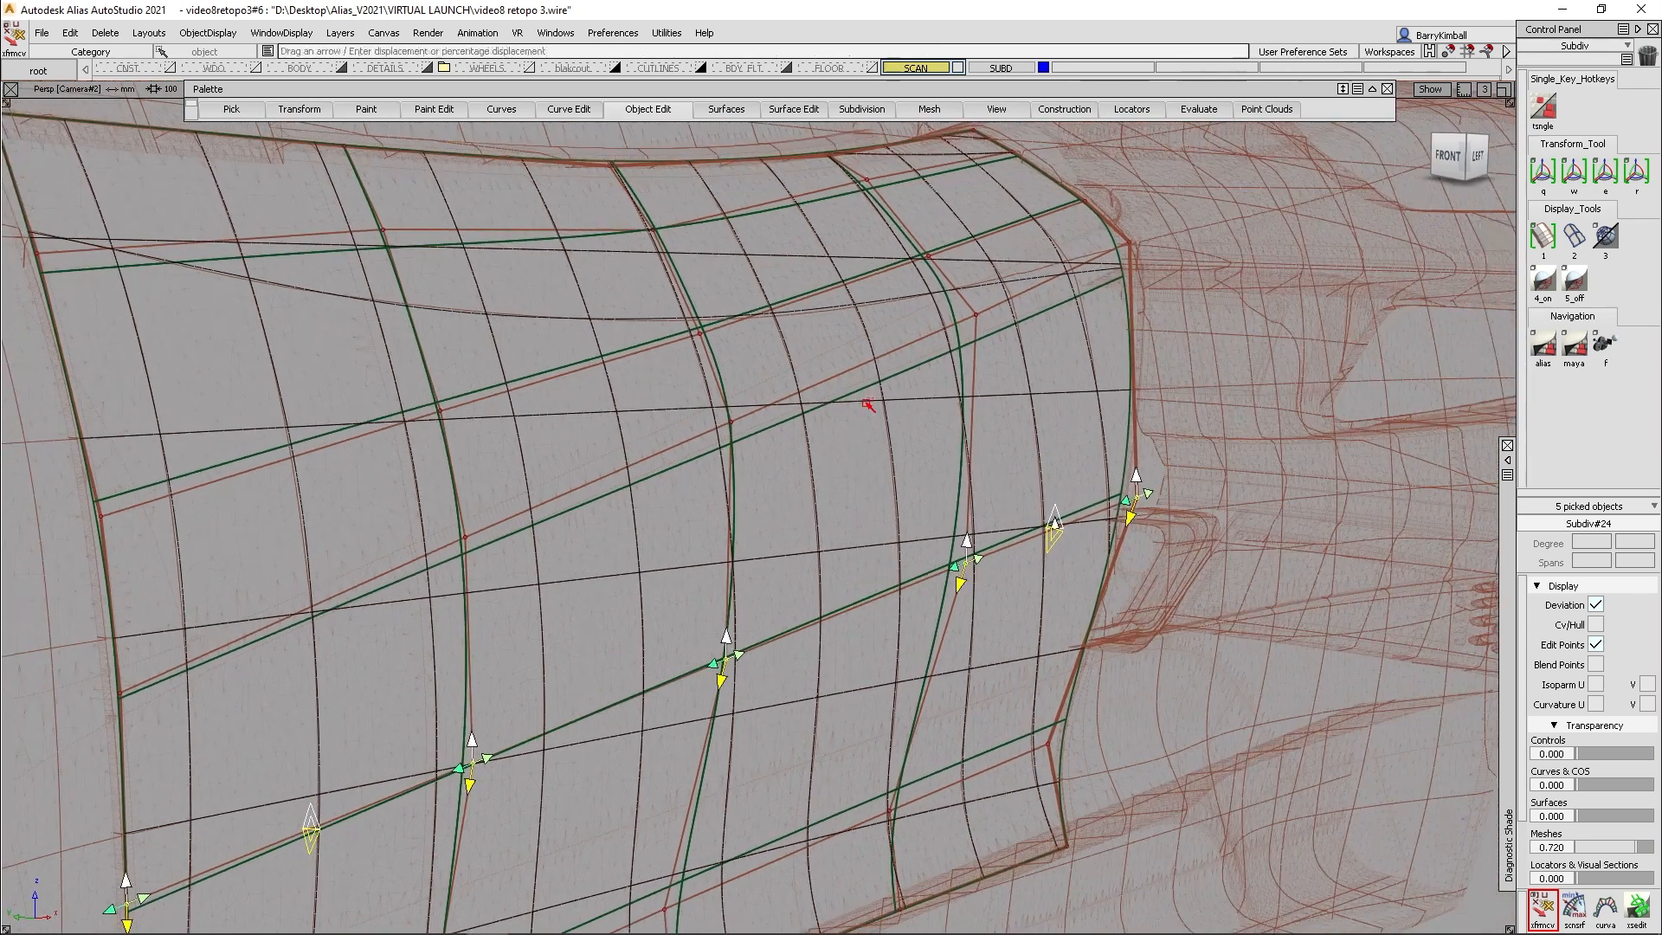
left_click(1299, 667)
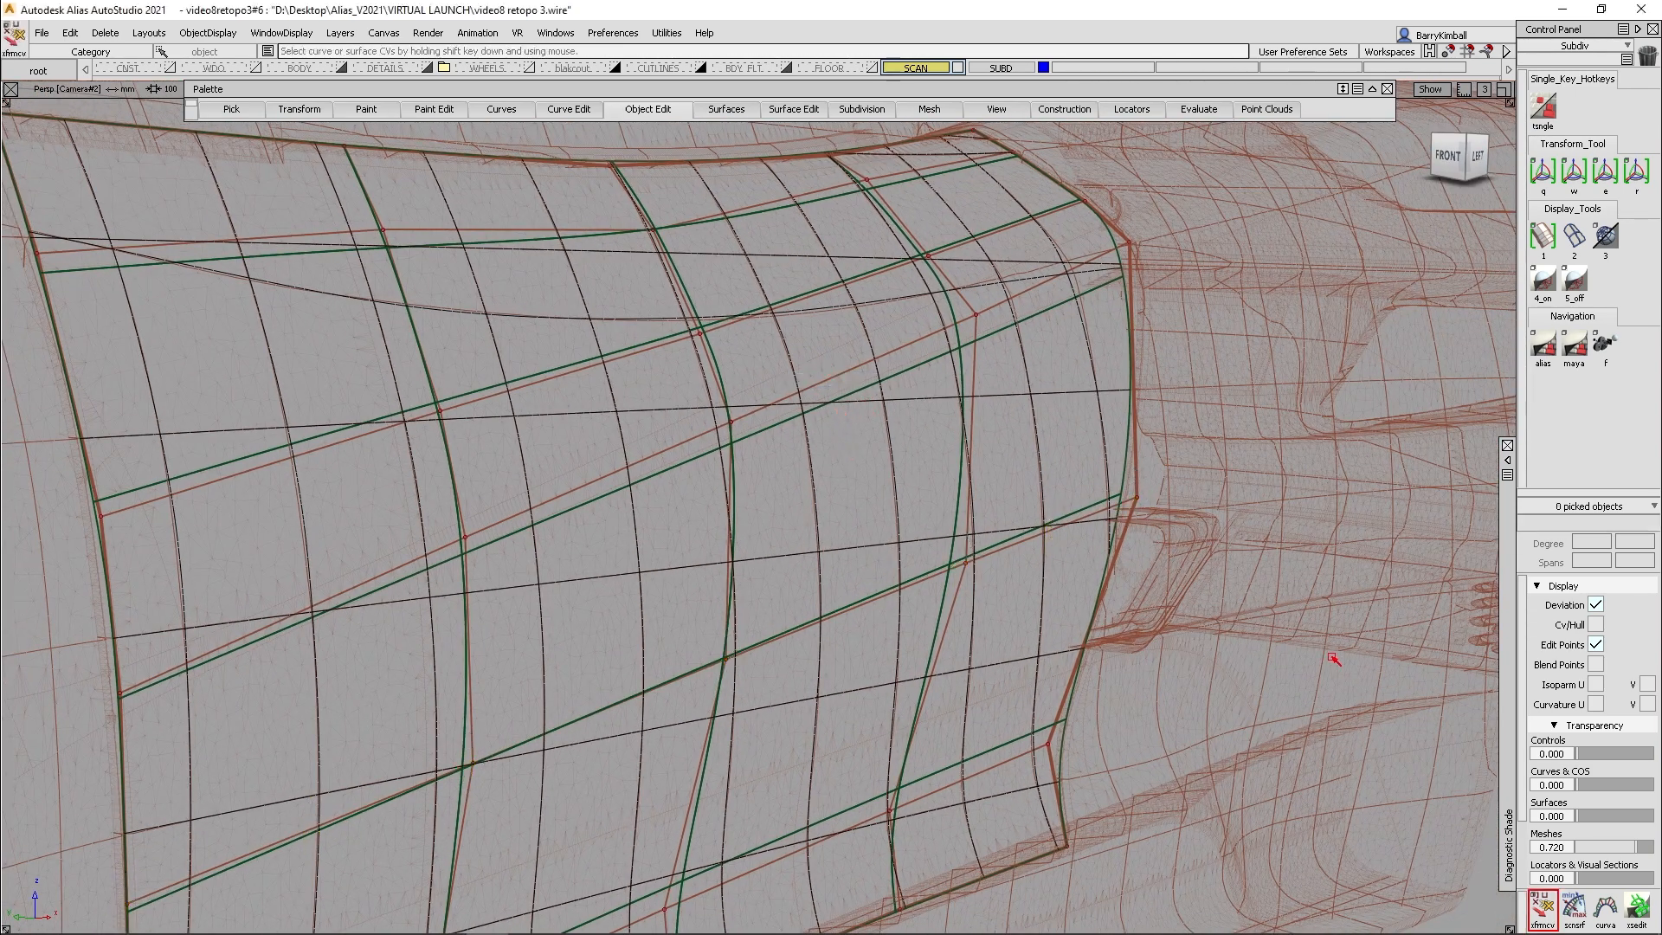
- Shade the door with horizontal zebra stripes at 0.470 transparency
left_click(1505, 460)
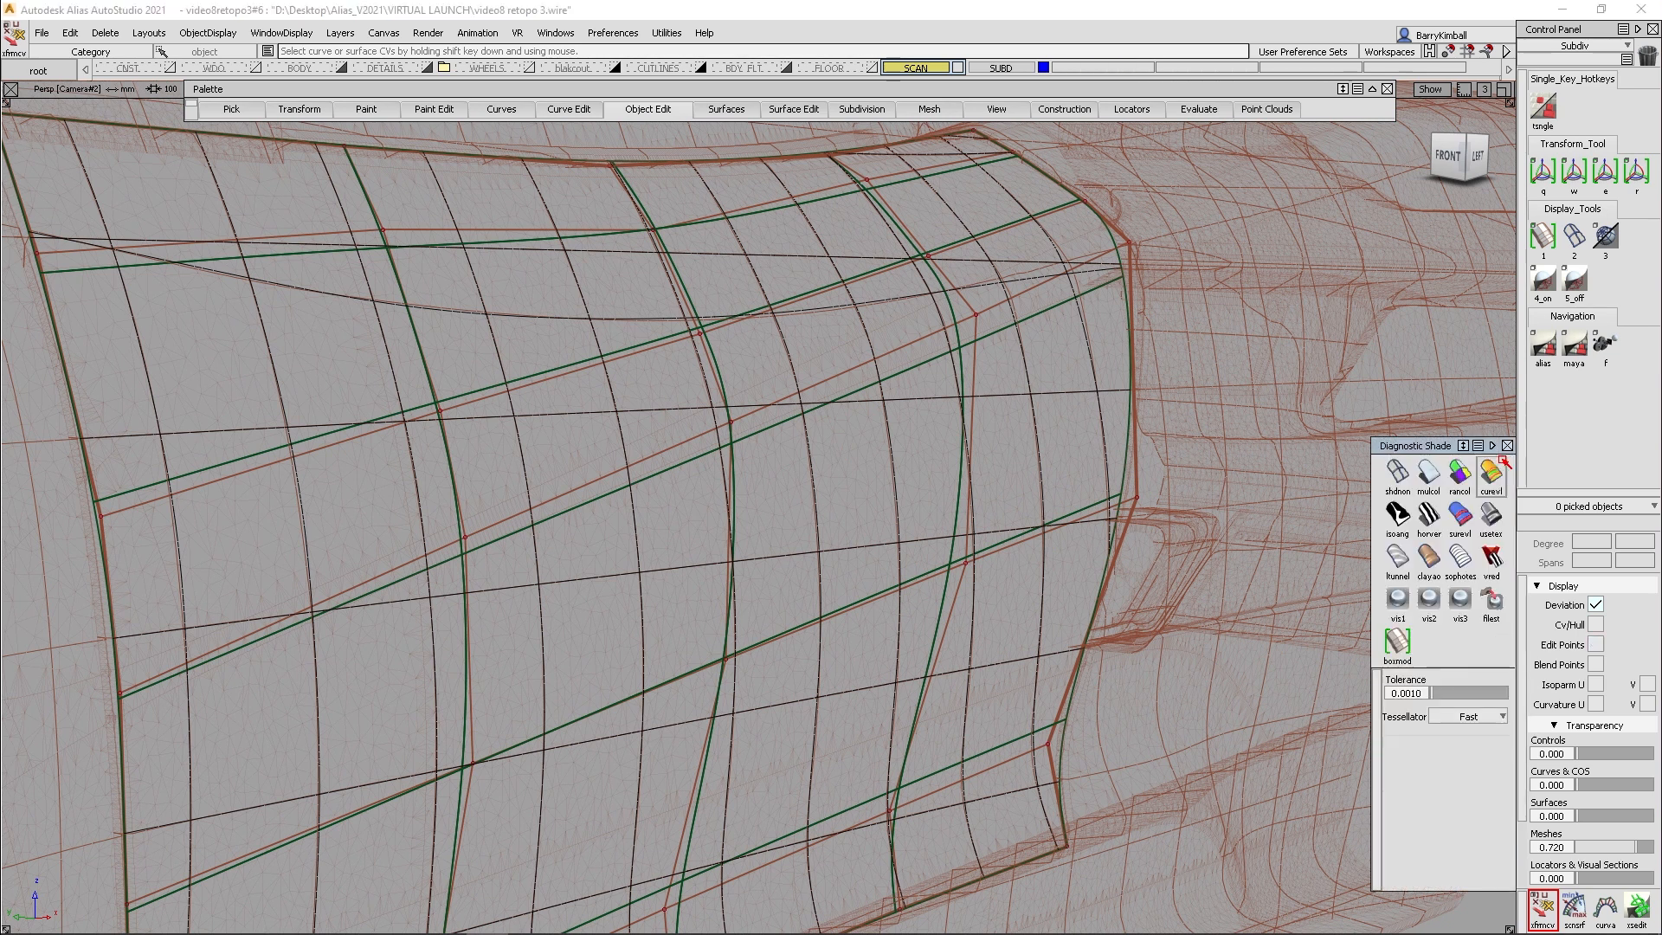
left_click(1429, 517)
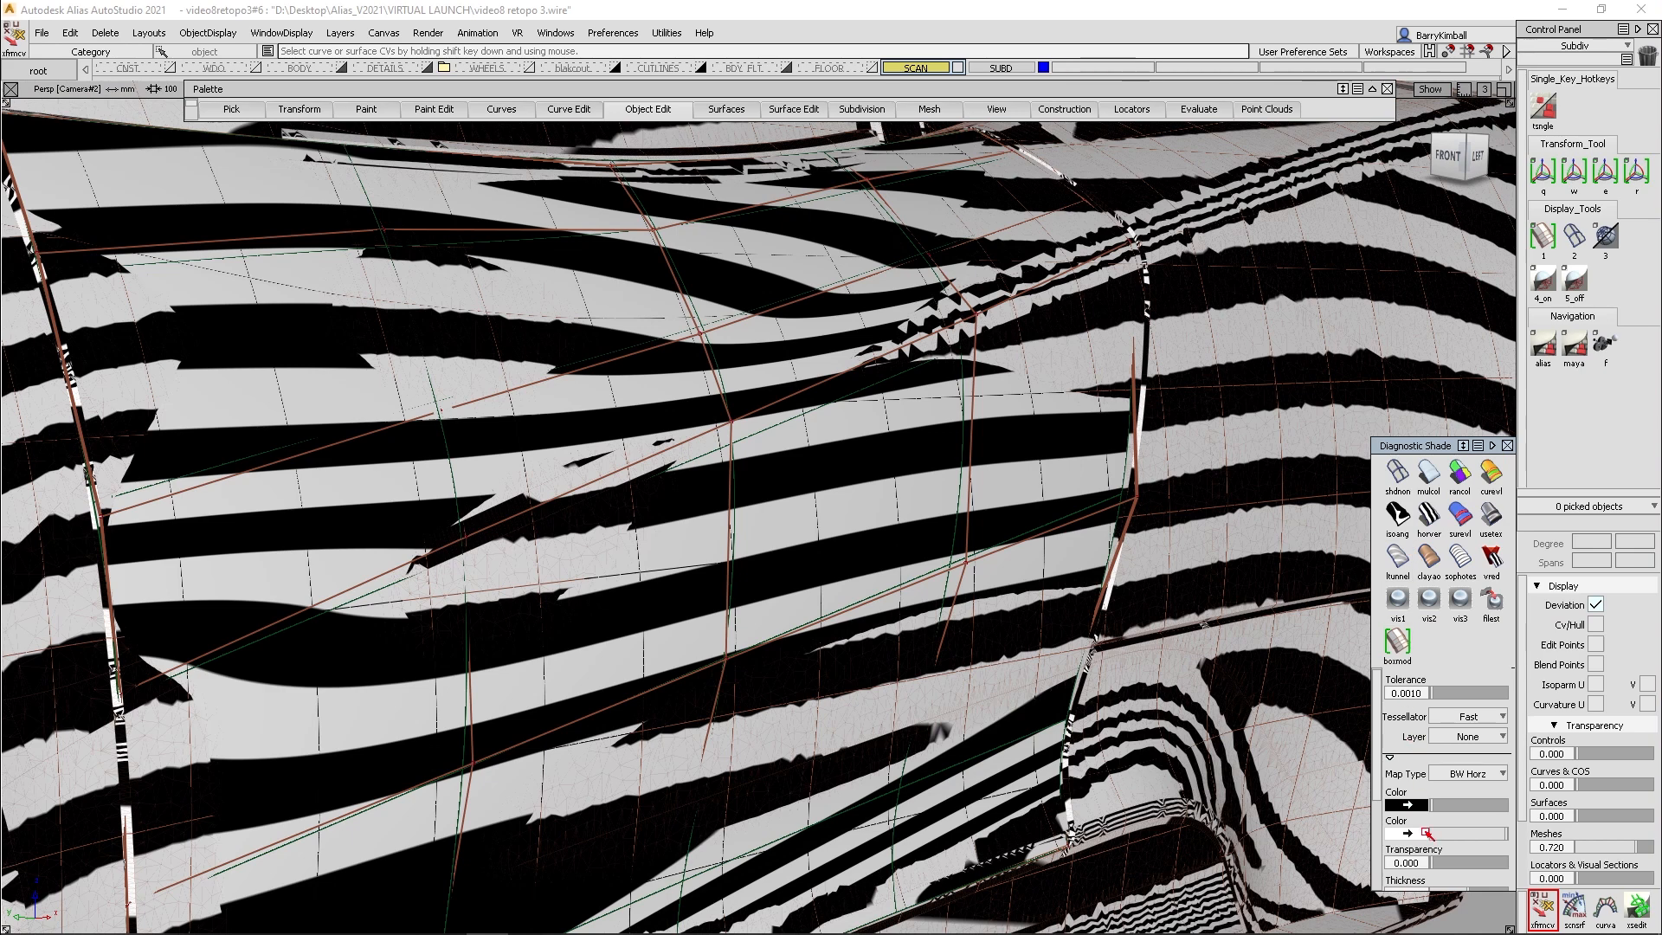
left_click_drag(1469, 861, 1473, 862)
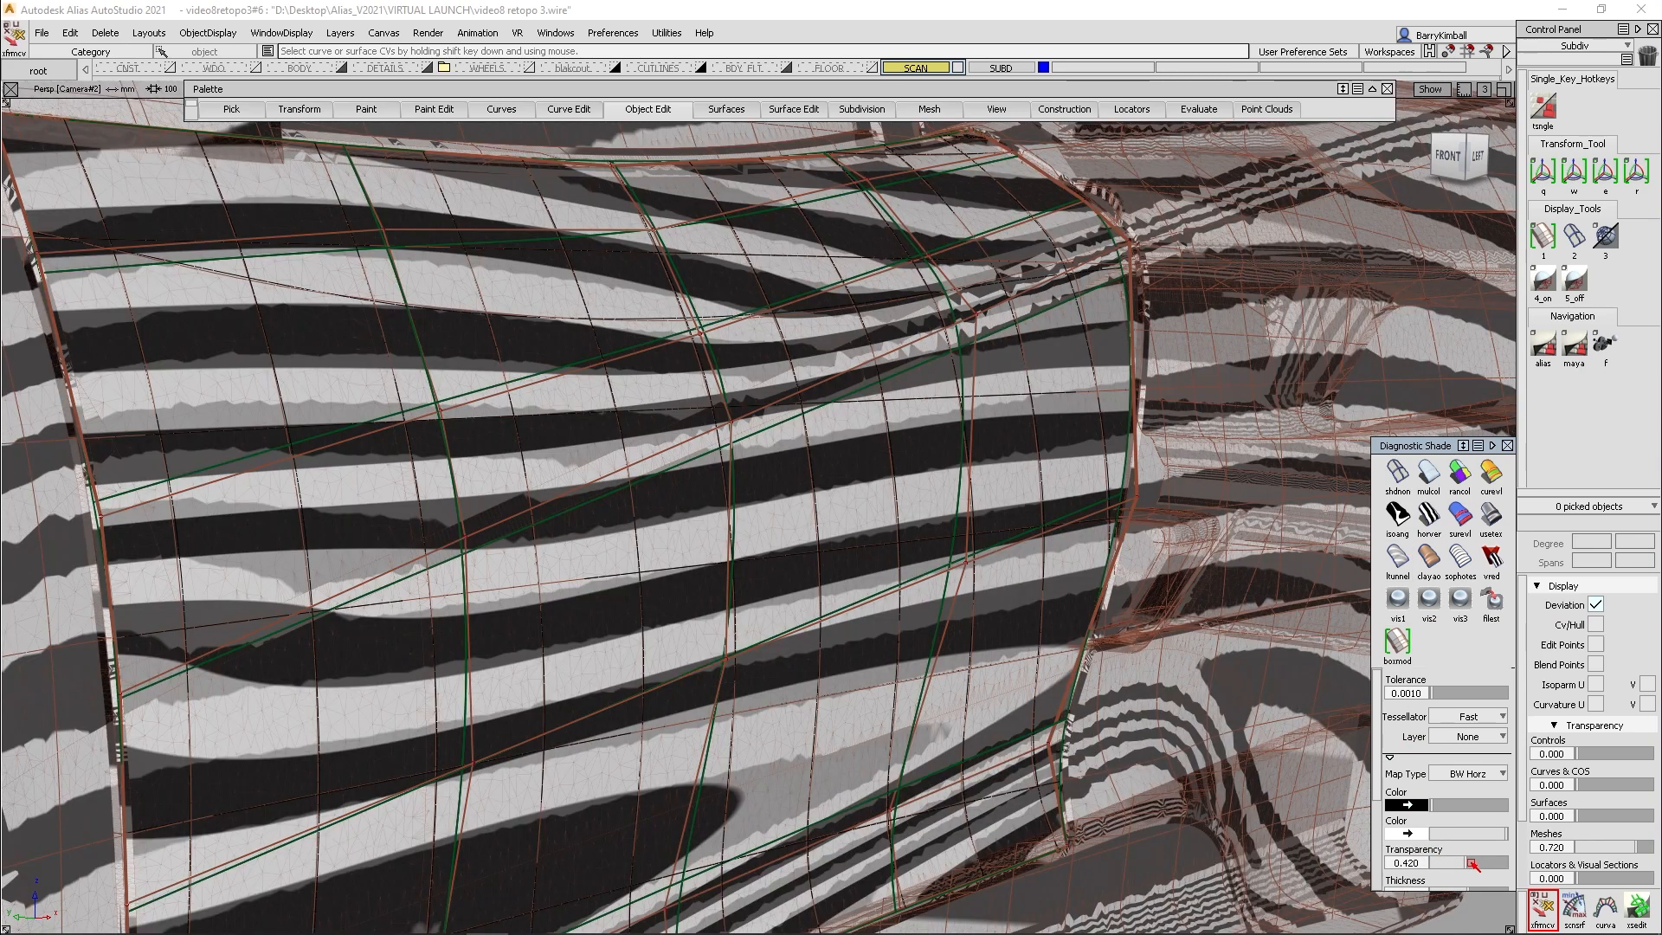
- Examine how the zebra reflections flow across the door patch and compare with the underlying scan from several angles
left_click_drag(668, 623, 564, 592, "alt+shift")
middle_click_drag(635, 563, 804, 551, "alt+shift")
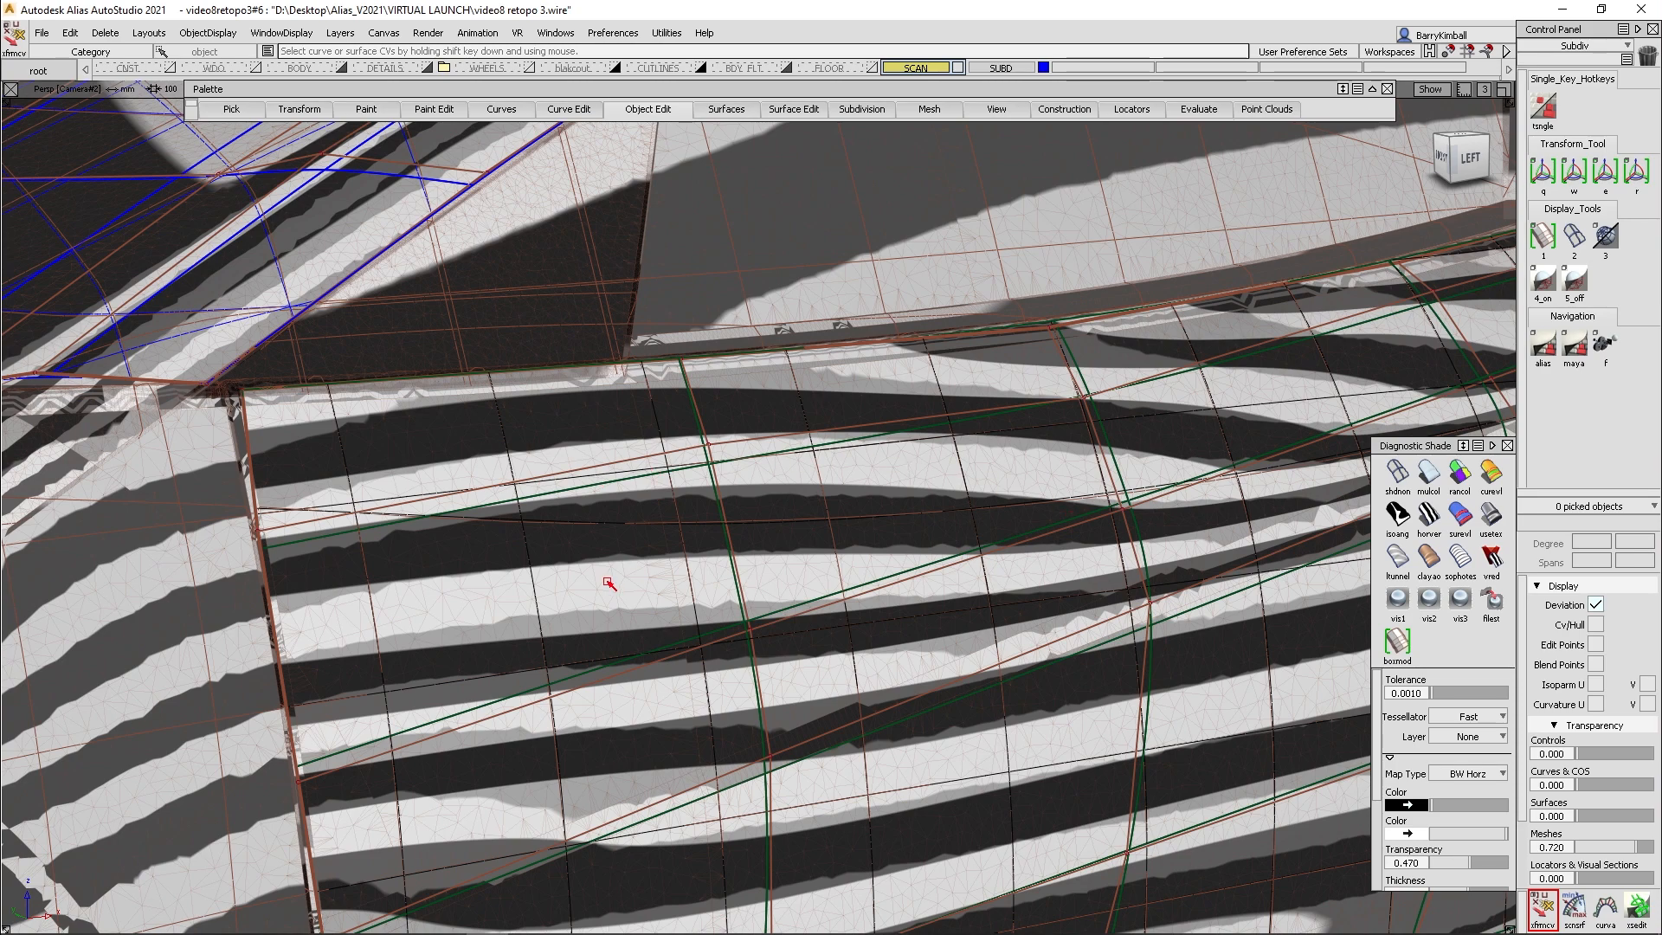
key("shift+alt")
middle_click_drag(891, 623, 656, 494, "alt+shift")
left_click_drag(757, 566, 762, 574, "alt+shift")
right_click_drag(761, 575, 789, 491, "alt+shift")
middle_click_drag(789, 492, 978, 693, "alt+shift")
left_click_drag(978, 693, 638, 586, "alt+shift")
middle_click_drag(638, 586, 861, 603, "alt+shift")
left_click_drag(861, 603, 746, 567, "alt+shift")
right_click_drag(768, 548, 763, 567, "alt+shift")
left_click_drag(764, 567, 732, 552, "alt+shift")
right_click_drag(732, 552, 876, 519, "alt+shift")
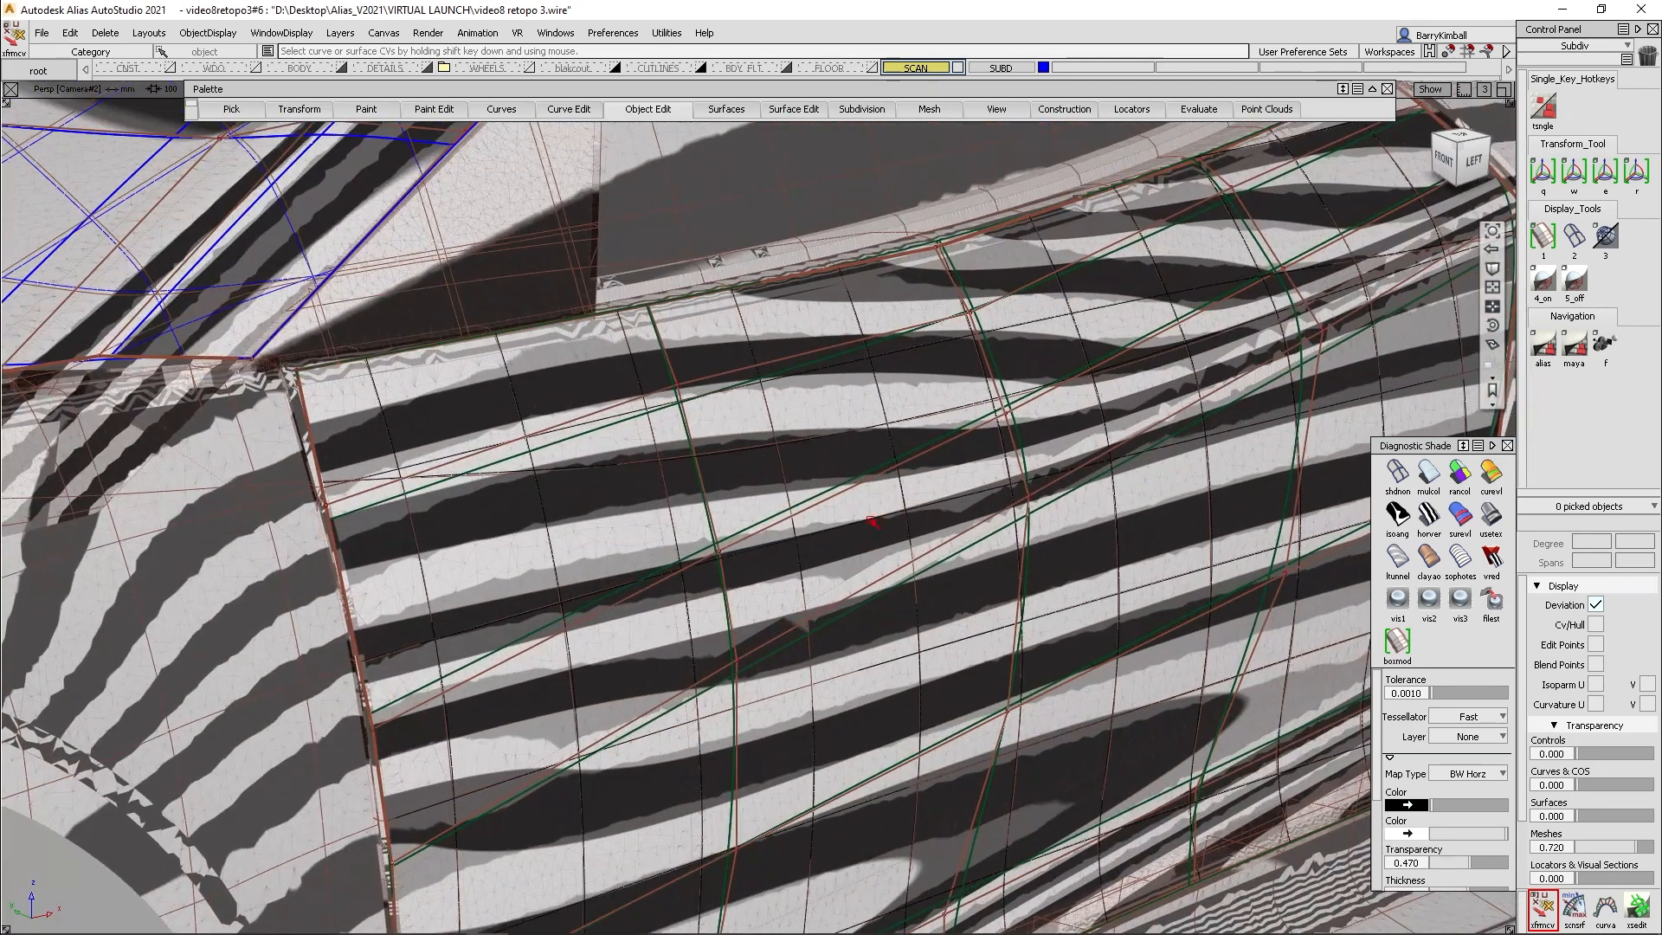
left_click(1491, 447)
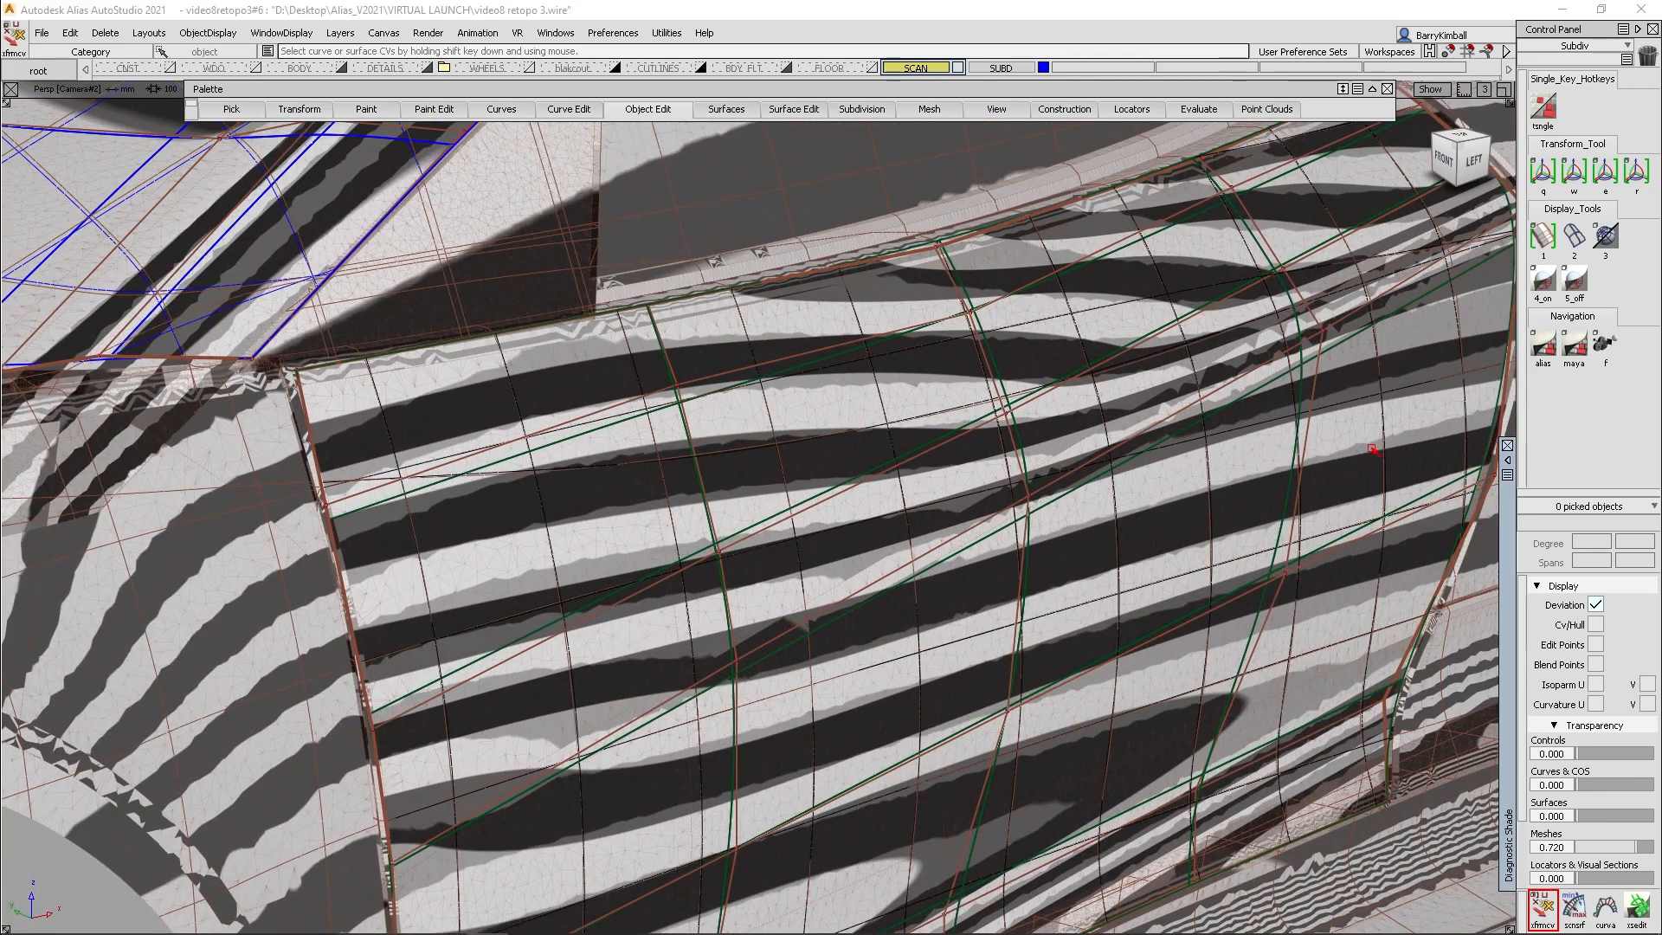
left_click_drag(928, 513, 902, 527, "alt+shift")
middle_click_drag(902, 528, 806, 514, "alt+shift")
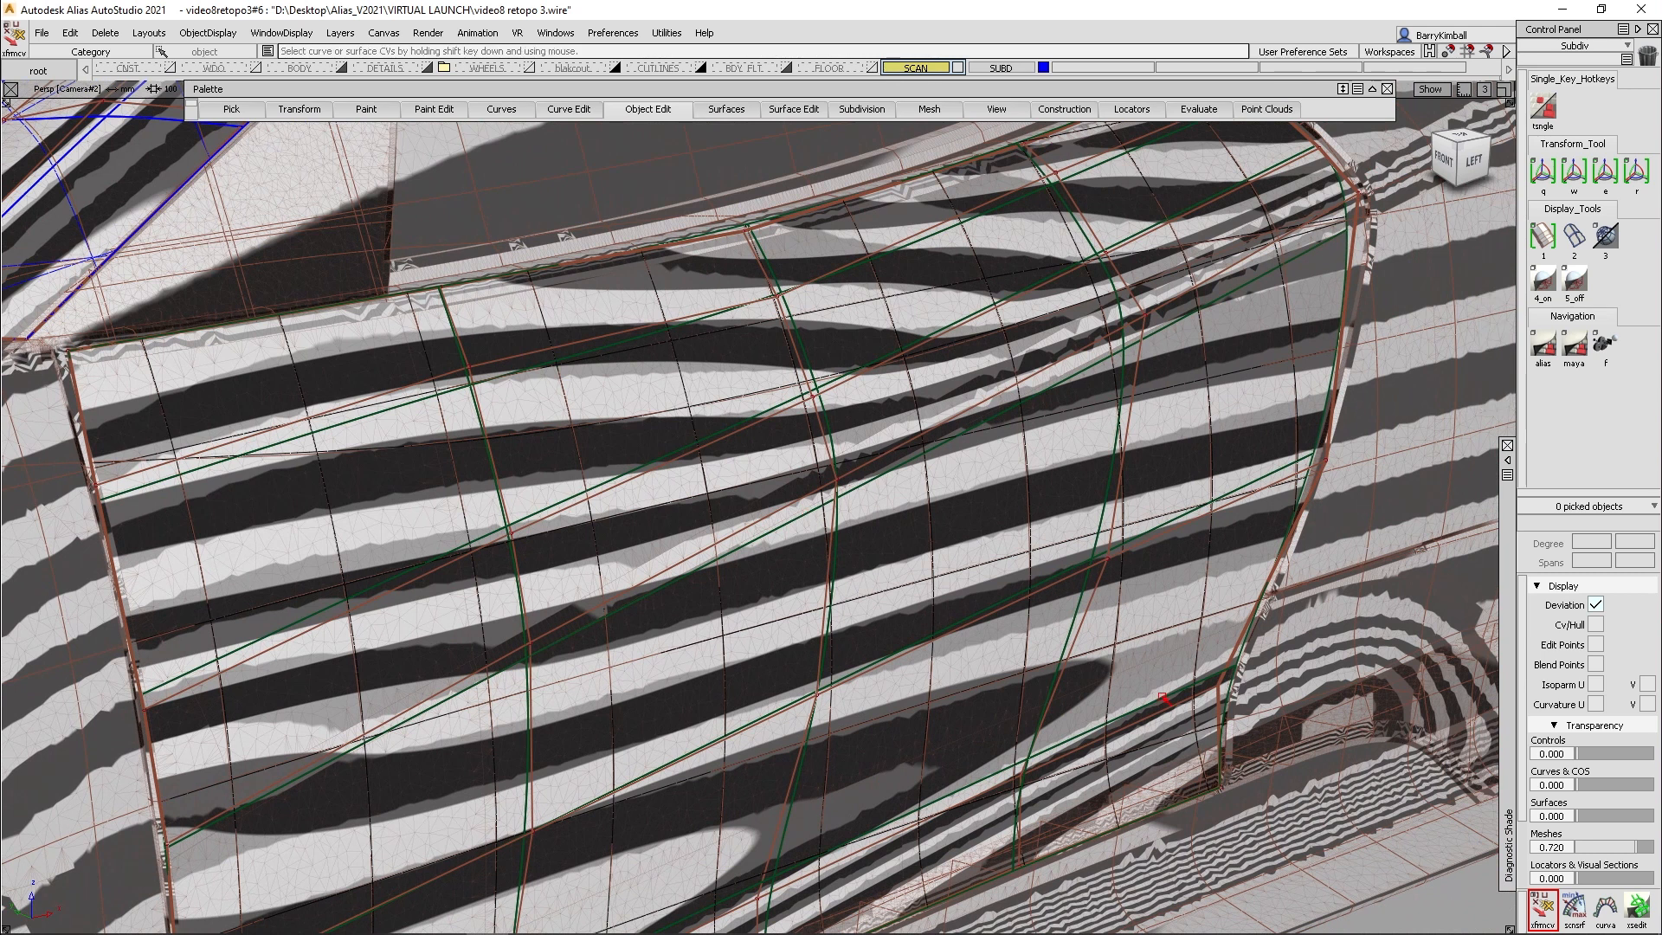
- Turn off the diagnostic shading and reopen the door patch for editing in Subdiv Retopo through its construction history
left_click(1508, 470)
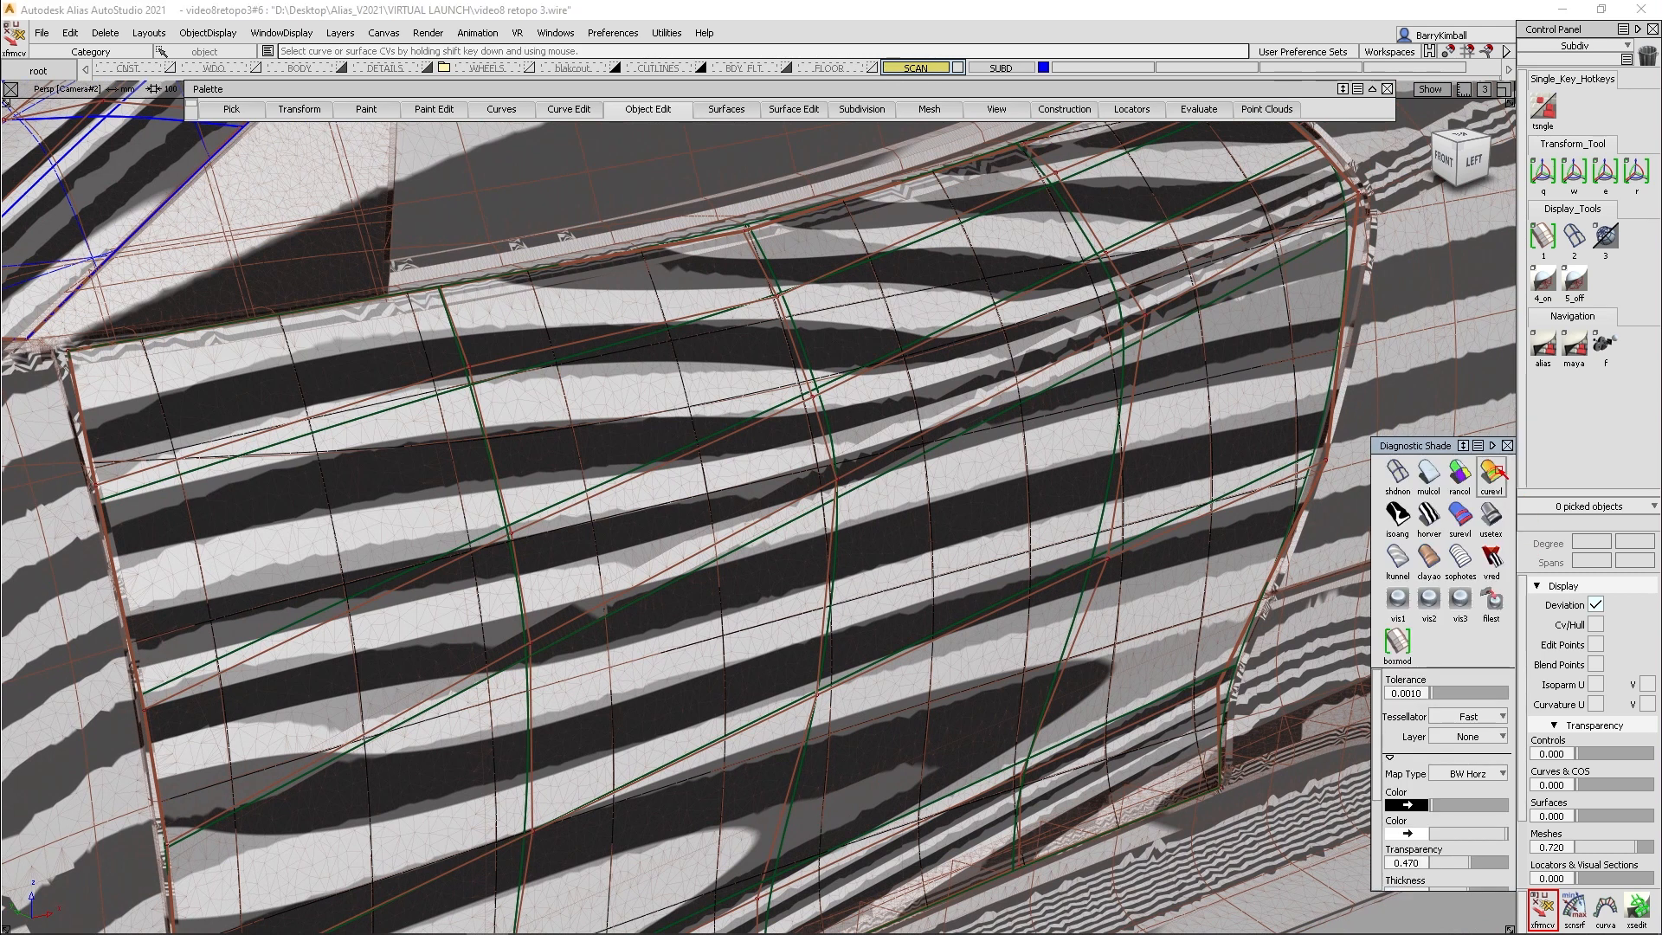
left_click(1399, 472)
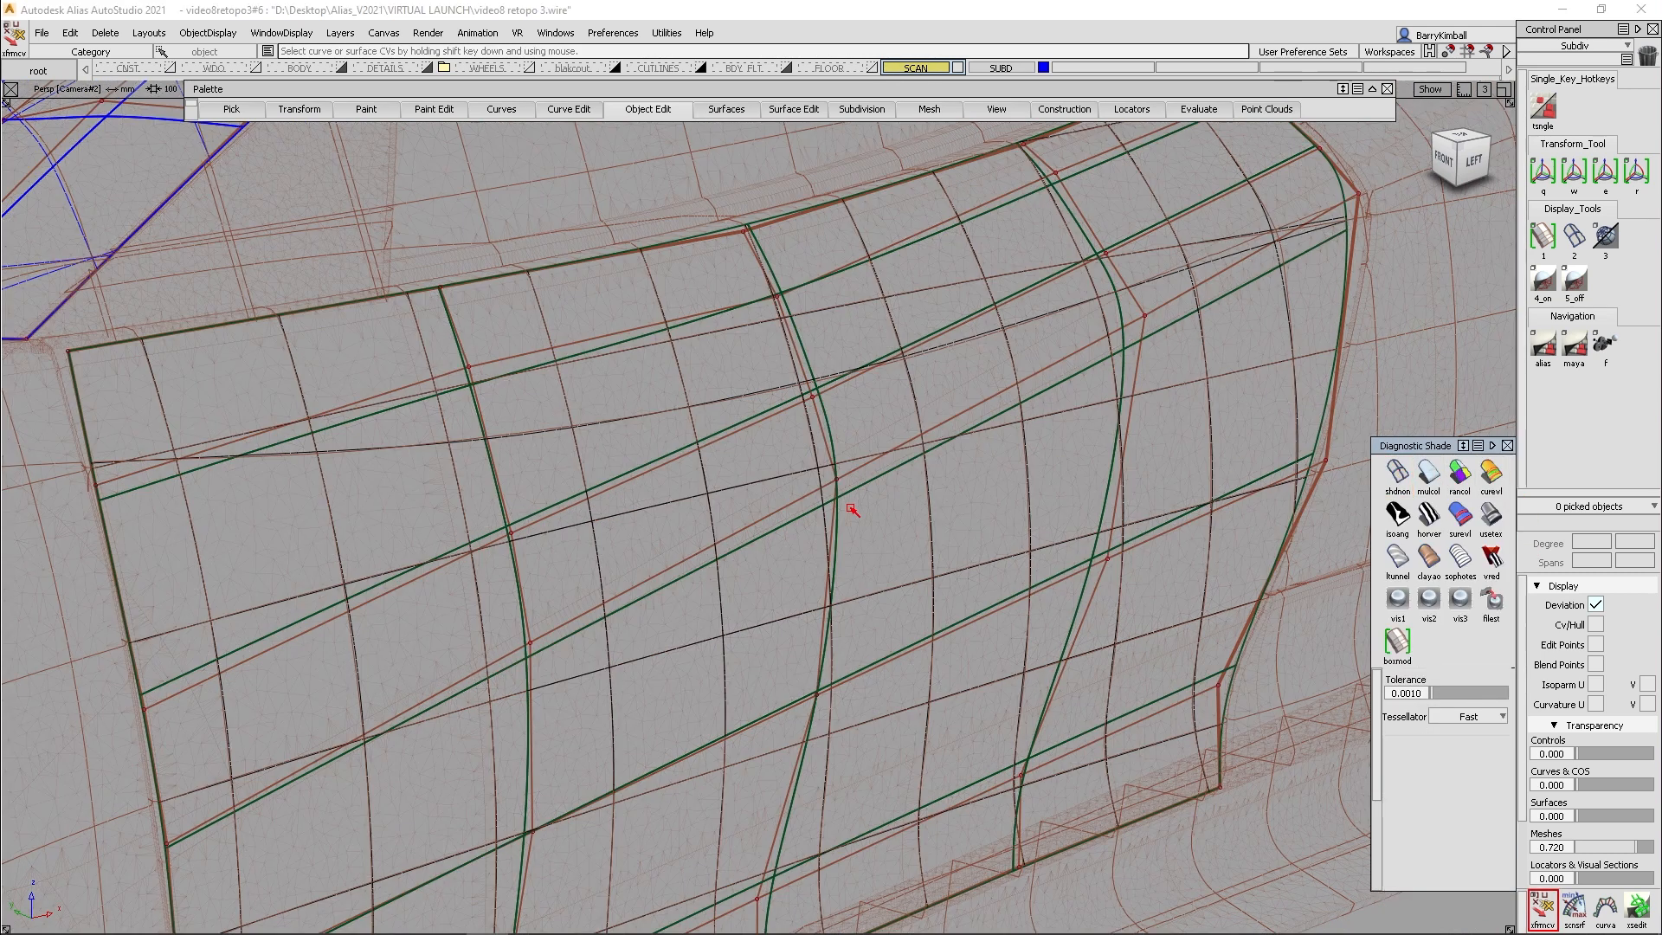
left_click(743, 410, "ctrl+shift")
left_click_drag(752, 497, 750, 493)
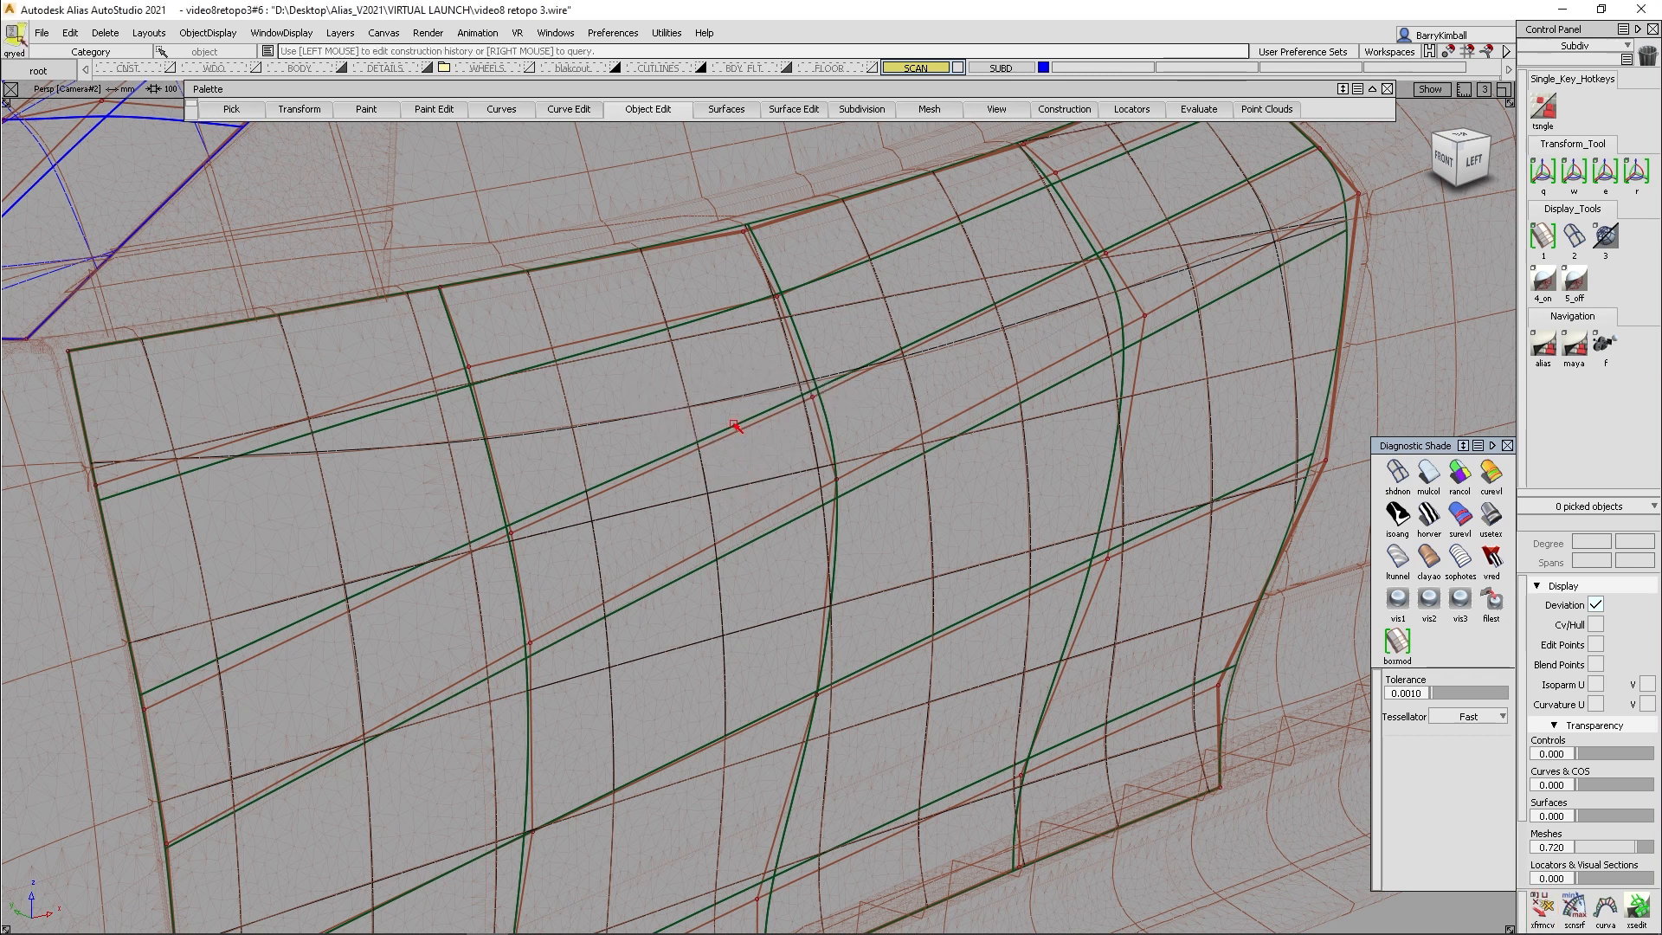
left_click(734, 423)
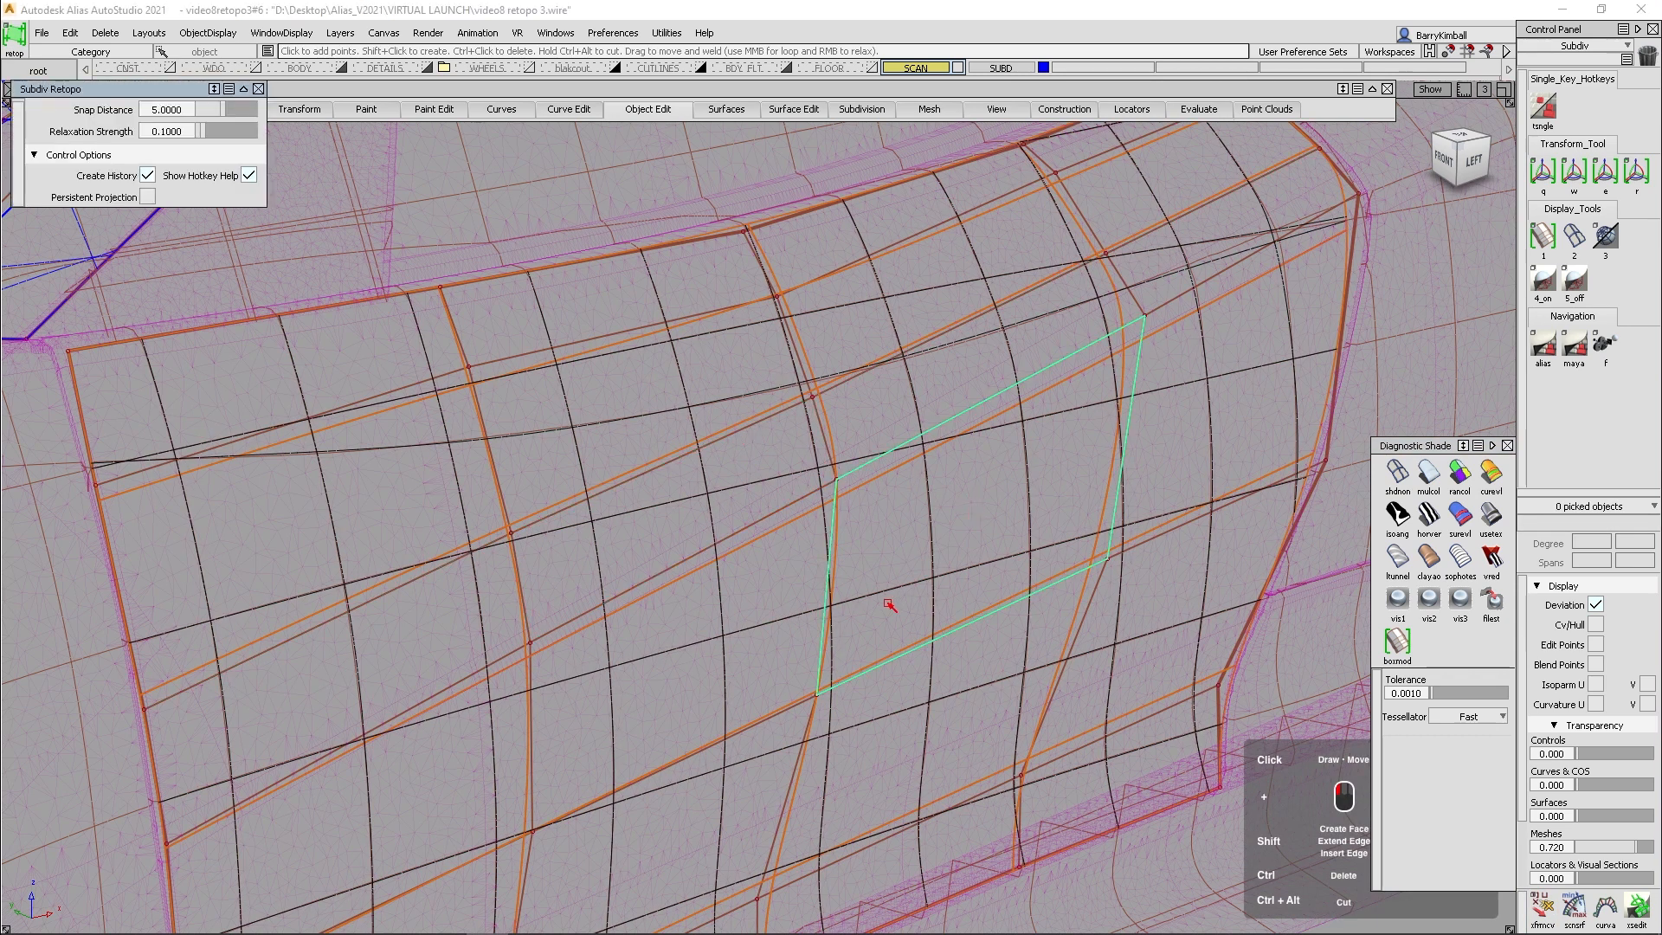
- Smooth out the door patch's middle lengthwise edge loop towards its rear end and finish the retopo edit
left_click_drag(871, 563, 876, 541, "alt+shift")
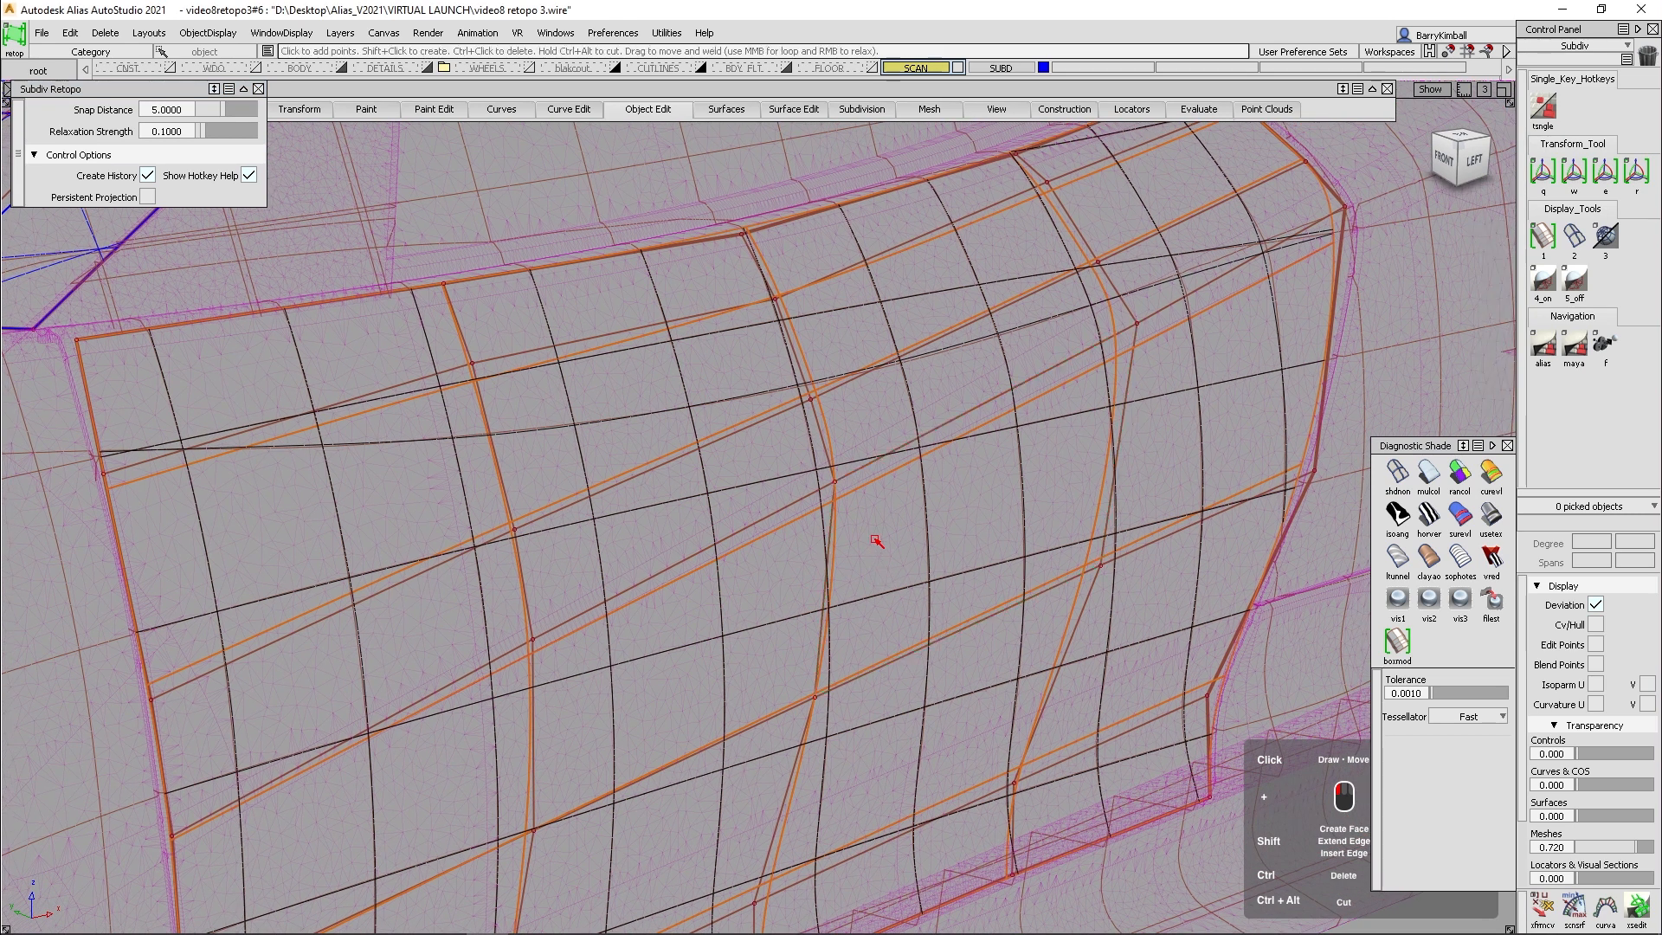
mouse_move(849, 524)
right_mouse_down()
mouse_move(813, 399)
mouse_move(792, 400)
mouse_move(617, 556)
right_mouse_up()
mouse_move(558, 682)
right_mouse_down()
mouse_move(1013, 641)
mouse_move(1050, 574)
mouse_move(1120, 306)
mouse_move(1045, 205)
right_mouse_up()
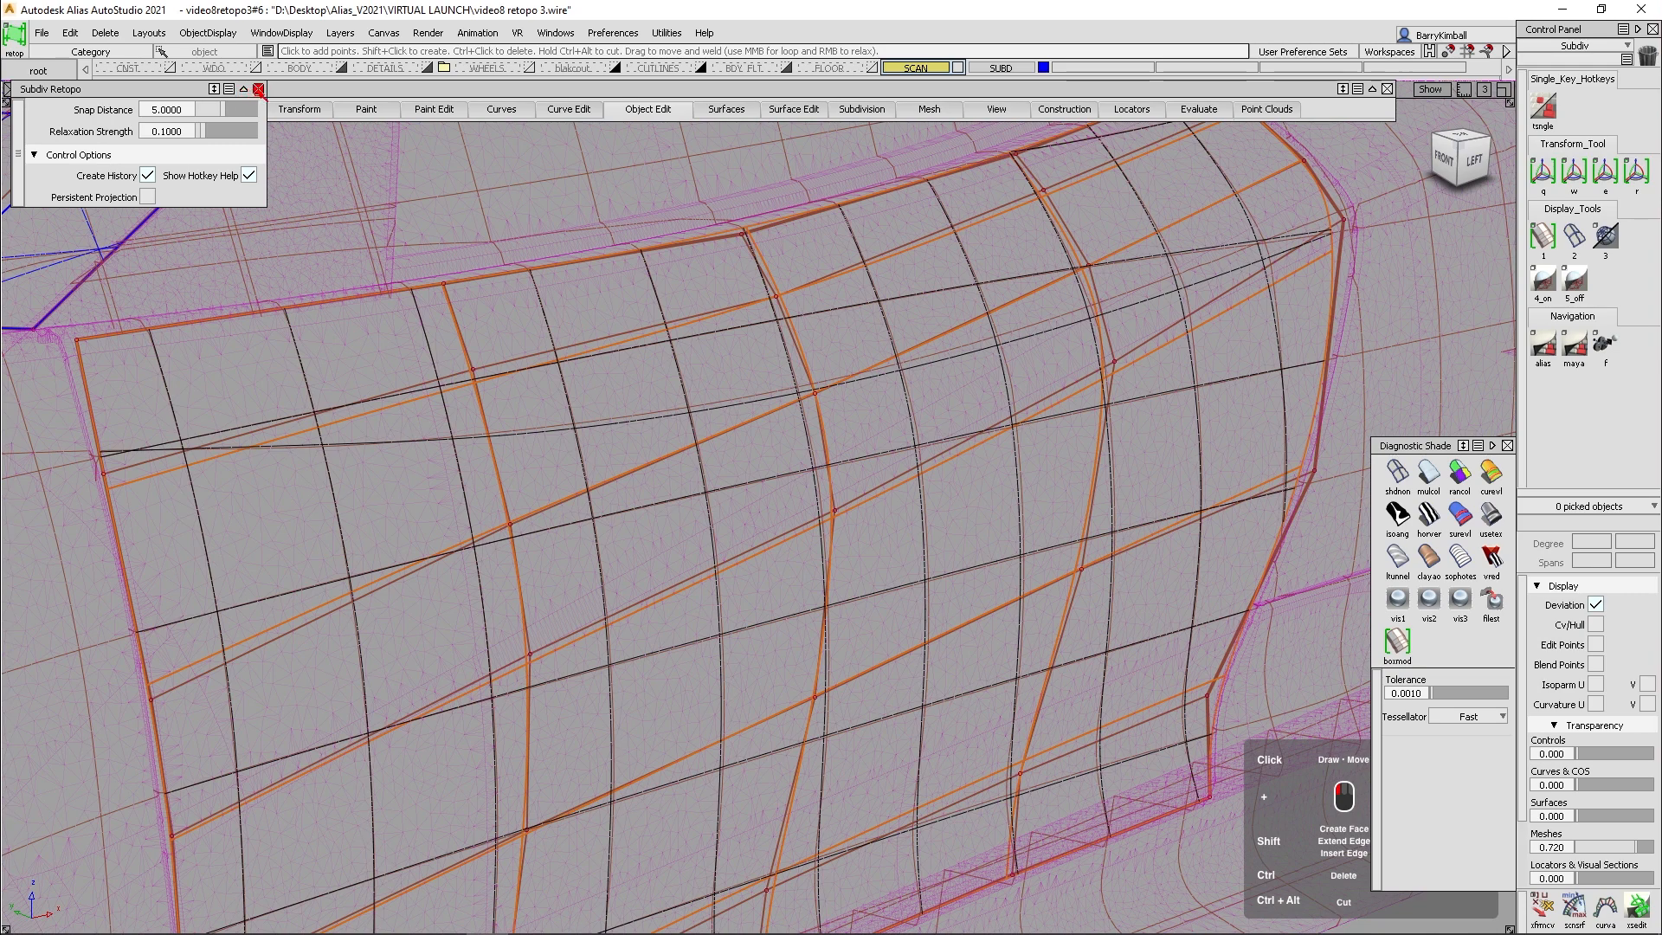
left_click(259, 89)
right_click_drag(502, 308, 618, 467, "alt+shift")
left_click_drag(618, 468, 776, 493, "alt+shift")
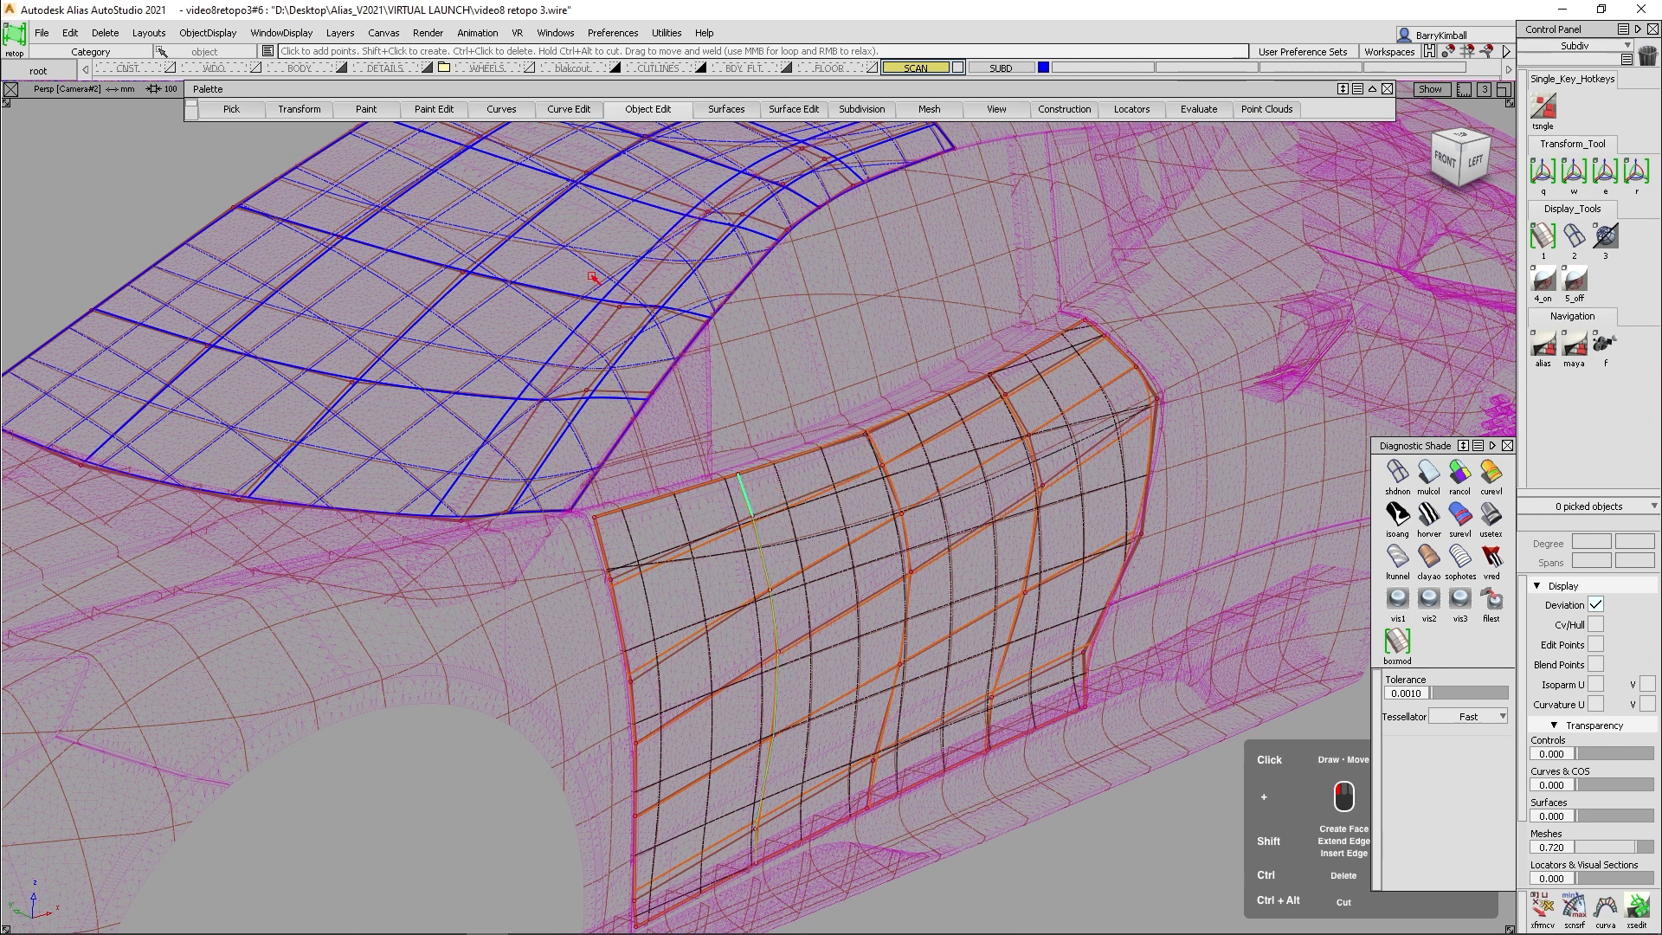
- Recall the Scan bookmark and hide the SUBD and SCAN layers
left_click(45, 70)
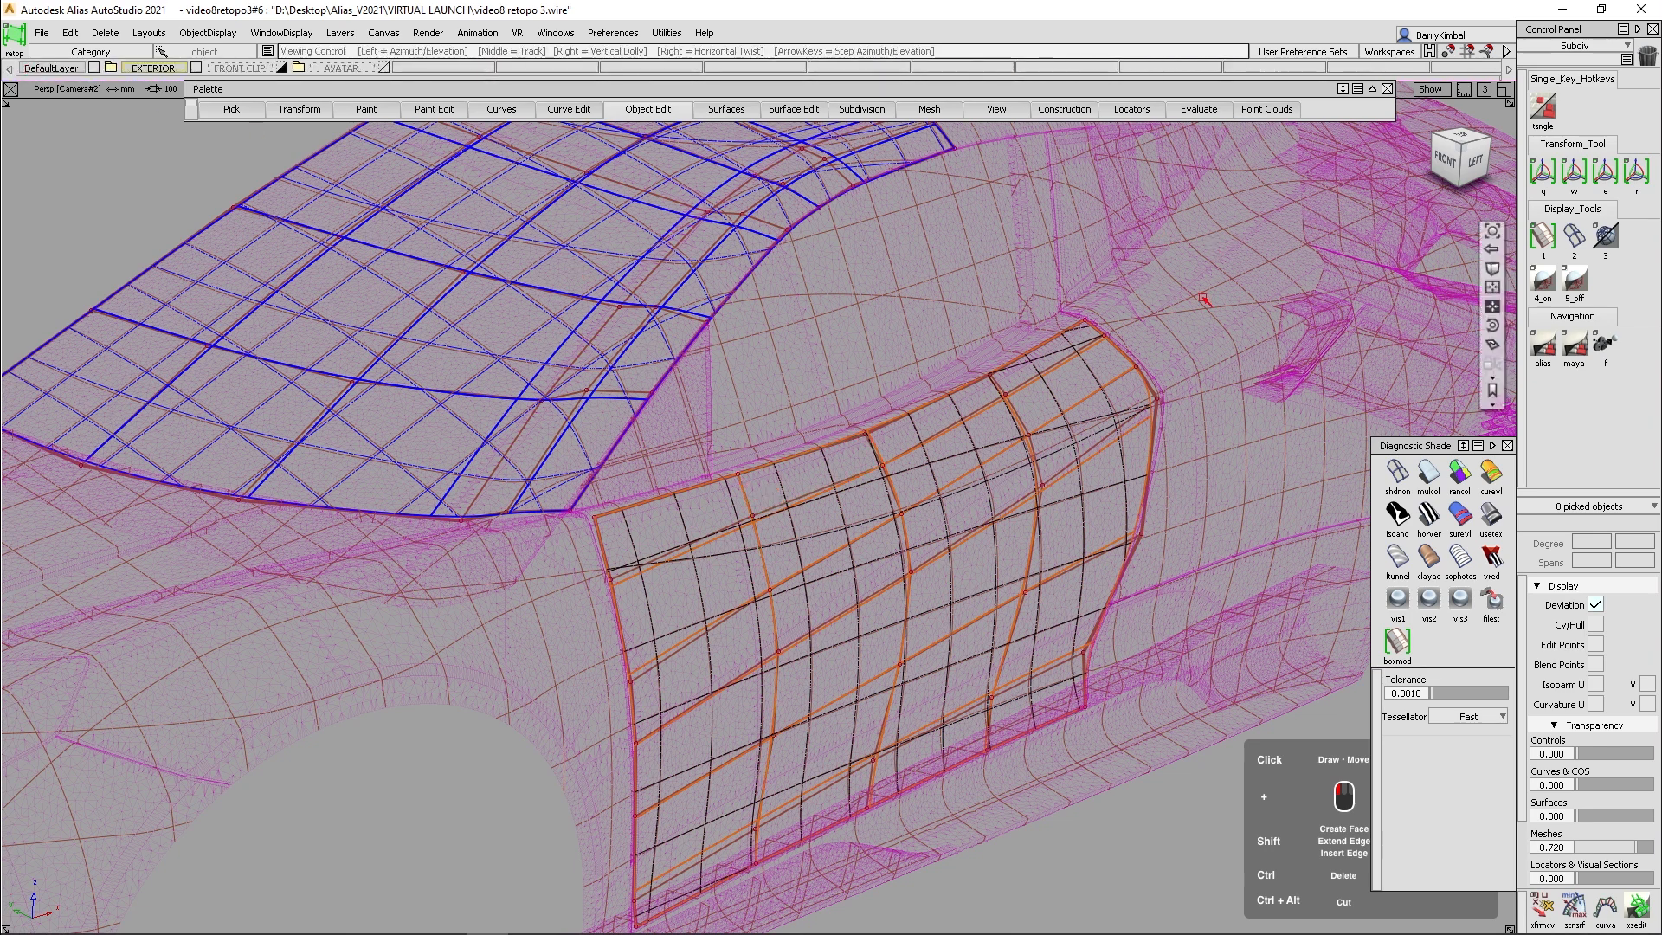
left_click(1495, 390)
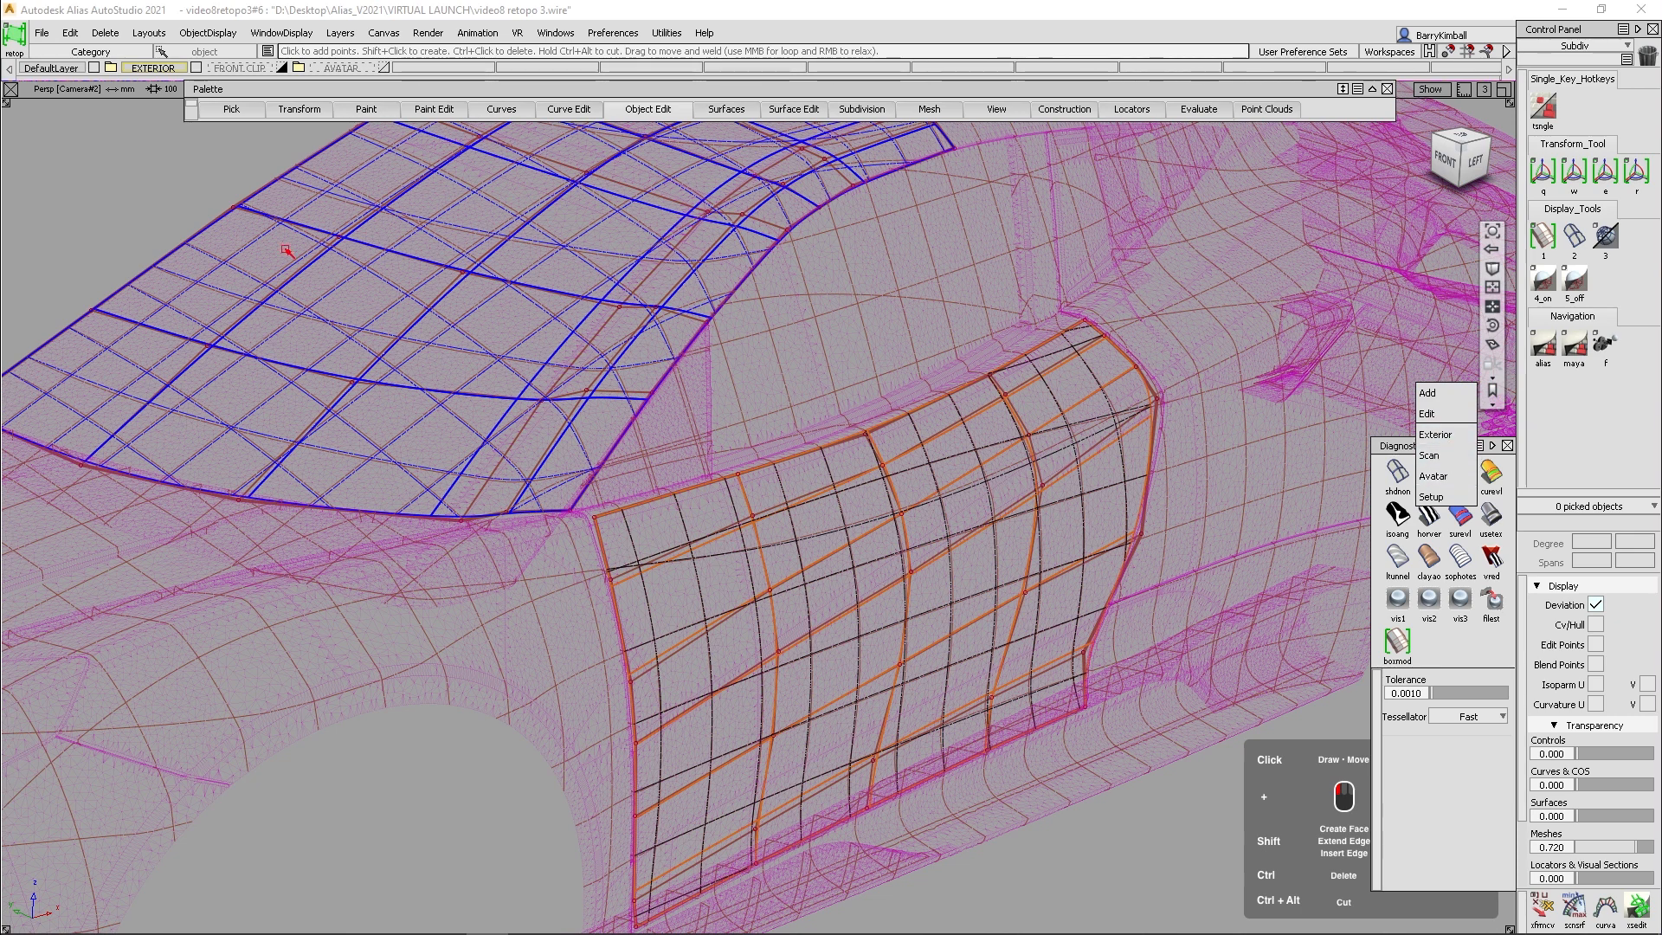
left_click(1429, 455)
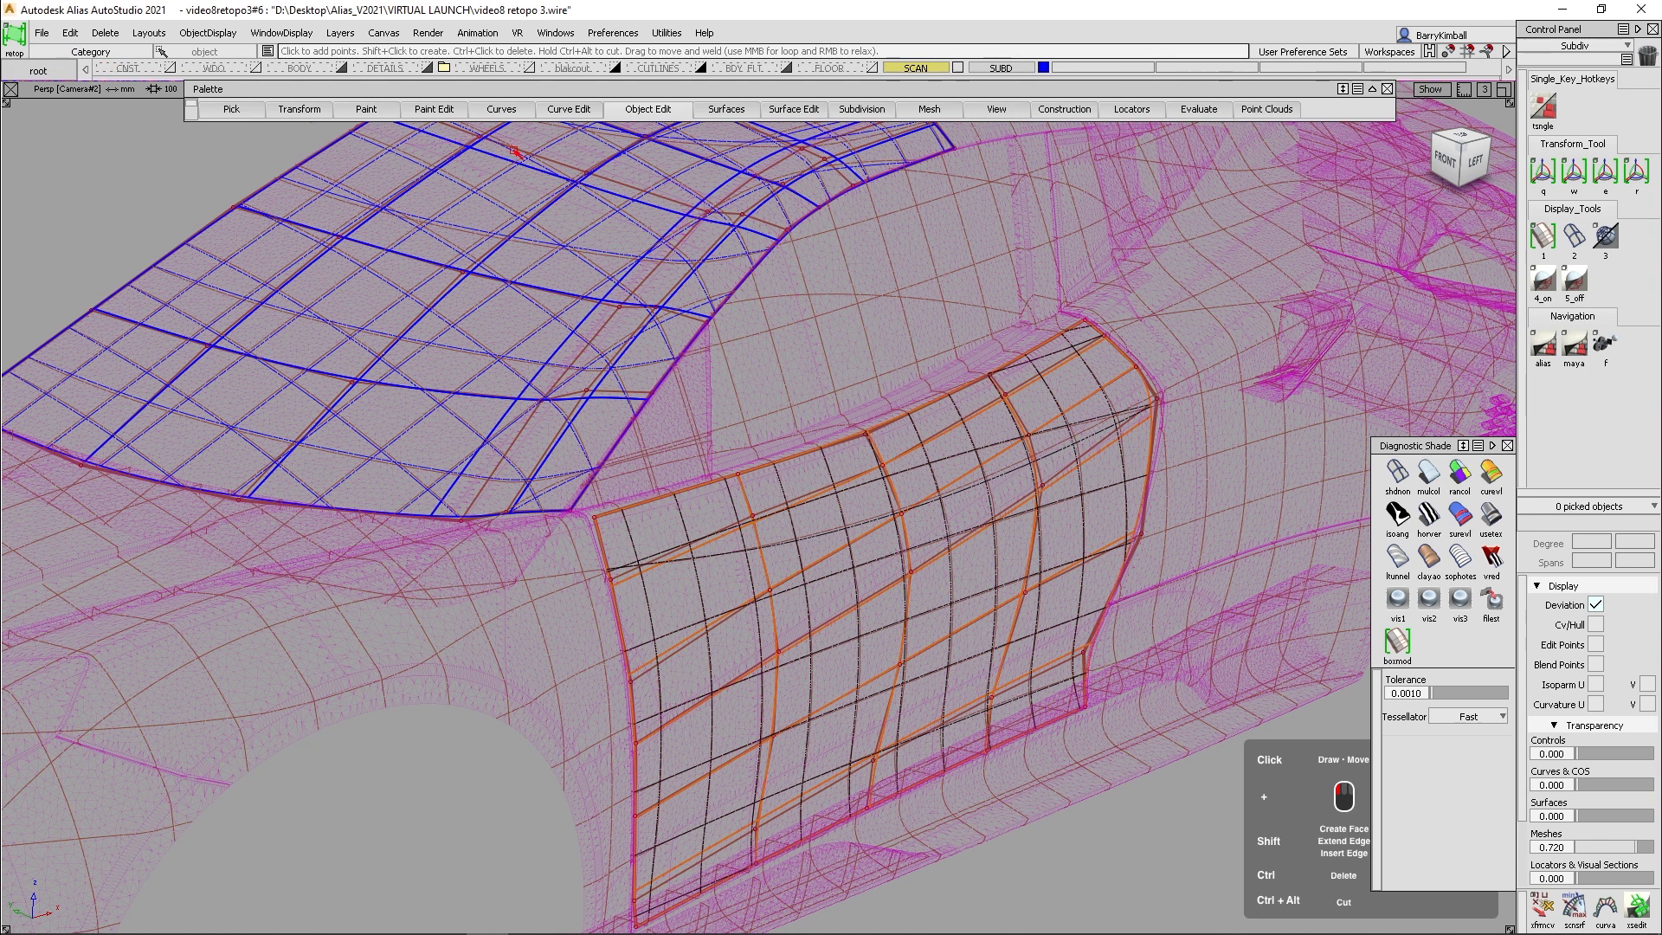
left_click(1044, 68)
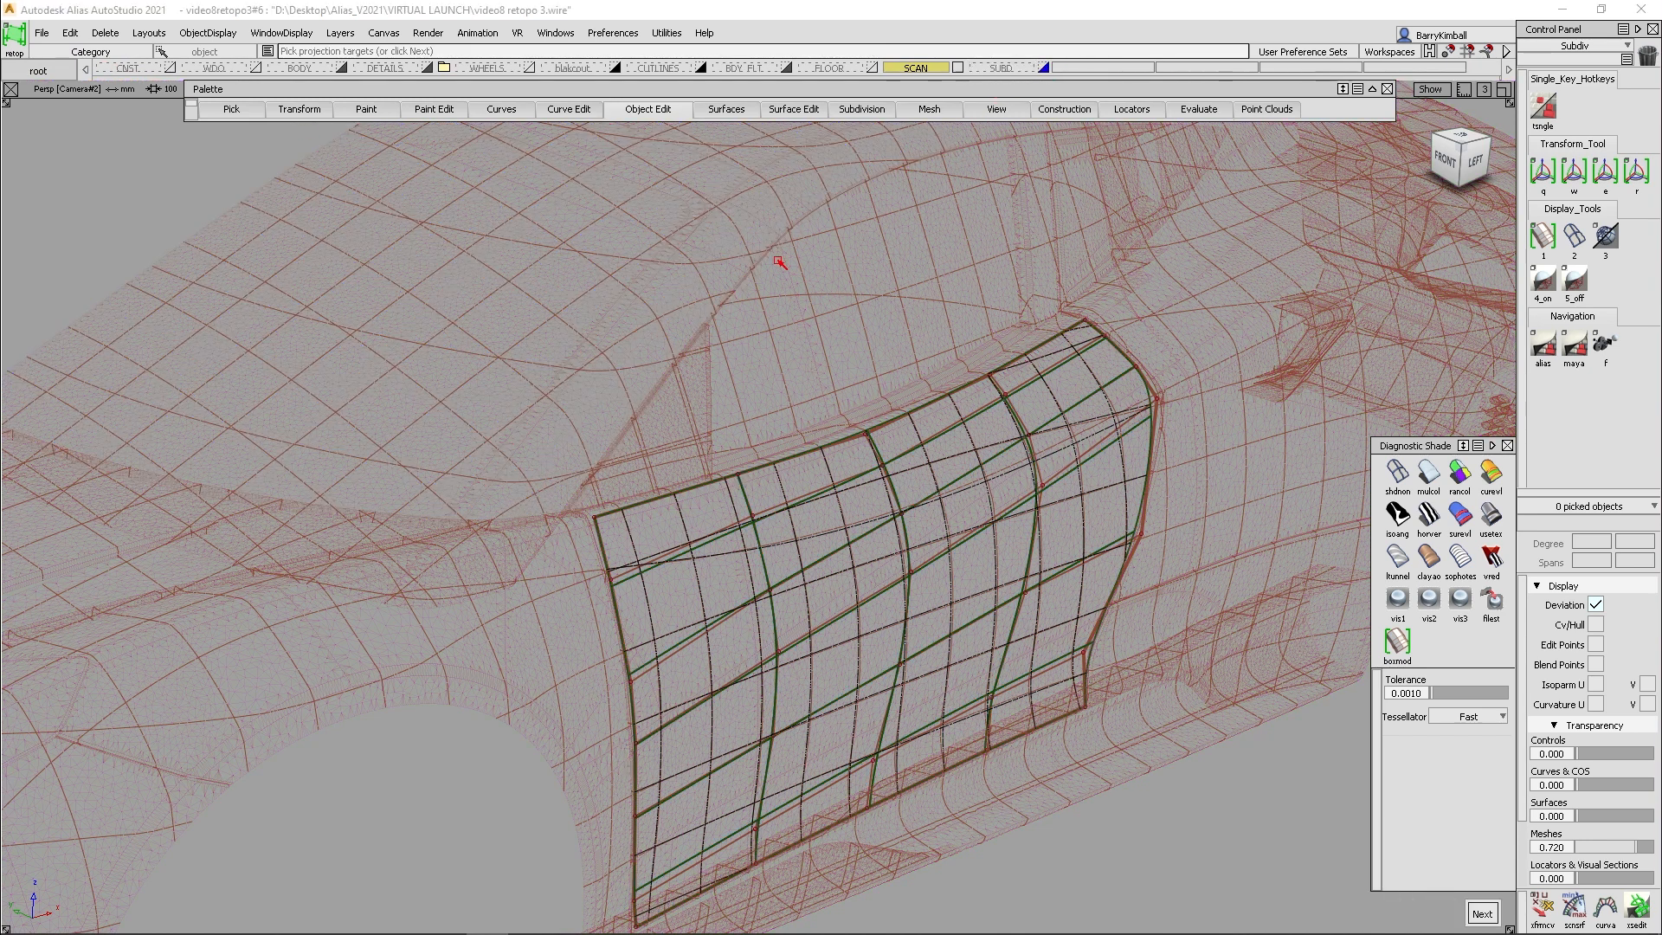
left_click(956, 68)
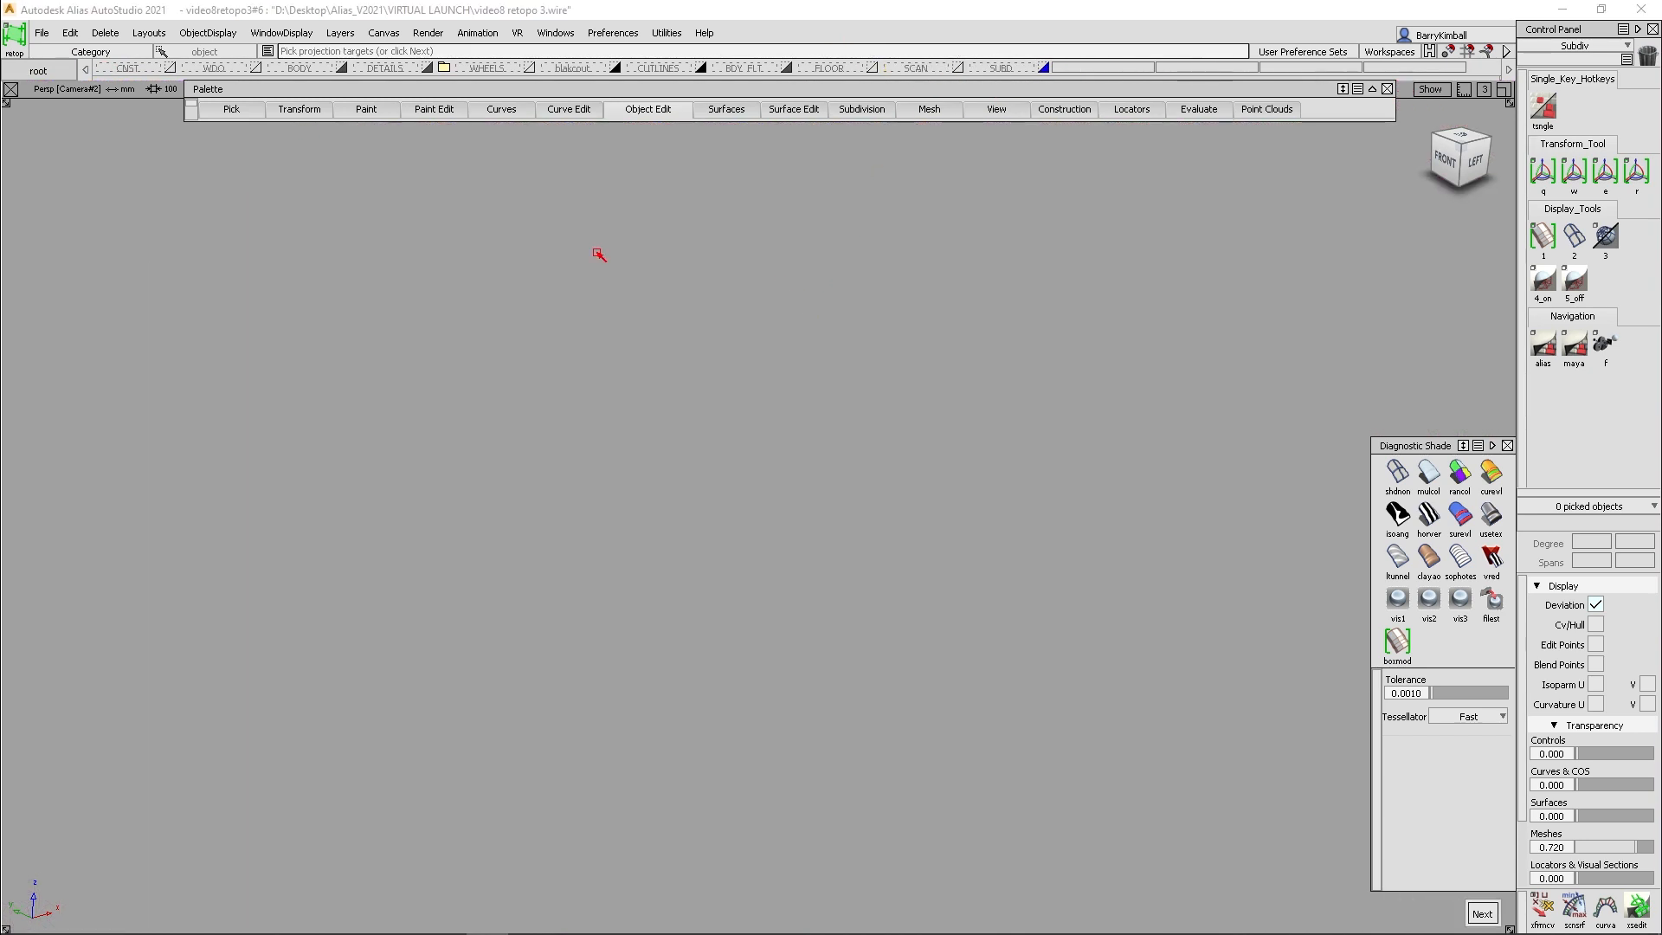
- Return to the top level of the layer categories and show the FRONT CLIP layer
left_click(39, 70)
left_click(196, 66)
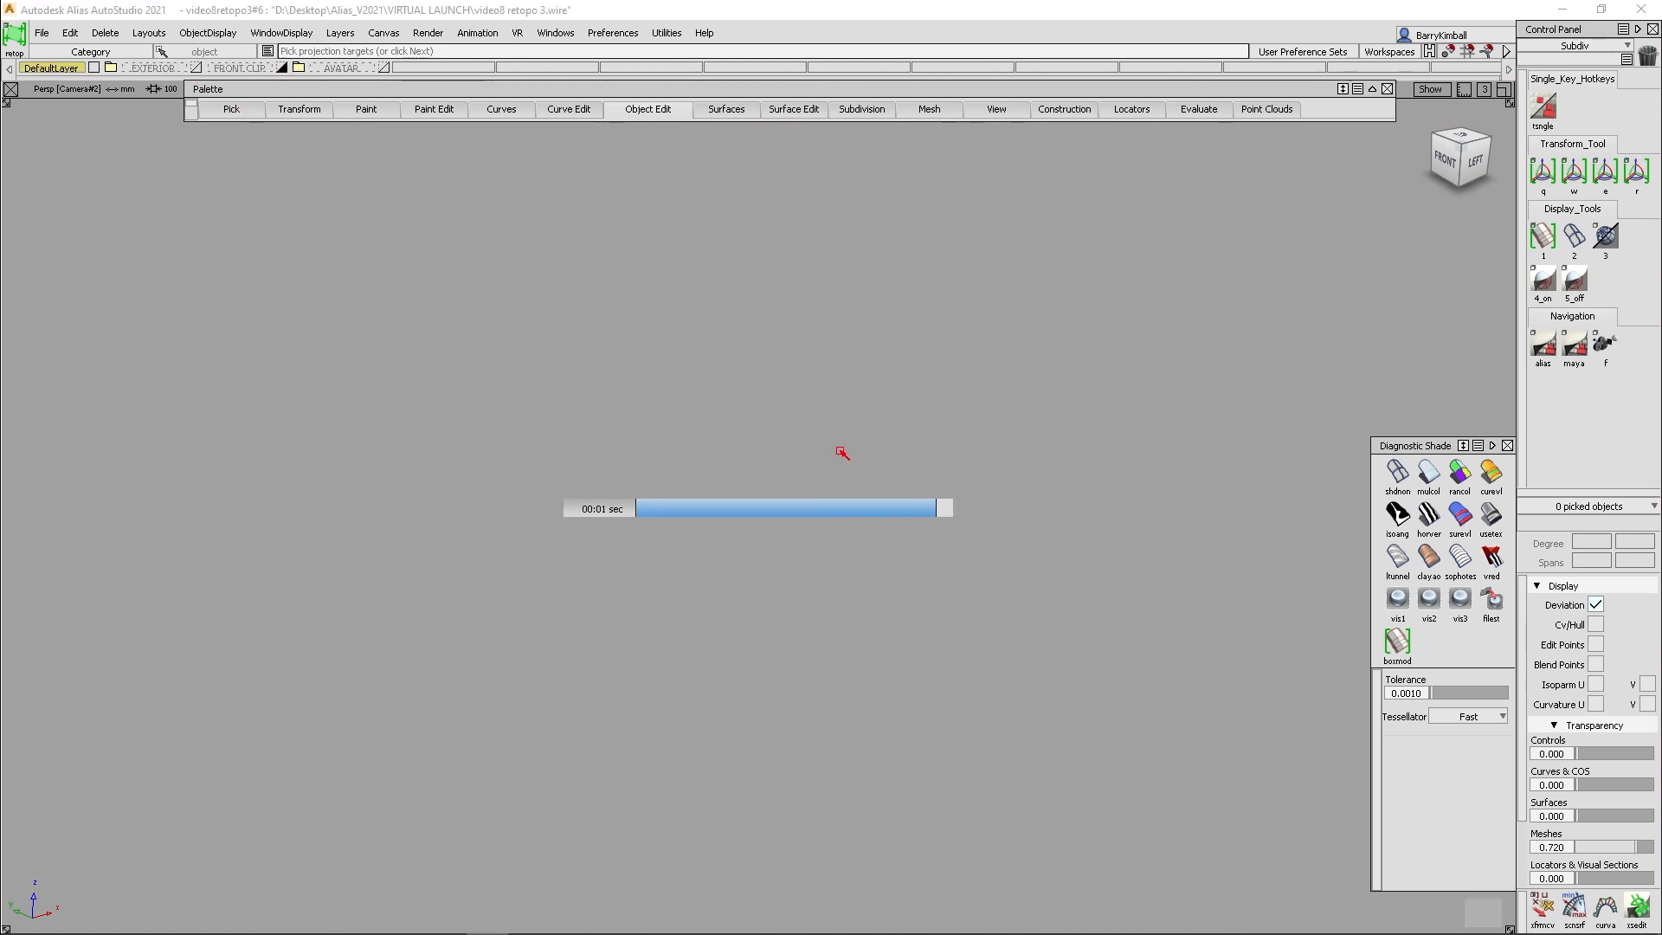
left_click_drag(689, 575, 738, 601, "alt+shift")
middle_click_drag(738, 601, 869, 572, "alt+shift")
left_click_drag(869, 572, 961, 595, "alt+shift")
middle_click_drag(961, 595, 1049, 597, "alt+shift")
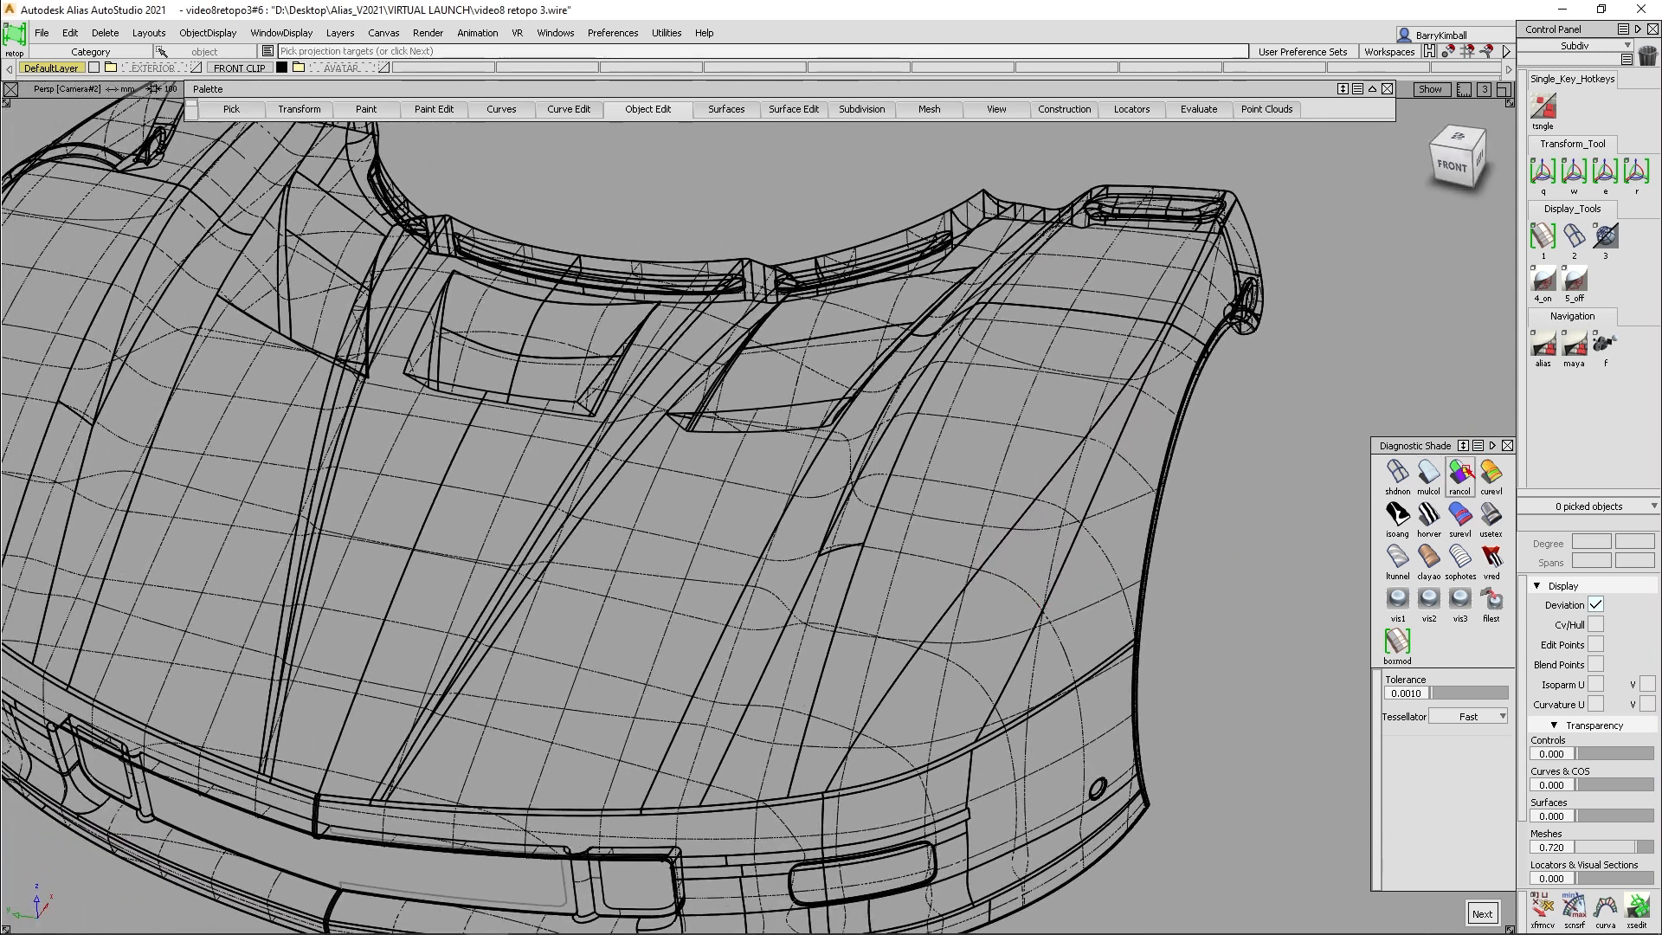
- Shade the front clip's surfaces in random colors and clear all of its cross sections
left_click(1467, 472)
left_click_drag(1009, 647, 1084, 661, "alt+shift")
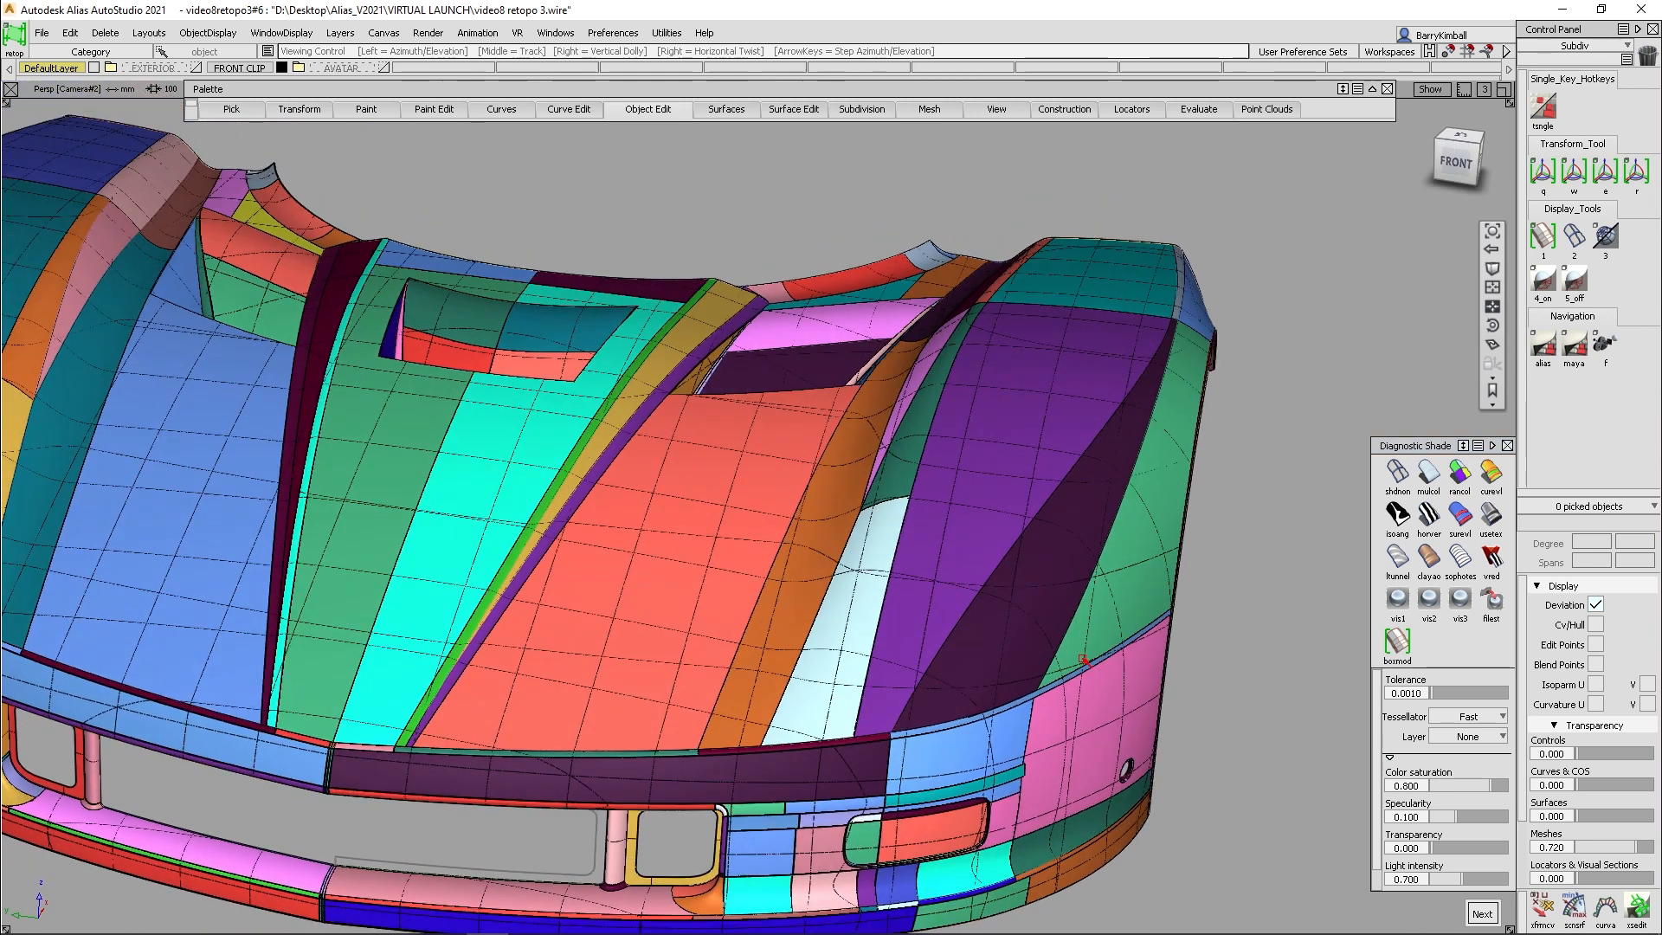
left_click(1640, 910)
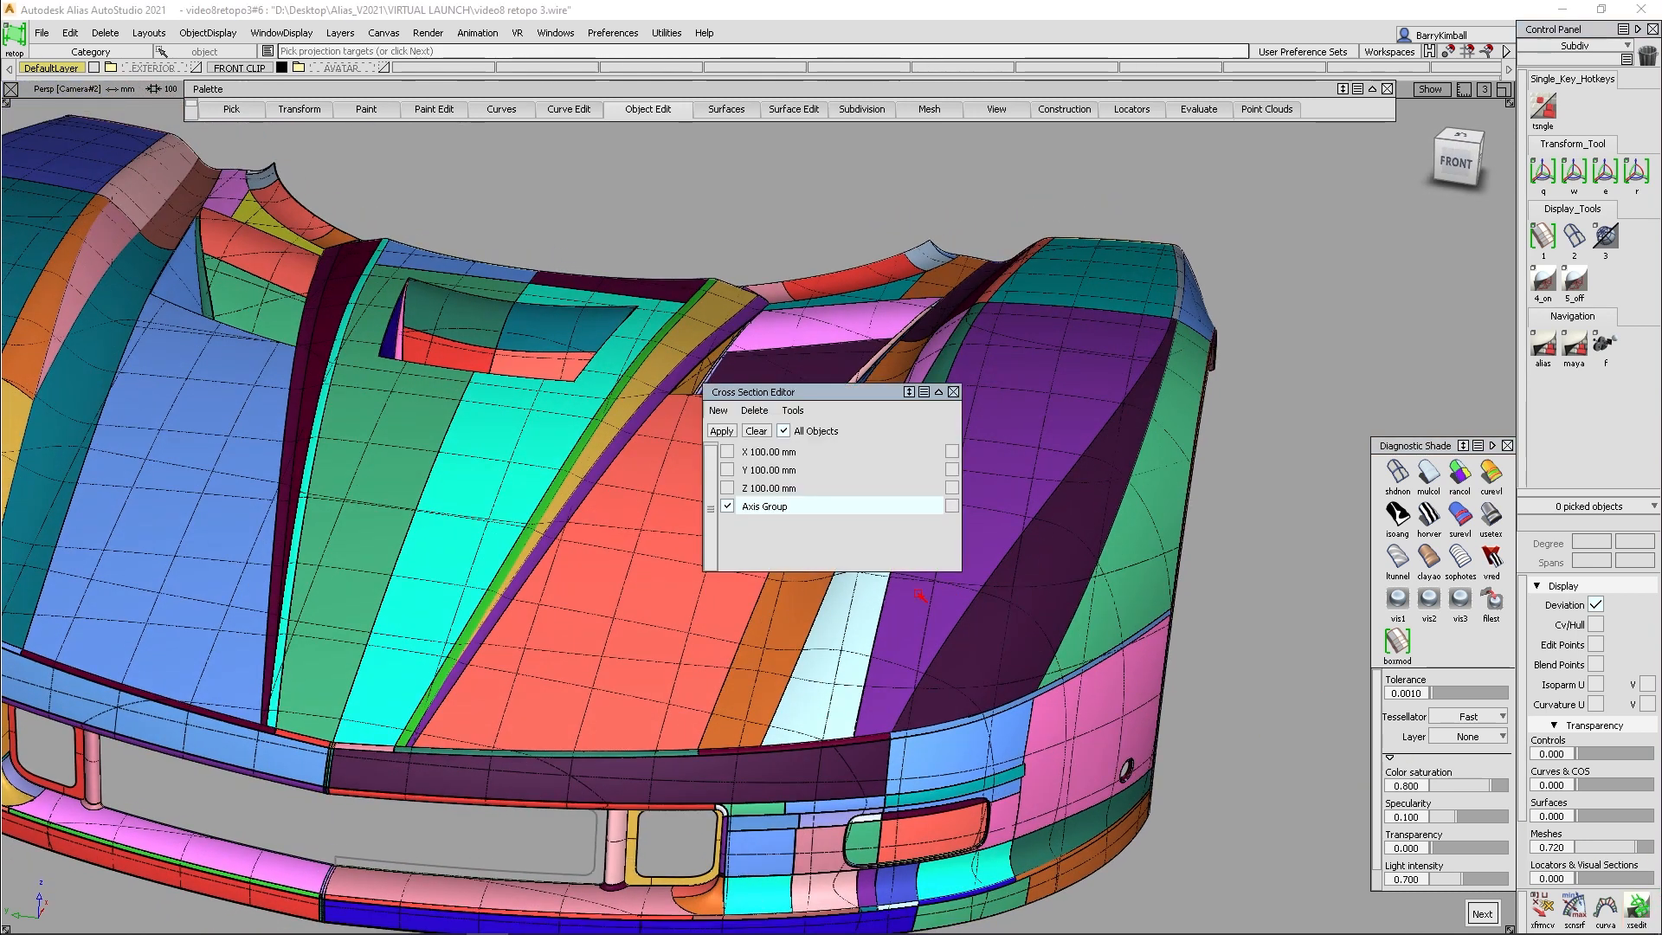
left_click(757, 430)
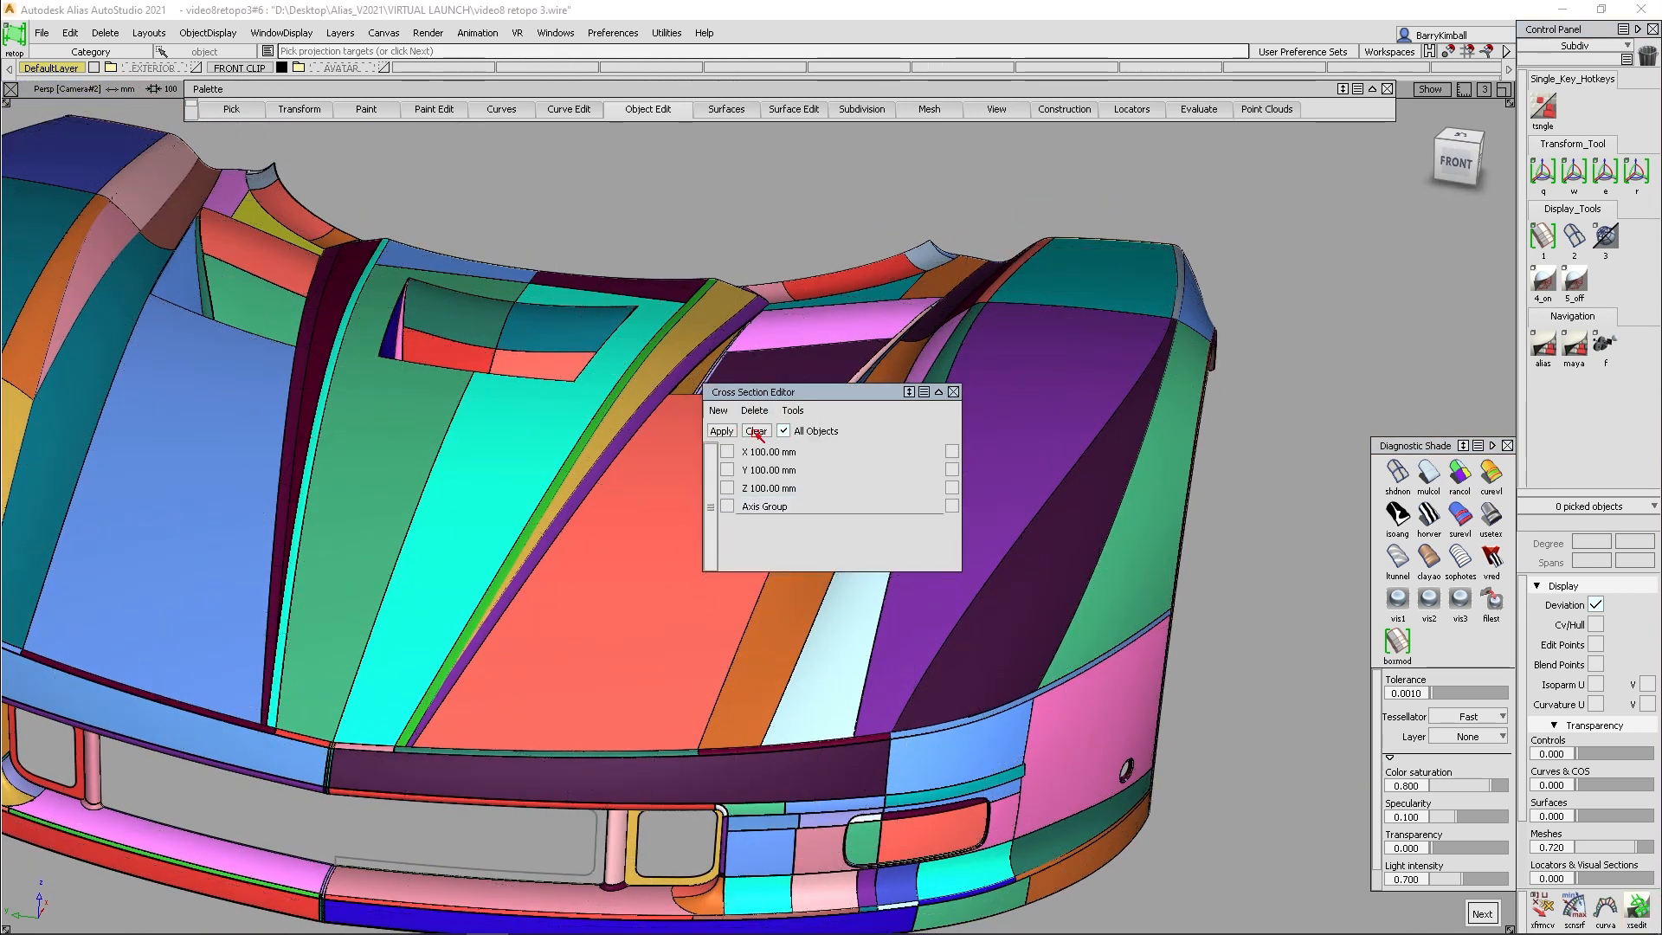
left_click(953, 392)
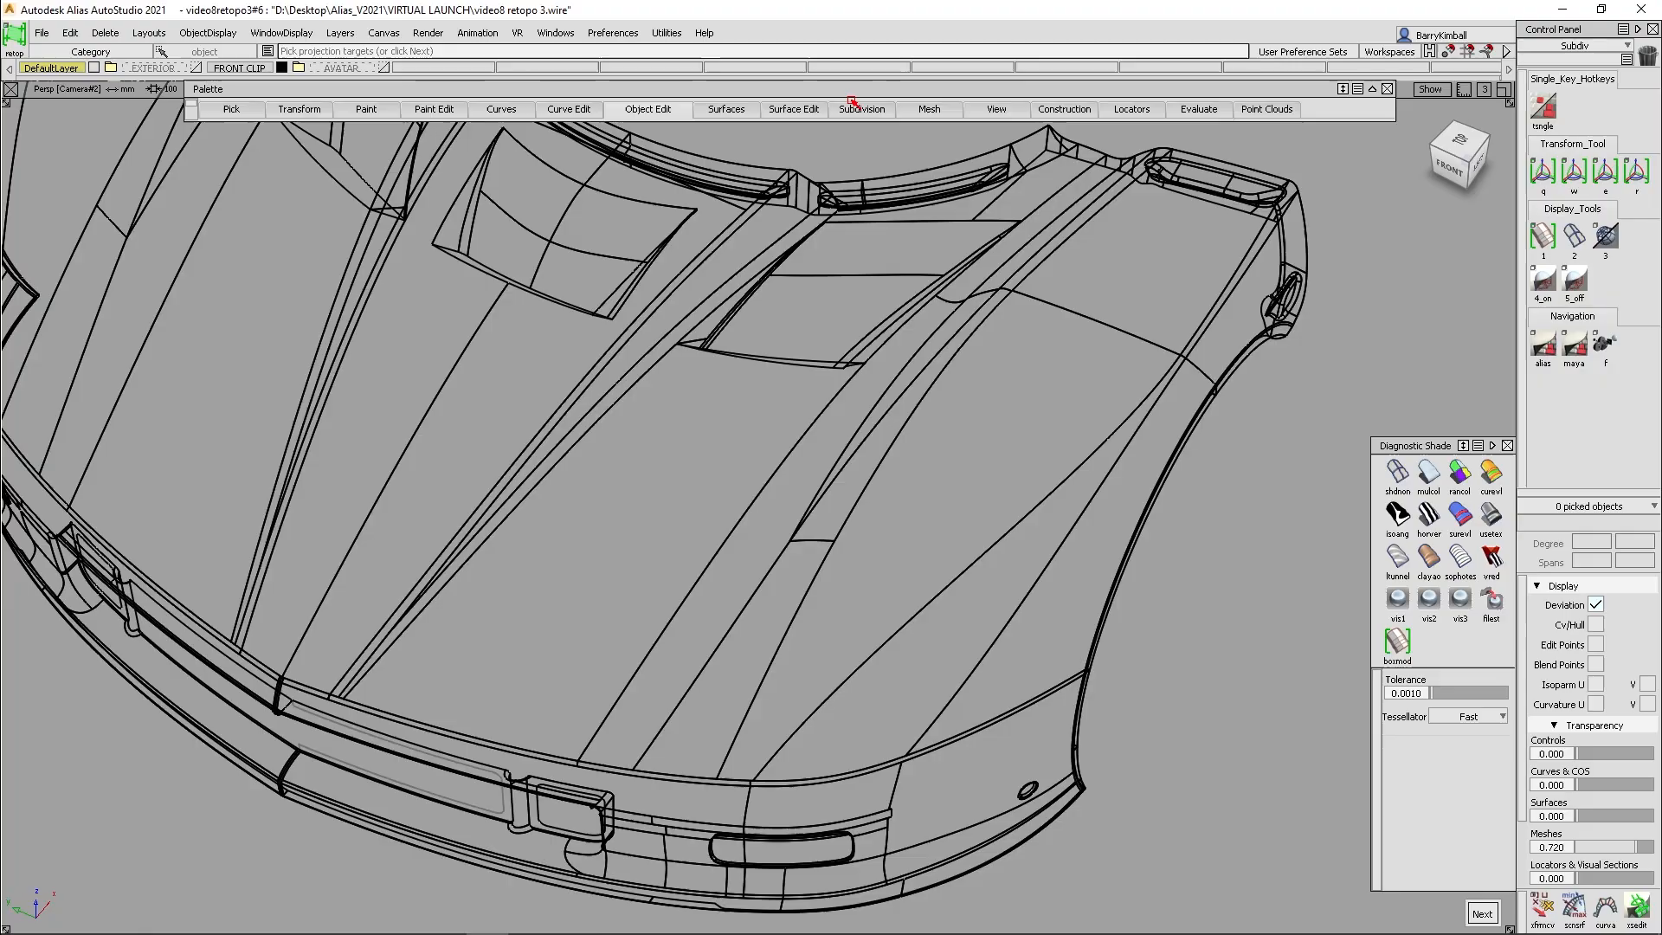
- Start Subdiv Retopo and accept all the front clip surfaces as projection targets
left_click(861, 110)
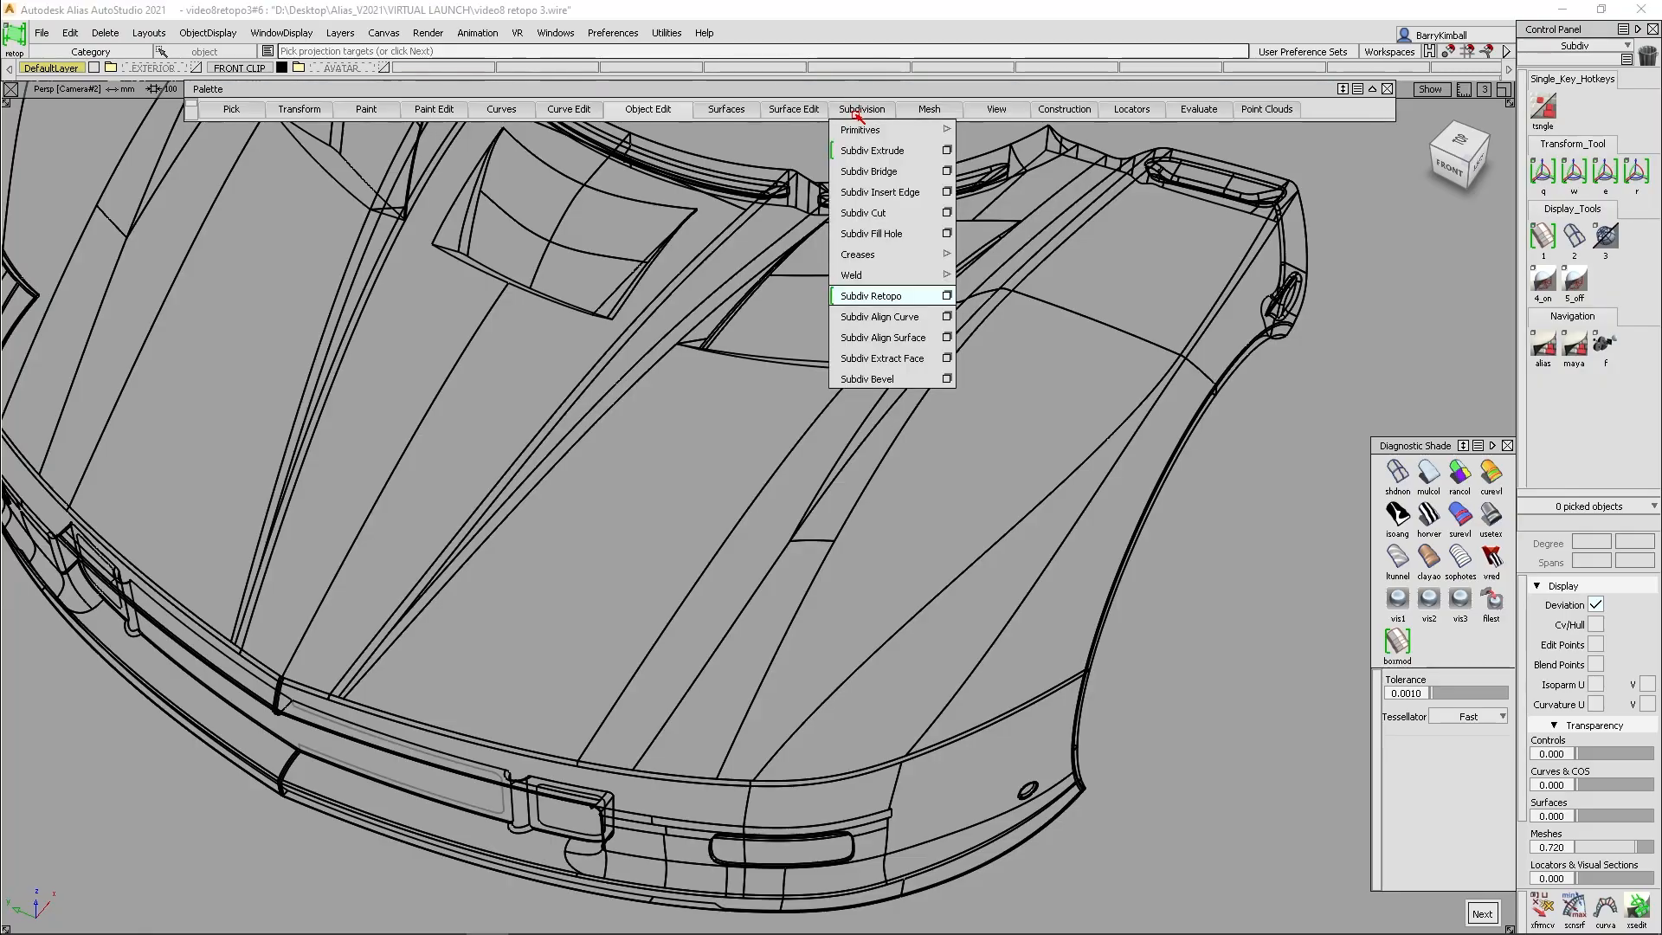
left_click(893, 294)
right_click_drag(892, 292, 572, 165, "alt+shift")
middle_click_drag(571, 164, 594, 303, "alt+shift")
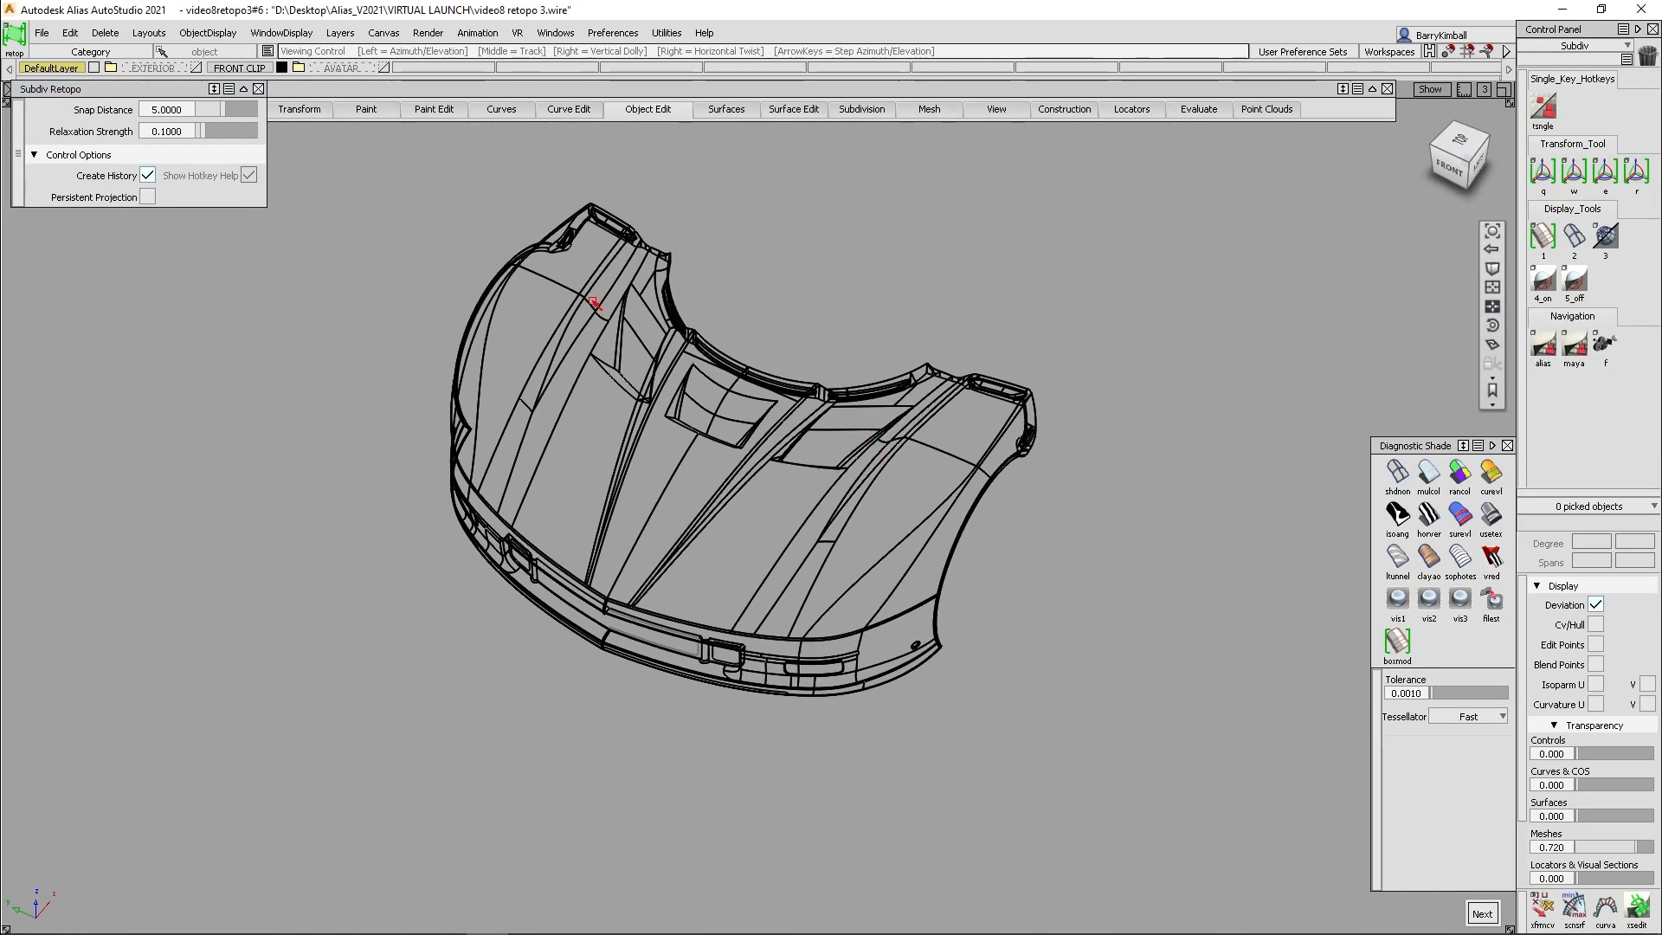
left_click_drag(382, 167, 1186, 800)
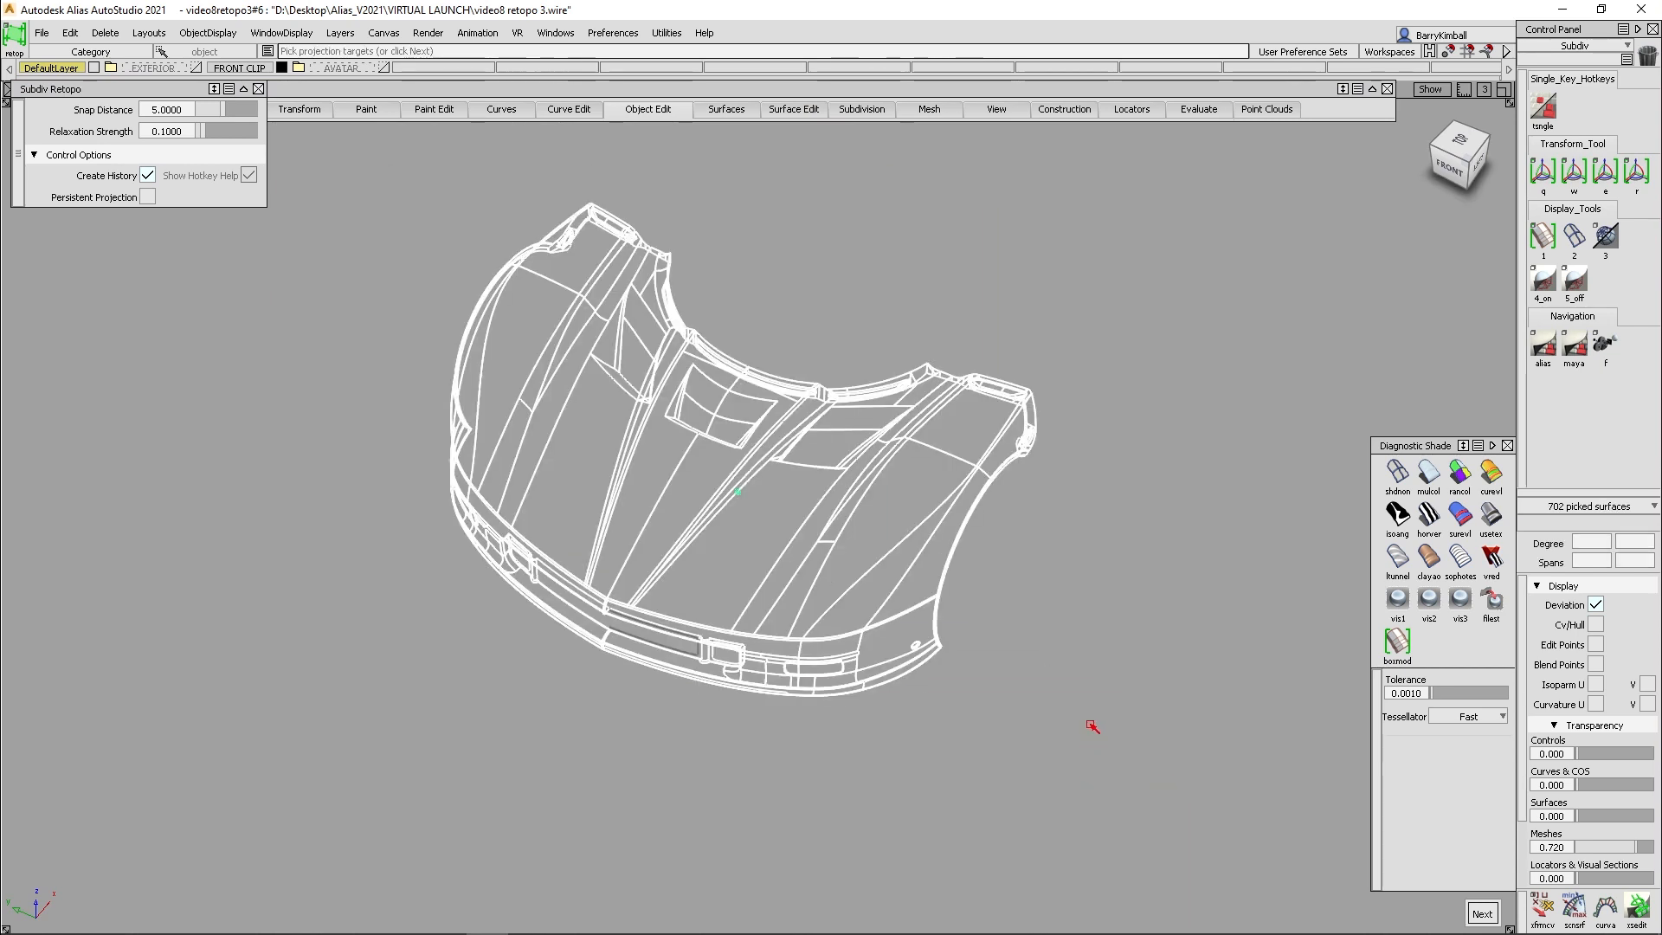
key("space")
key("space")
- Place two rows of four points down the left front fender and fill them with three retopo faces
left_click_drag(969, 683, 917, 635, "alt+shift")
right_click_drag(918, 635, 938, 594, "alt+shift")
left_click_drag(937, 593, 1086, 661, "alt+shift")
middle_click_drag(1086, 661, 997, 660, "alt+shift")
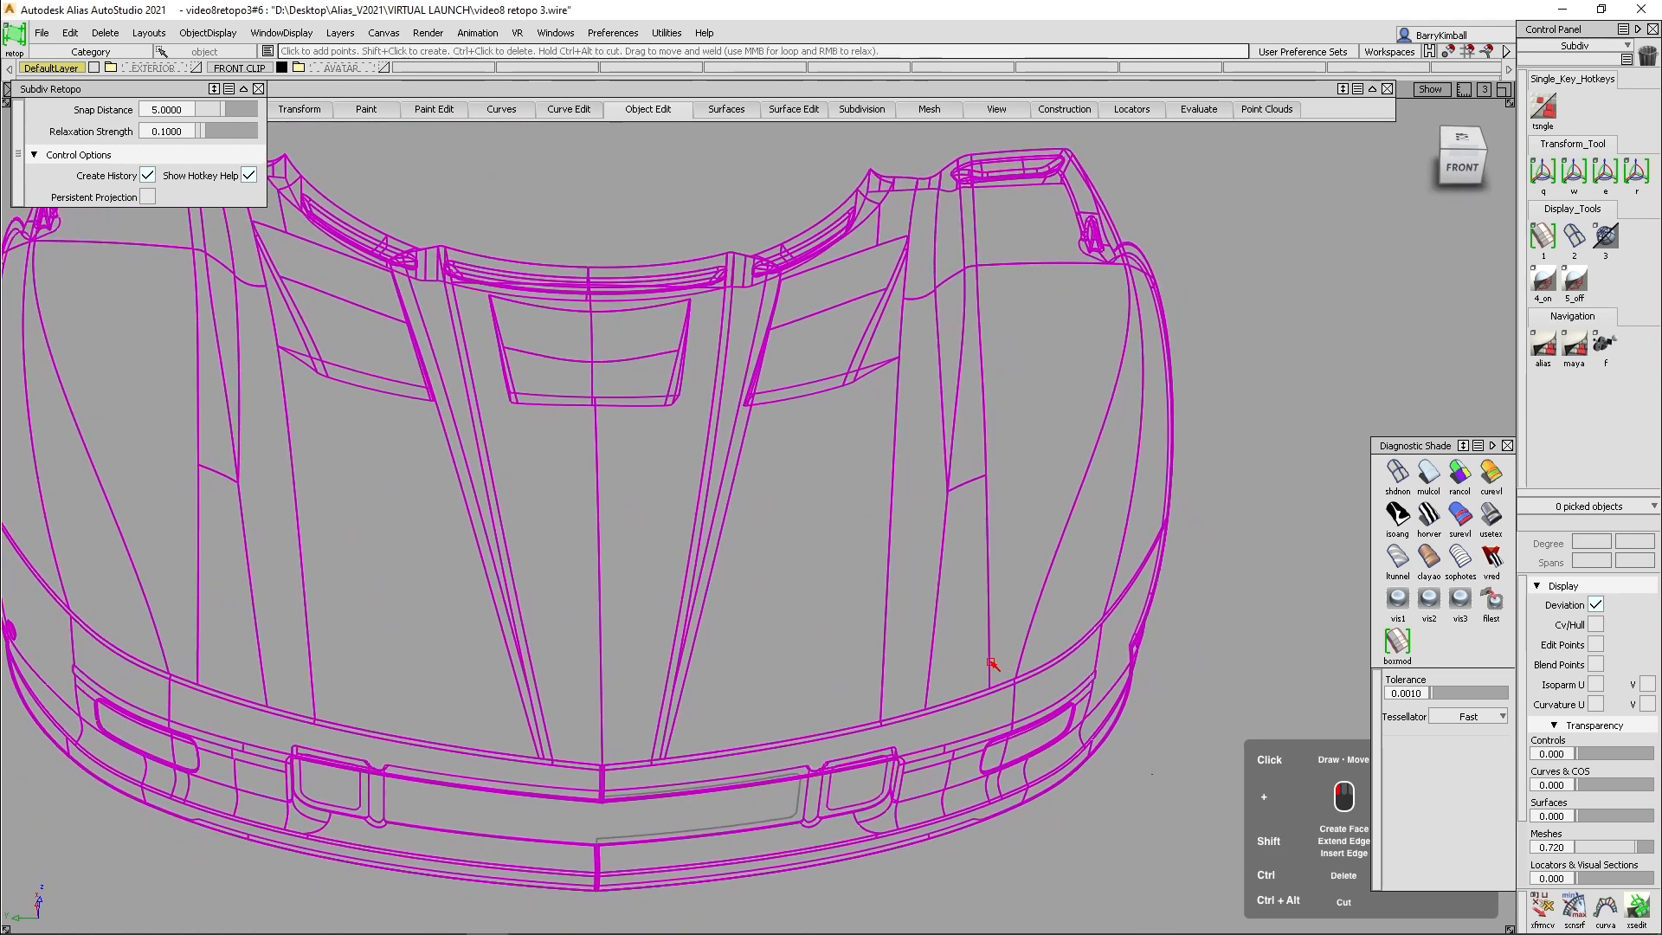
left_click_drag(959, 622, 944, 712, "alt+shift")
left_click(938, 728)
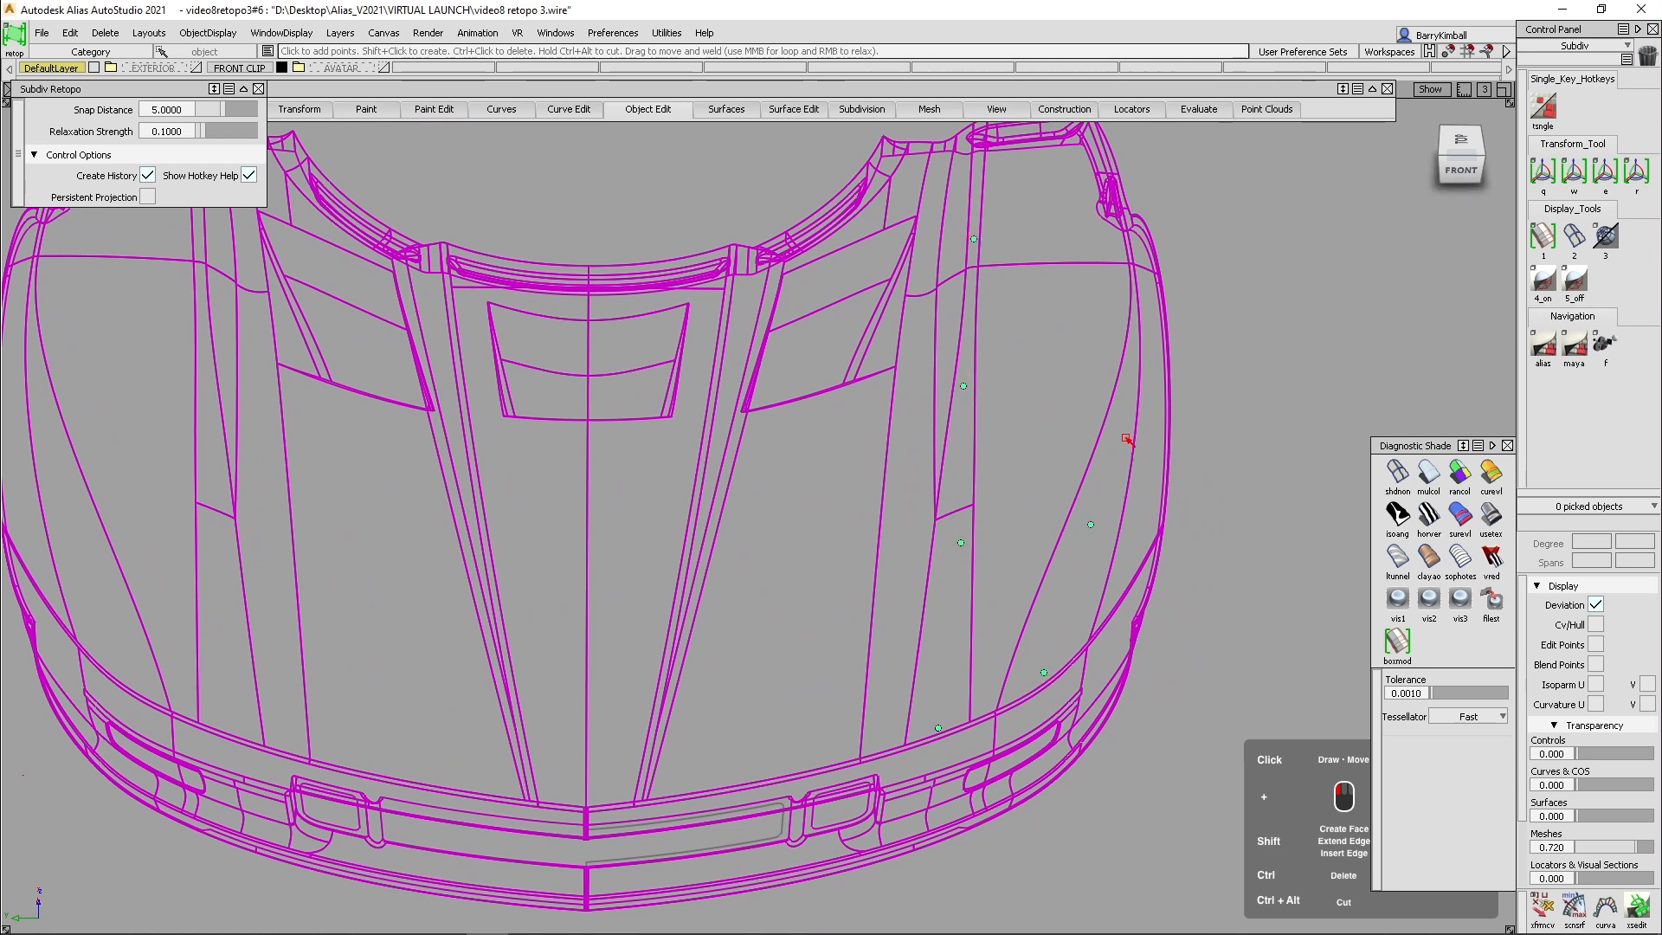
left_click_drag(1130, 355, 957, 353, "alt+shift")
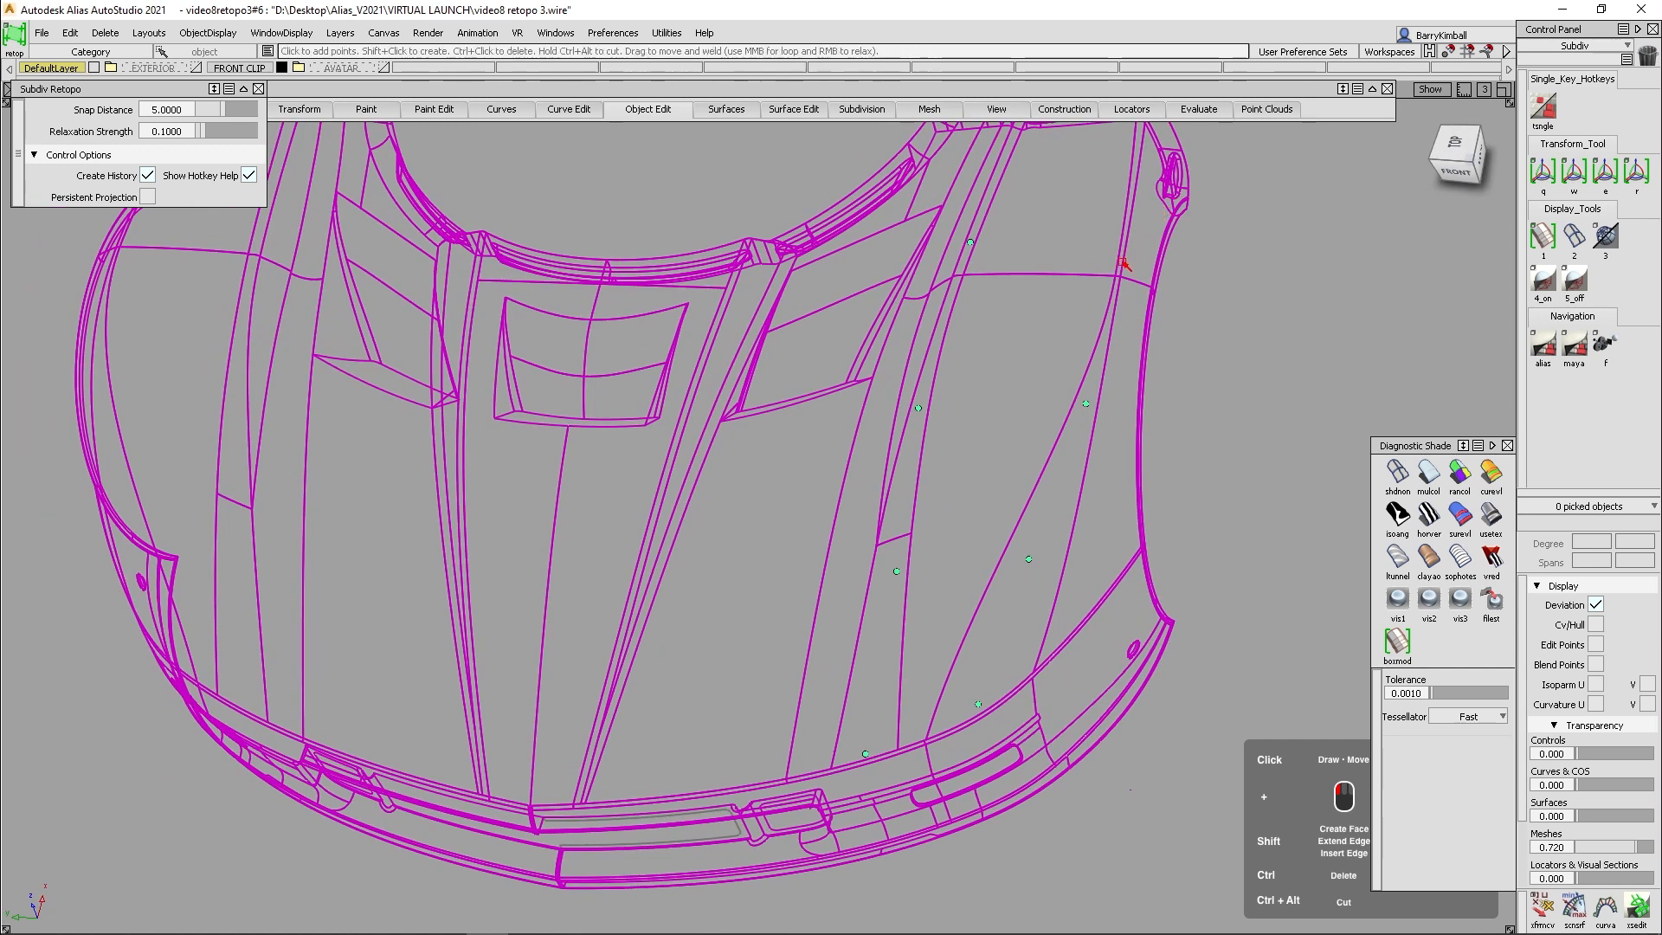
left_click(1007, 486)
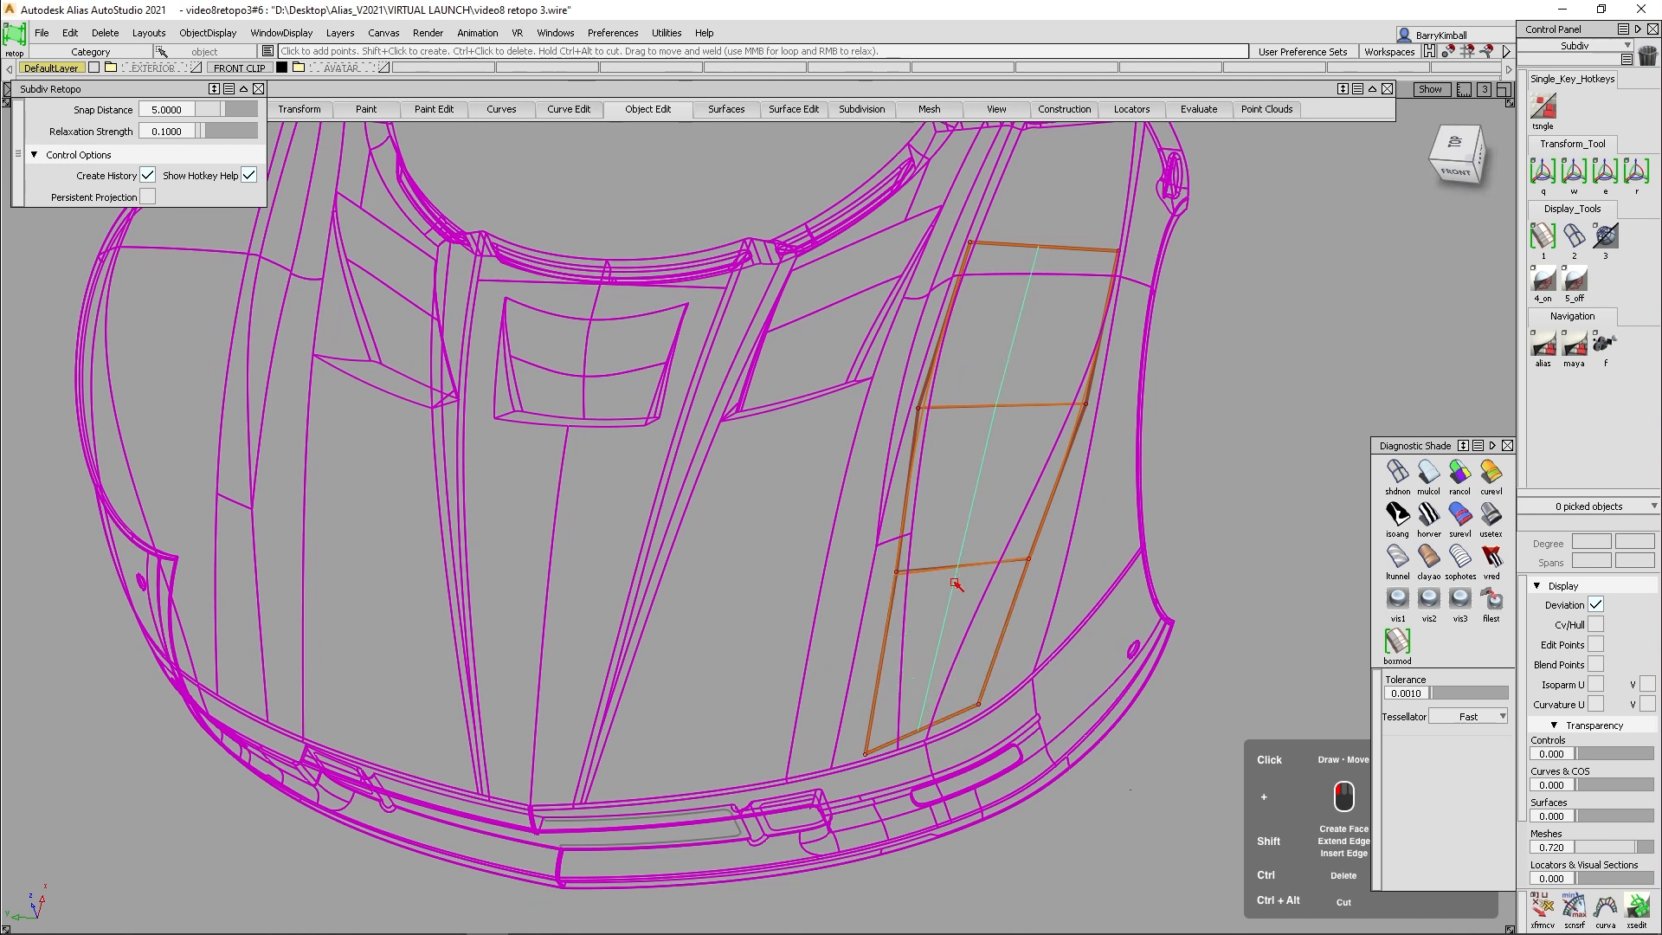
- Insert a lengthwise edge through the middle of the fender patch and extend its inboard edge by two rows of faces
left_click_drag(935, 648, 910, 504, "alt+shift")
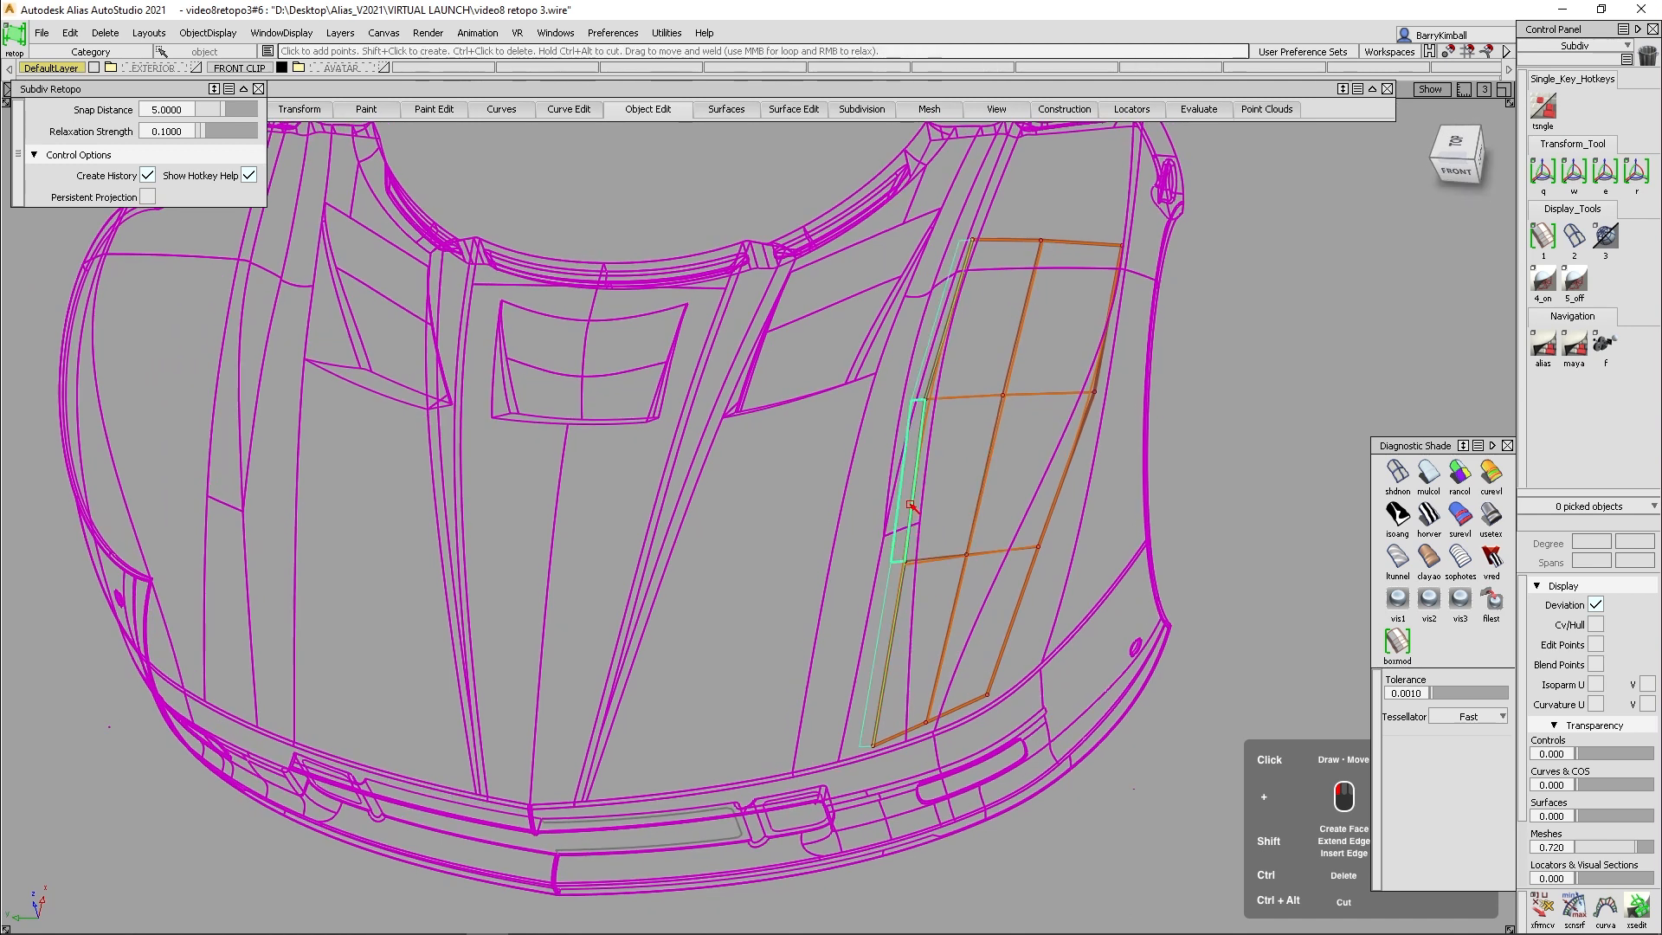
middle_click_drag(907, 505, 868, 522, "shift")
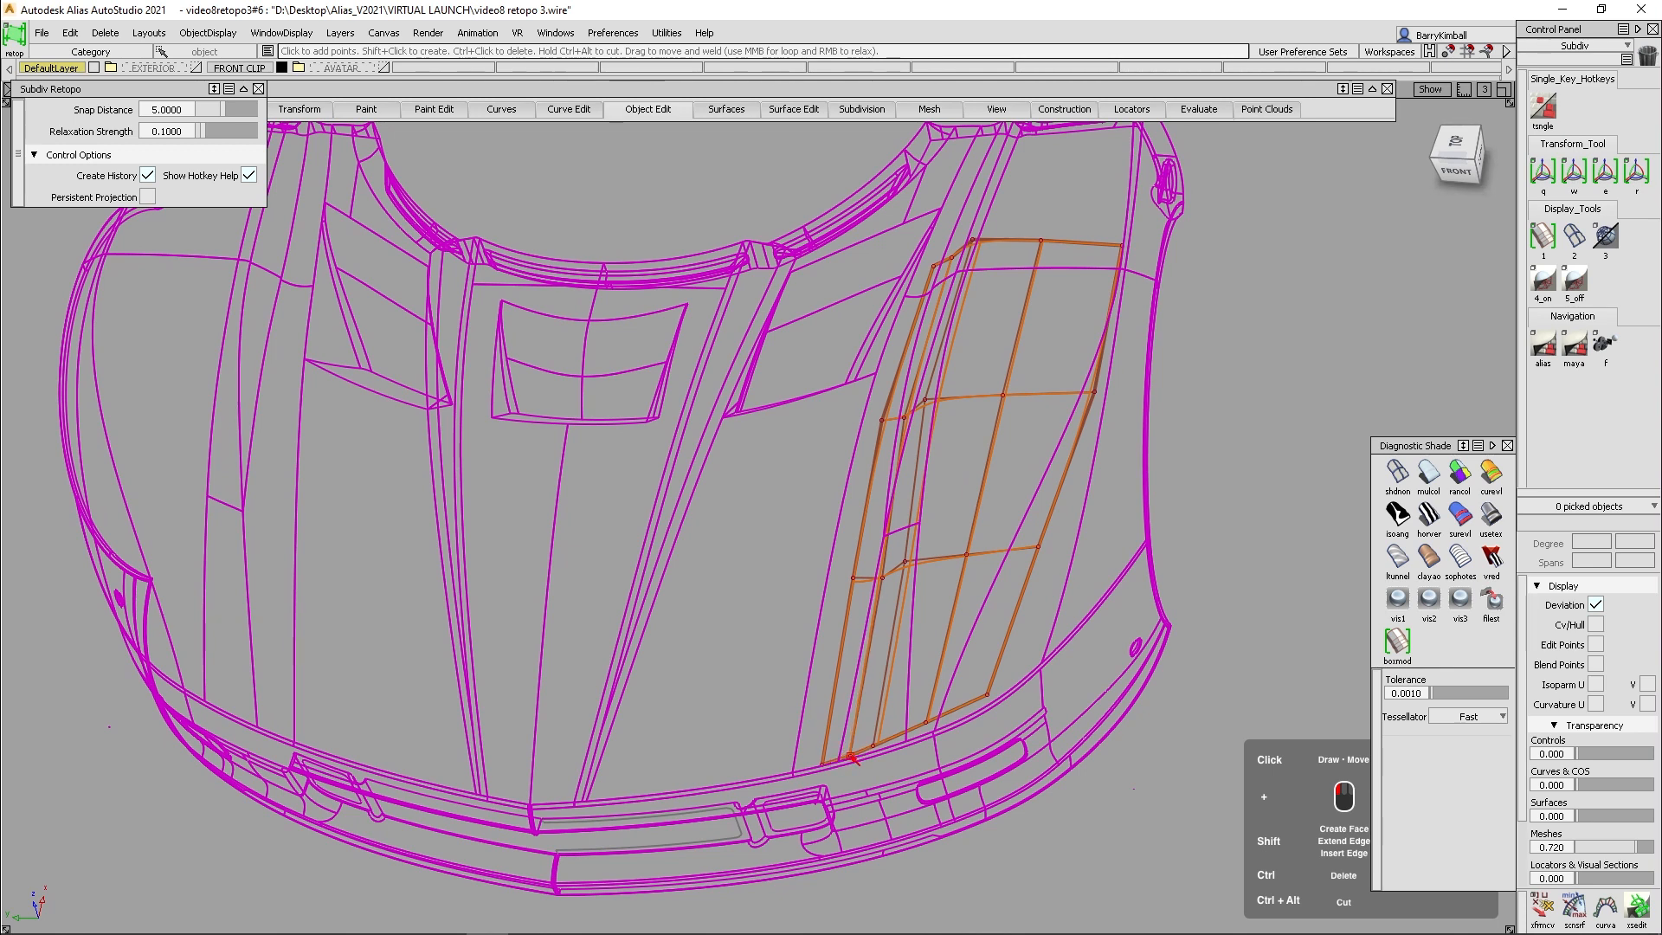
- Shade the front clip in solid blue and examine from the front, back and side how the retopo patch follows the fender
left_click_drag(887, 605, 1129, 557, "alt+shift")
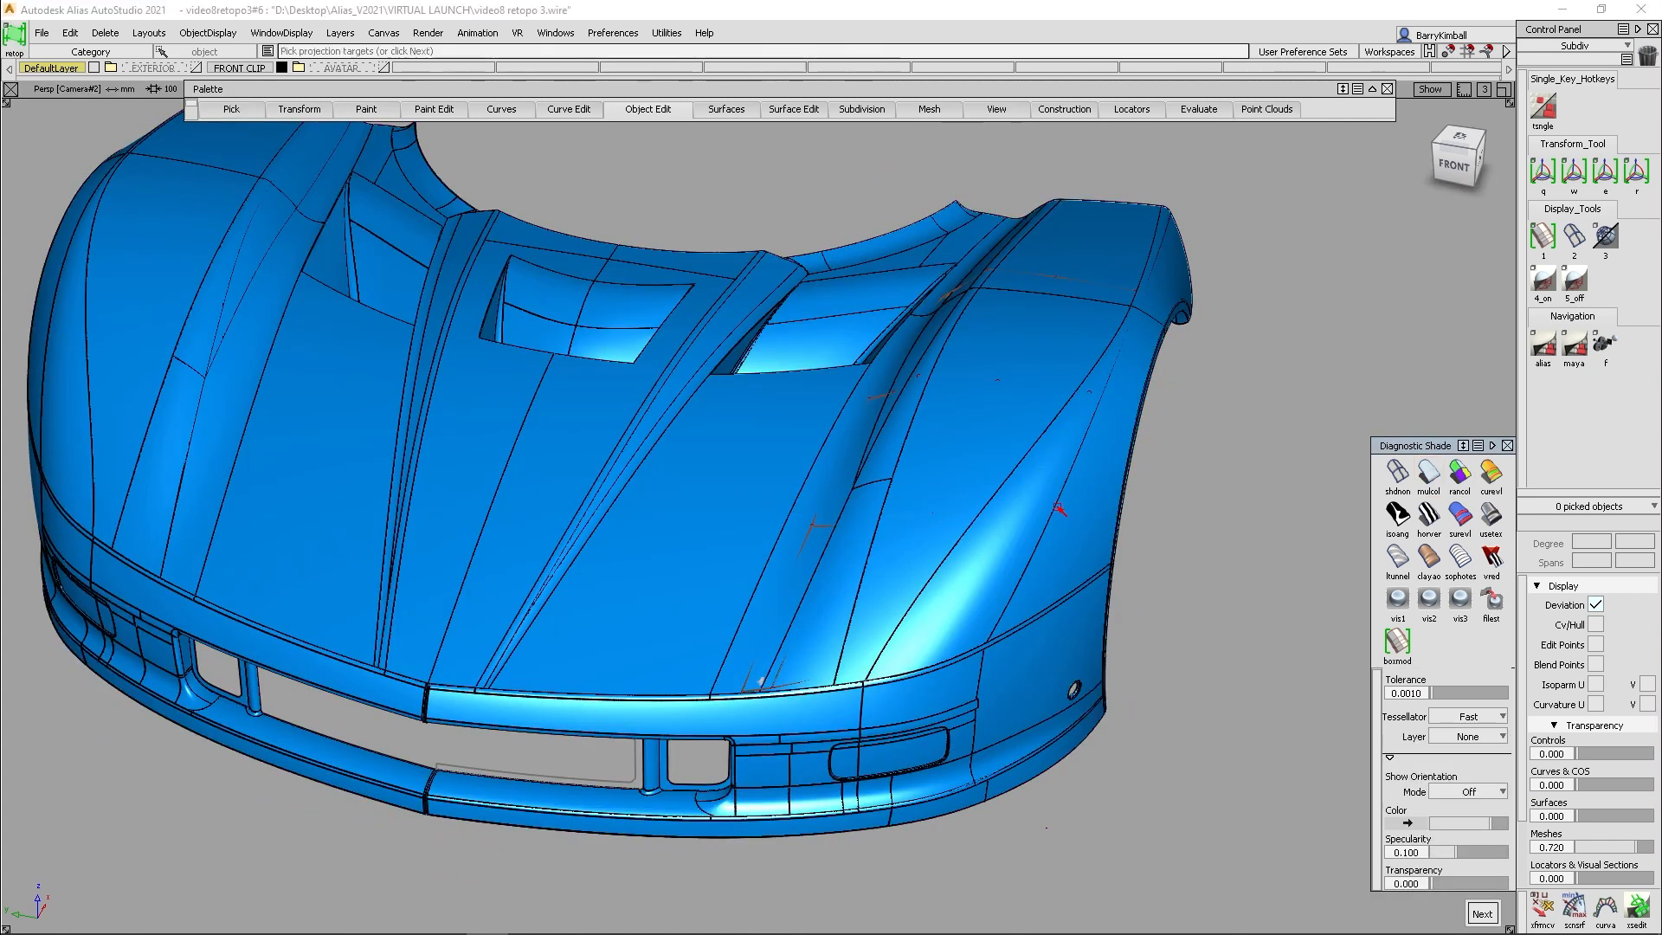
left_click_drag(1057, 508, 887, 535, "alt+shift")
right_click_drag(887, 535, 879, 502, "alt+shift")
middle_click_drag(880, 501, 893, 451, "alt+shift")
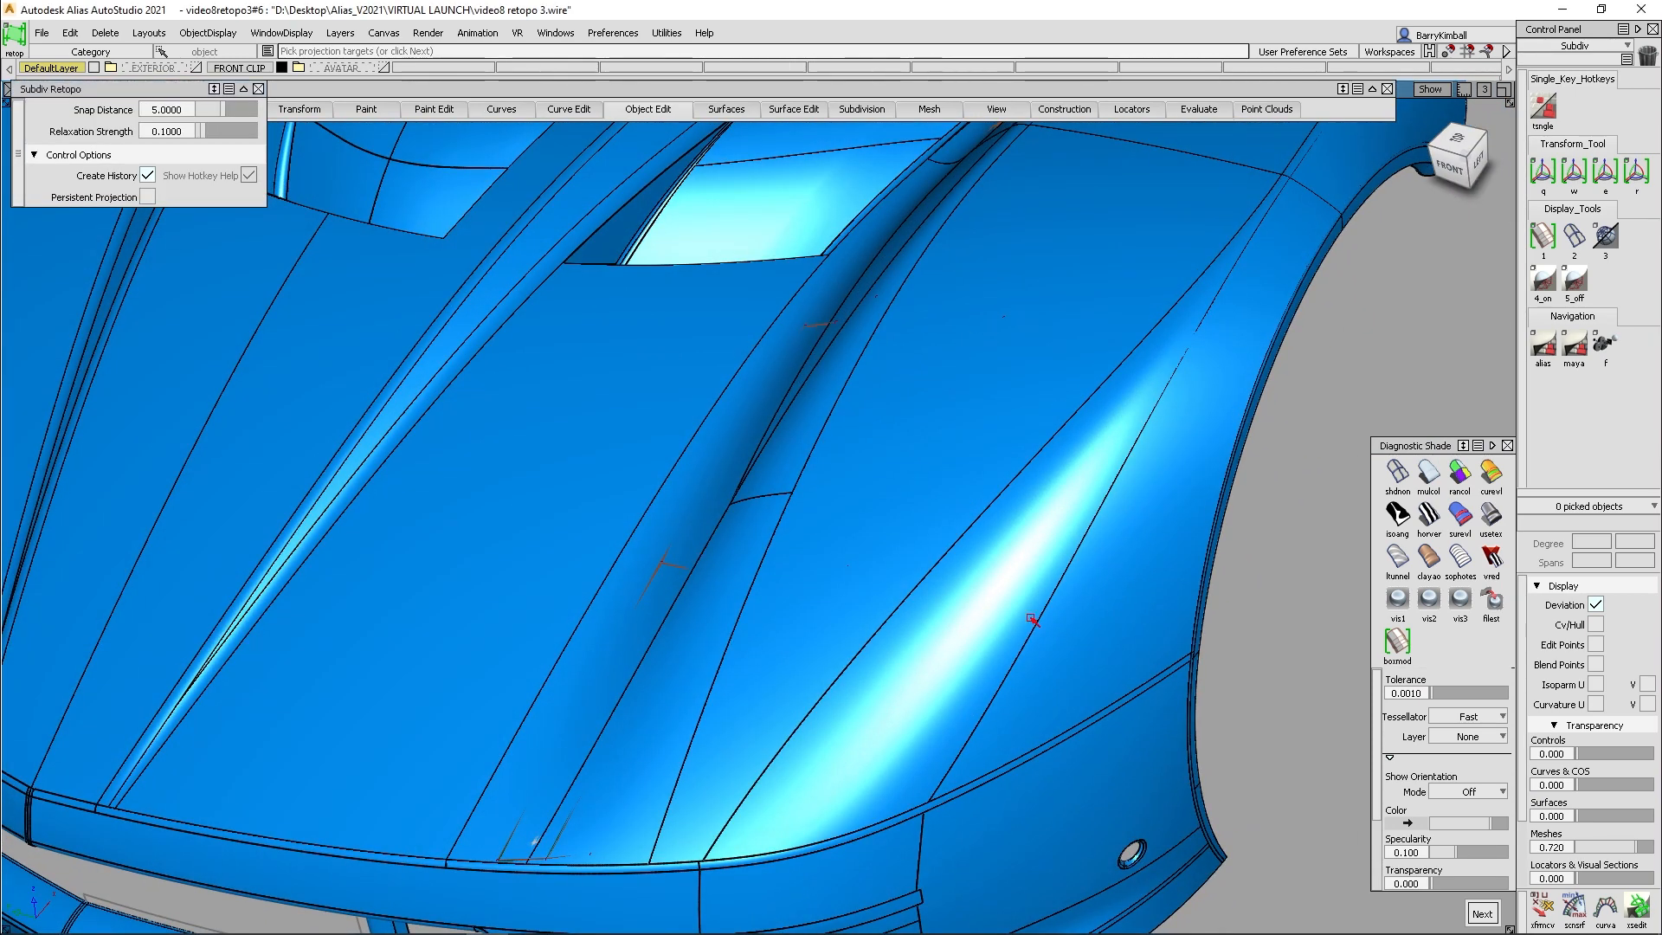
left_click_drag(1156, 380, 842, 396, "alt+shift")
left_click_drag(977, 255, 965, 308, "alt+shift")
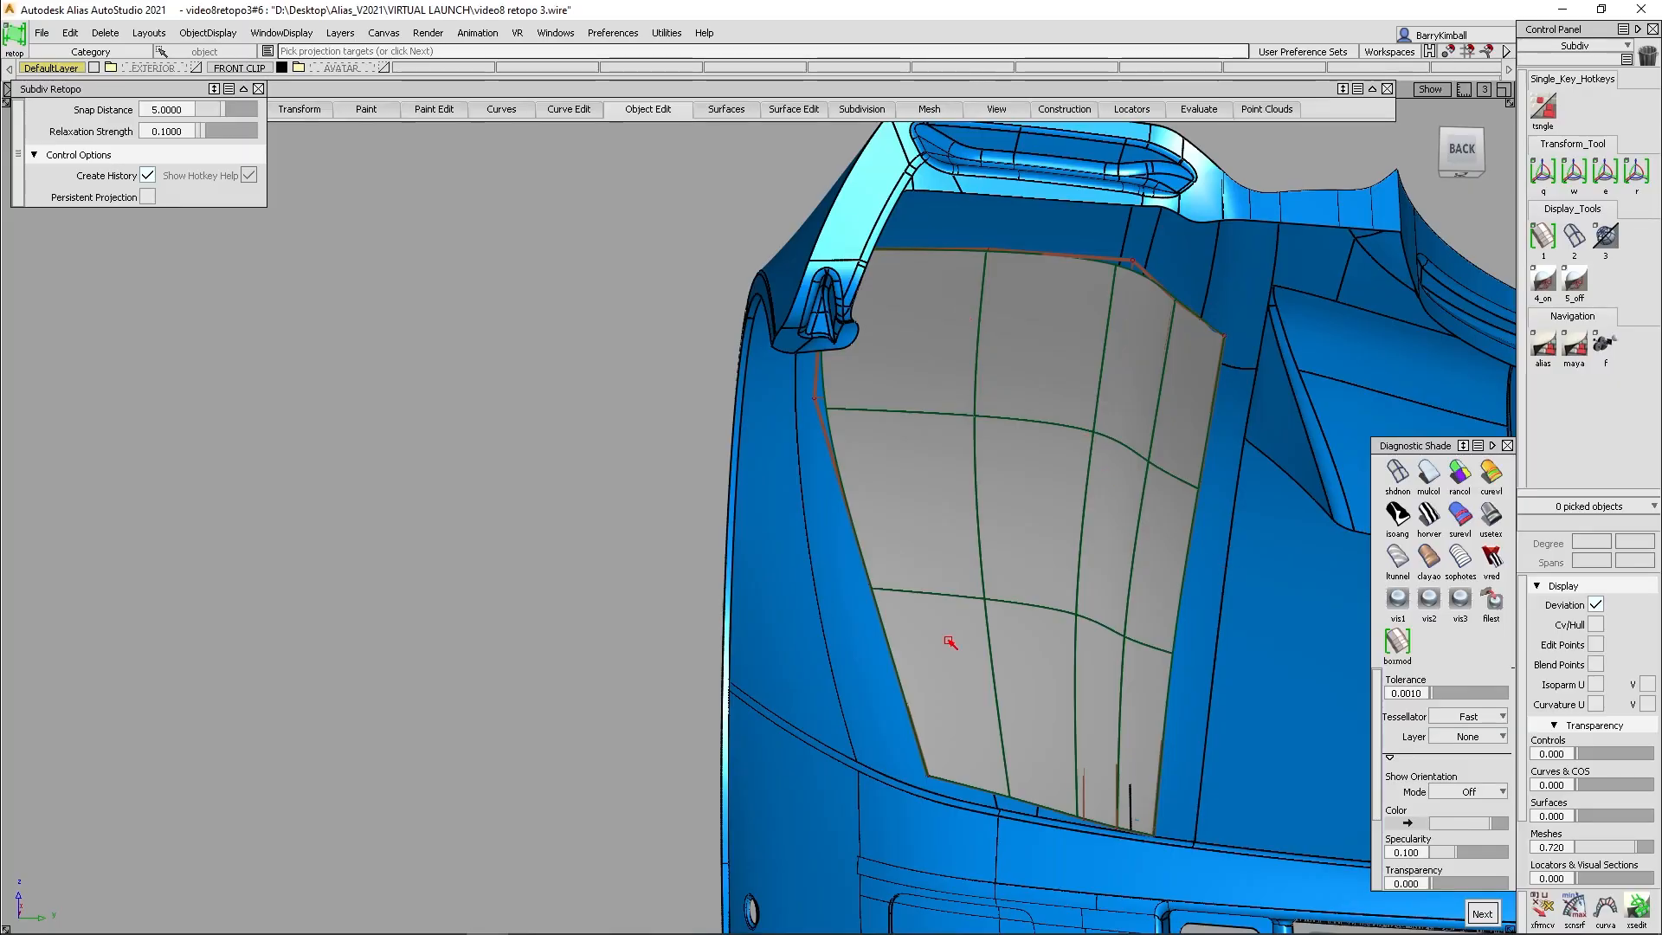
left_click_drag(690, 493, 1281, 554, "alt+shift")
left_click_drag(562, 511, 662, 540, "alt+shift")
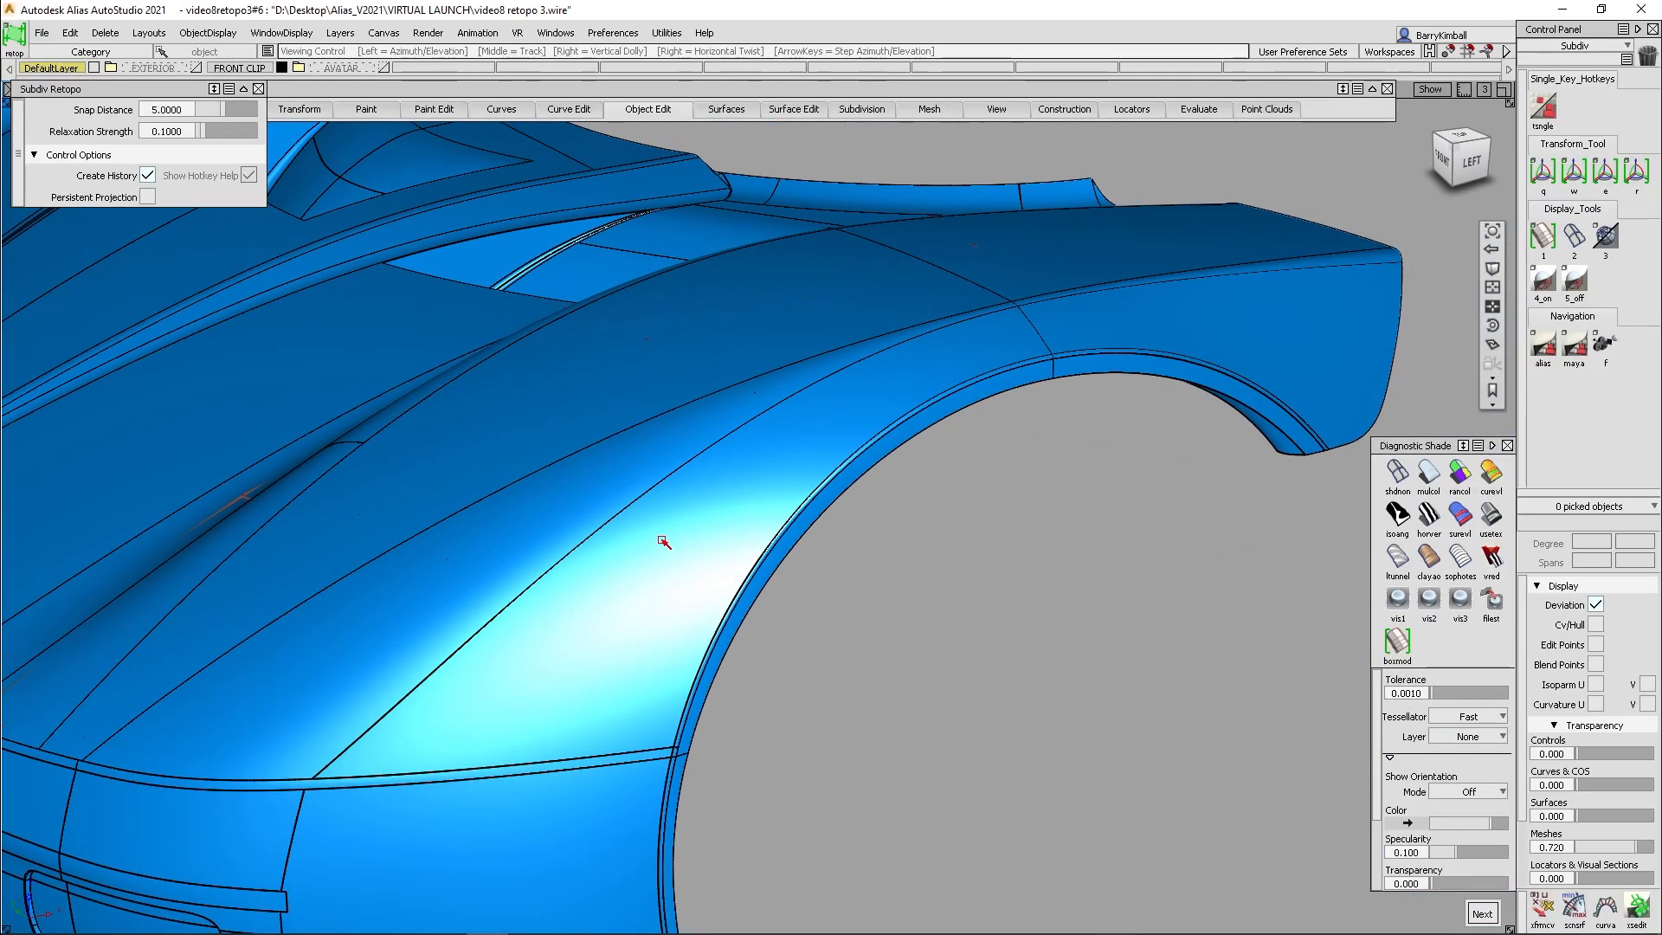
middle_click_drag(632, 625, 761, 598, "alt+shift")
right_click_drag(761, 582, 667, 610, "alt+shift")
left_click_drag(667, 610, 763, 597, "alt+shift")
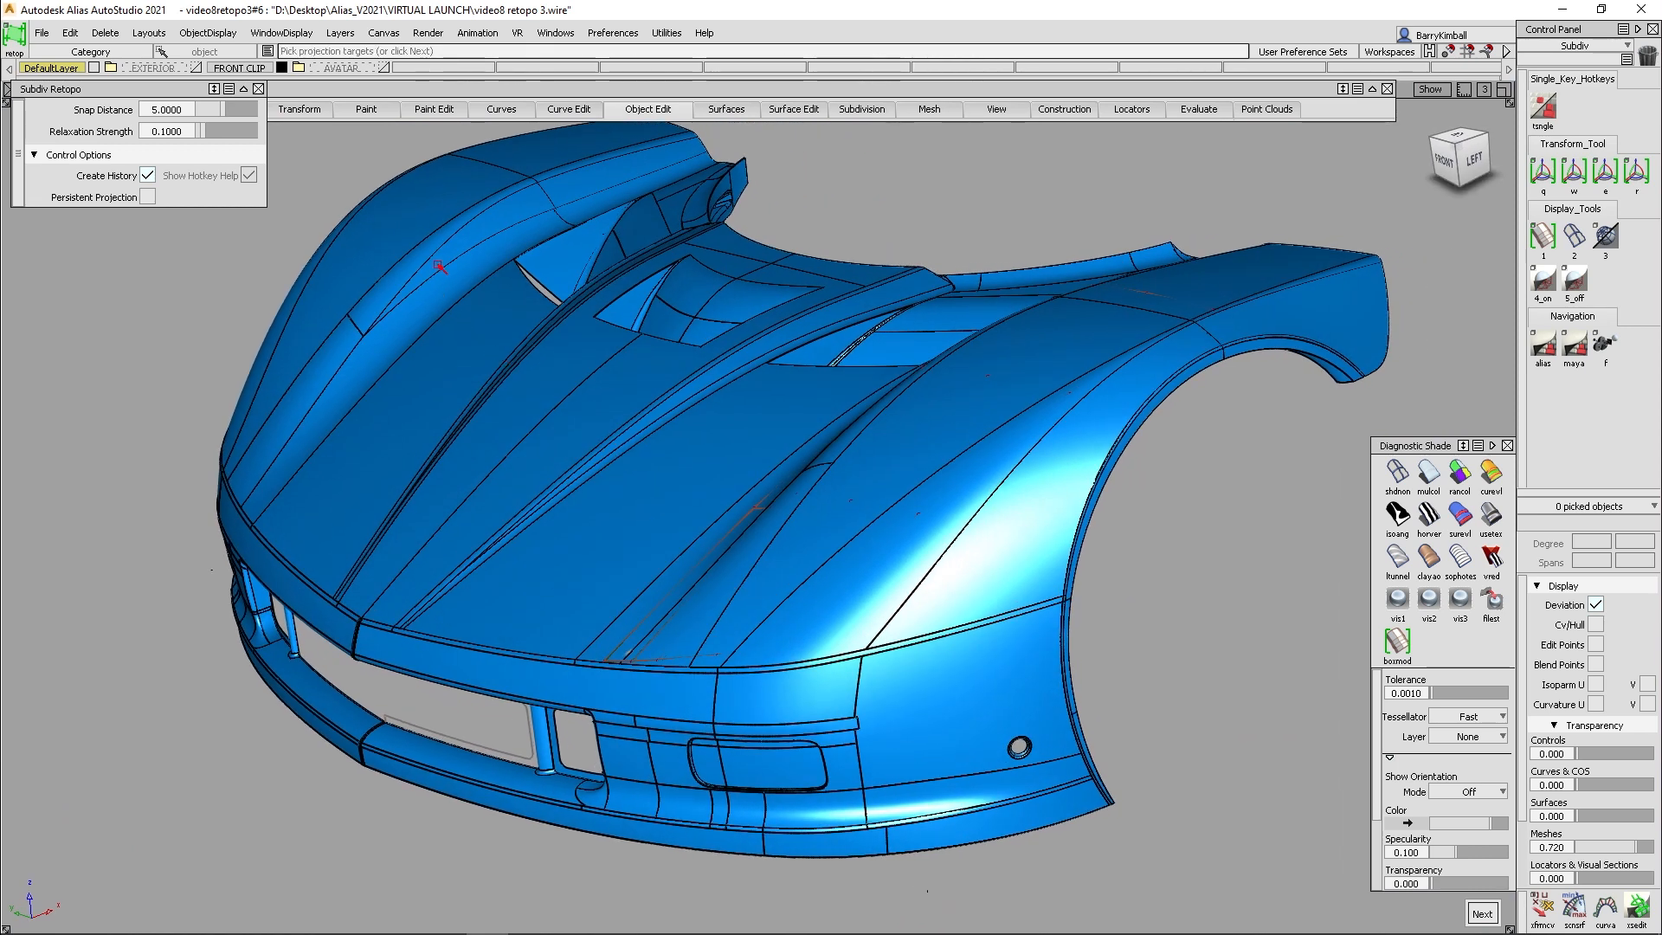
- Leave the retopo tool and use the view bookmarks to bring up the avatar's finished helmet
left_click_drag(873, 341, 841, 261, "ctrl+shift")
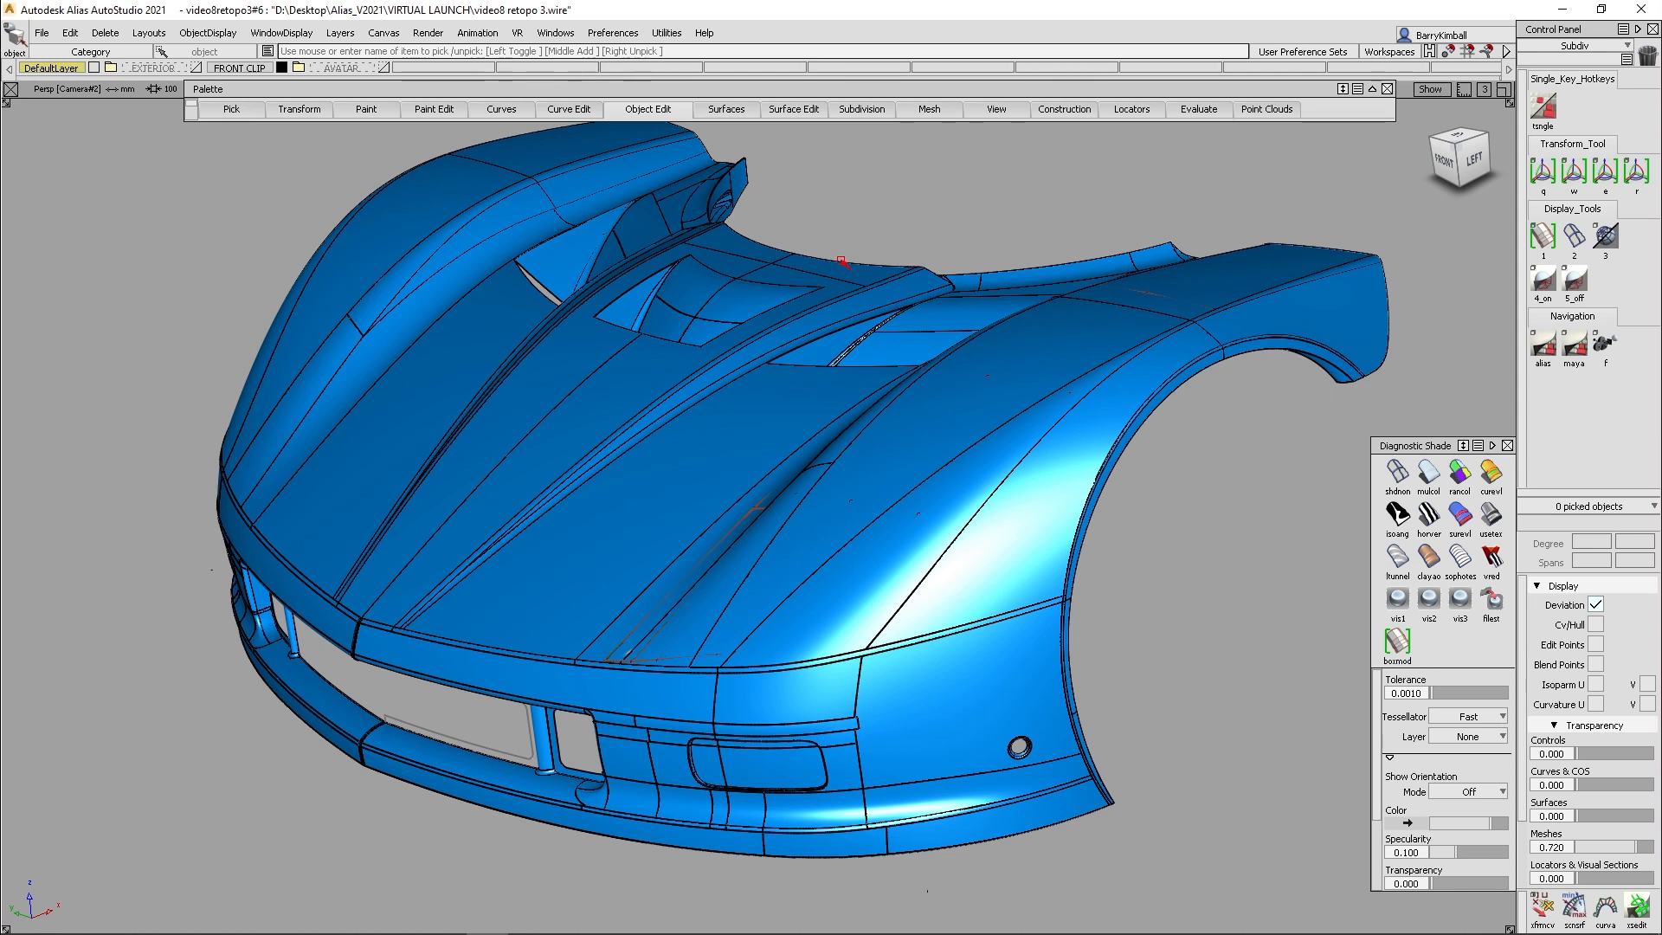
mouse_move(1441, 262)
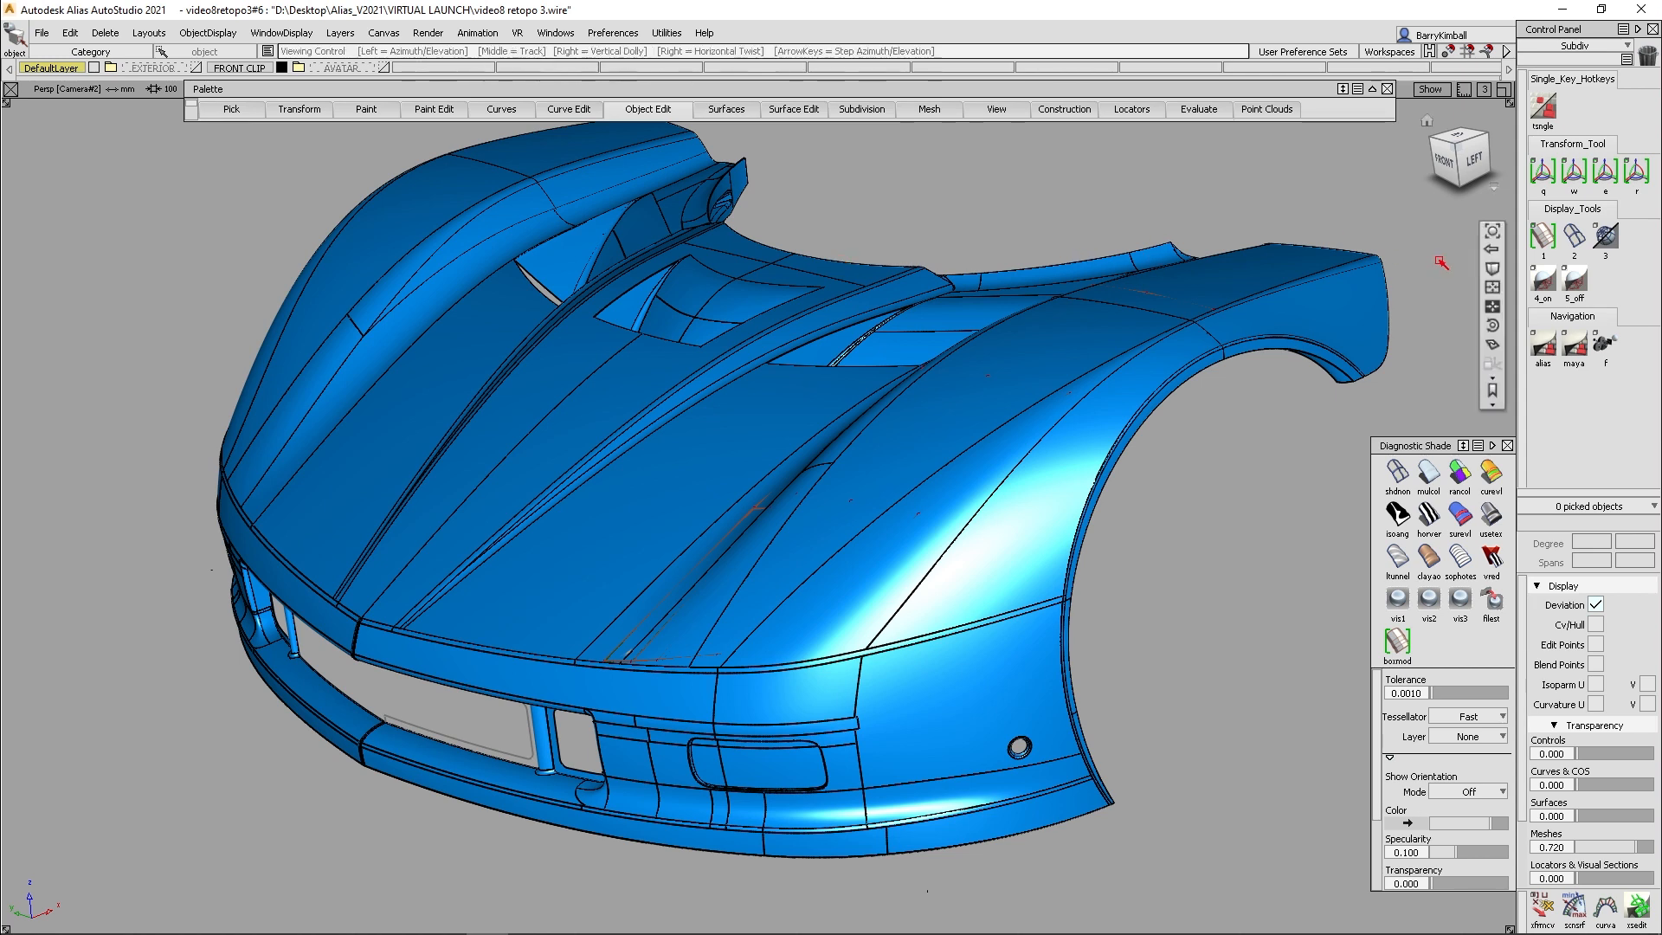
left_click(1493, 394)
left_click(1437, 454)
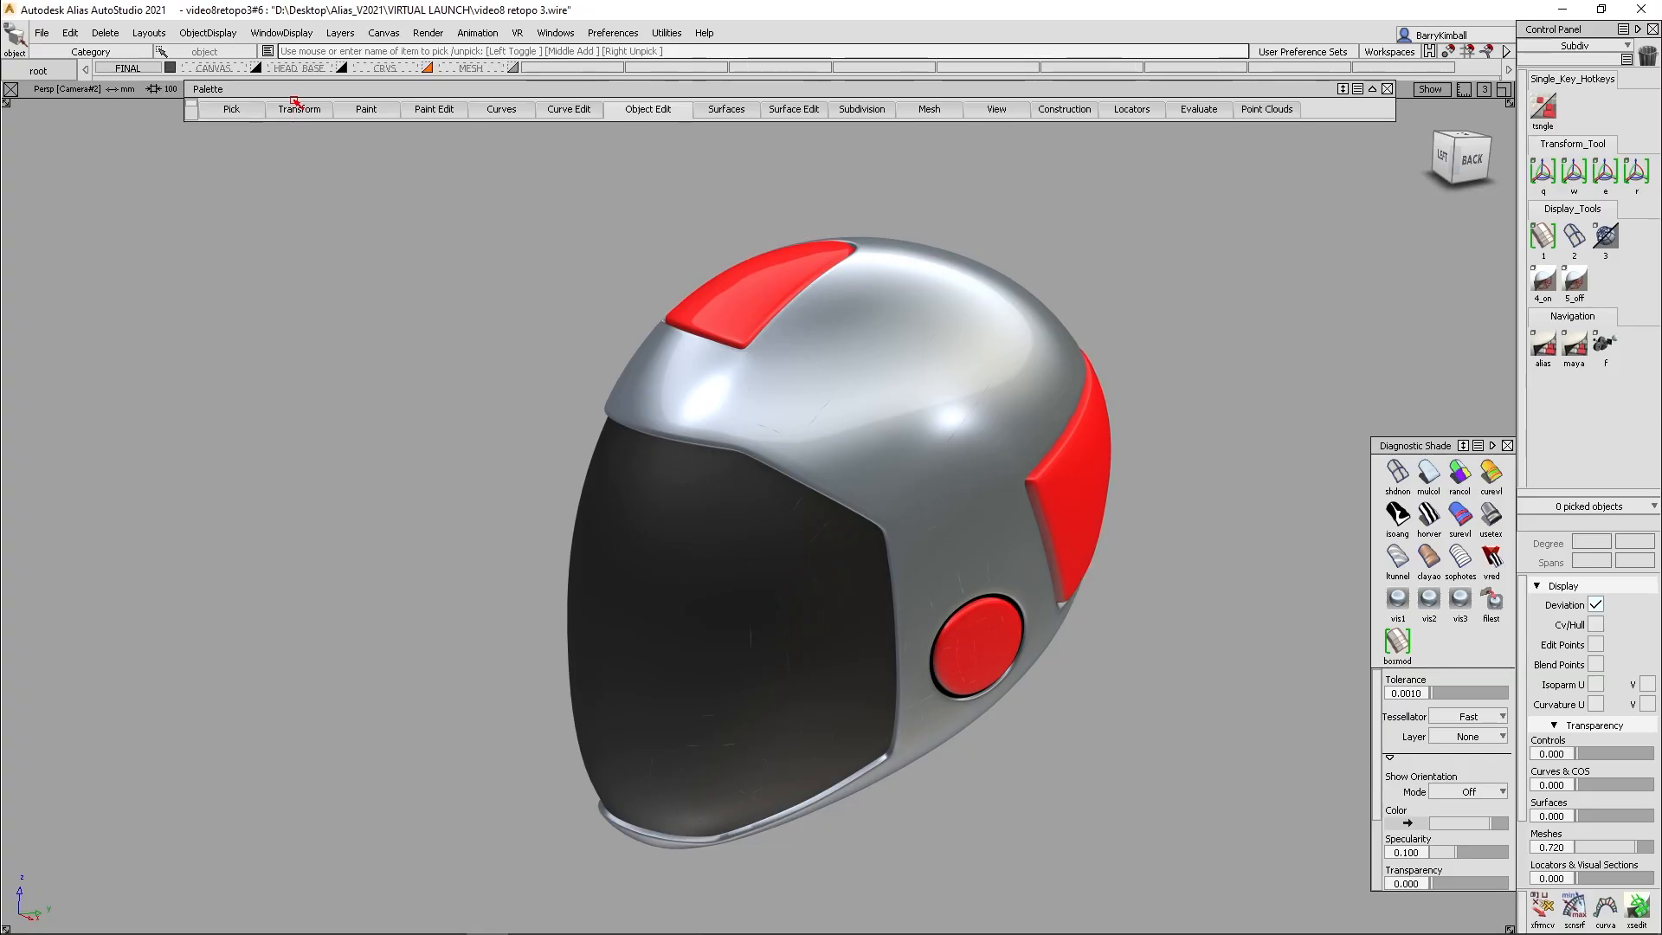
- Hide the FINAL helmet layer and examine the head base with its curves, starting from the Setup bookmark
left_click(172, 67)
left_click(1492, 391)
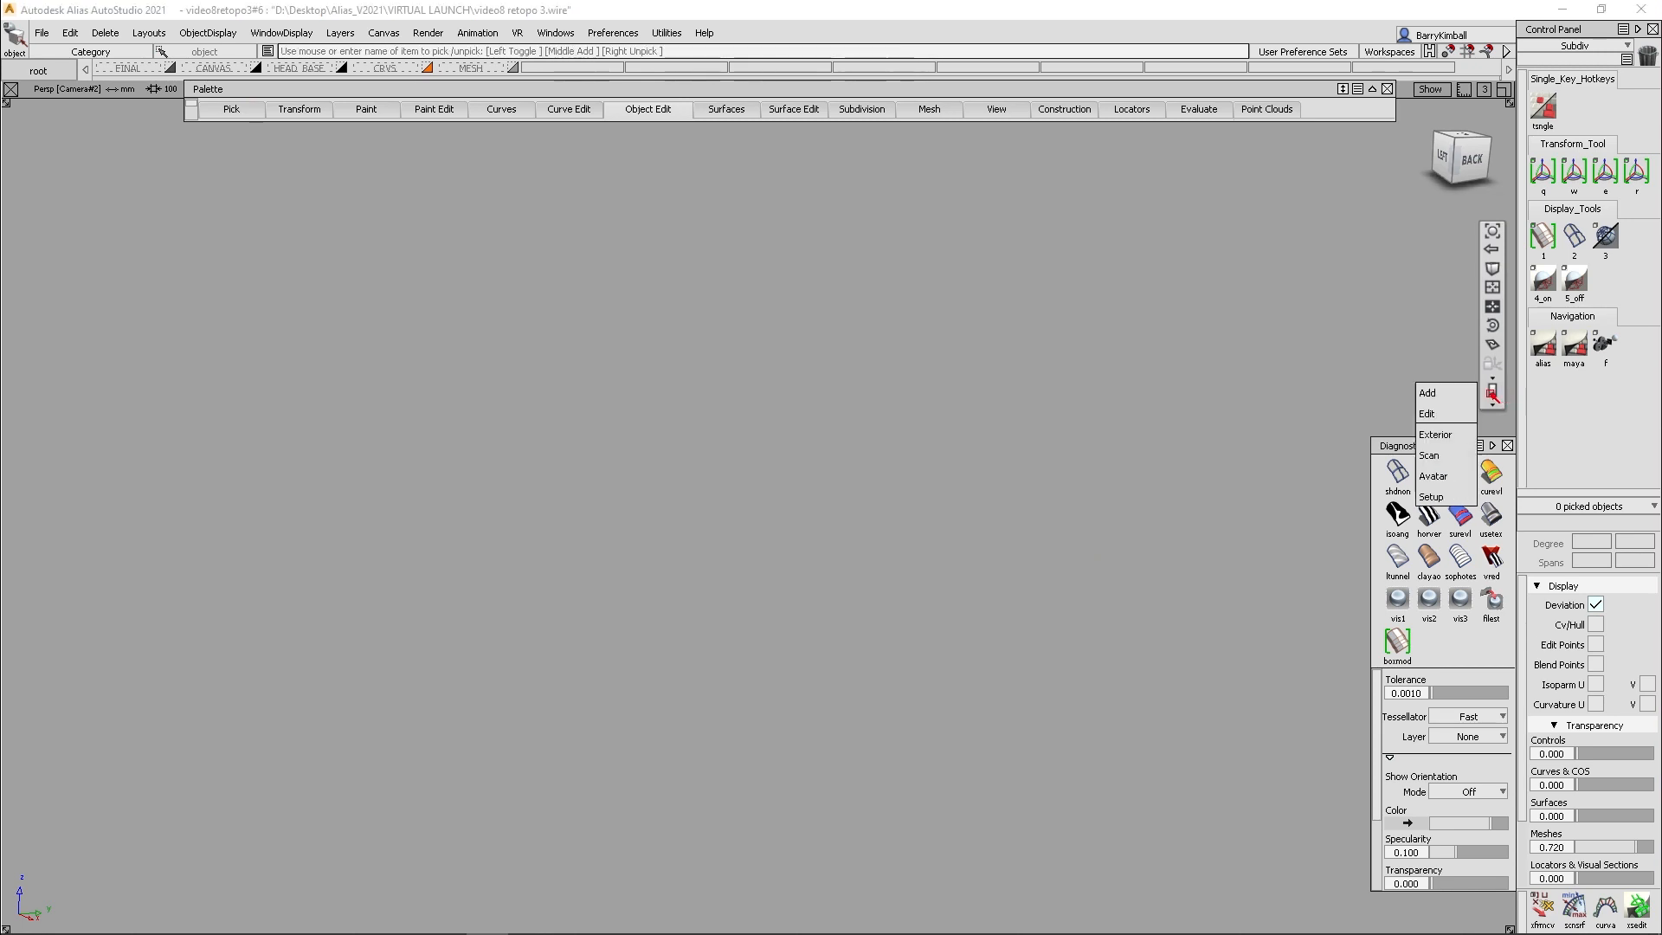
left_click(1432, 497)
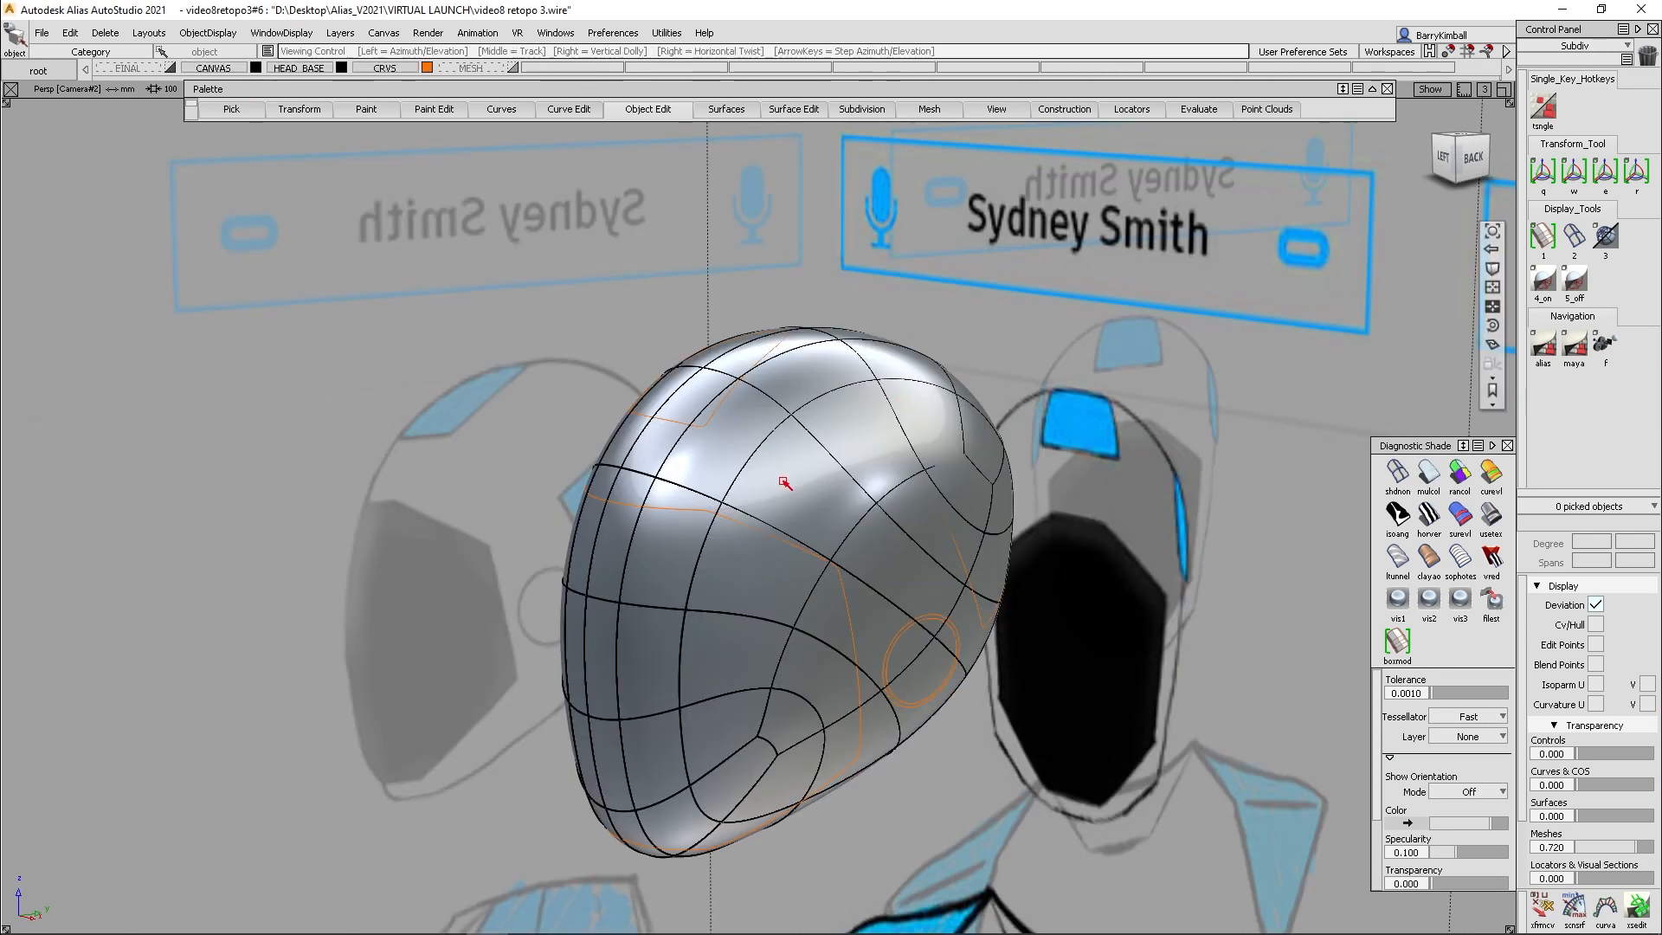
left_click_drag(790, 475, 802, 480, "alt+shift")
mouse_move(822, 556)
left_mouse_down("alt+shift")
mouse_move(710, 465)
mouse_move(894, 575)
mouse_move(381, 501)
mouse_move(583, 526)
left_mouse_up("alt+shift")
mouse_move(583, 526)
right_mouse_down("alt+shift")
mouse_move(595, 504)
mouse_move(693, 516)
mouse_move(697, 542)
right_mouse_up("alt+shift")
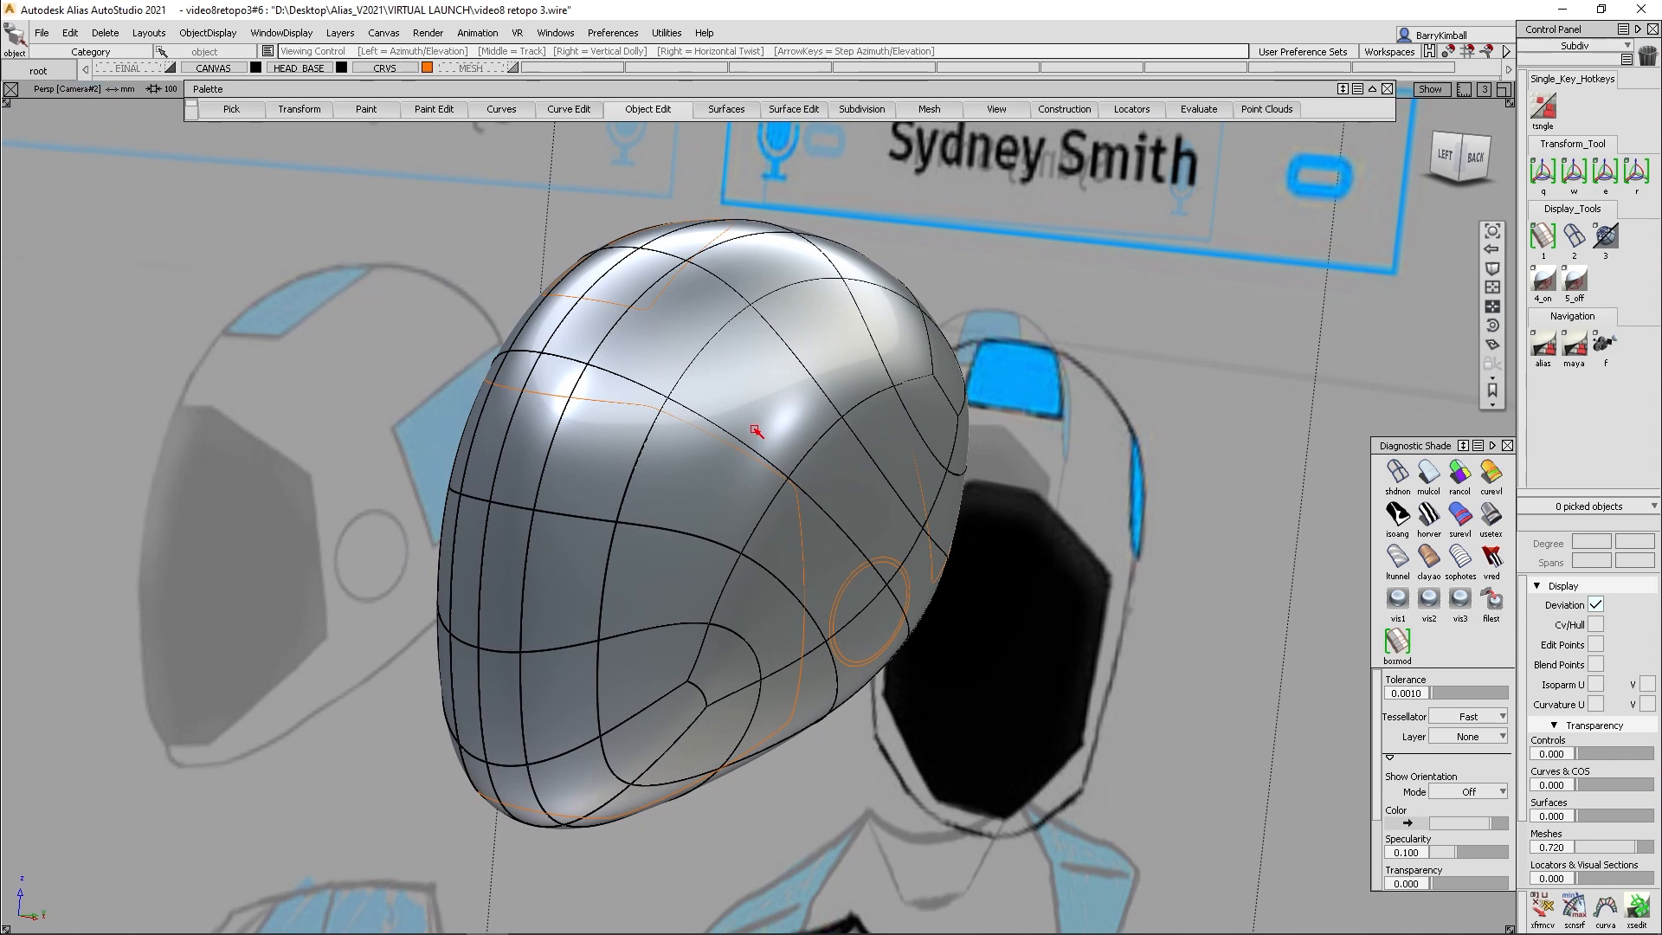
middle_click_drag(755, 430, 759, 415, "alt+shift")
right_click_drag(759, 415, 755, 402, "alt+shift")
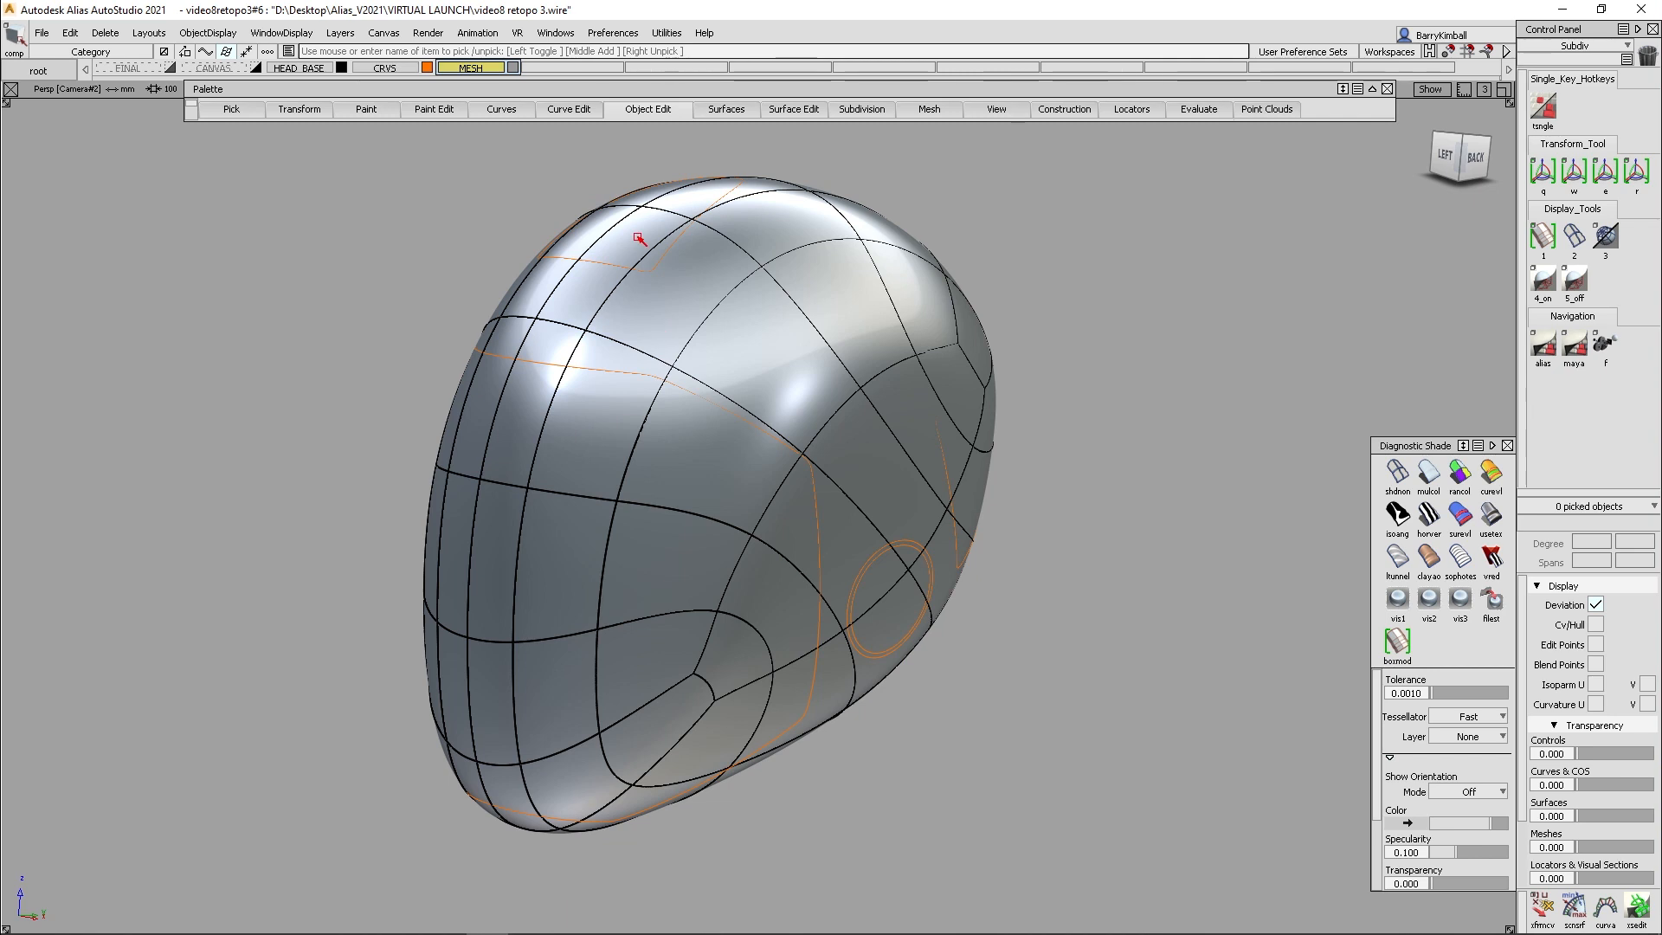
- Convert the head base subdivision into a mesh with Subdiv to Mesh and hide the HEAD BASE layer
left_click_drag(648, 200, 661, 267, "ctrl+shift")
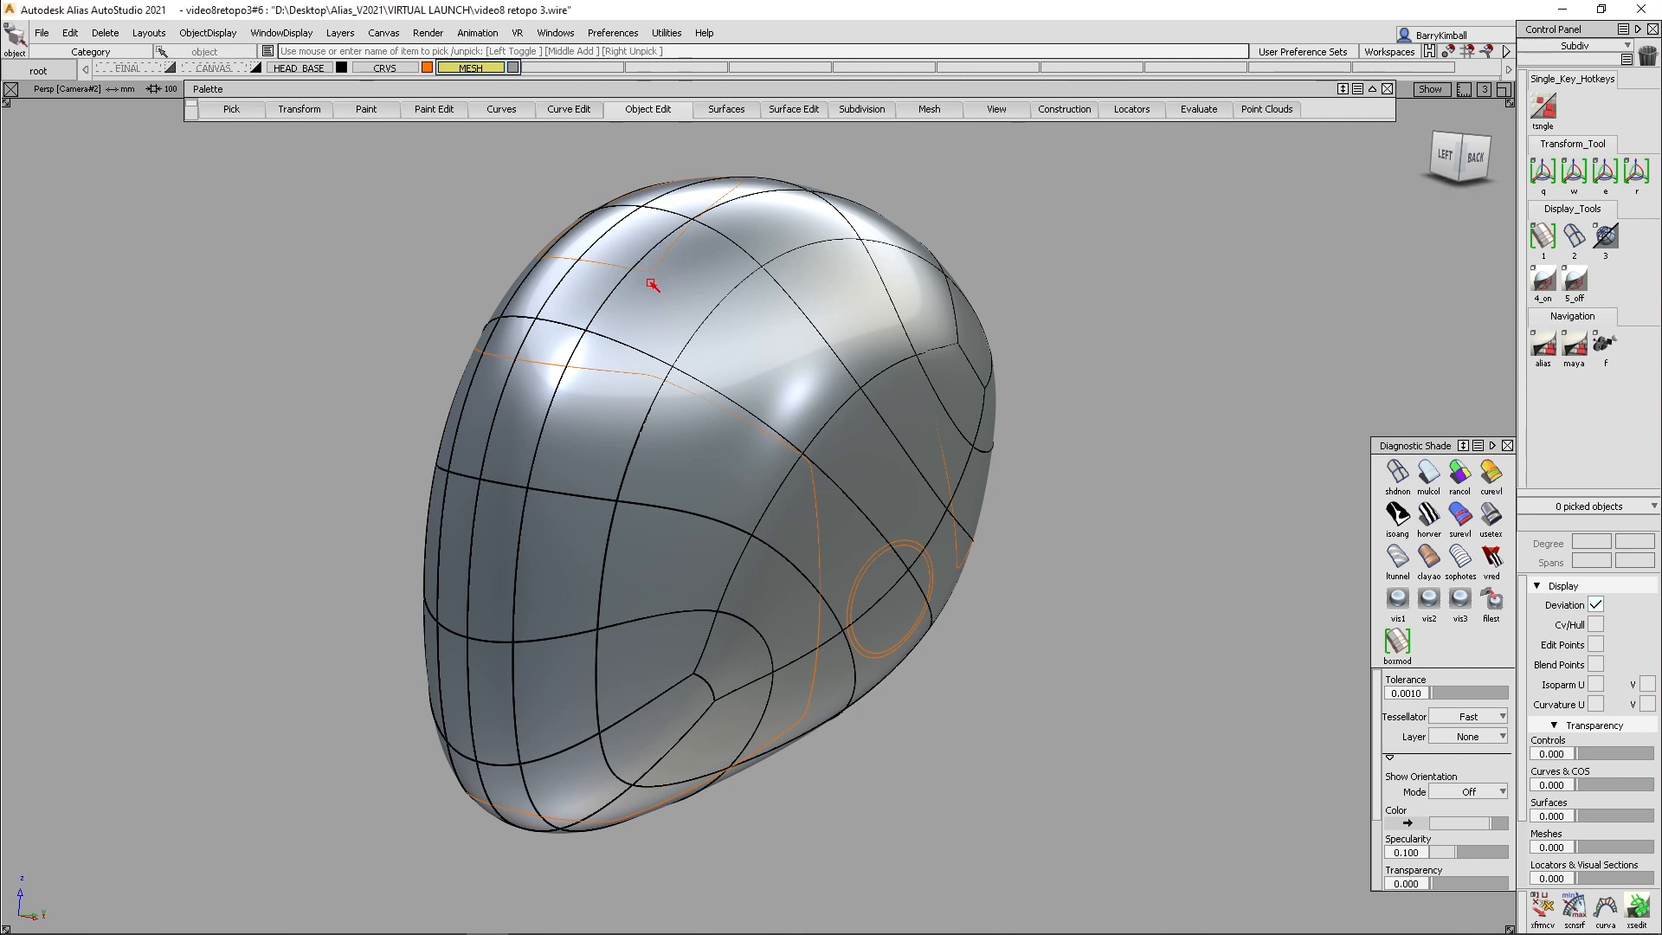
left_click(652, 284)
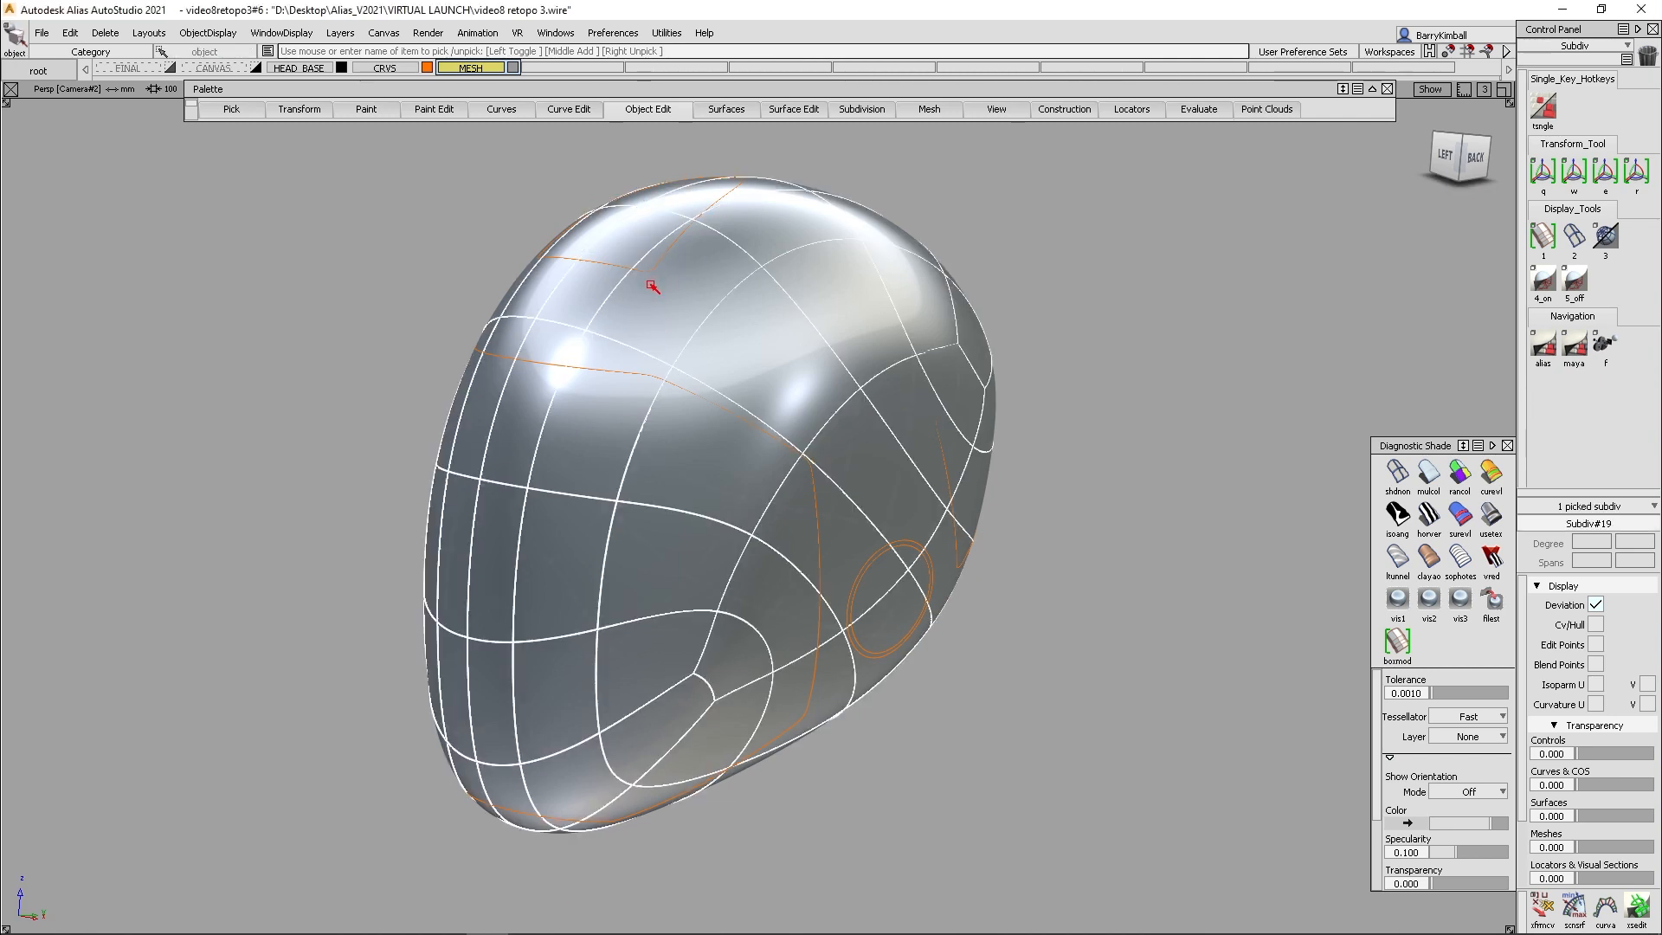
left_click(928, 108)
mouse_move(938, 128)
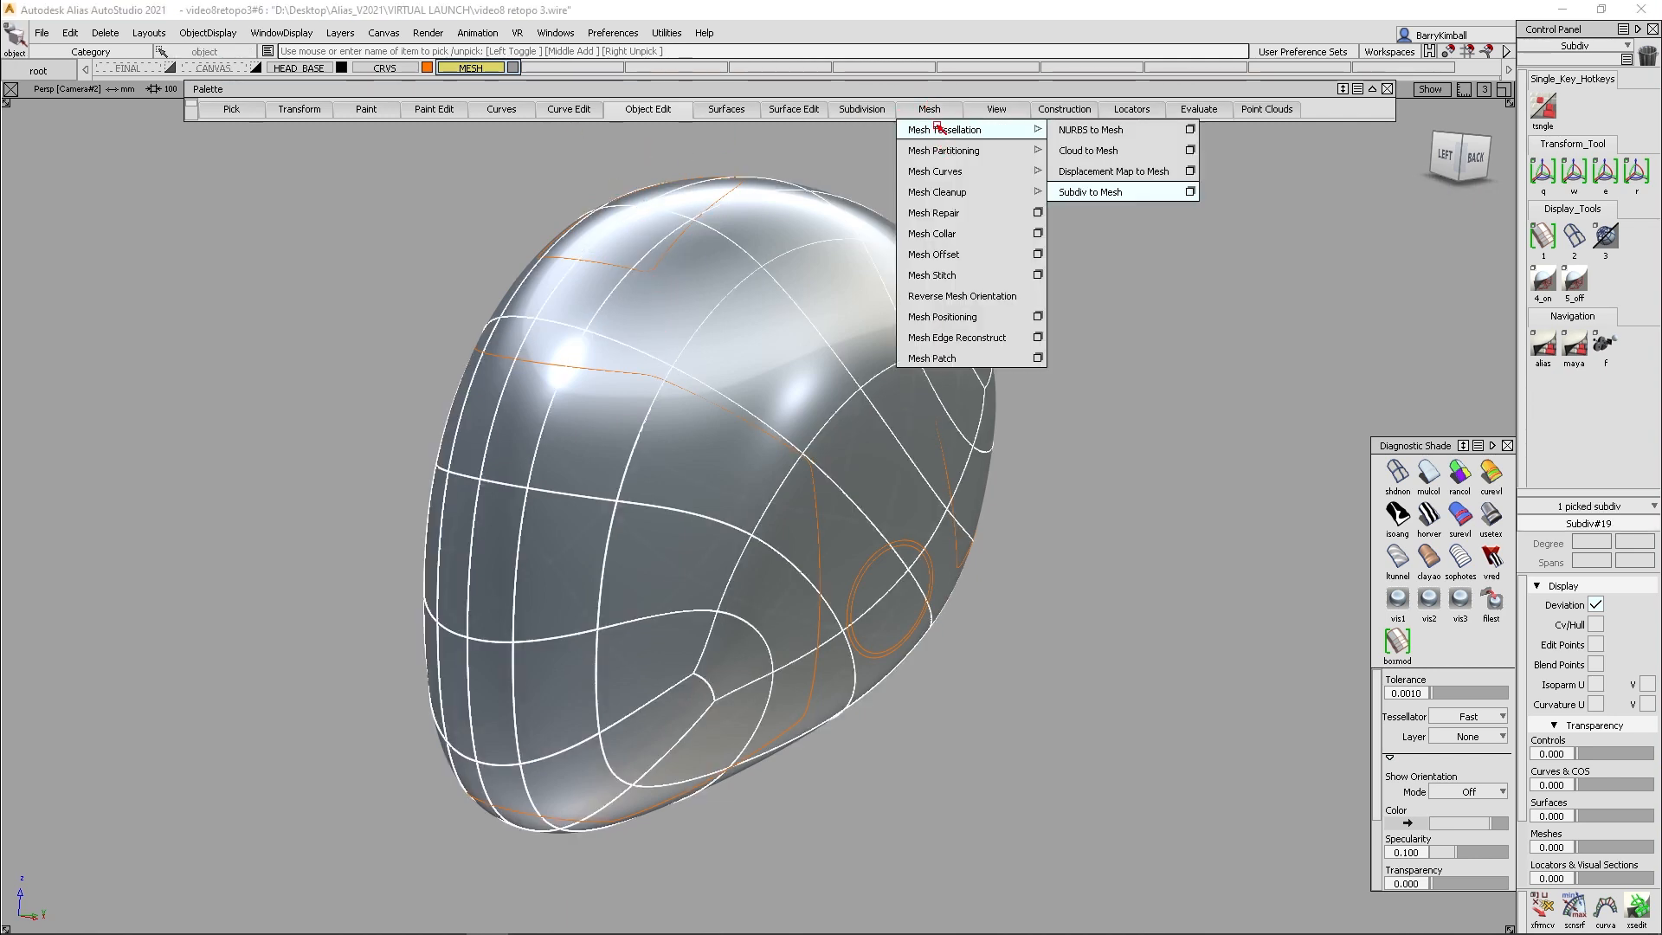
left_click(1124, 193)
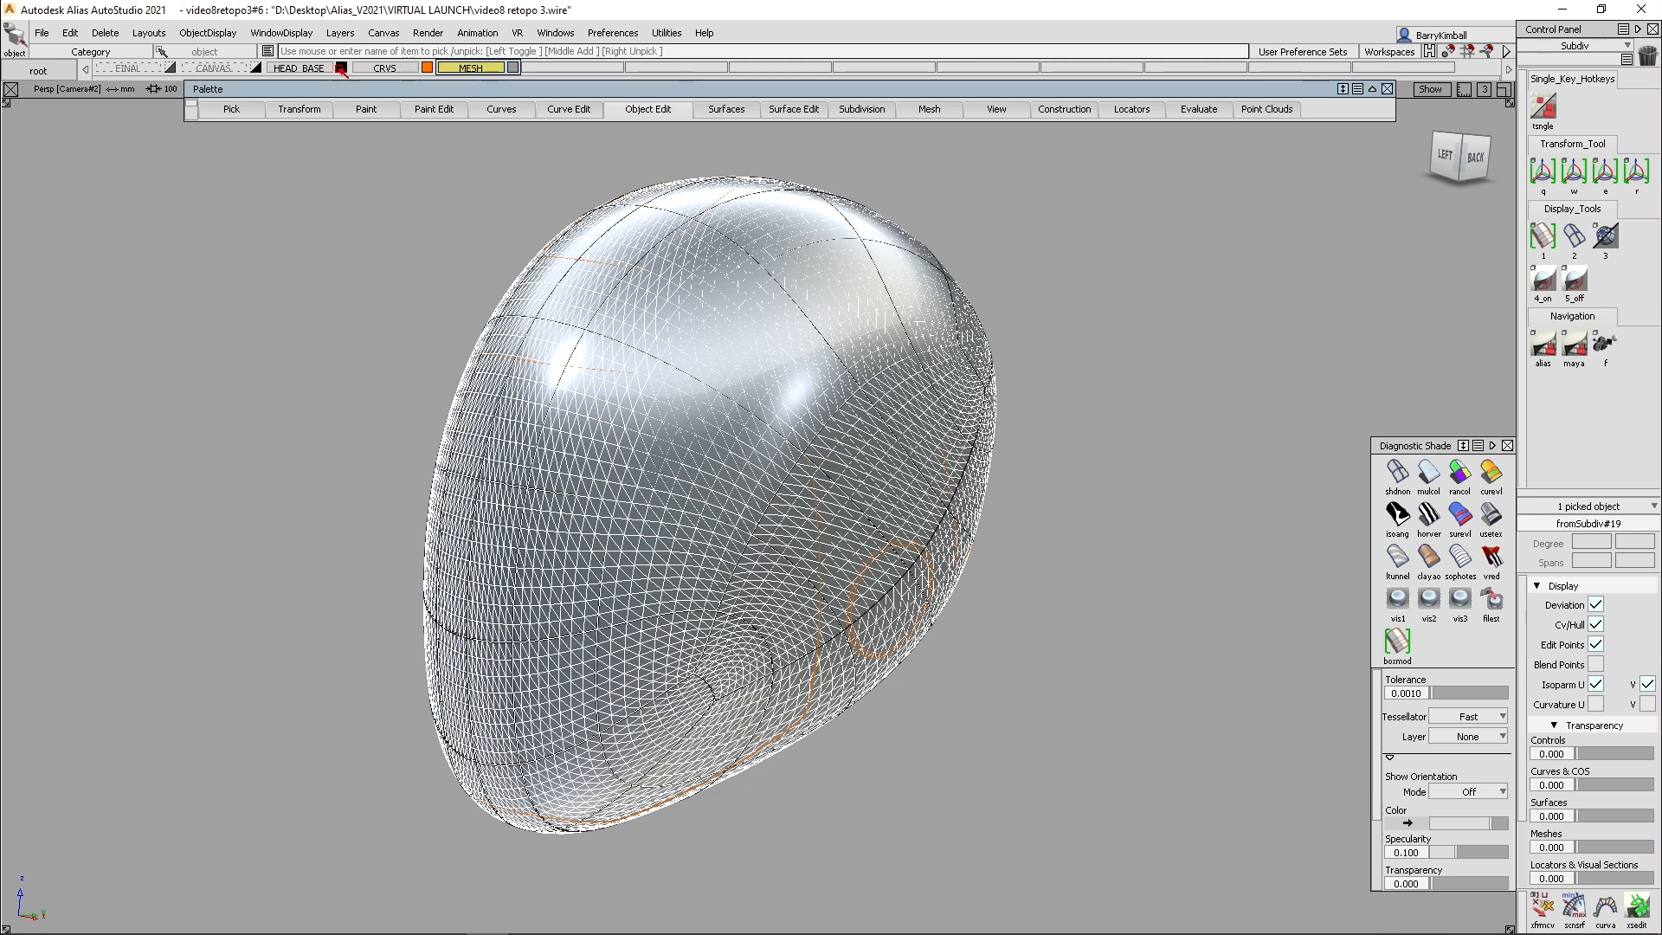
left_click(341, 69)
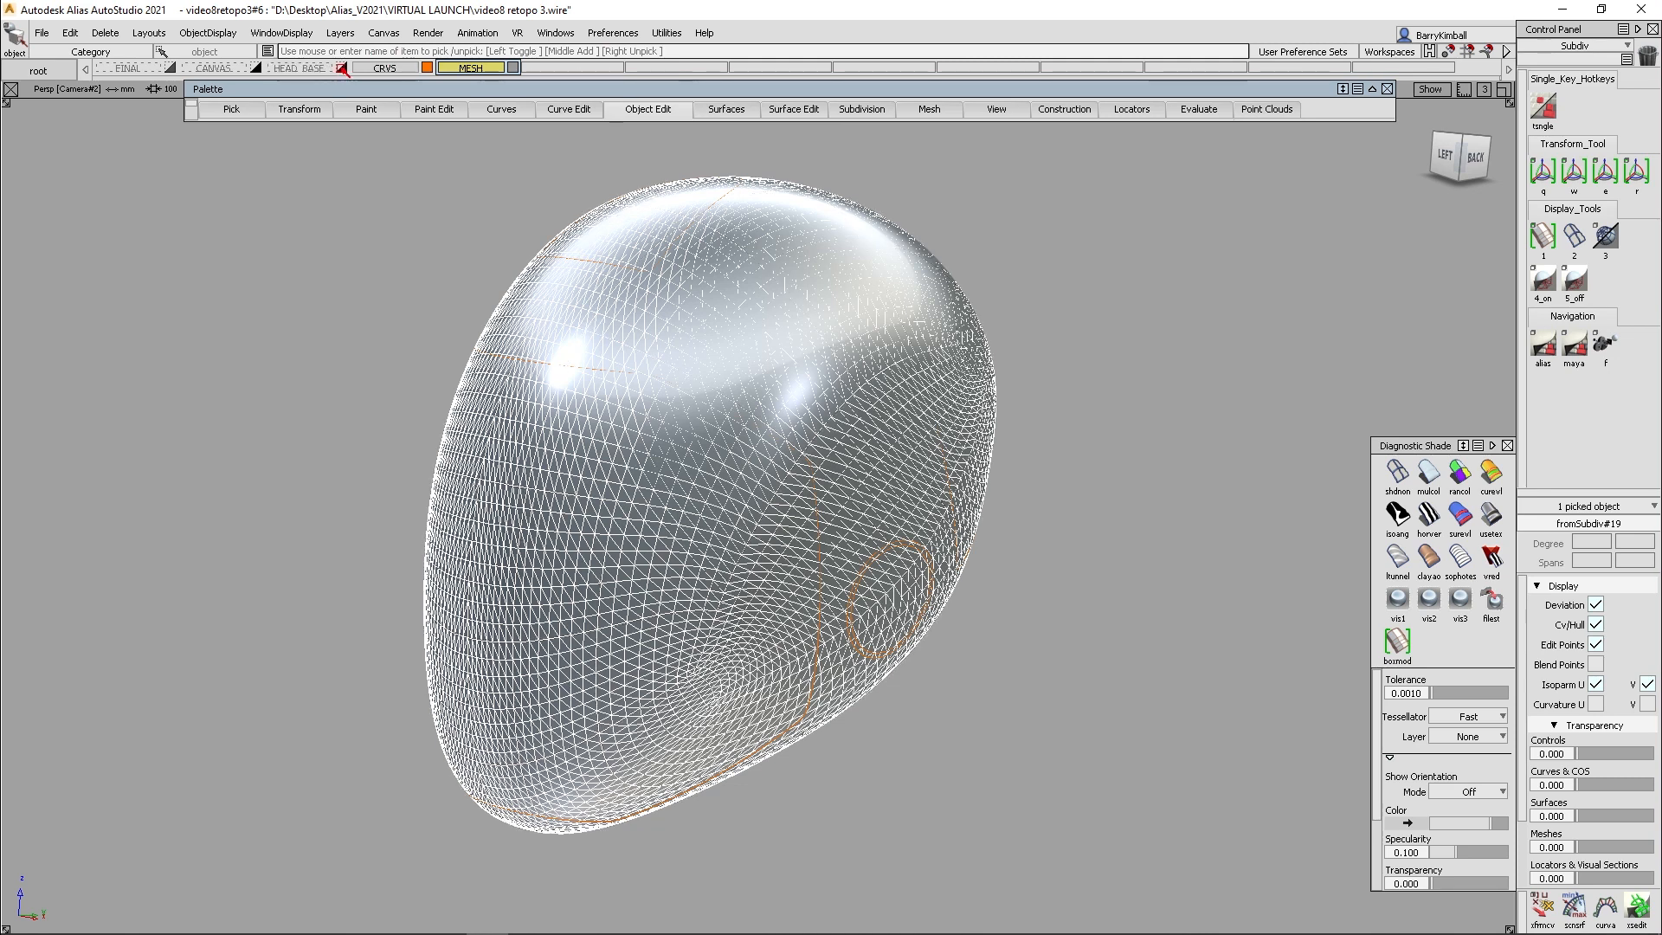
- Deselect the new head mesh and set the meshes' transparency to 0.870
left_click_drag(680, 378, 692, 416, "ctrl+shift")
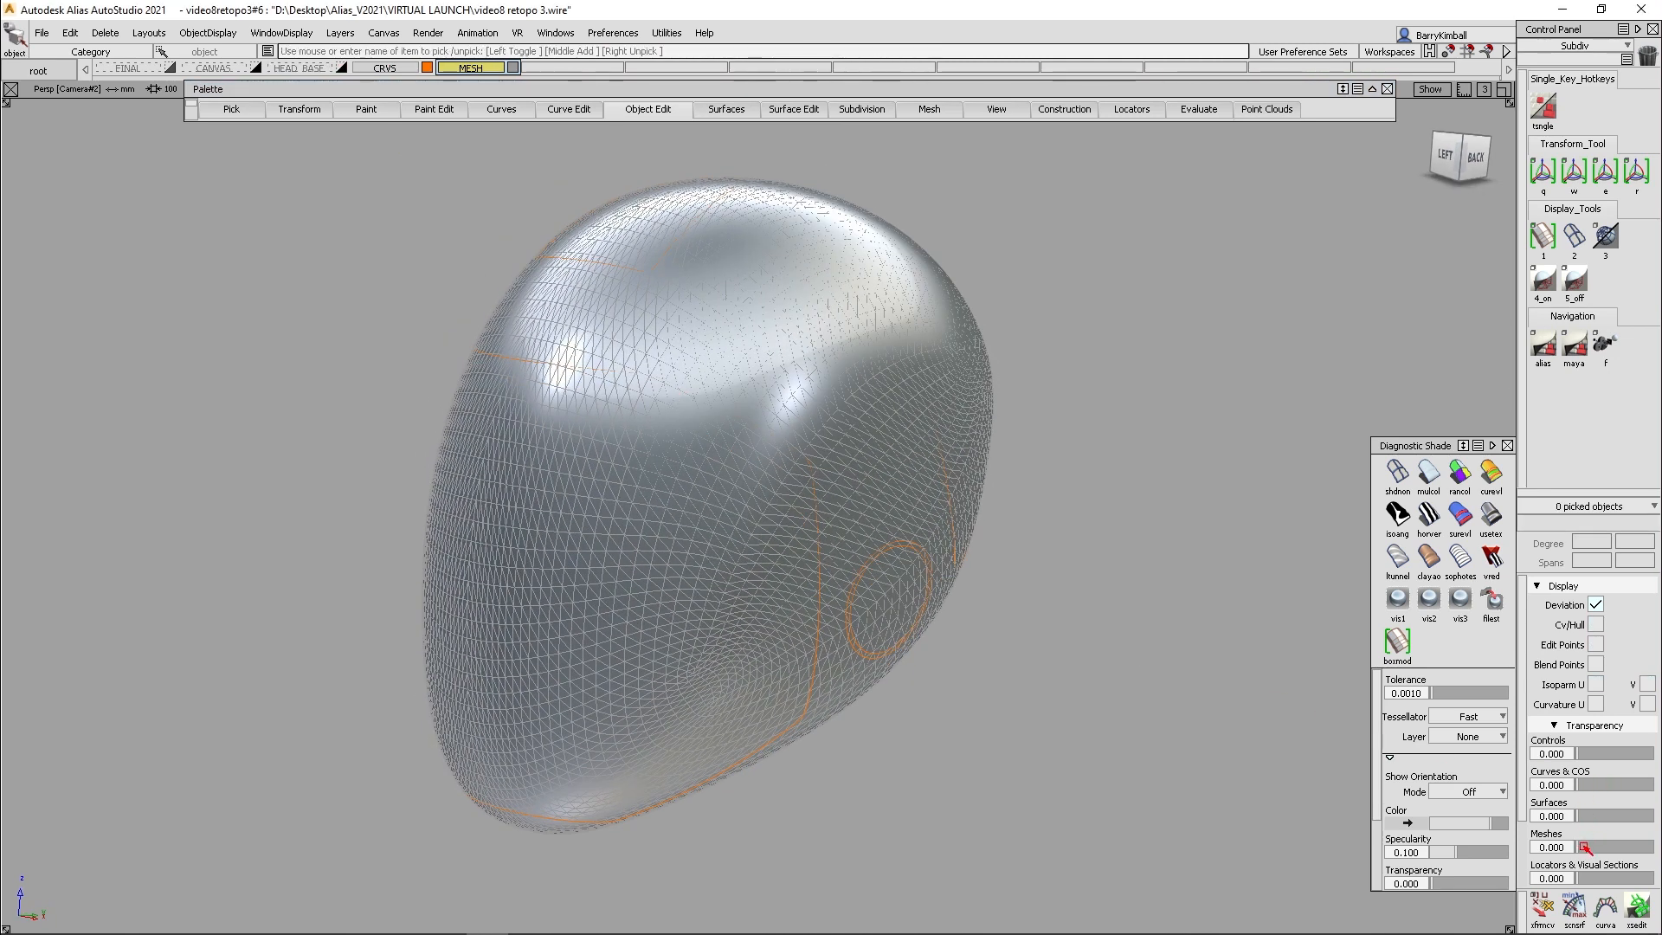
left_click_drag(1584, 847, 1600, 849)
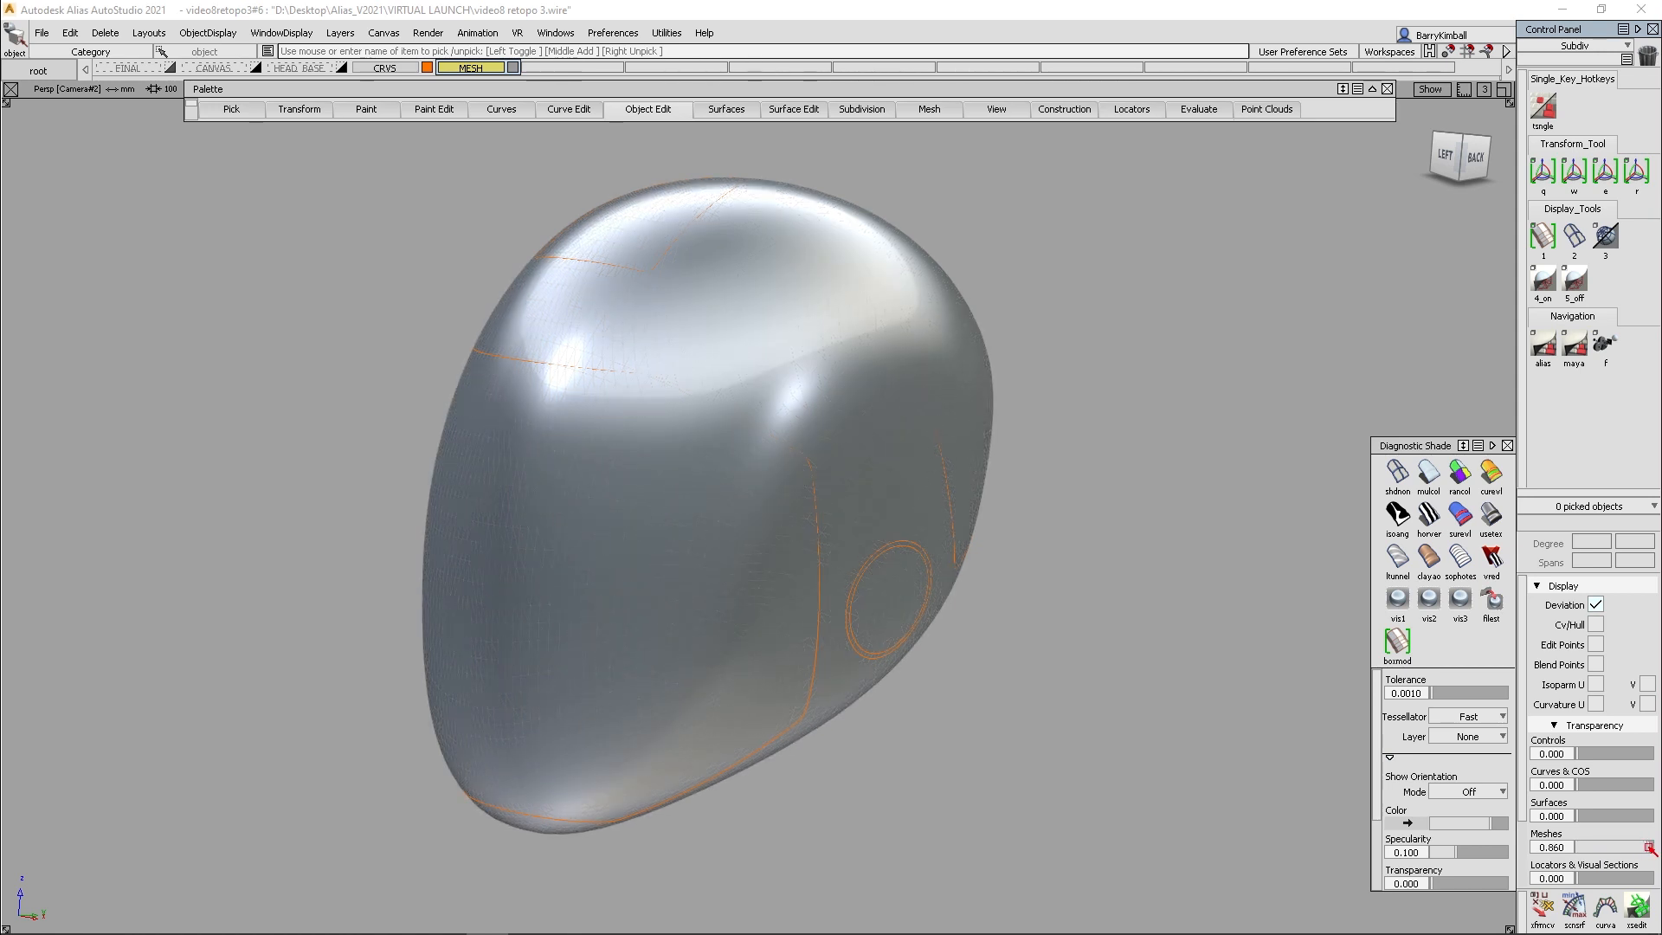
left_click_drag(1634, 846, 1628, 846)
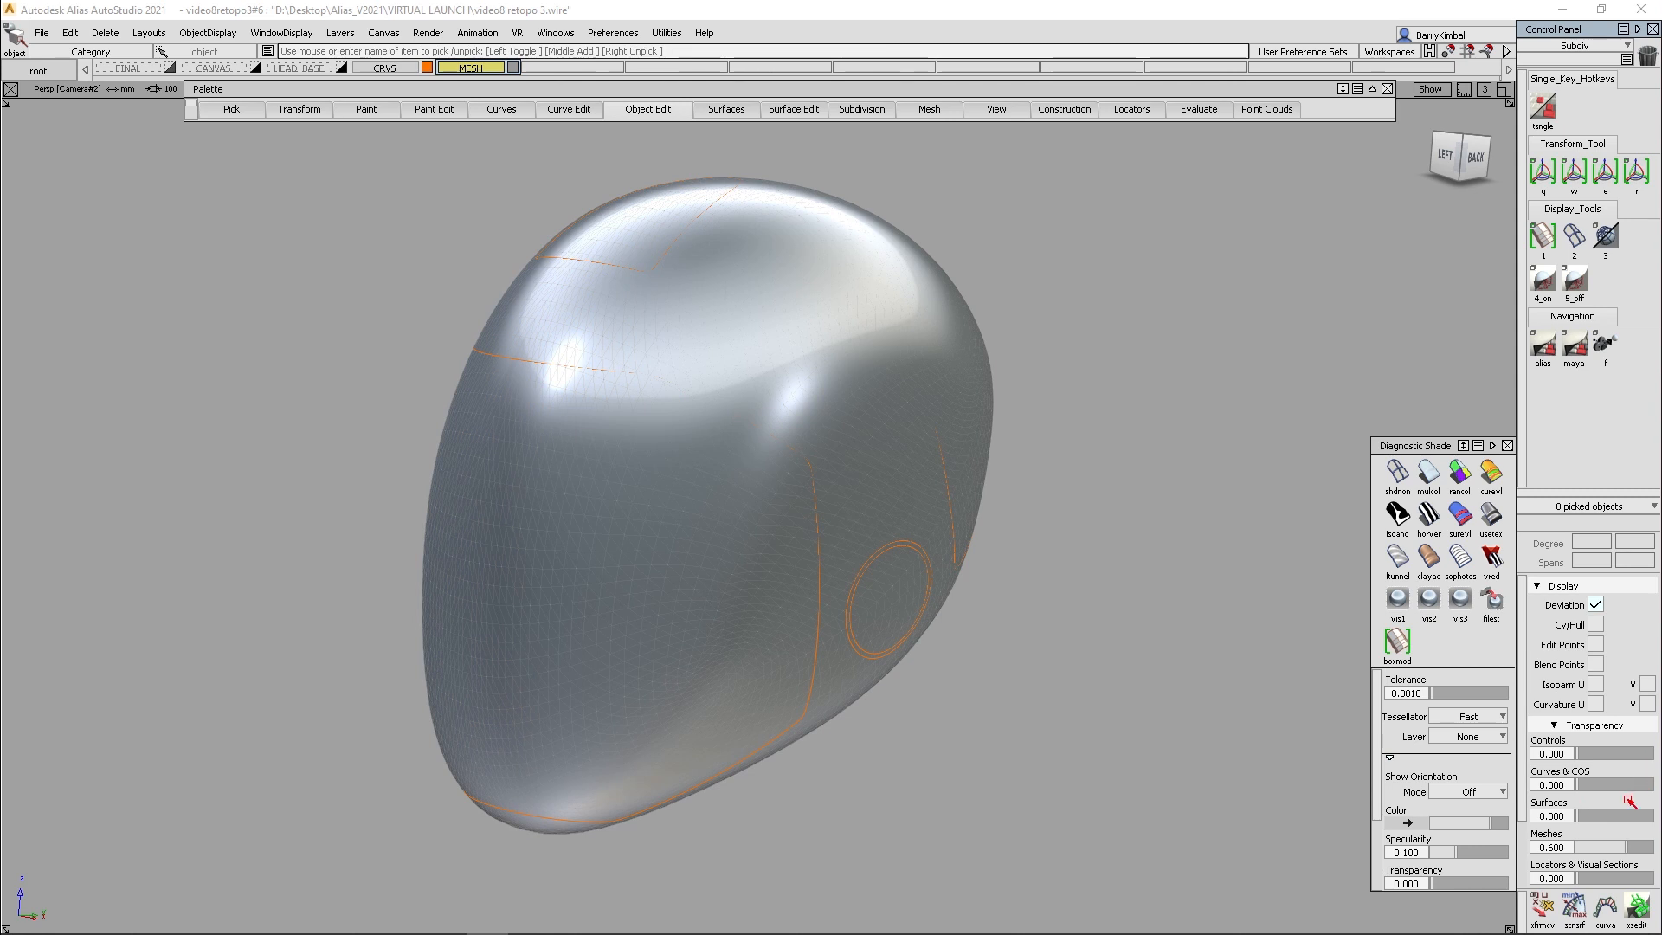
left_click_drag(1649, 847, 1653, 847)
left_click_drag(928, 645, 855, 431, "alt+shift")
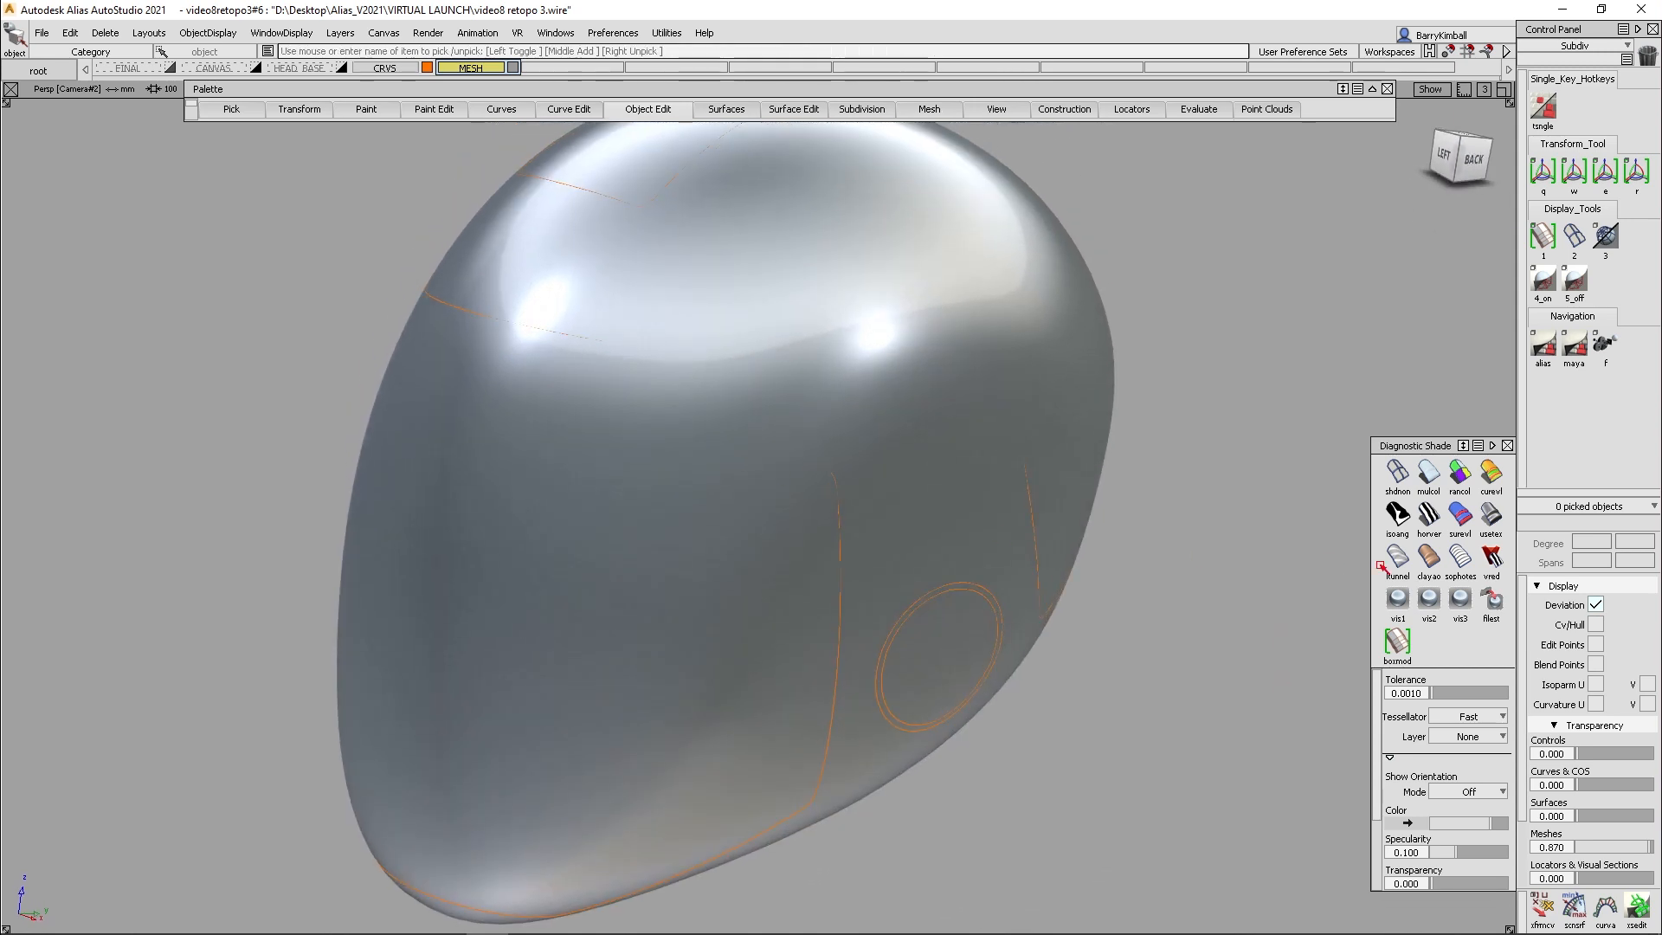
- Turn off the diagnostic shading and change the CRVS layer's colour to black
left_click(1397, 474)
left_click_drag(849, 370, 676, 384, "alt+shift")
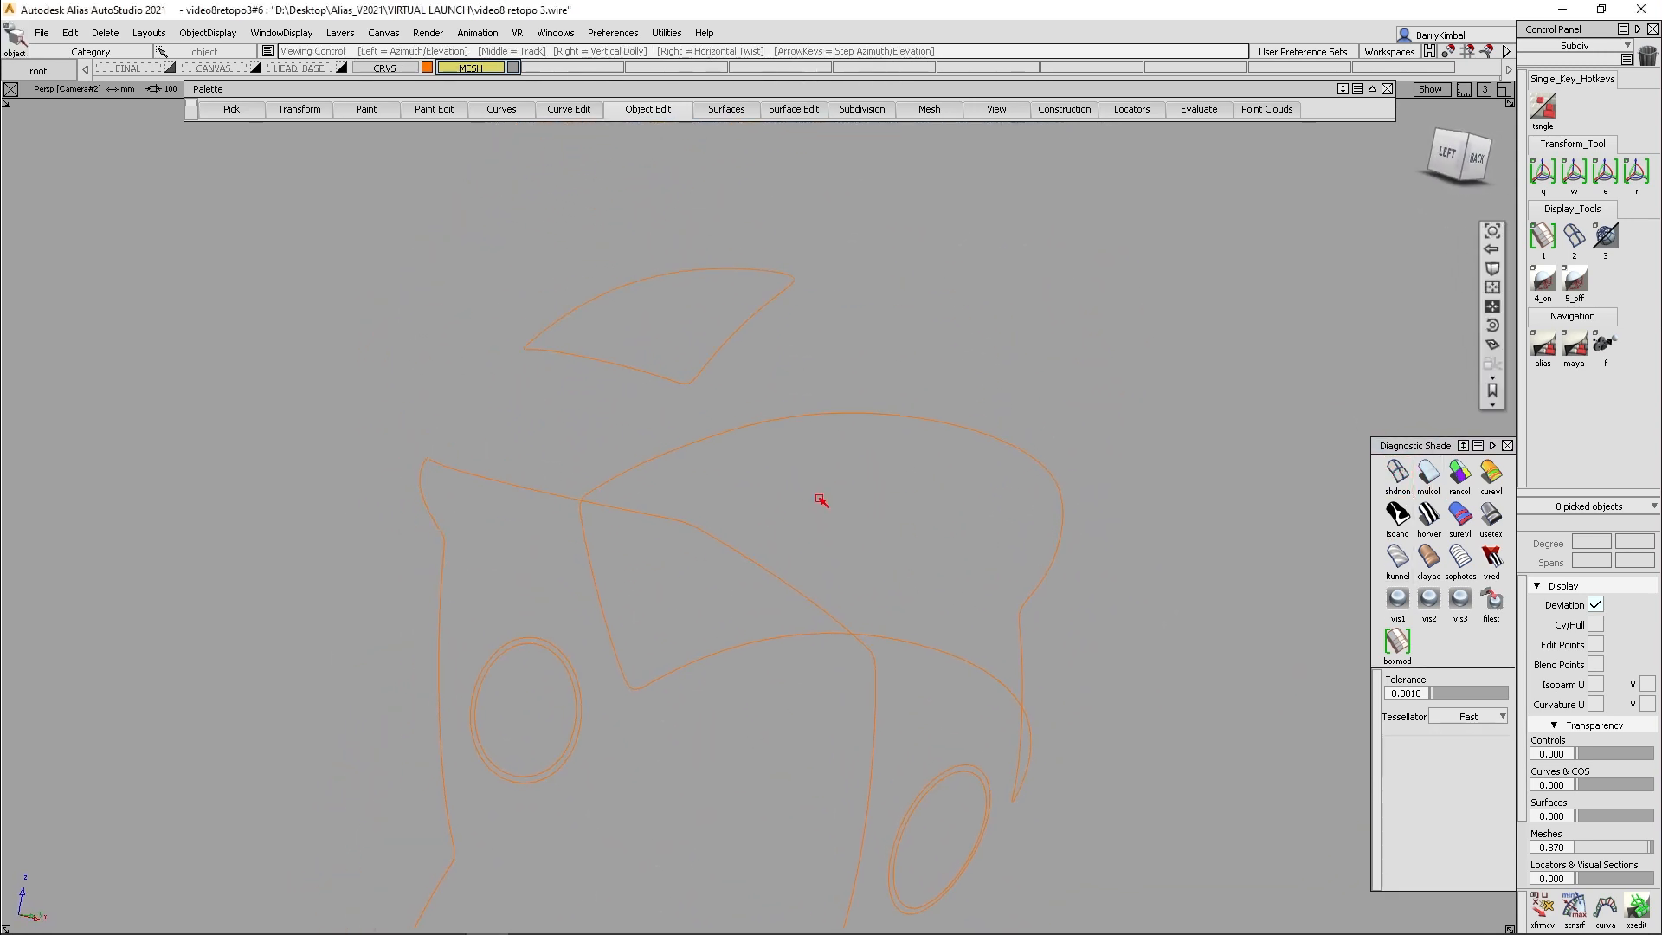
left_click_drag(855, 457, 740, 332, "alt+shift")
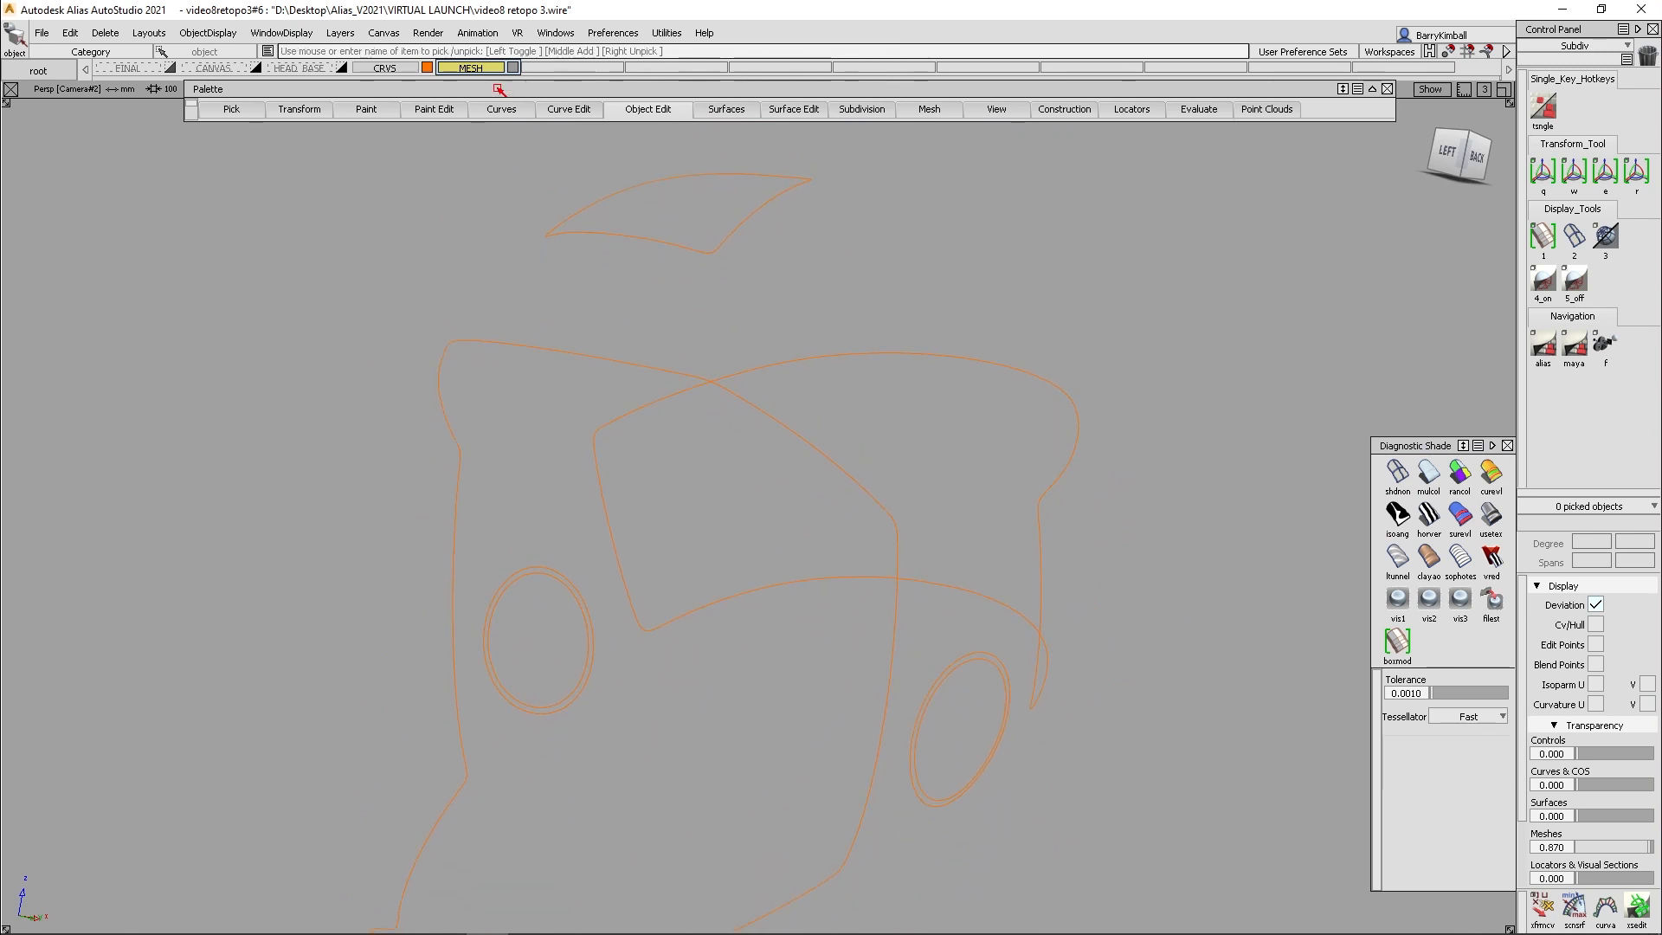
left_click(428, 68)
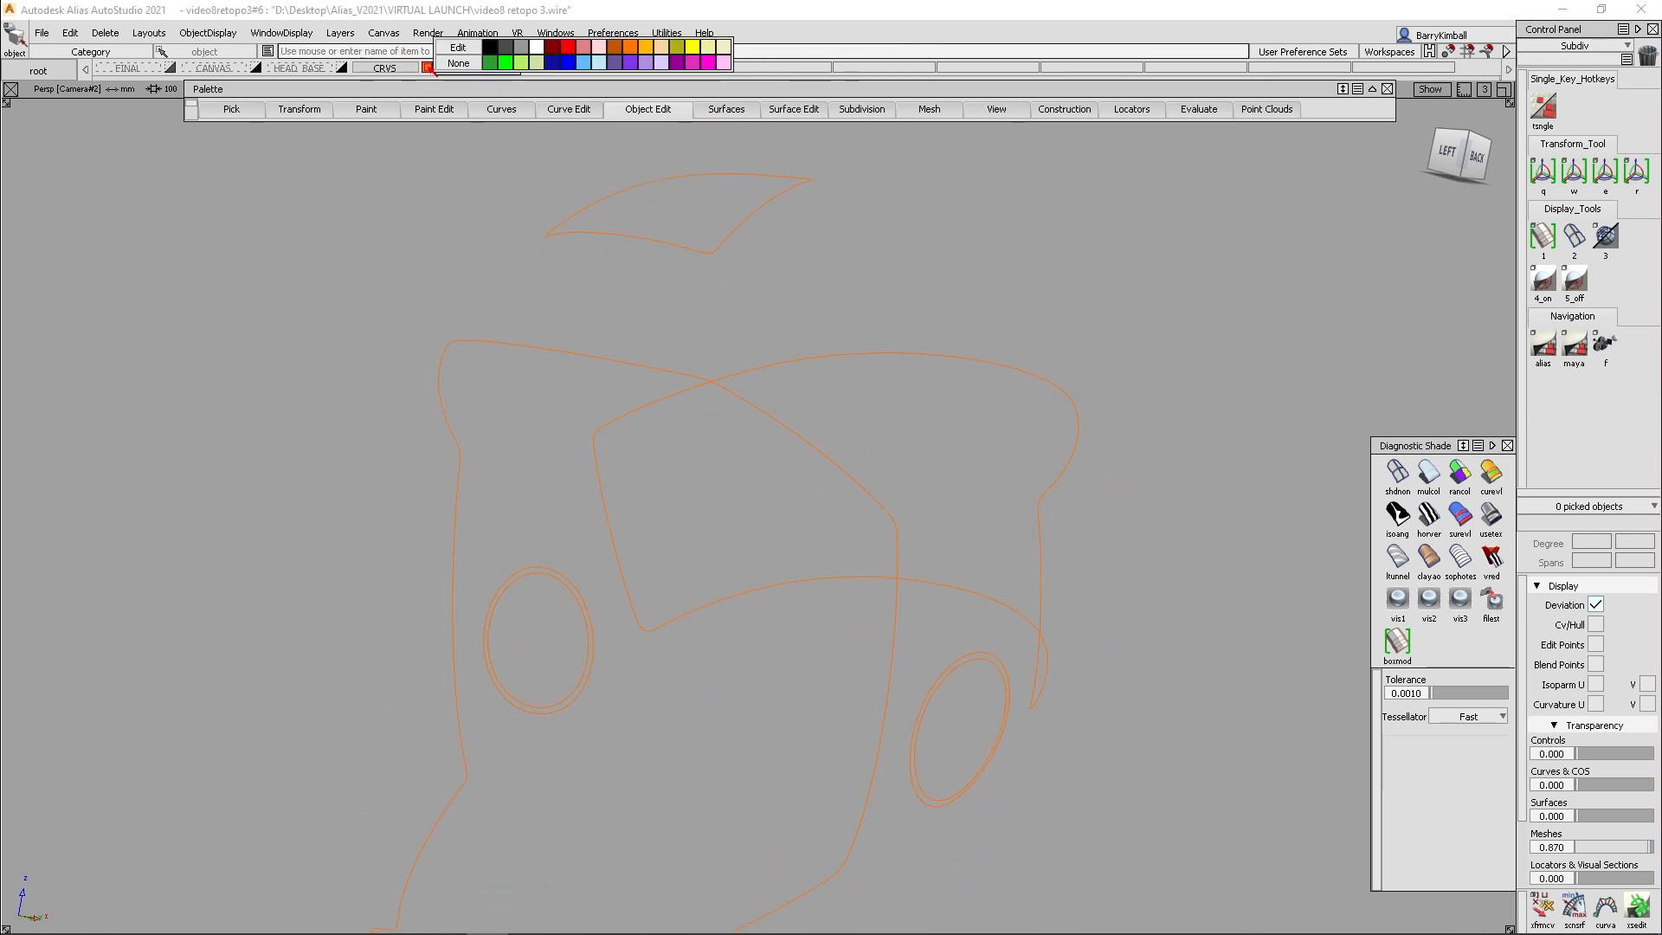
left_click(488, 48)
left_click_drag(686, 516, 667, 475, "alt+shift")
- Start Subdiv Retopo with the head mesh as the projection target
left_click(862, 109)
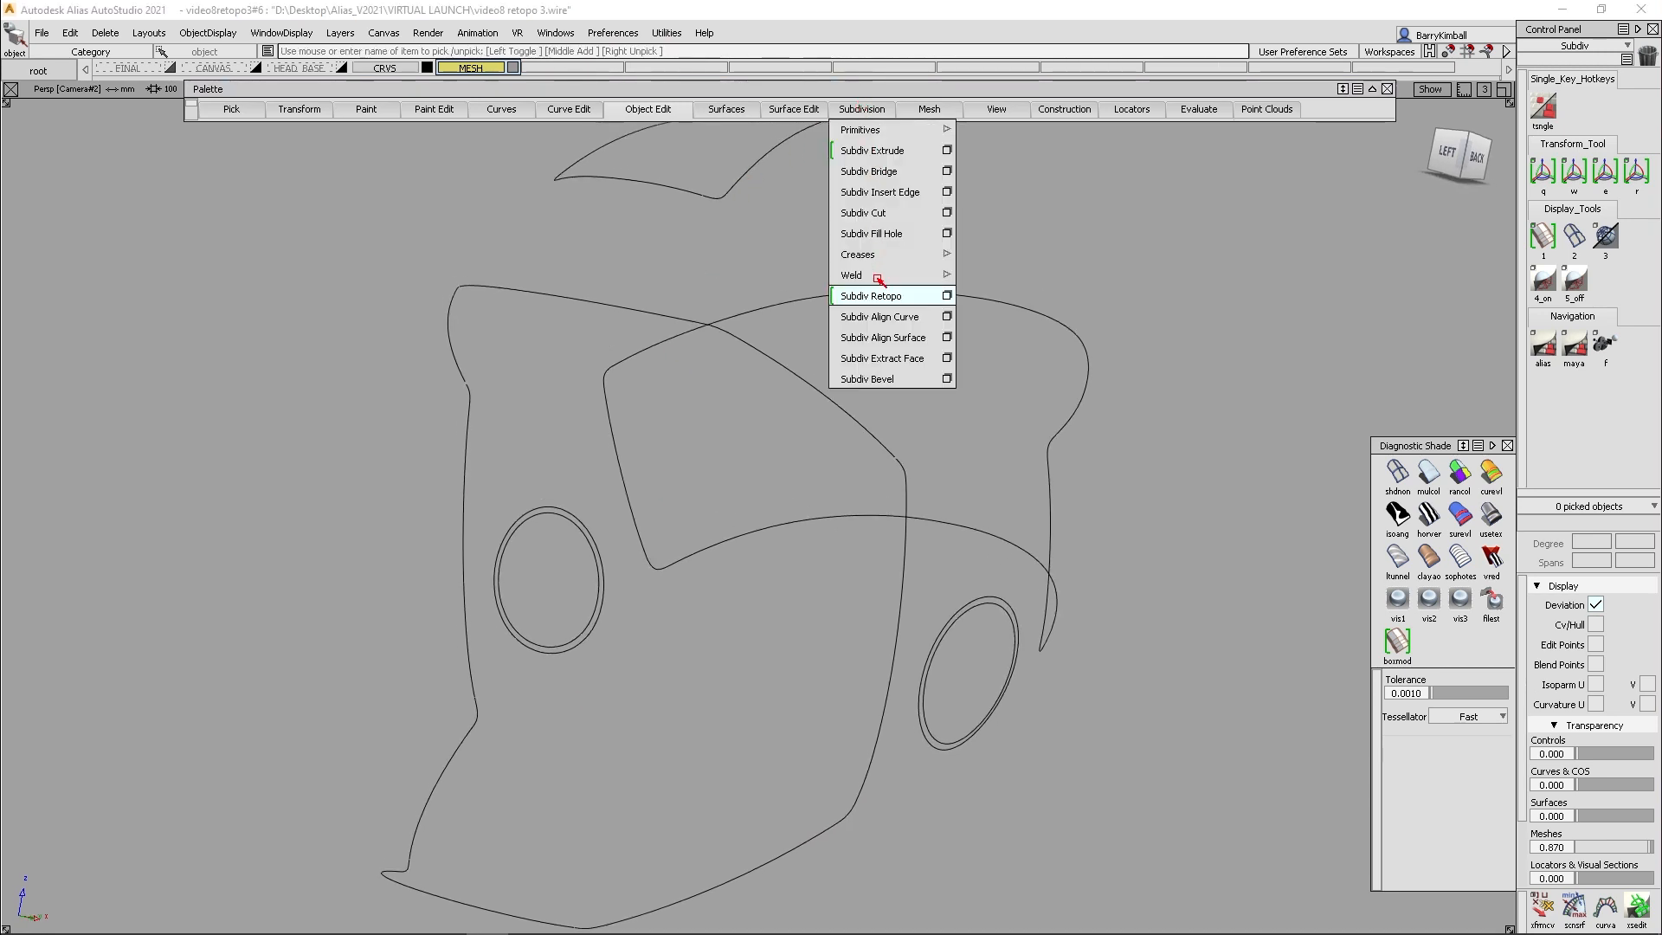
left_click(877, 296)
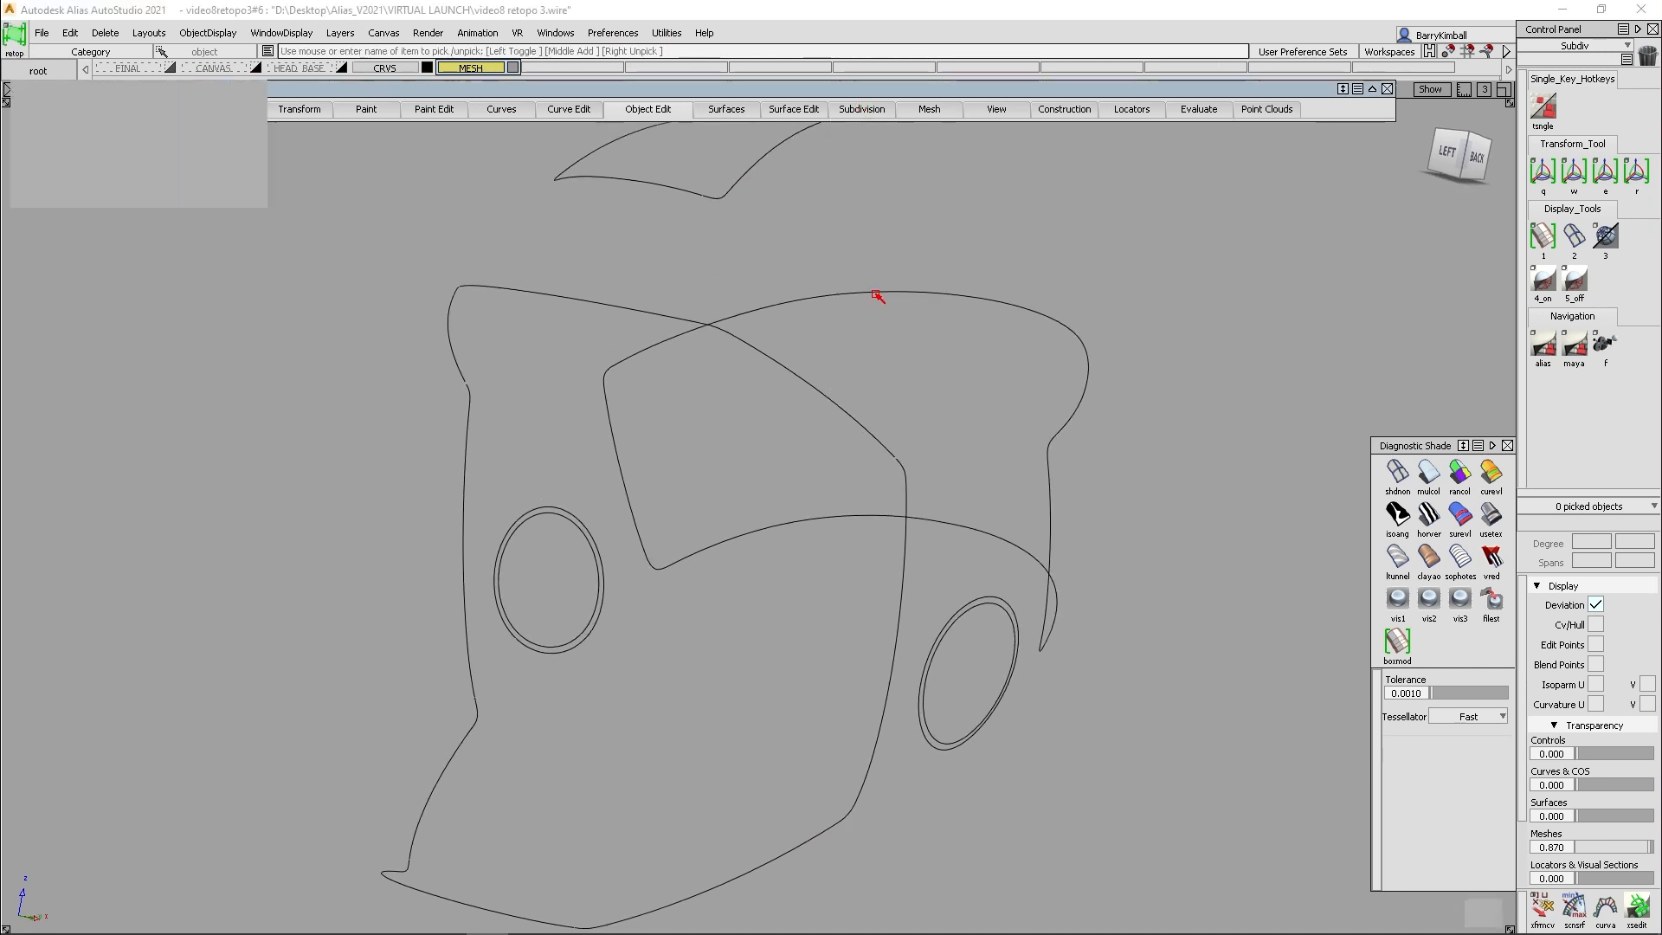
left_click(701, 243)
key("space")
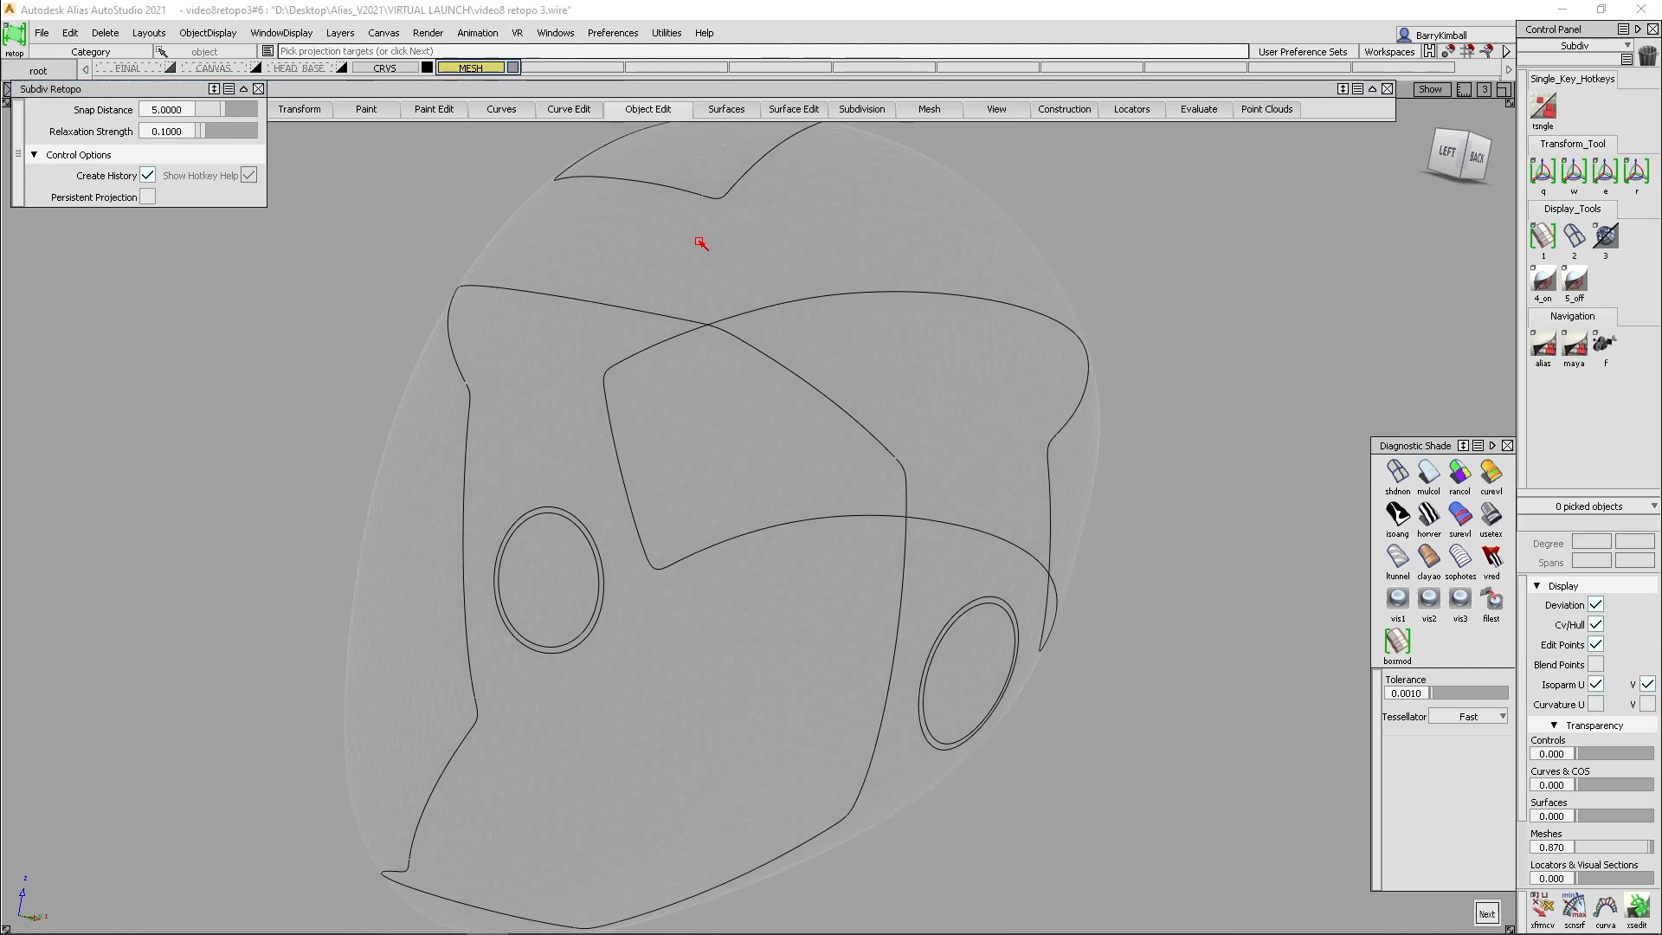
left_click(701, 244)
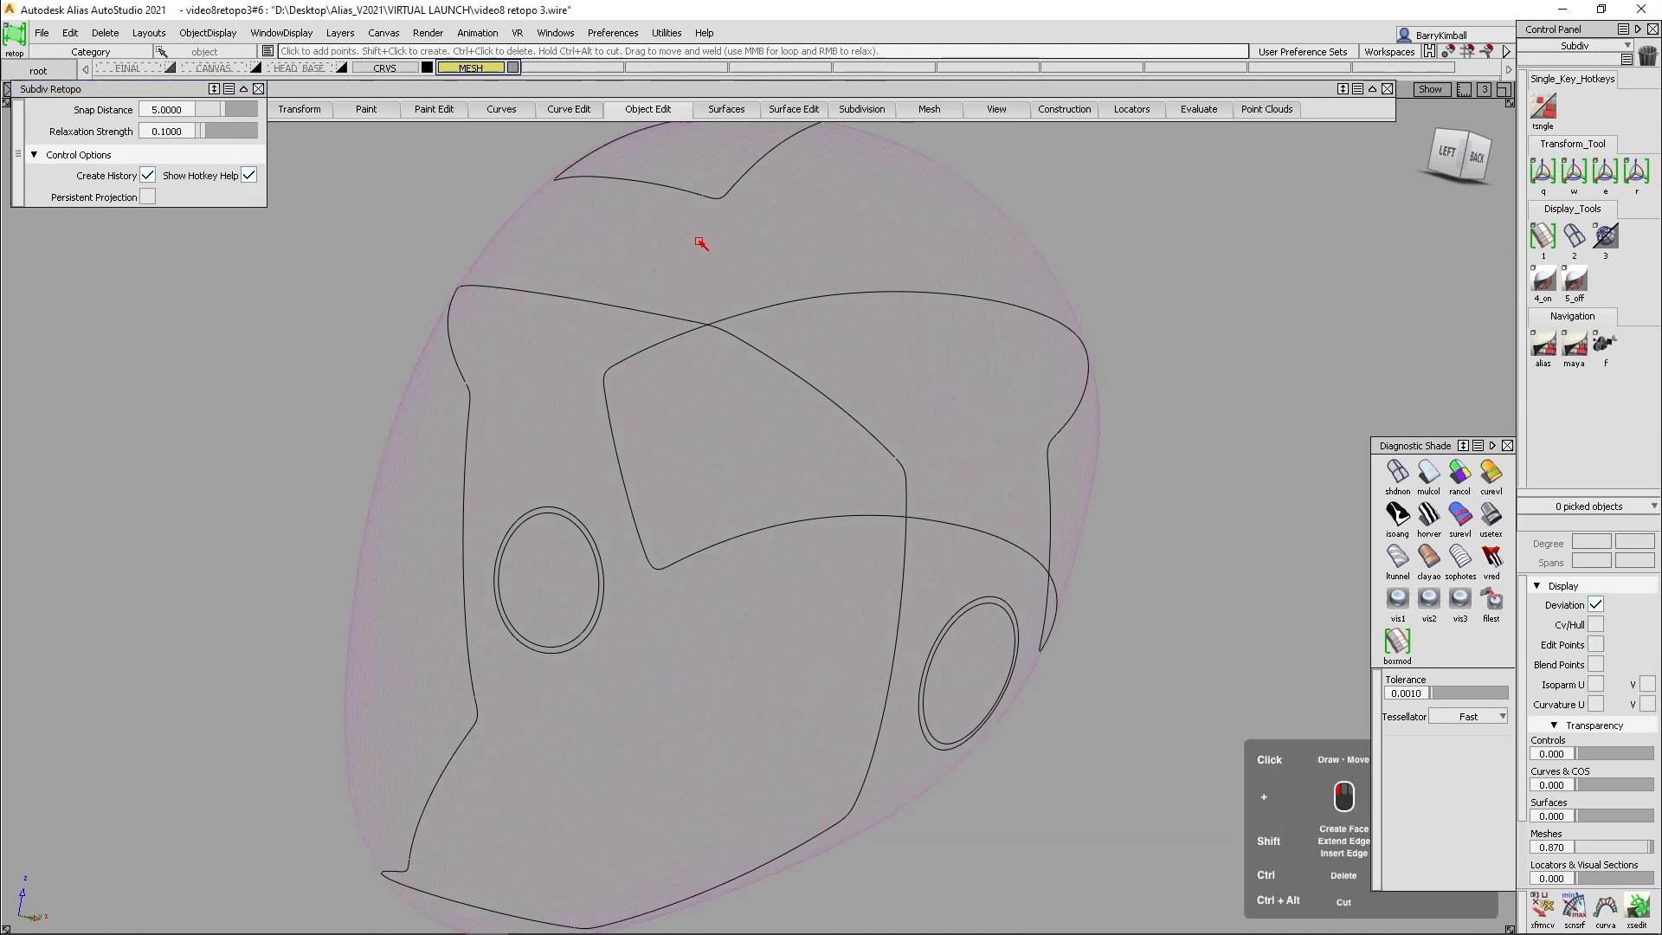
- Place four points on the roof panel's lower curve and the visor's upper curve and create a face between them
left_click_drag(654, 259, 645, 277, "alt+shift")
middle_click_drag(645, 277, 651, 301, "alt+shift")
right_click_drag(633, 387, 676, 327, "alt+shift")
middle_click_drag(675, 327, 749, 412, "alt+shift")
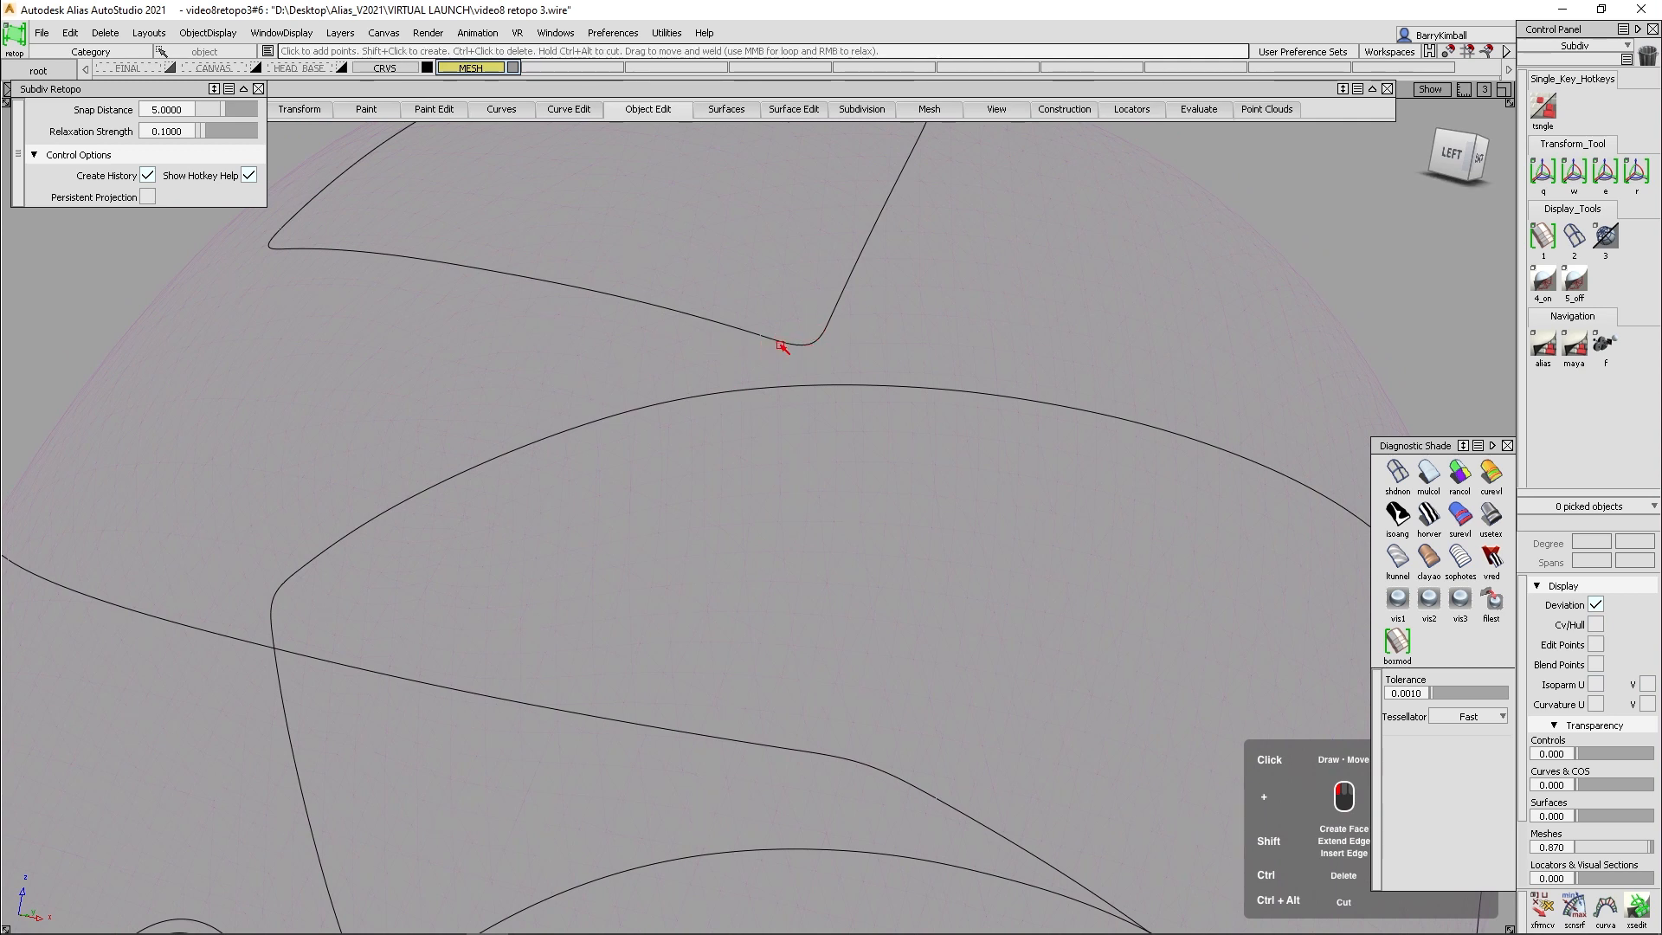
left_click_drag(701, 723, 496, 201, "alt+shift")
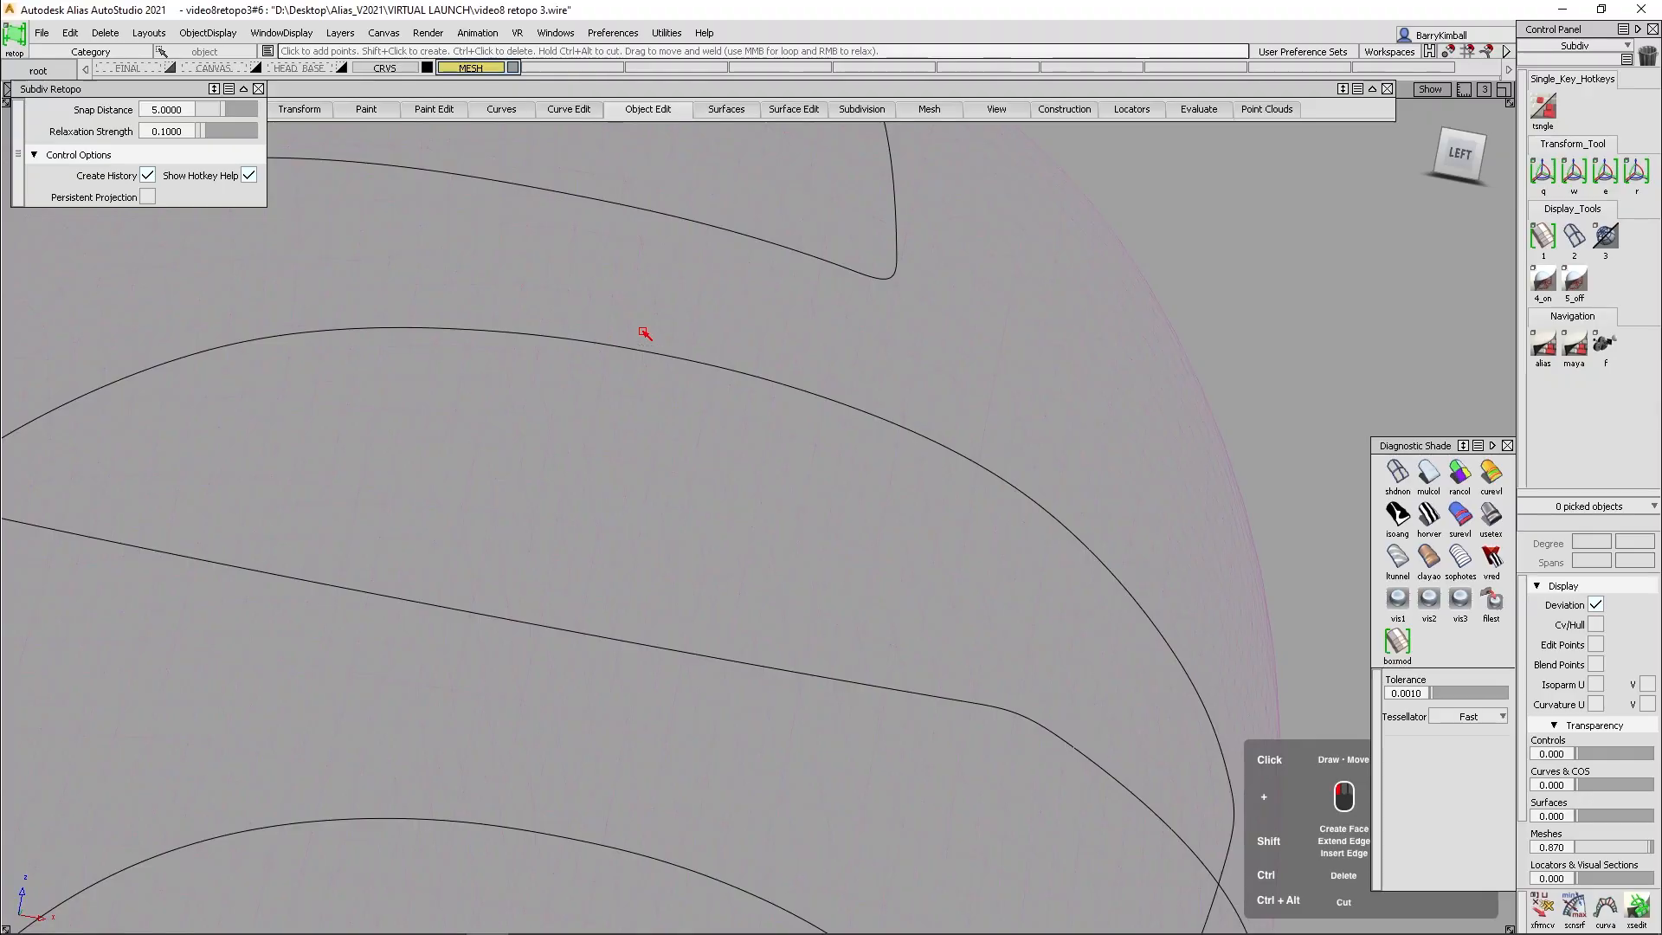
left_click_drag(641, 334, 606, 320, "alt+shift")
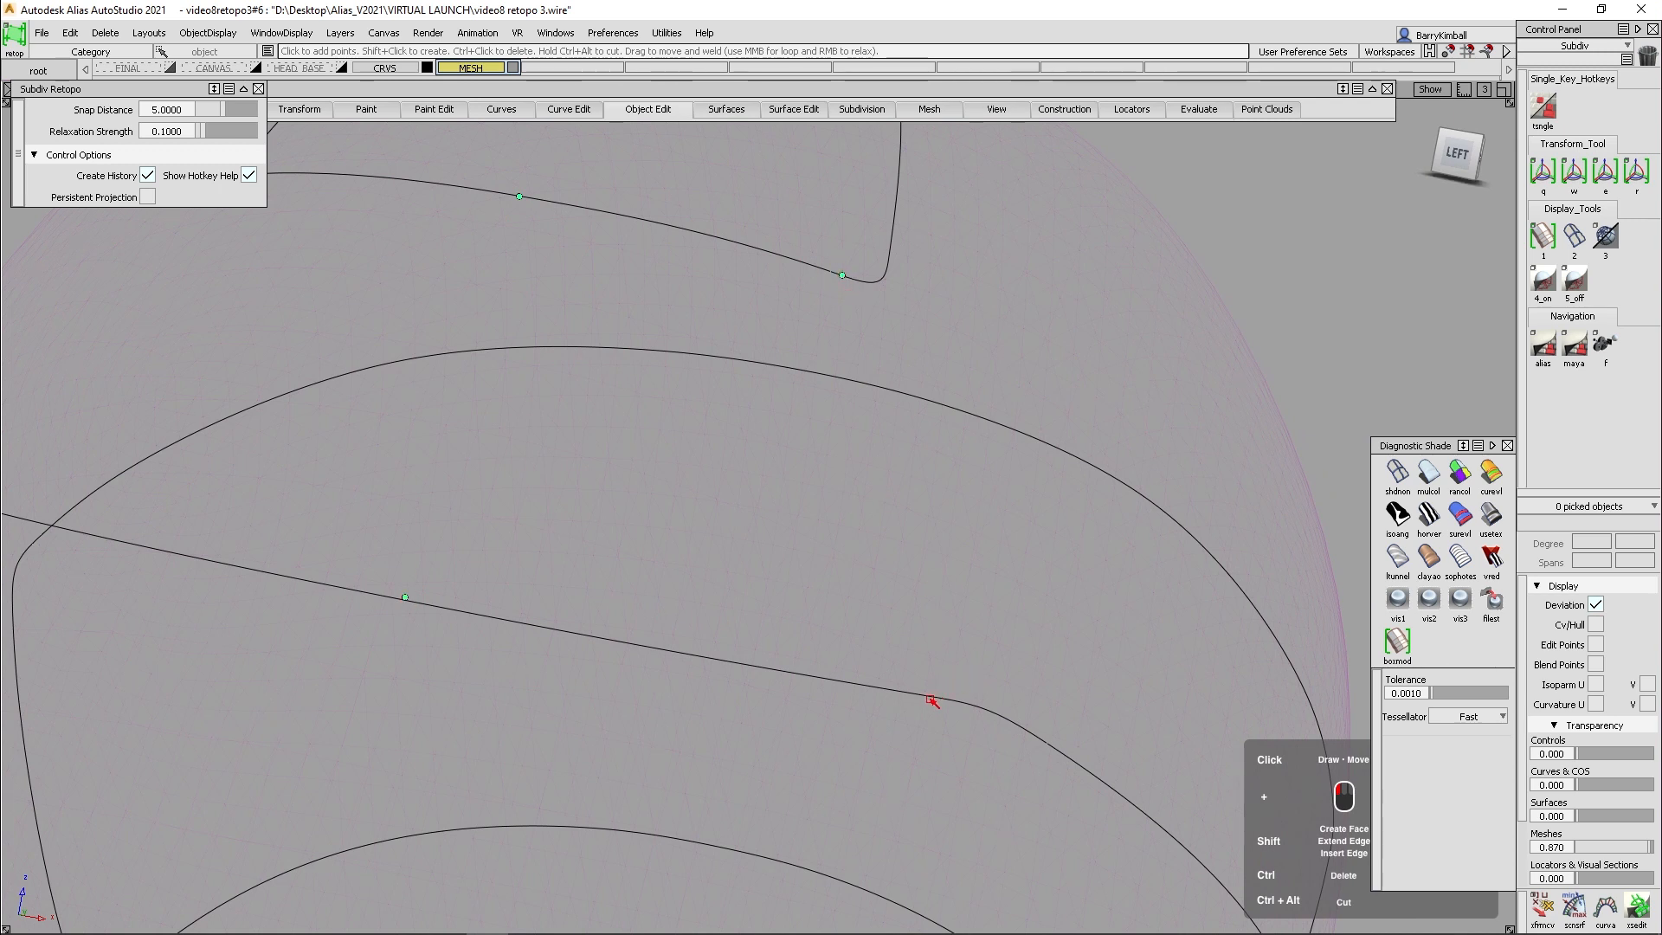
left_click(580, 464, "shift")
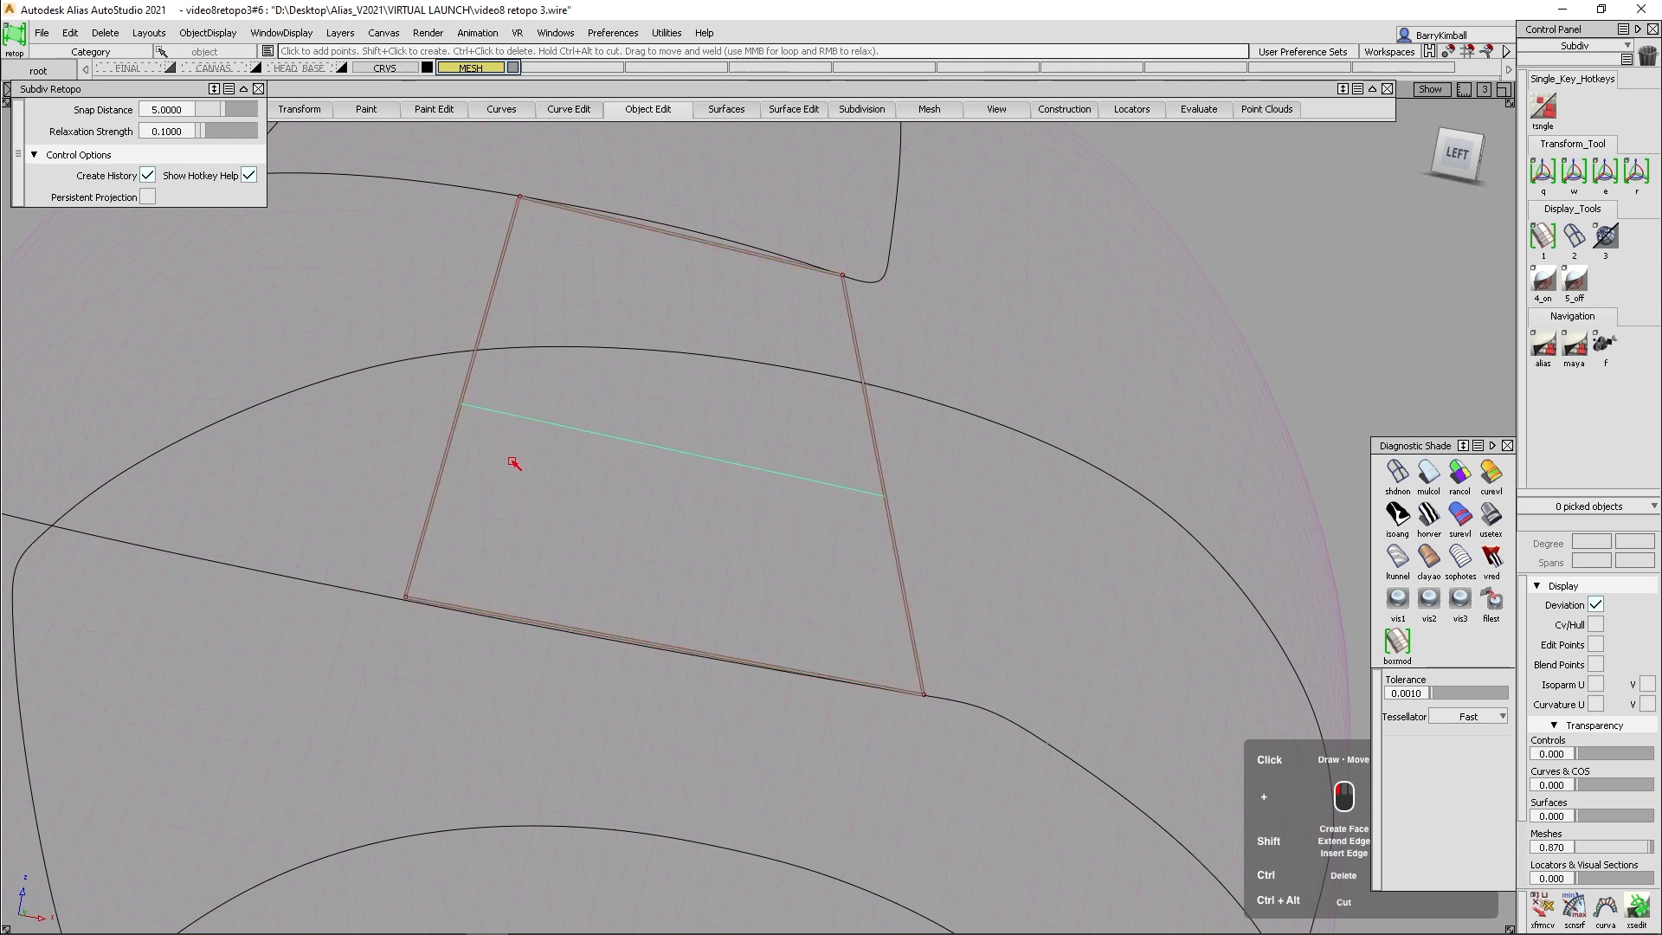
- Divide the face into a grid of four rows and three columns and fit its lower edge to the visor curve
left_click(513, 495, "shift")
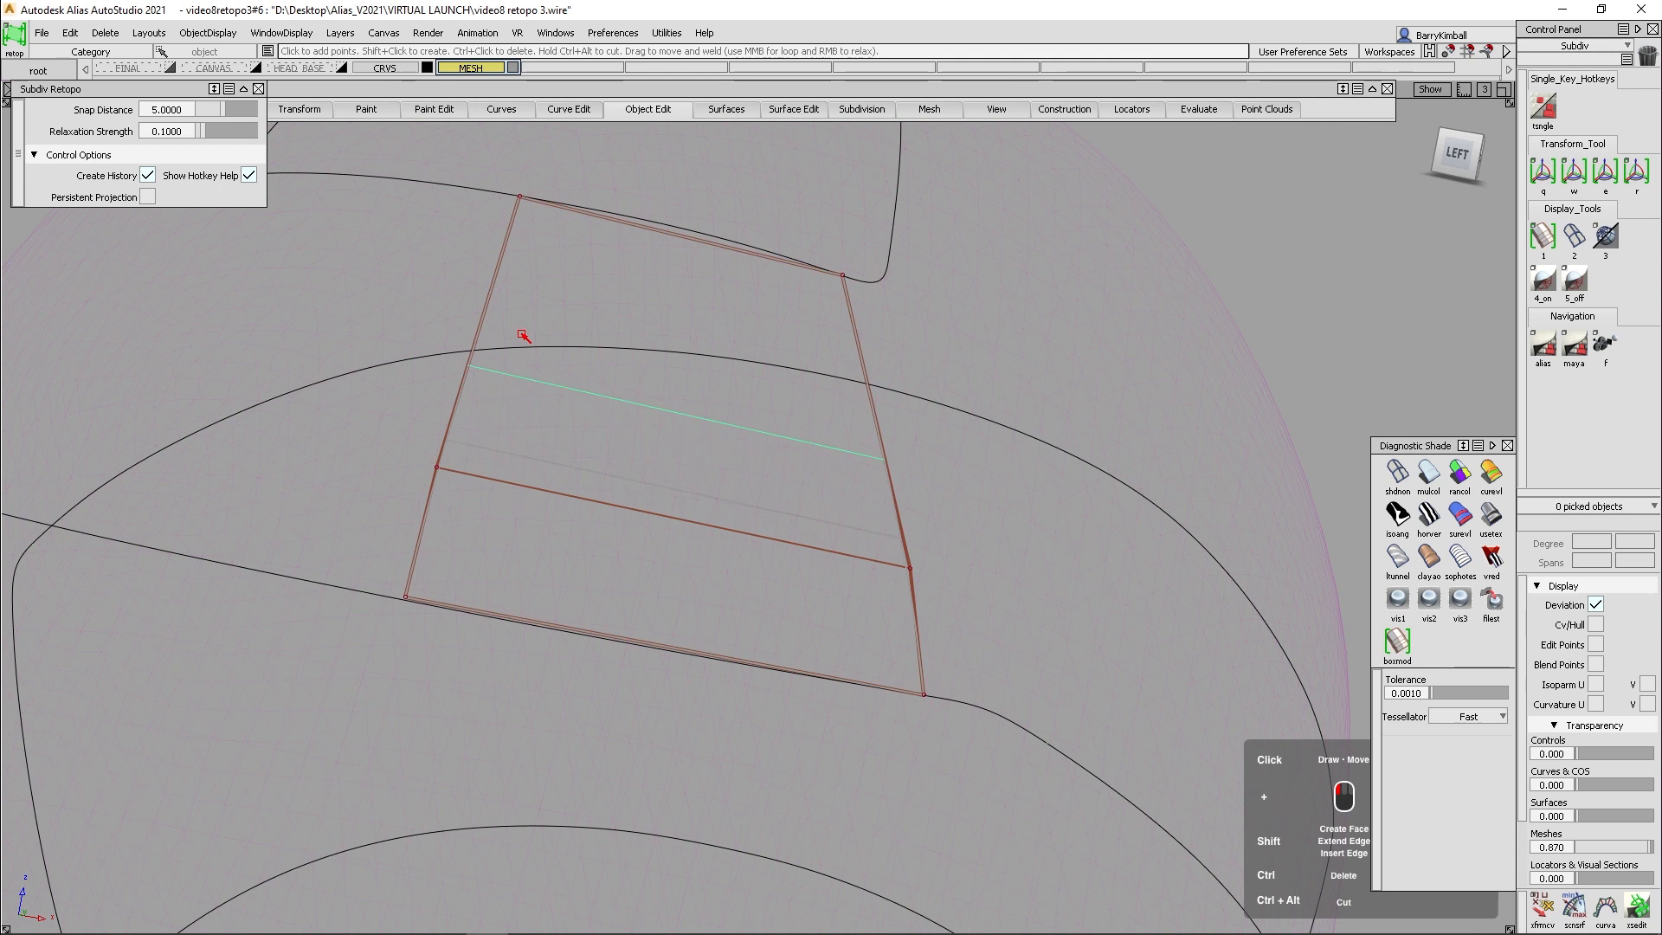
left_click(538, 302, "shift")
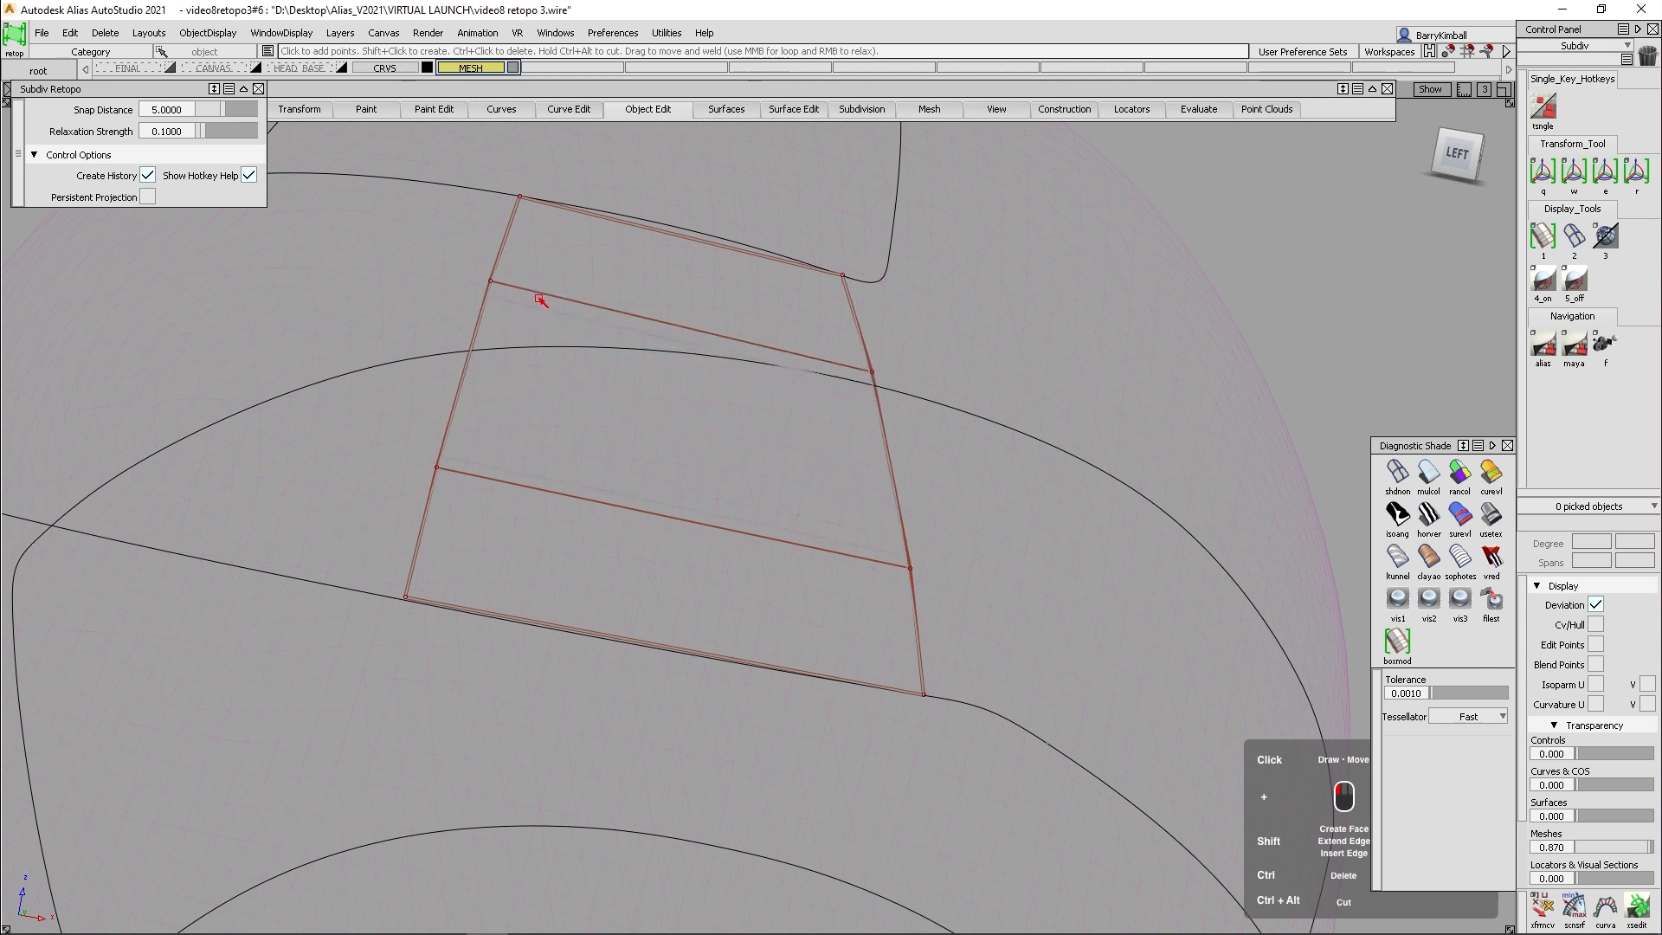
left_click(615, 305, "shift")
left_click(755, 326, "shift")
left_click_drag(716, 345, 614, 746, "alt+shift")
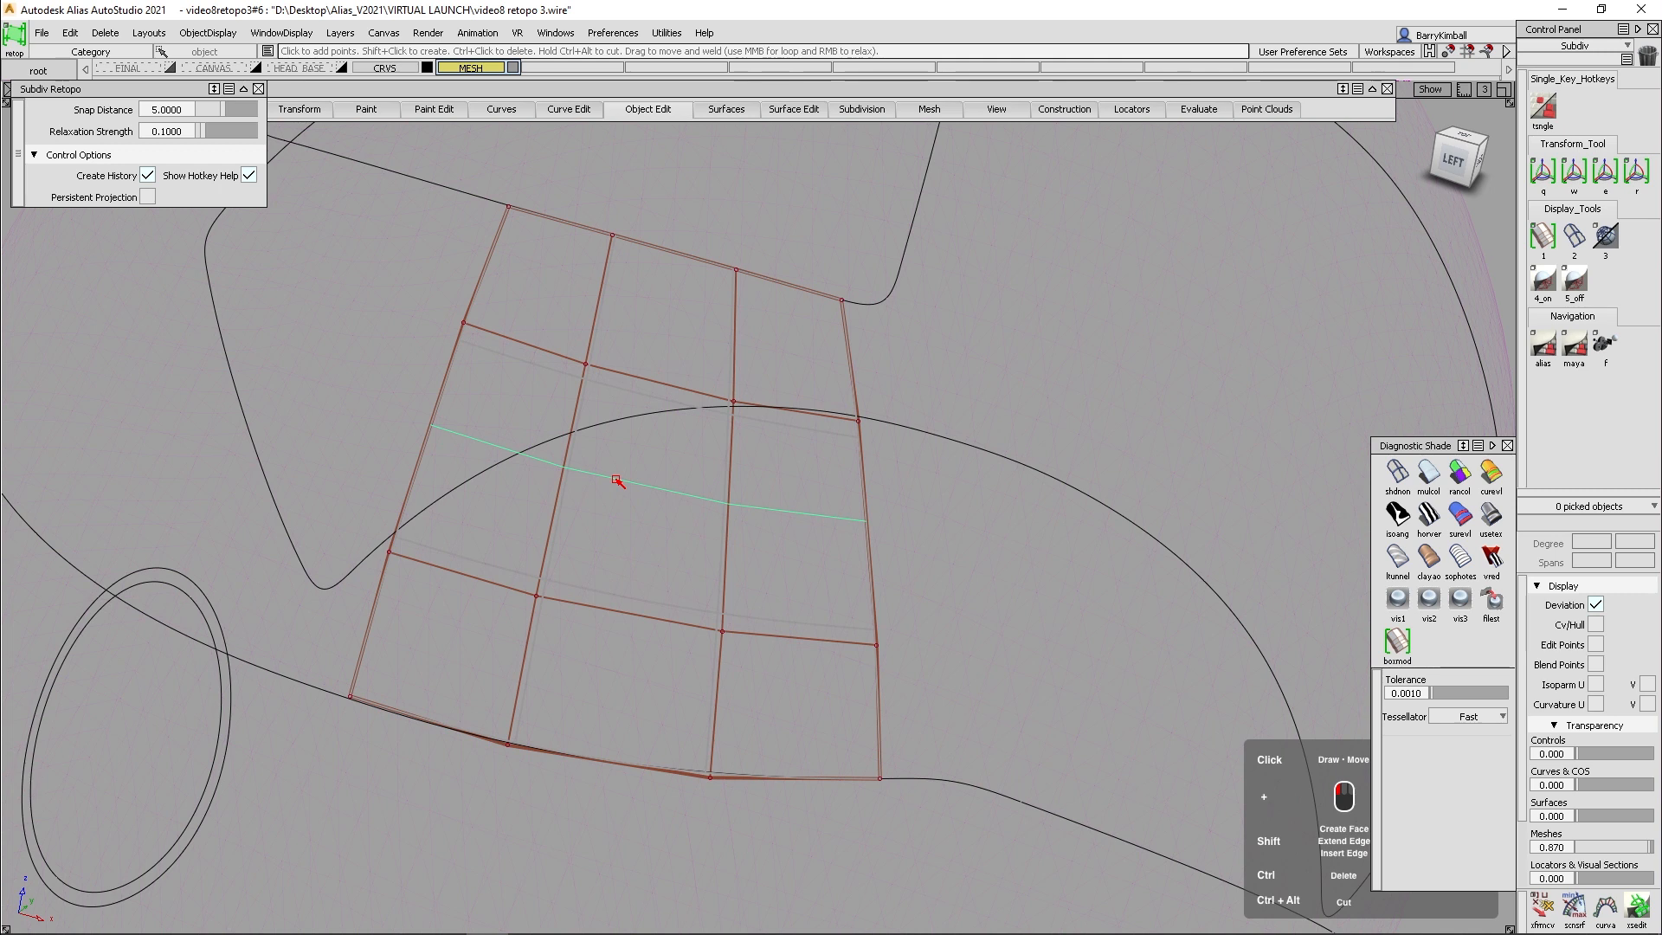
left_click_drag(667, 538, 946, 501, "alt+shift")
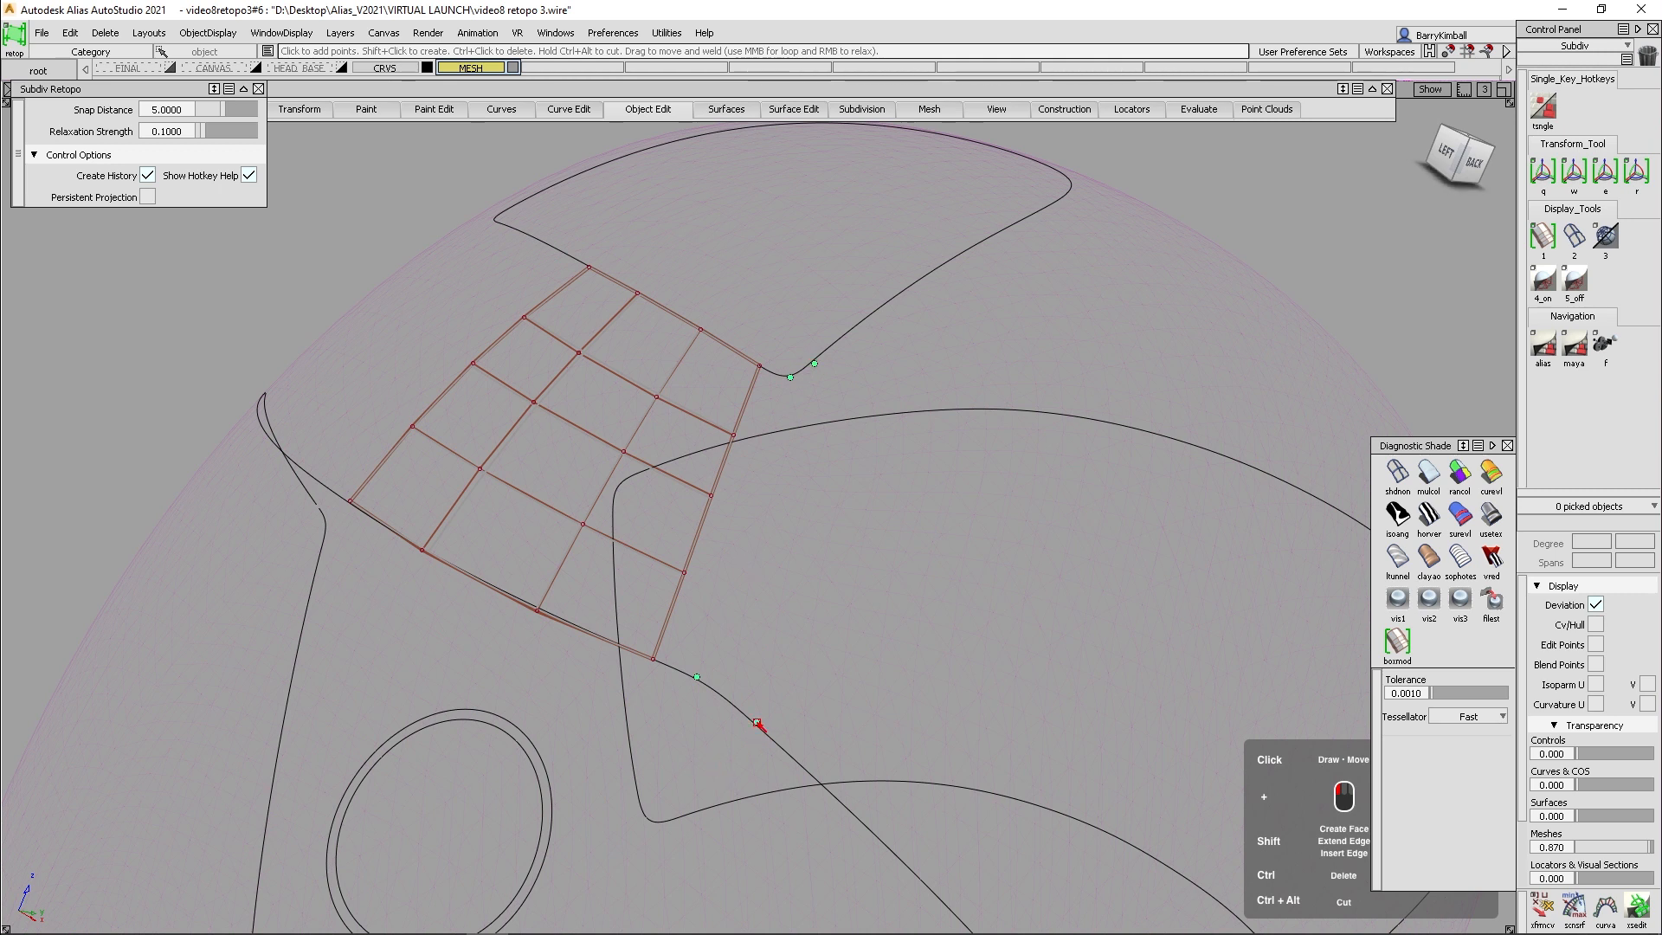
- Extend the forehead patch sideways by two columns of faces around the corners of the roof panel and visor curves
left_click(732, 592)
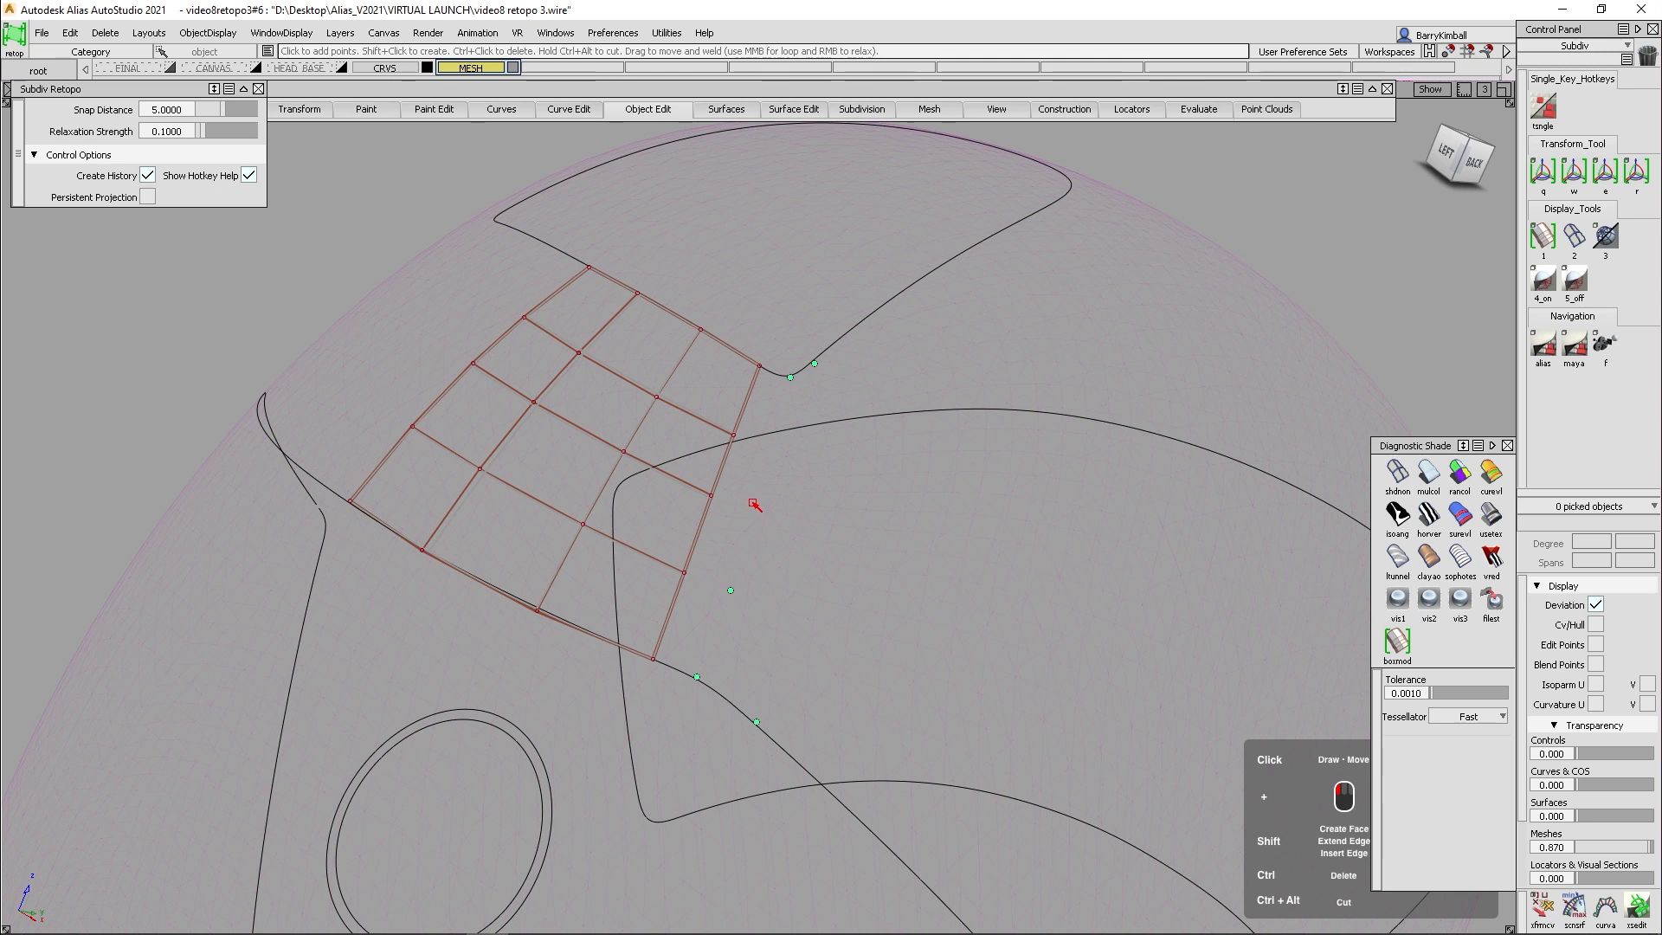
left_click(768, 441)
left_click(814, 521)
left_click(697, 606, "shift")
left_click(727, 519, "shift")
left_click(750, 446, "shift")
left_click(795, 403, "shift")
left_click(789, 471, "shift")
left_click(790, 569, "shift")
left_click(758, 660, "shift")
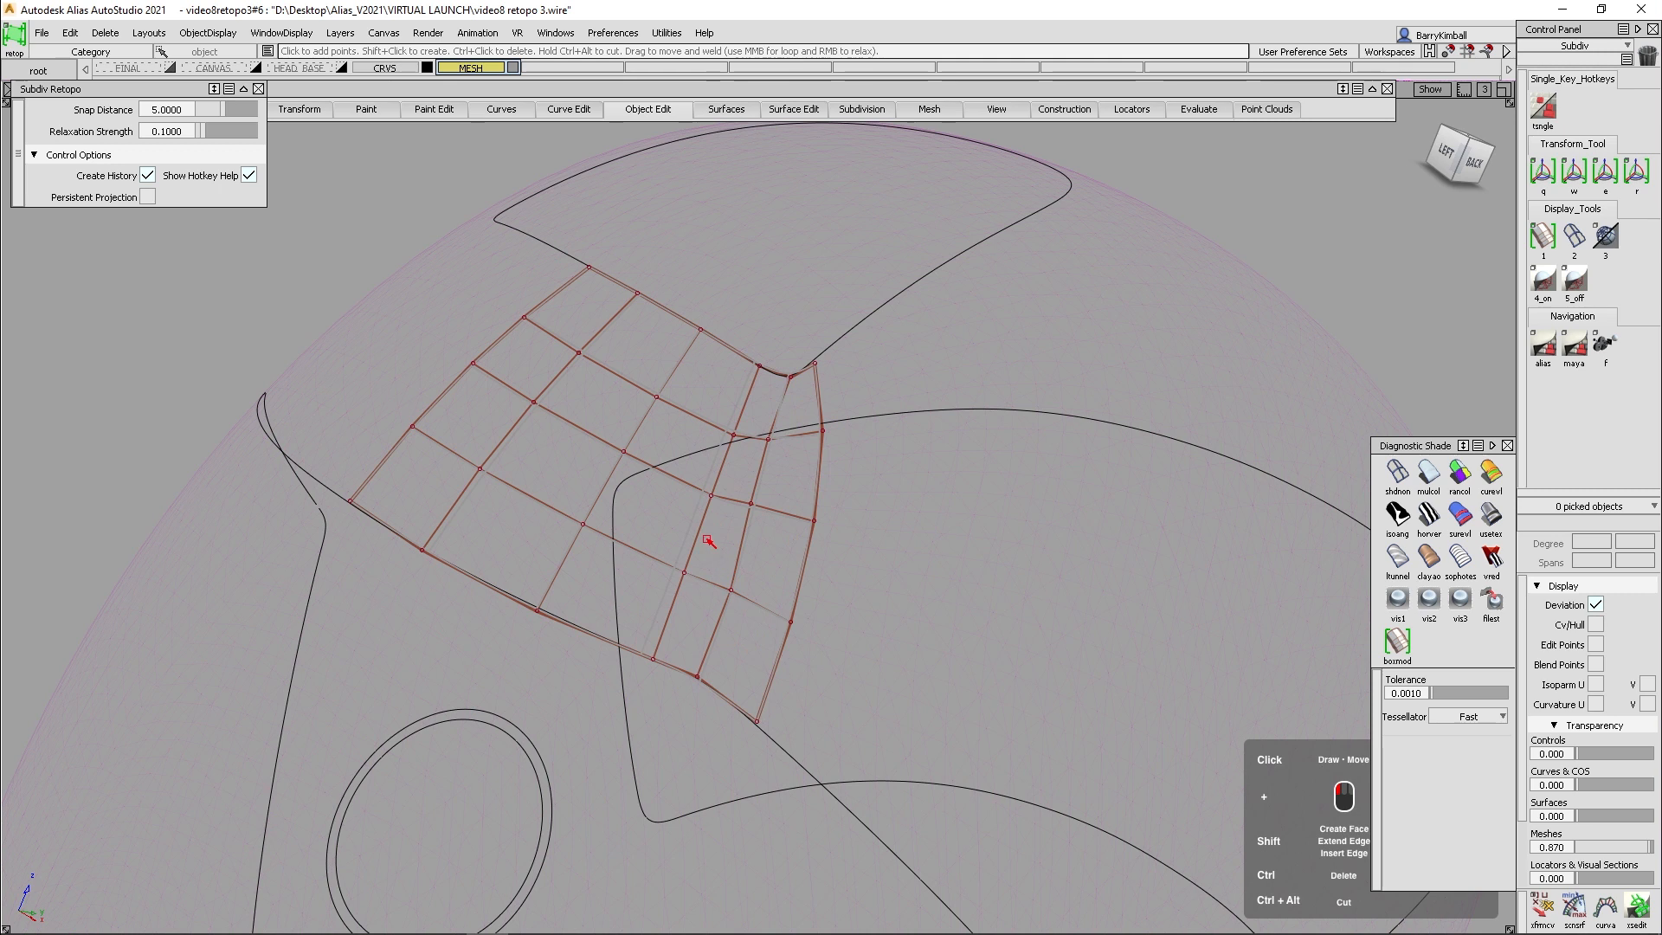
- Create a two-row strip of faces from the visor curve's side corner to the corner of the rear panel curve
middle_click_drag(790, 574, 709, 452, "alt+shift")
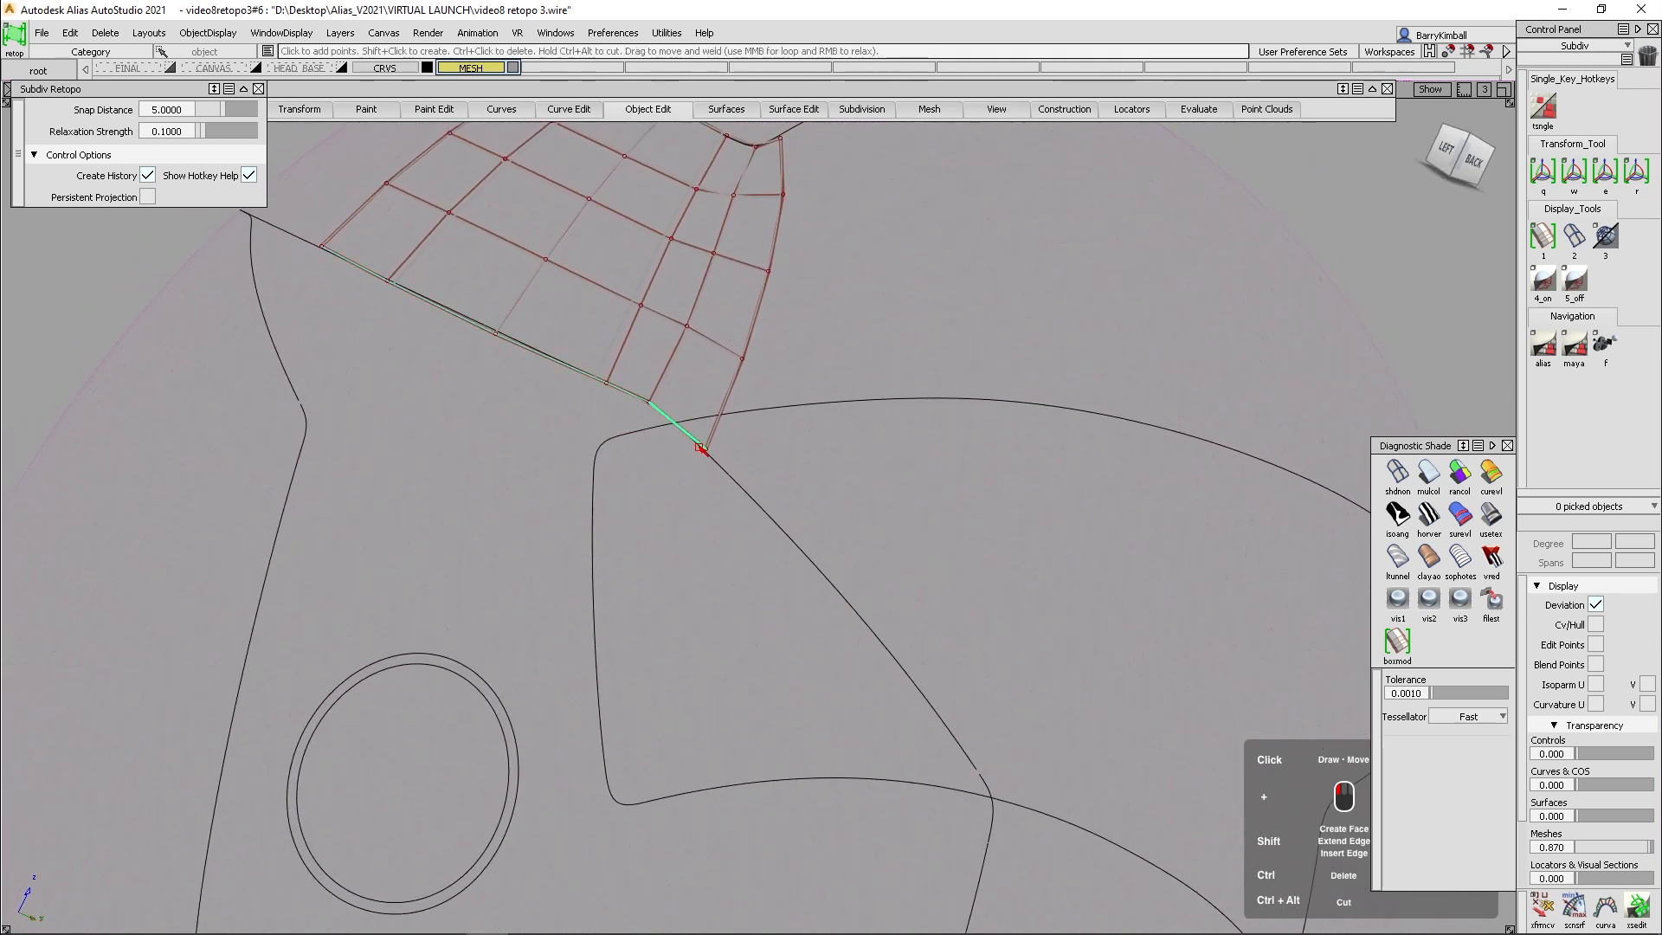
left_click_drag(702, 449, 699, 447)
middle_click_drag(714, 463, 742, 482, "alt+shift")
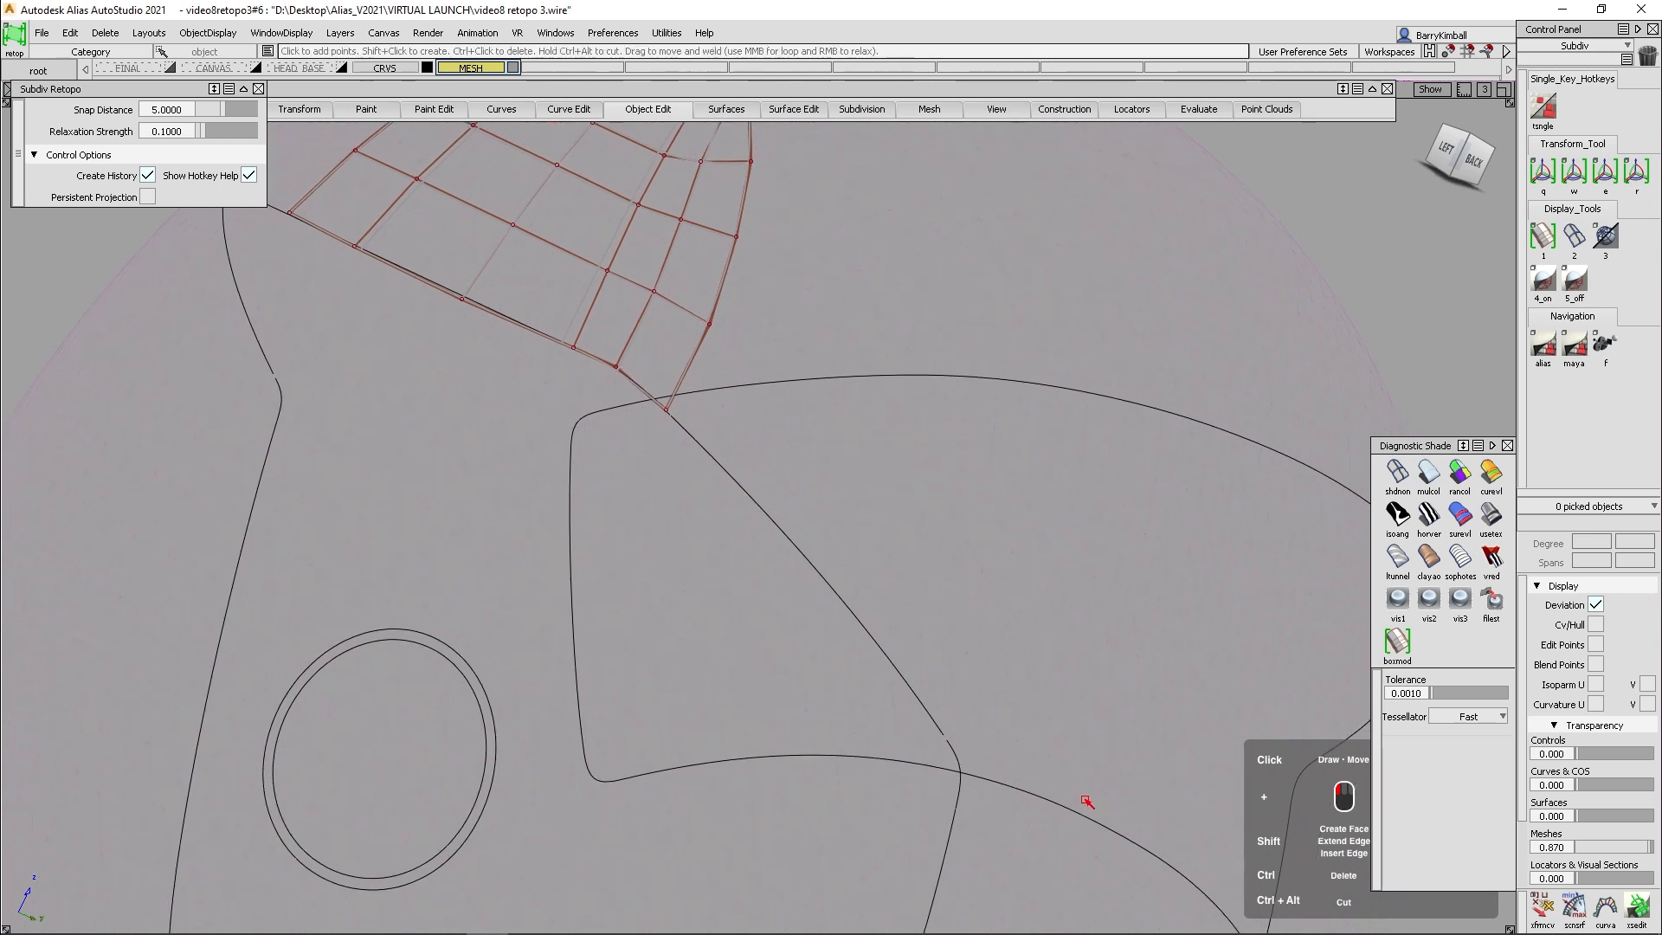
left_click_drag(898, 519, 784, 475, "alt+shift")
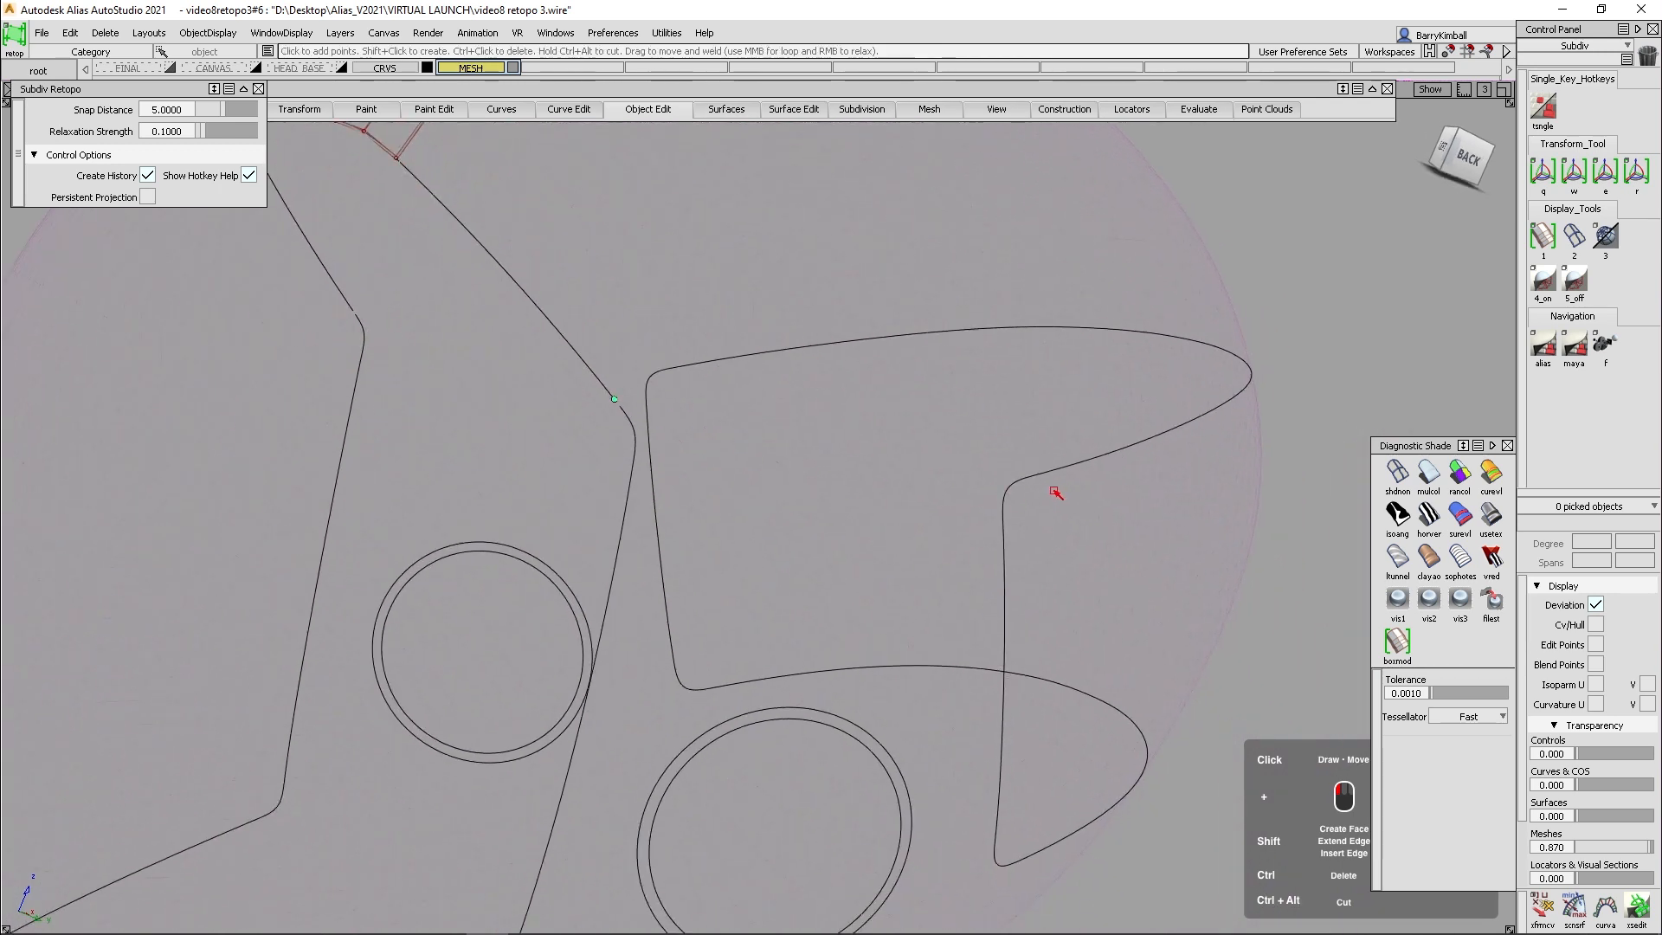
left_click(1004, 490)
left_click(730, 430, "shift")
left_click(742, 468, "shift")
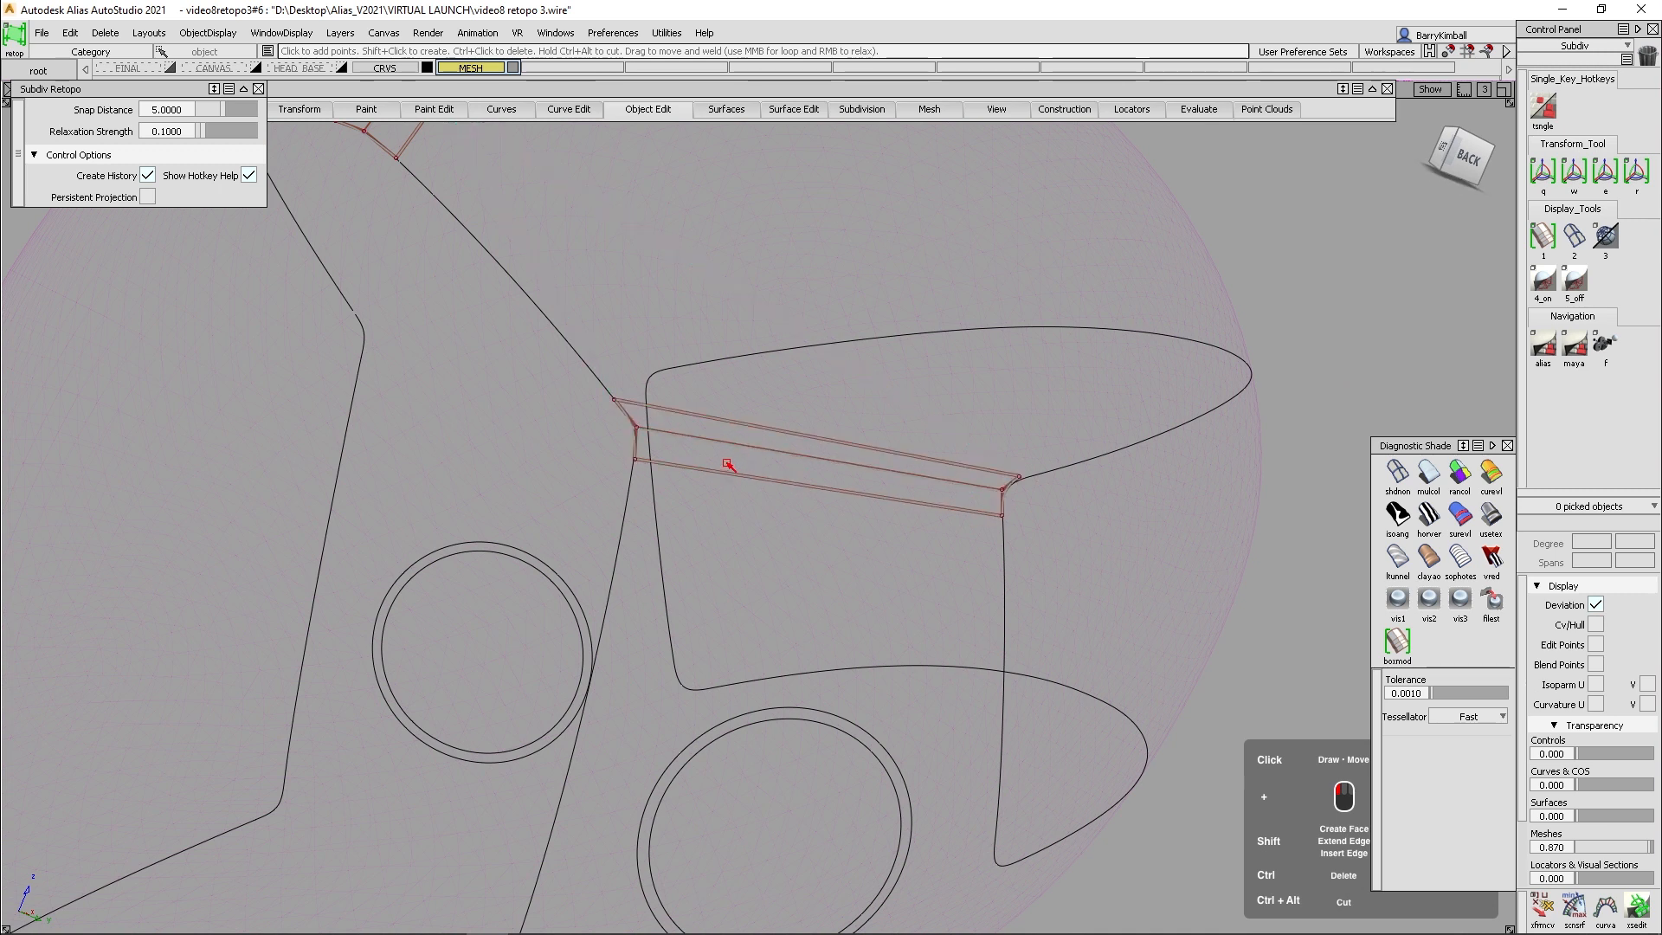
- Insert three crosswise edges along the strip between the visor corner and the rear panel
left_click(719, 451, "shift")
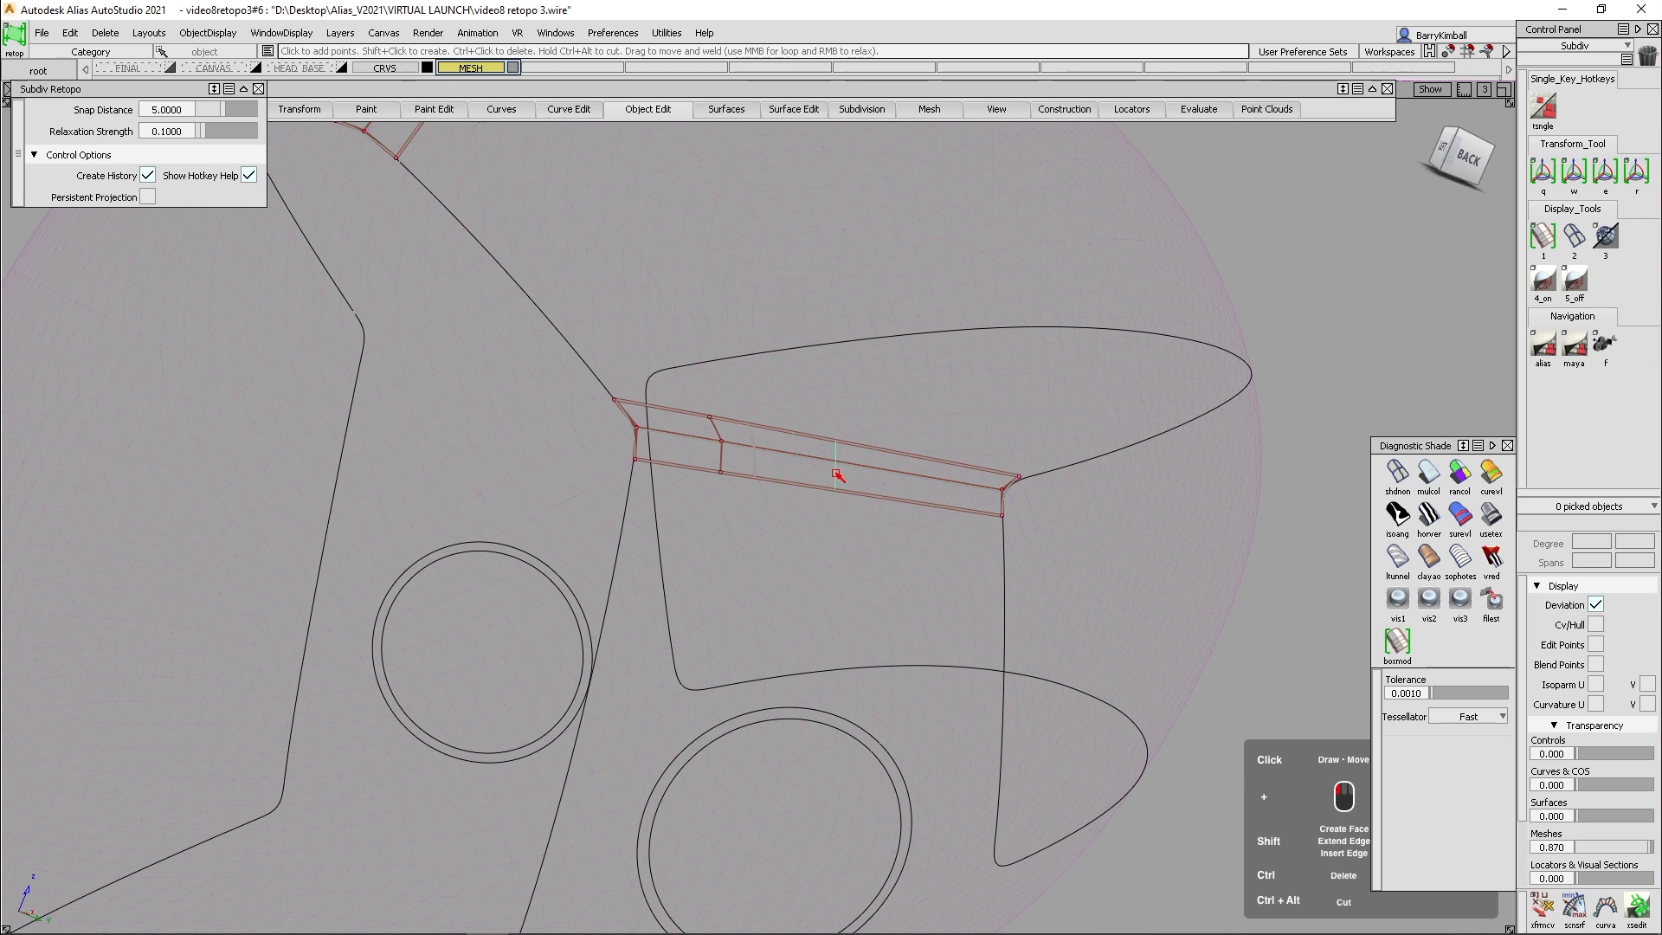
left_click(836, 473, "shift")
left_click(923, 500, "shift")
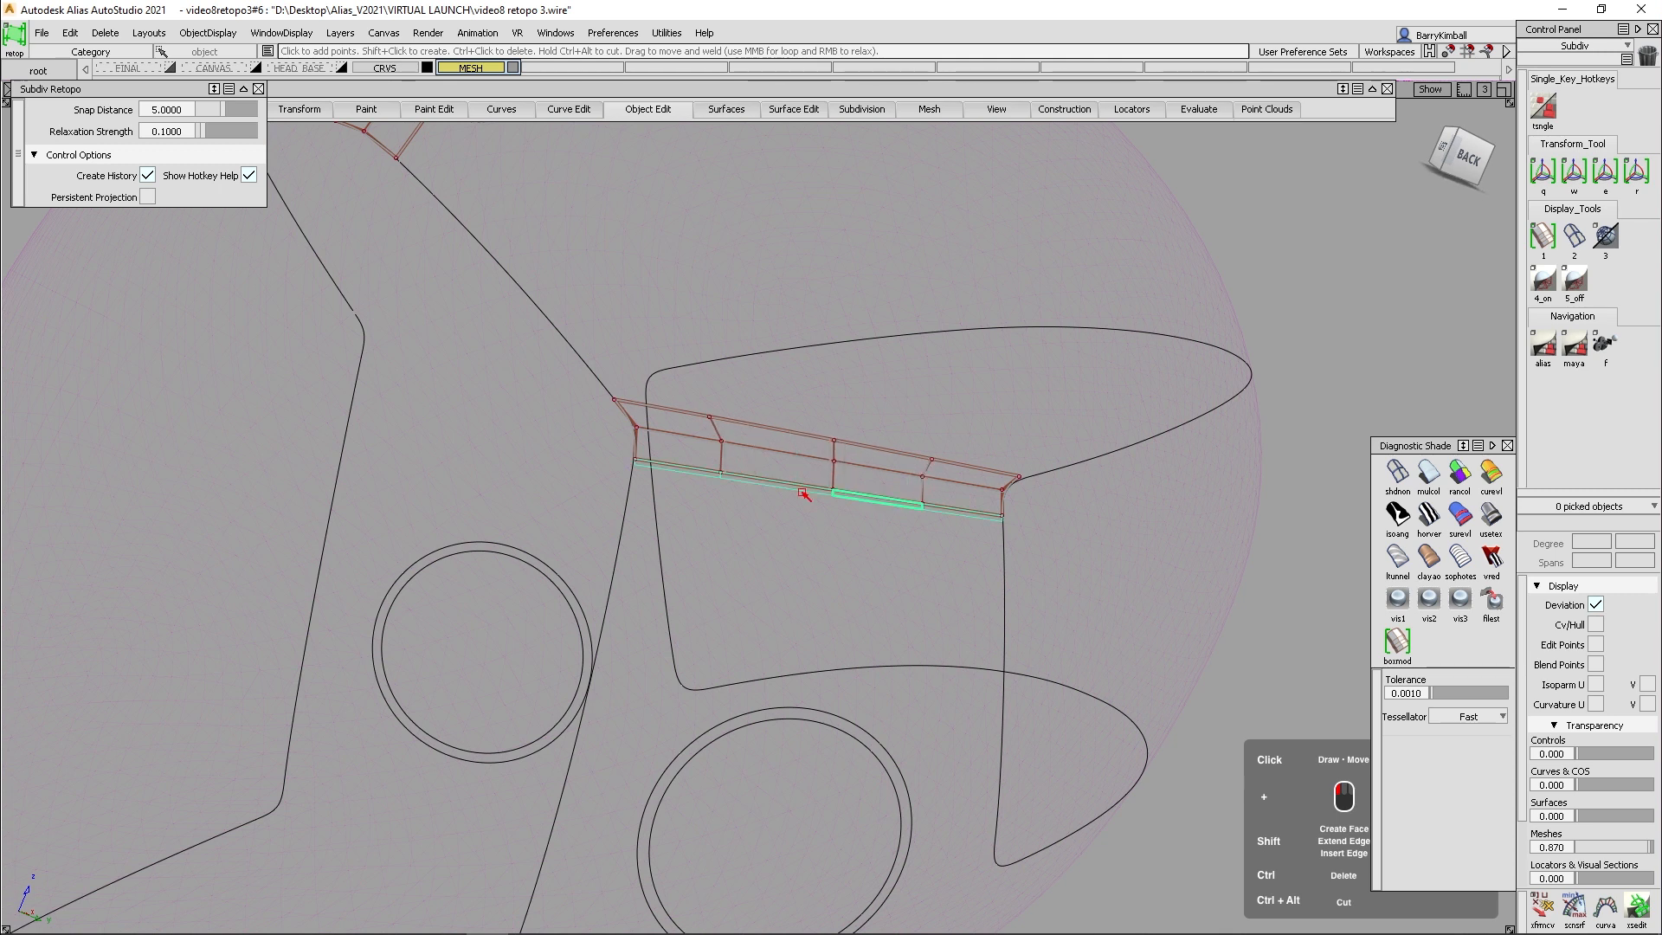
- Connect the forehead patch to the rear strip with a face along the visor curve and divide it with three crosswise edges
middle_click_drag(678, 355, 725, 404, "alt+shift")
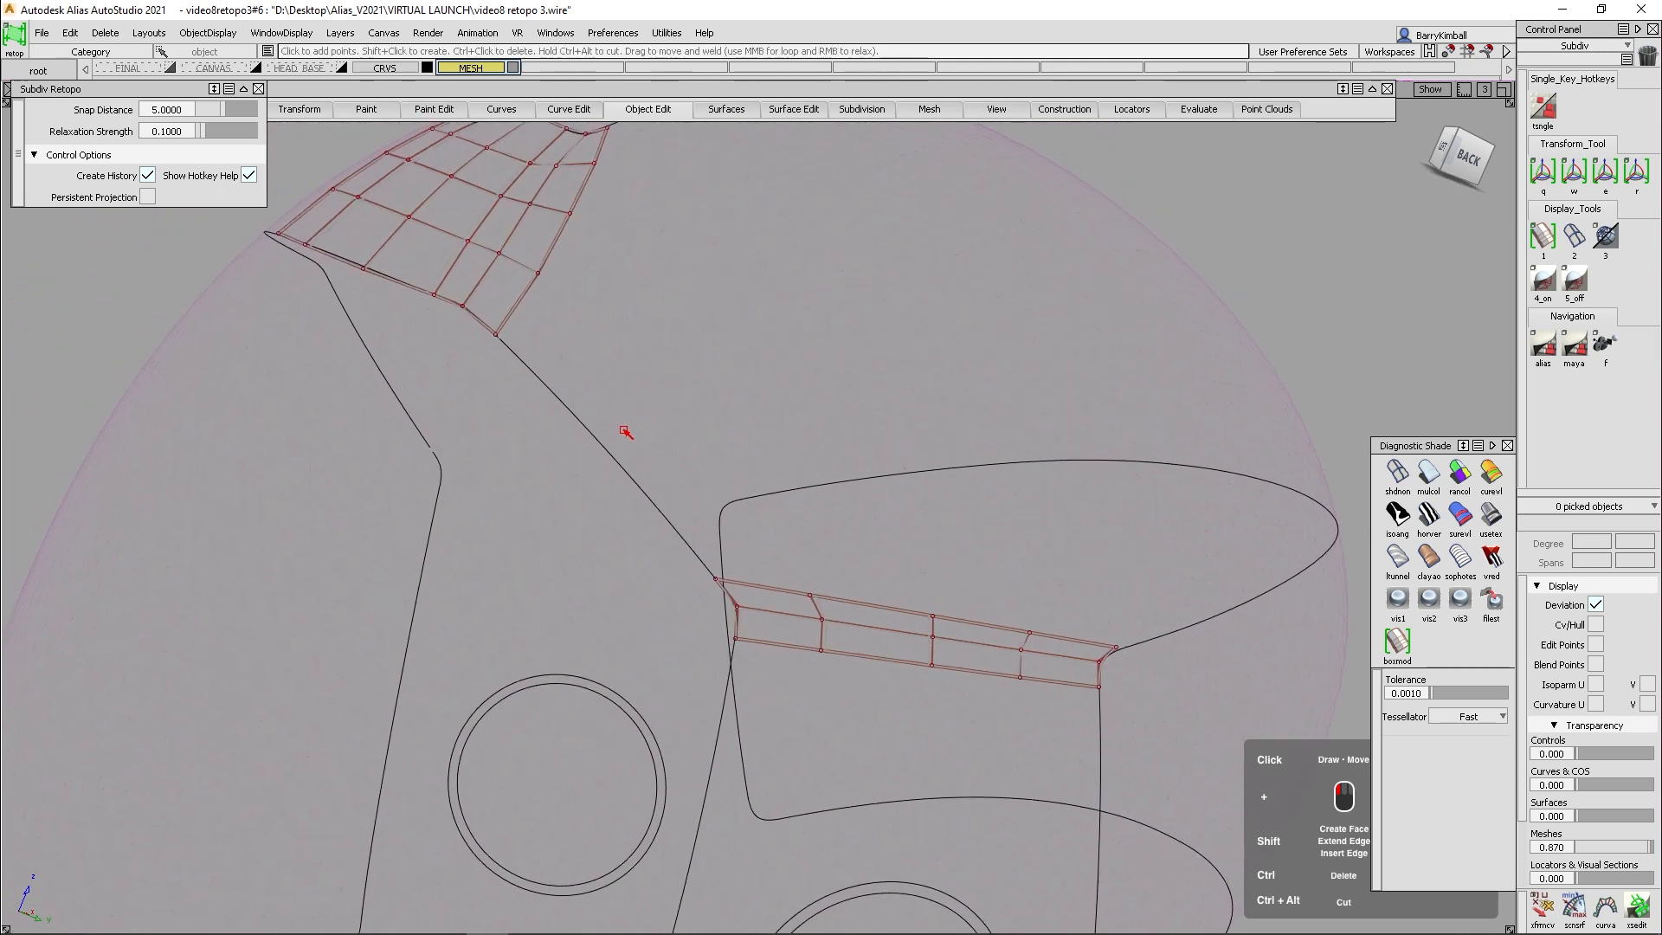
left_click(626, 432, "shift")
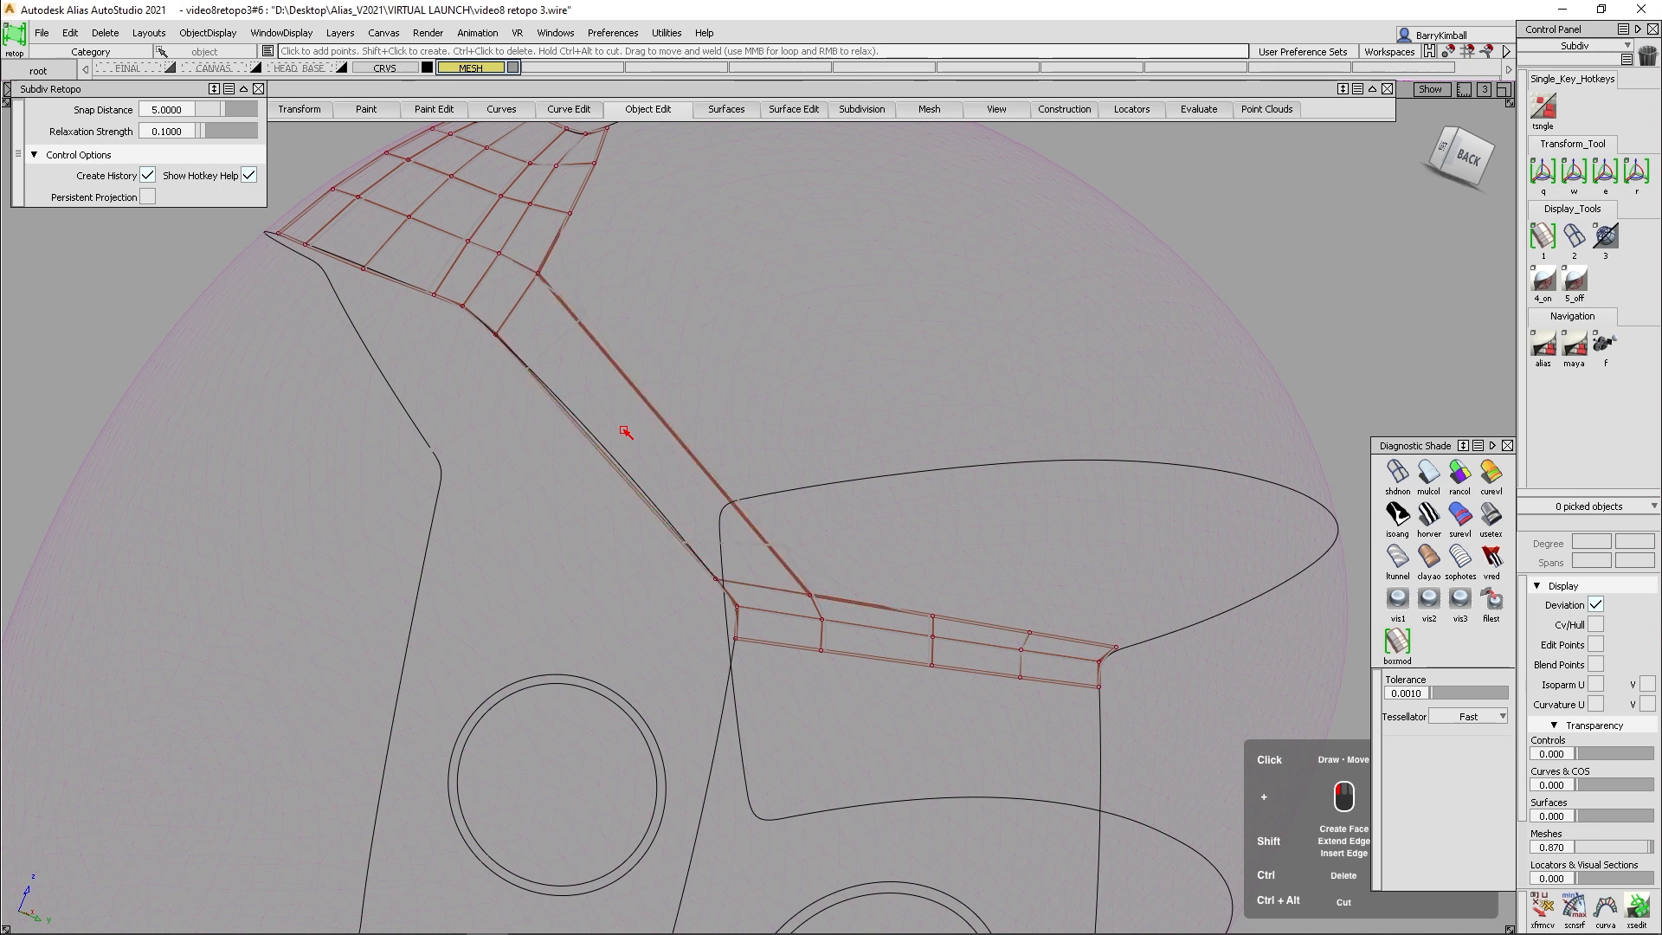
left_click(591, 373, "shift")
left_click(665, 451, "shift")
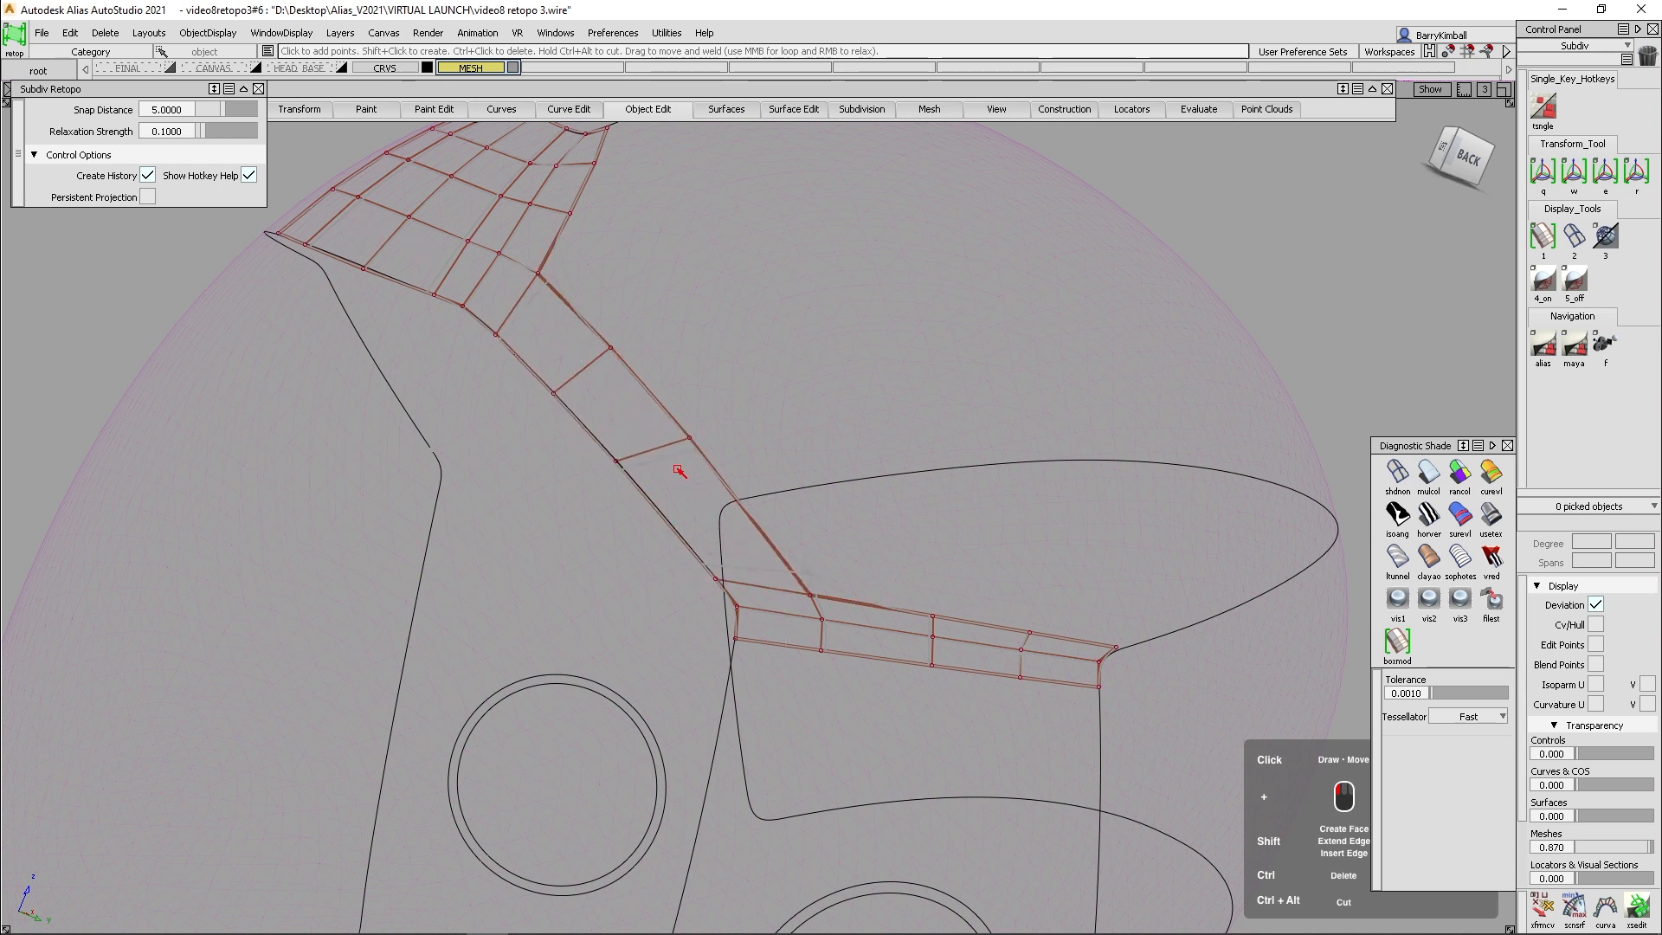
- Place three points above the connecting band and fill a second row of four faces down to the rear strip
left_click_drag(842, 494, 886, 468, "alt+shift")
left_click(867, 499)
left_click(792, 397)
left_click(673, 291)
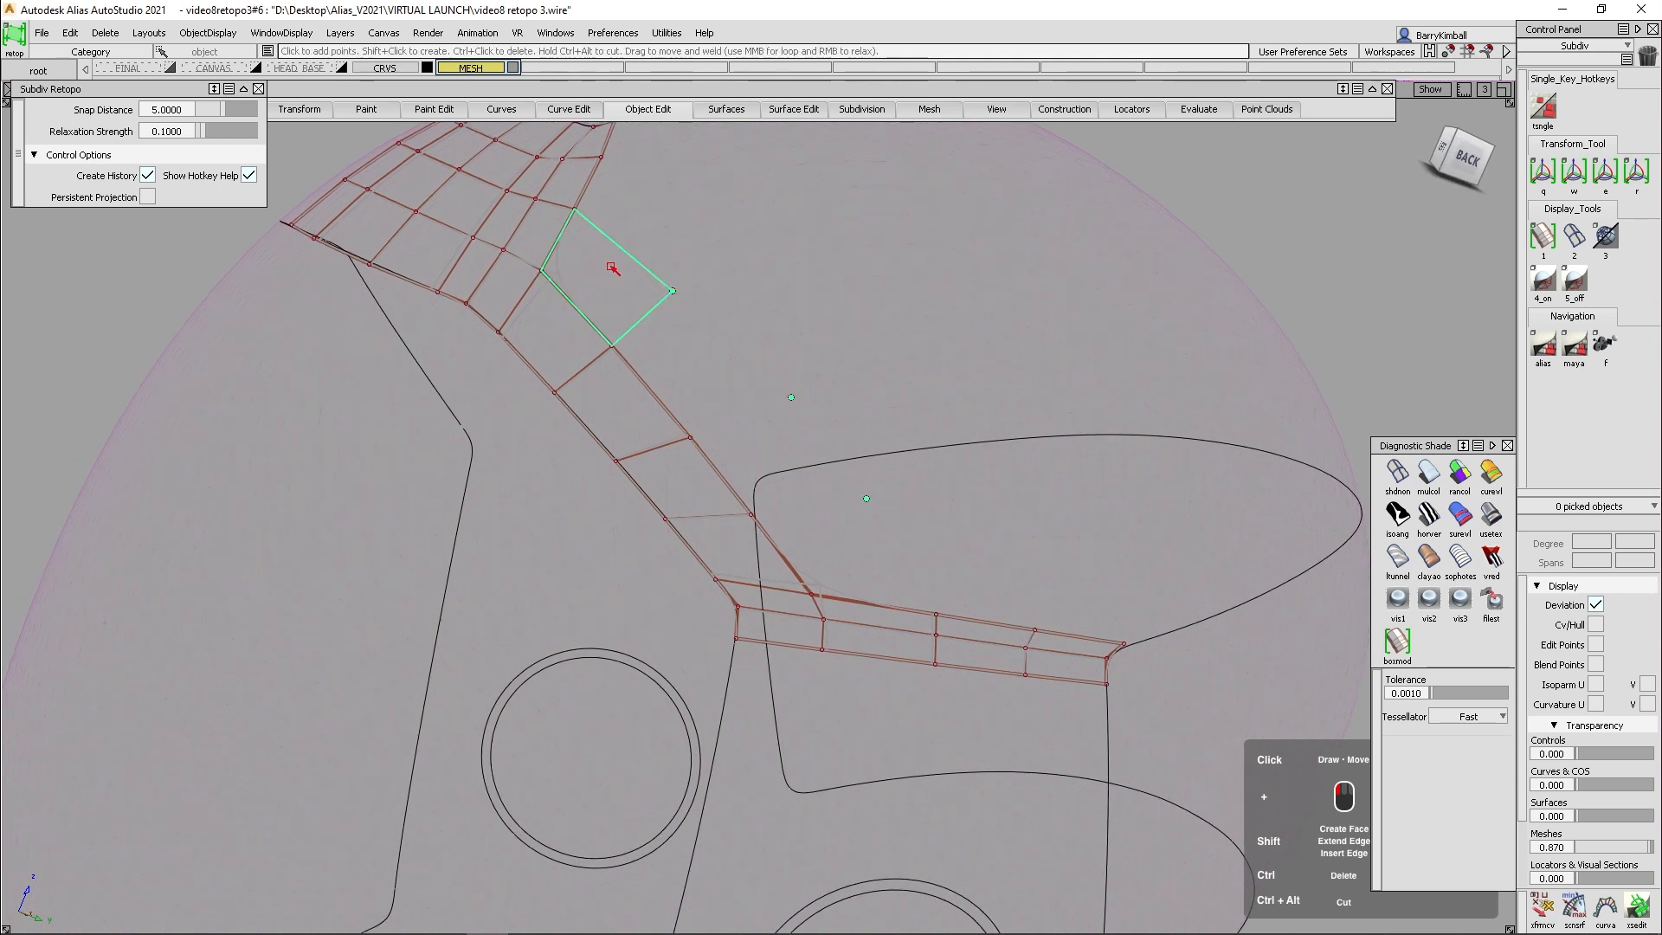
left_click(614, 275, "shift")
left_click(692, 368, "shift")
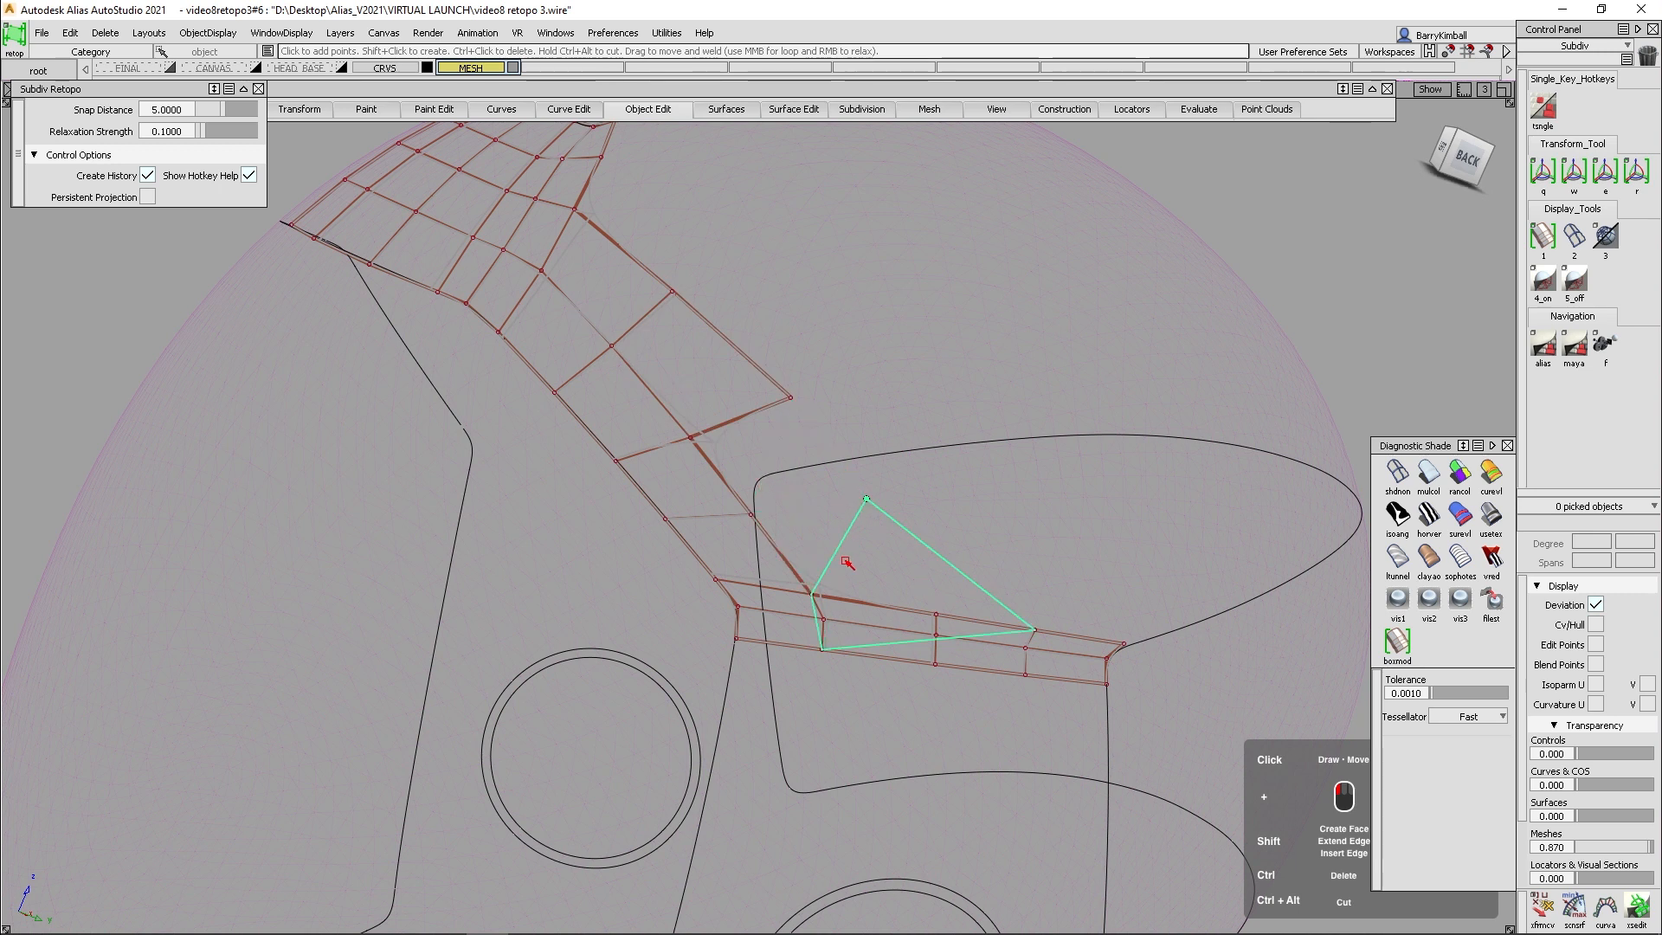
left_click(765, 448, "shift")
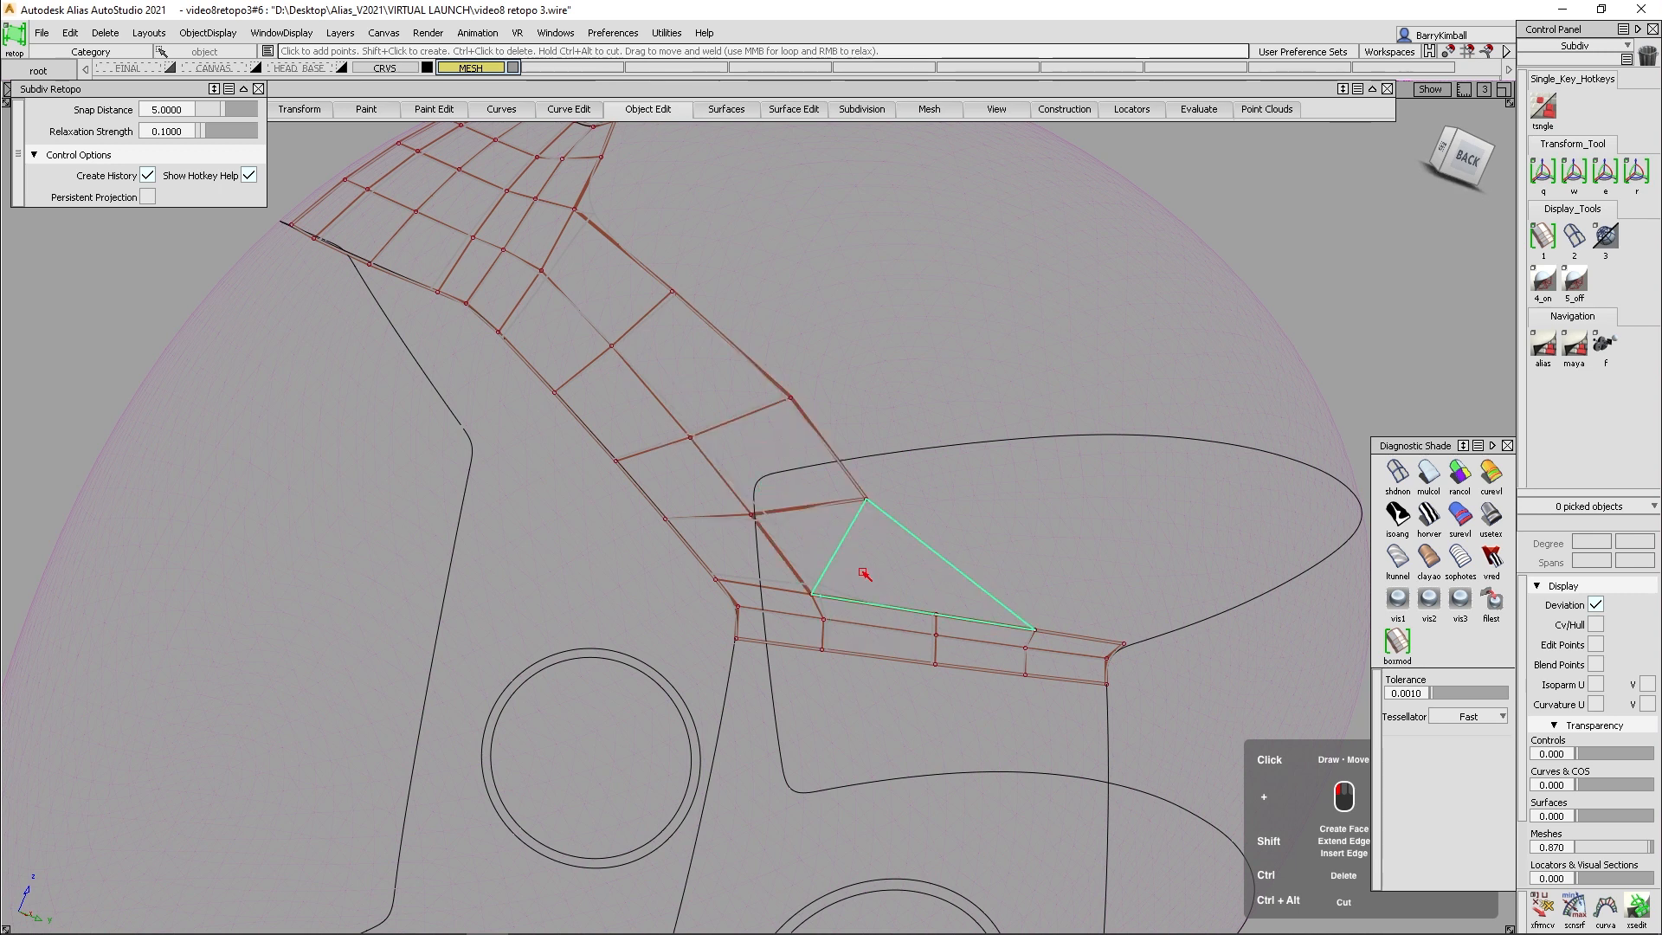
left_click(820, 540, "shift")
- Shade the retopo patch in box mode and examine how it follows the helmet curves
mouse_move(801, 549)
left_mouse_down("alt+shift")
mouse_move(839, 498)
mouse_move(761, 438)
left_mouse_up("alt+shift")
key("1")
right_click_drag(761, 438, 753, 470, "alt+shift")
middle_click_drag(753, 470, 838, 554, "alt+shift")
mouse_move(838, 554)
left_mouse_down("alt+shift")
mouse_move(846, 526)
mouse_move(845, 554)
left_mouse_up("alt+shift")
middle_click_drag(845, 554, 839, 479, "alt+shift")
left_click_drag(839, 479, 841, 504, "alt+shift")
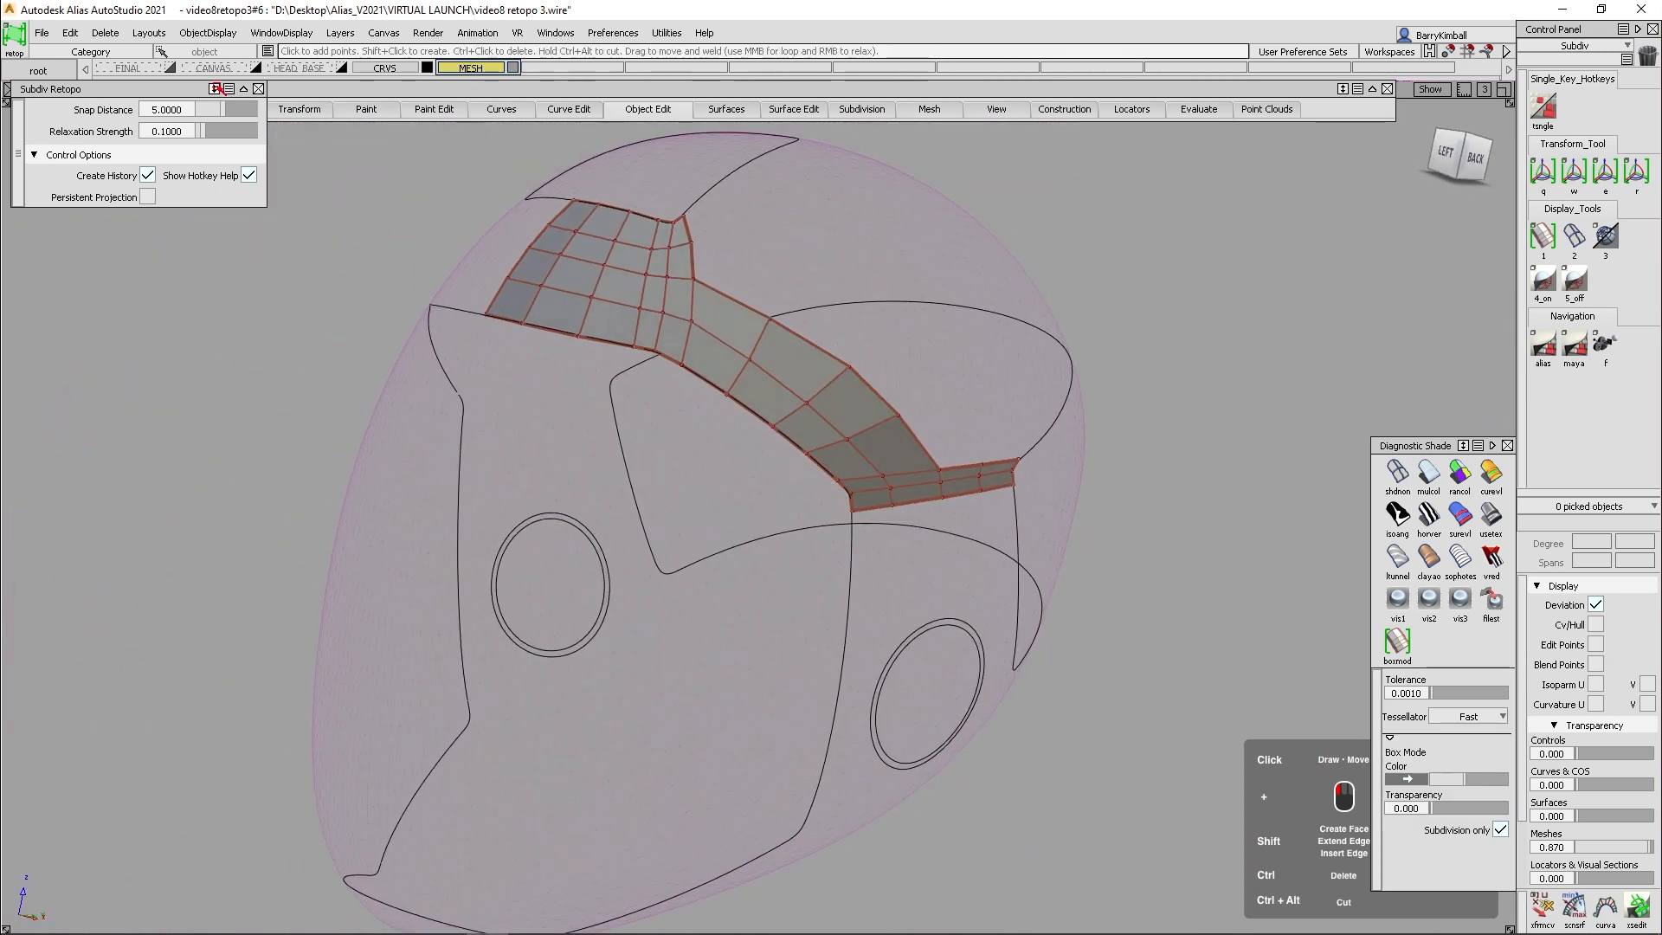
- Hide the MESH layer and show the FINAL layer with the completed helmet
left_click_drag(421, 317, 401, 201, "ctrl+shift")
left_click(513, 68)
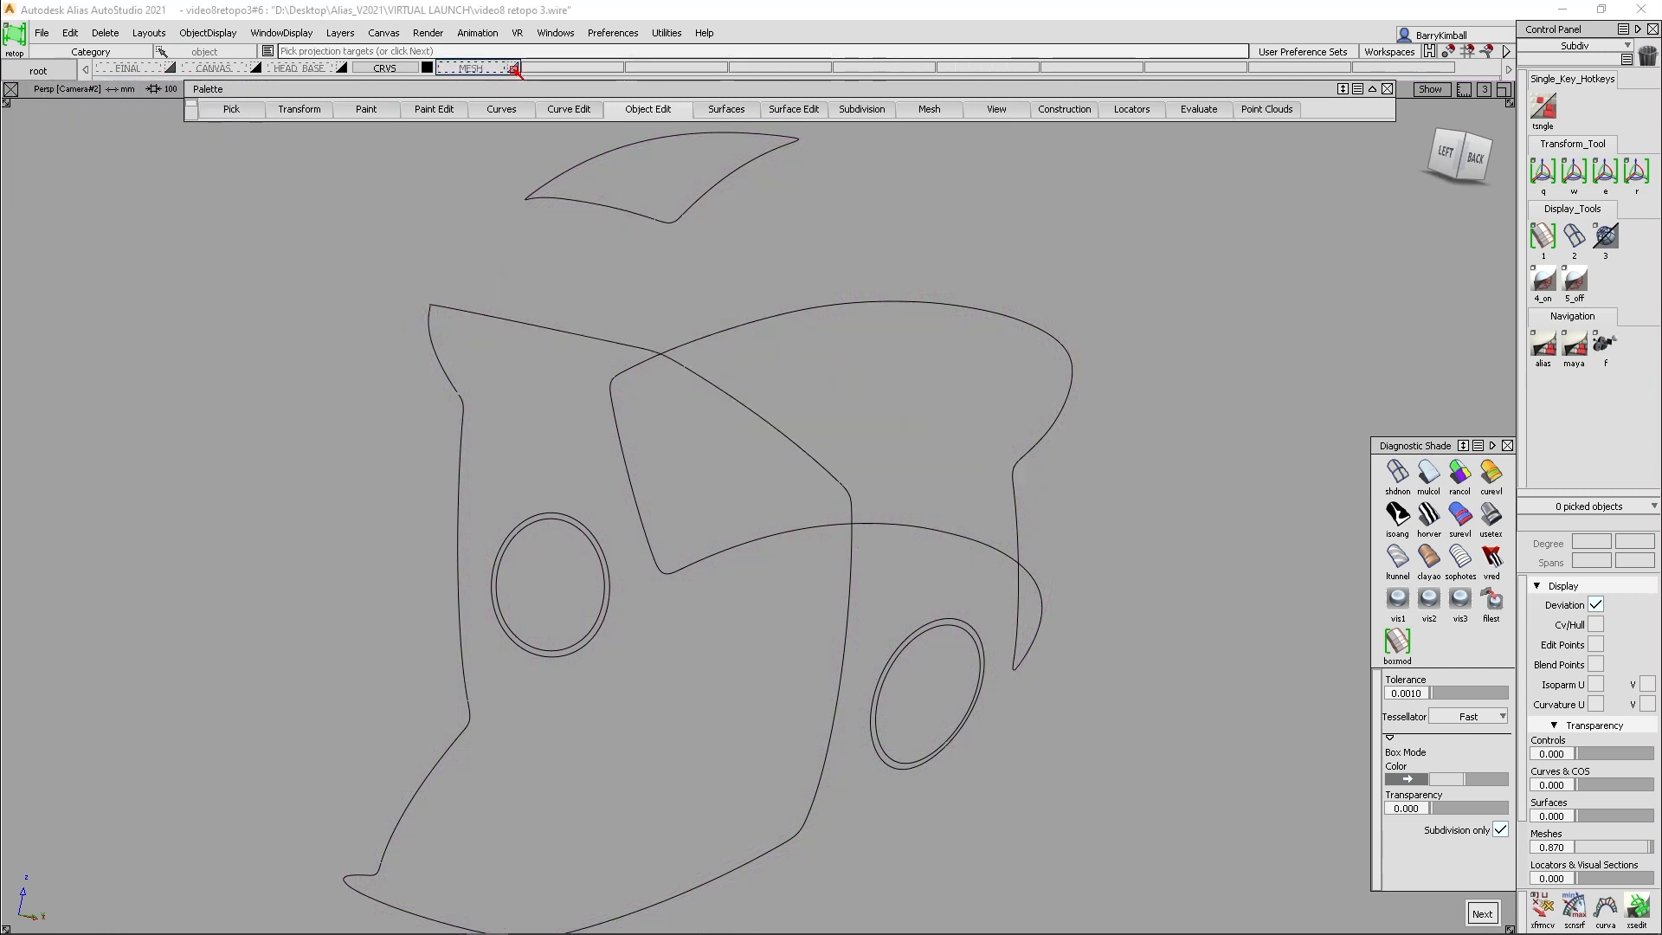
left_click(170, 66)
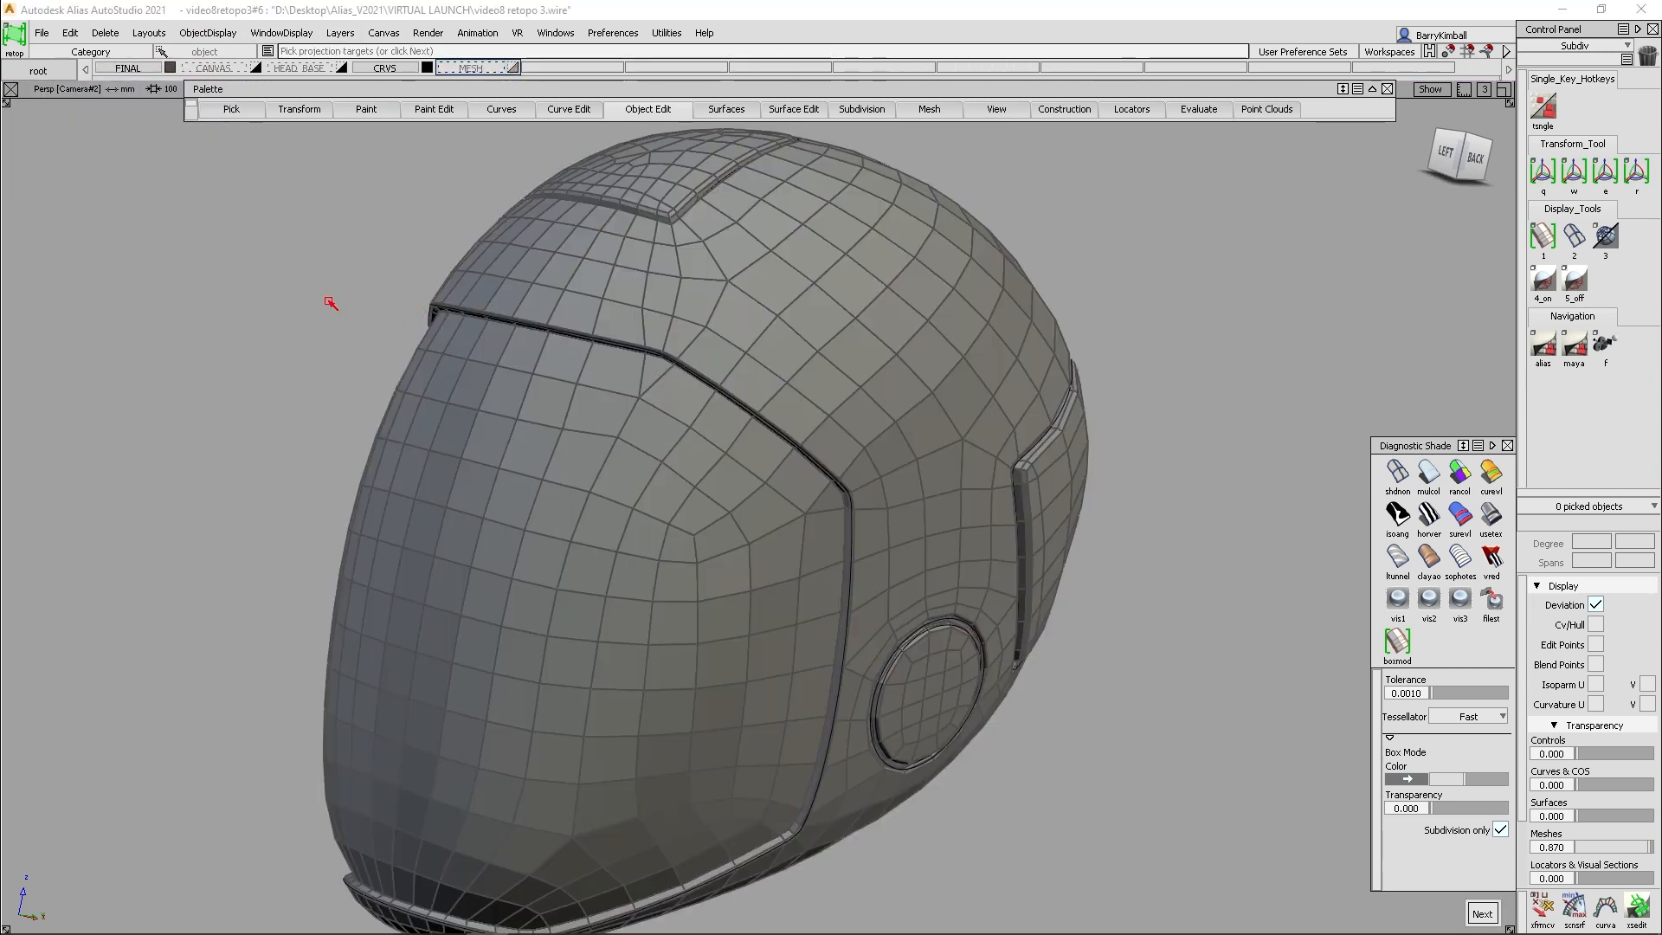
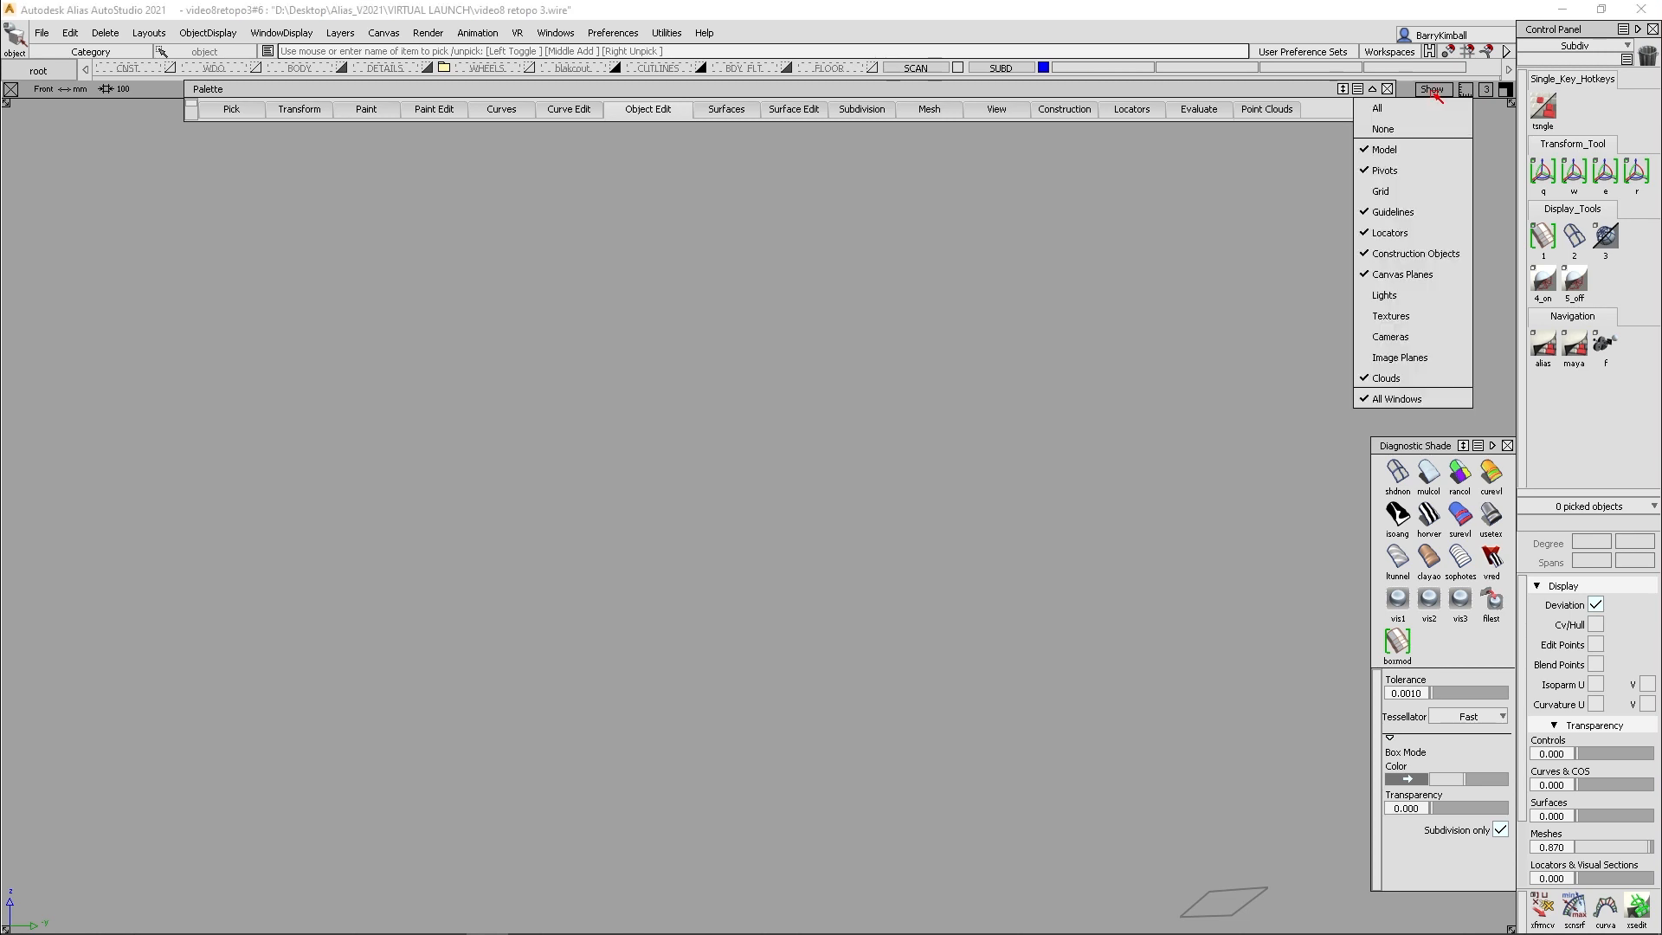
- Turn on the grid in the front view and start Subdiv Retopo without any projection target
left_click(1404, 196)
middle_click_drag(905, 423, 875, 435, "alt+shift")
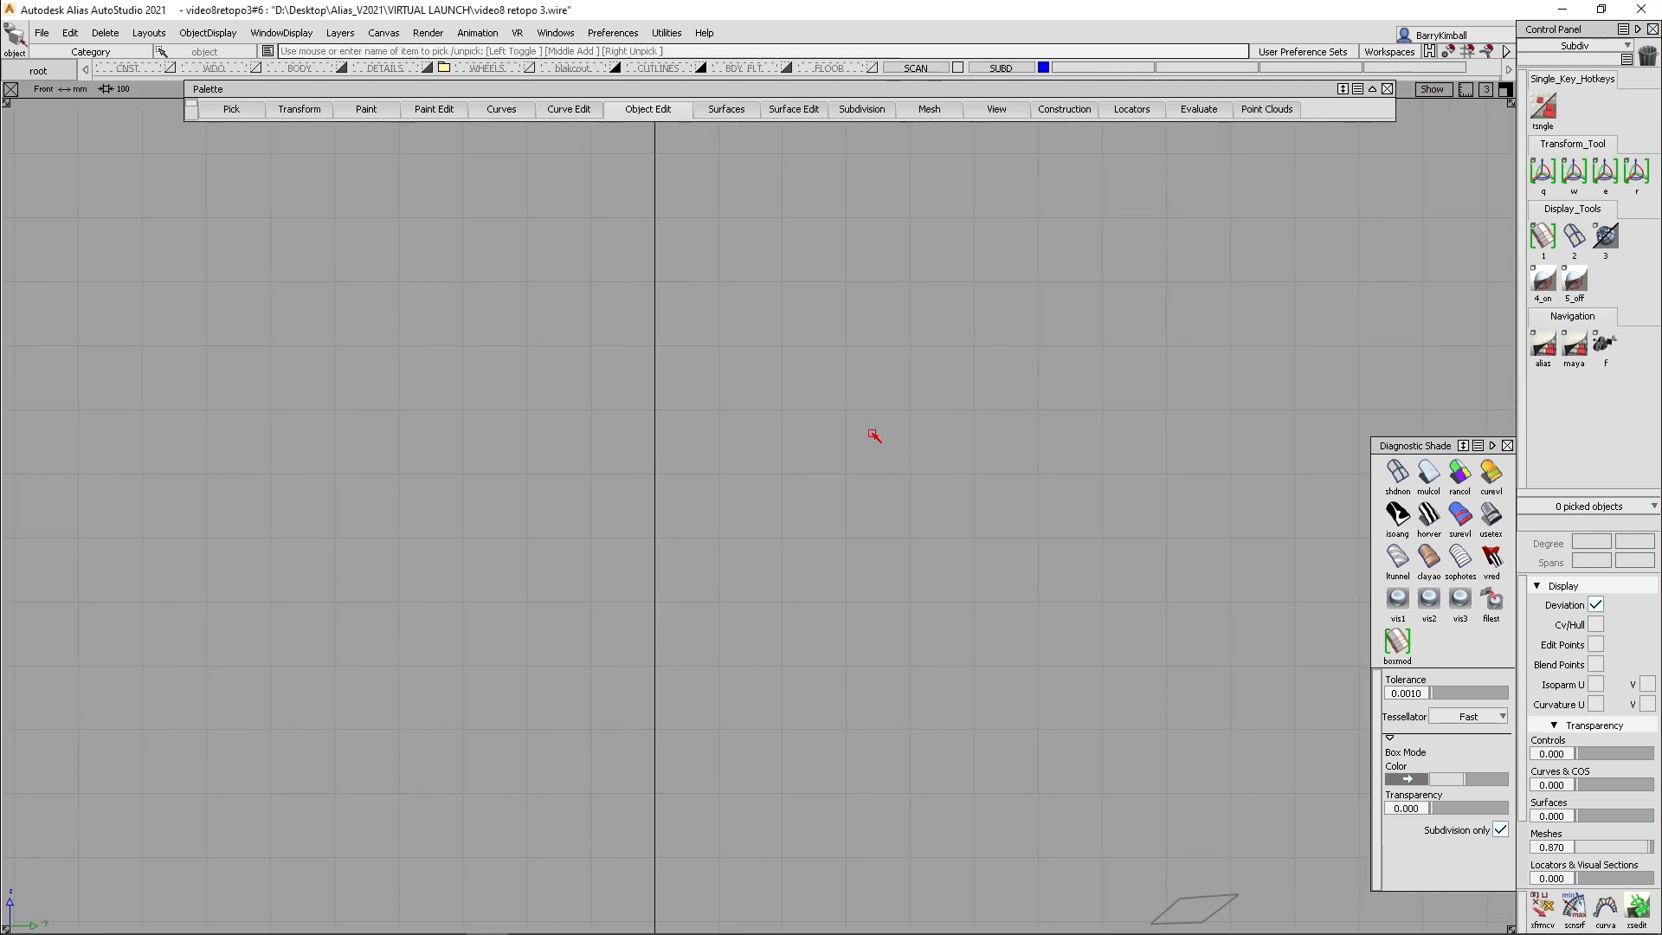
left_click(863, 109)
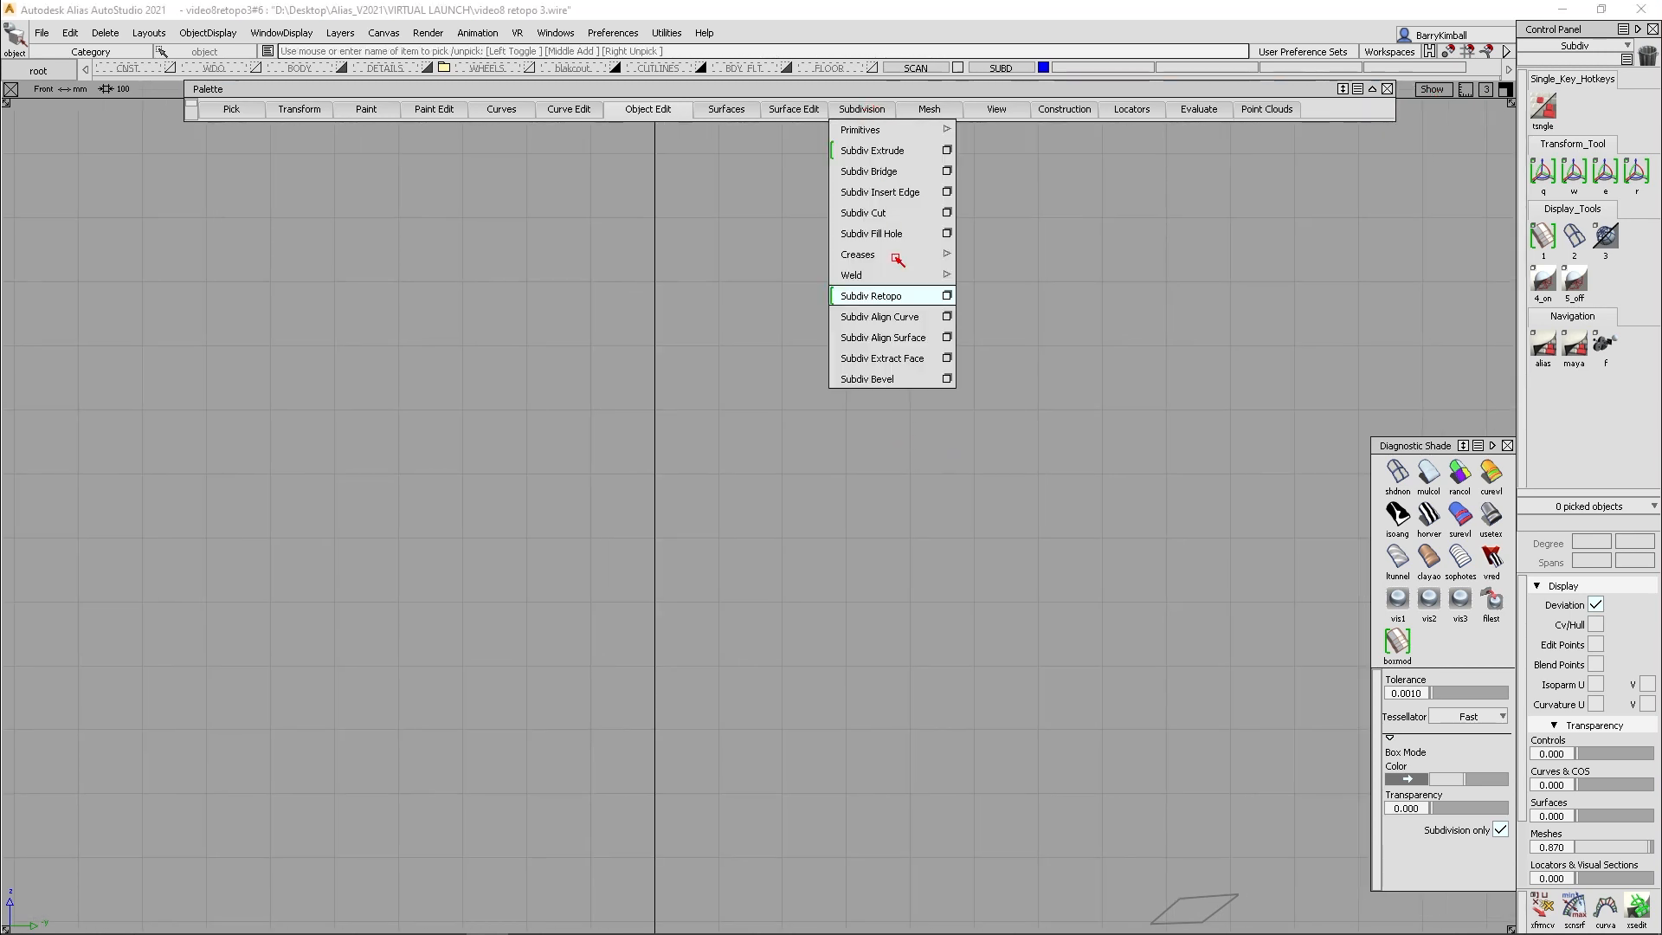
left_click(900, 296)
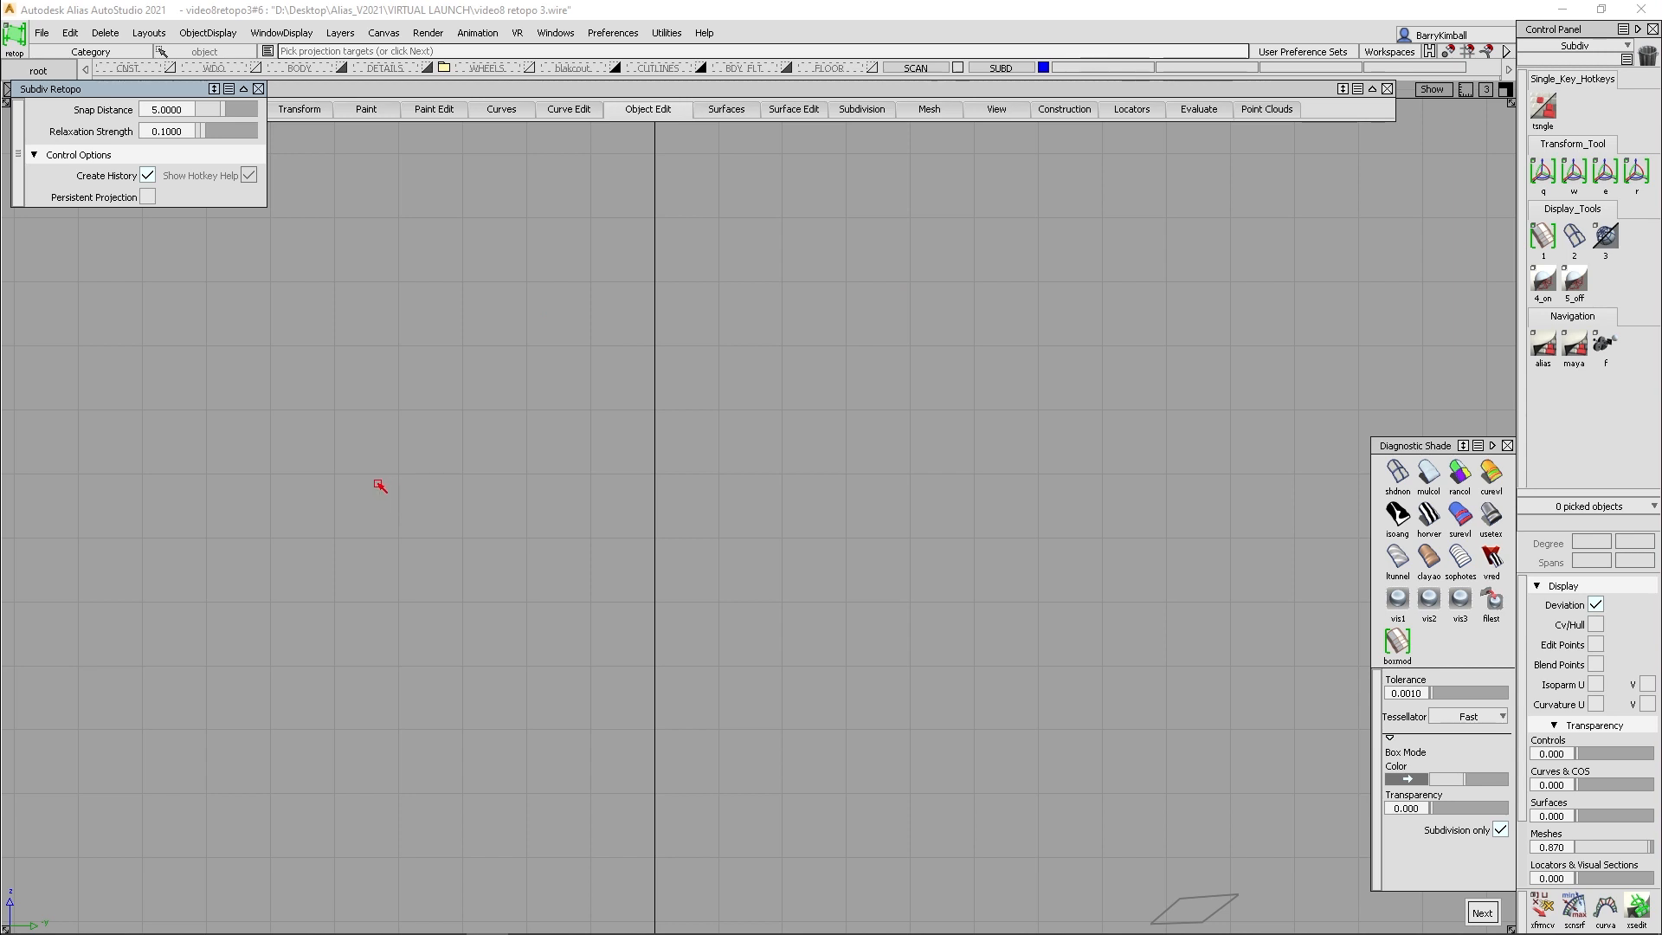
key("space")
key("space")
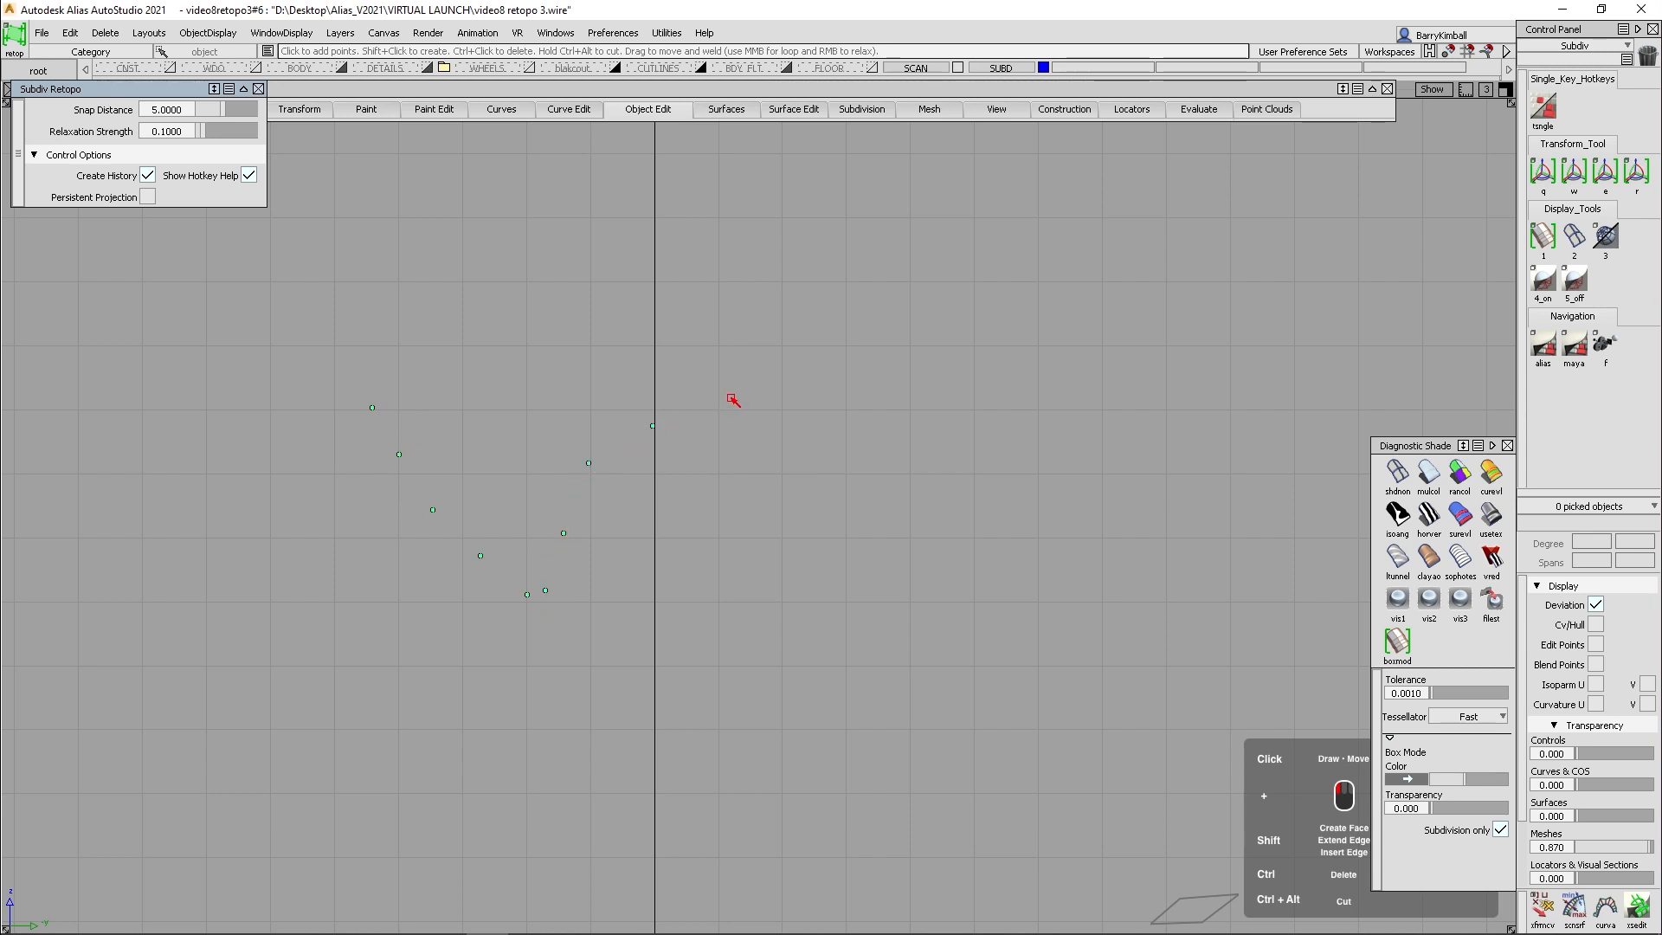
- Place points outlining a flared patch with a long slanted arm and start filling faces in its flared end
left_click(866, 337)
left_click(409, 416, "shift")
left_click(534, 571, "shift")
left_click(540, 513, "shift")
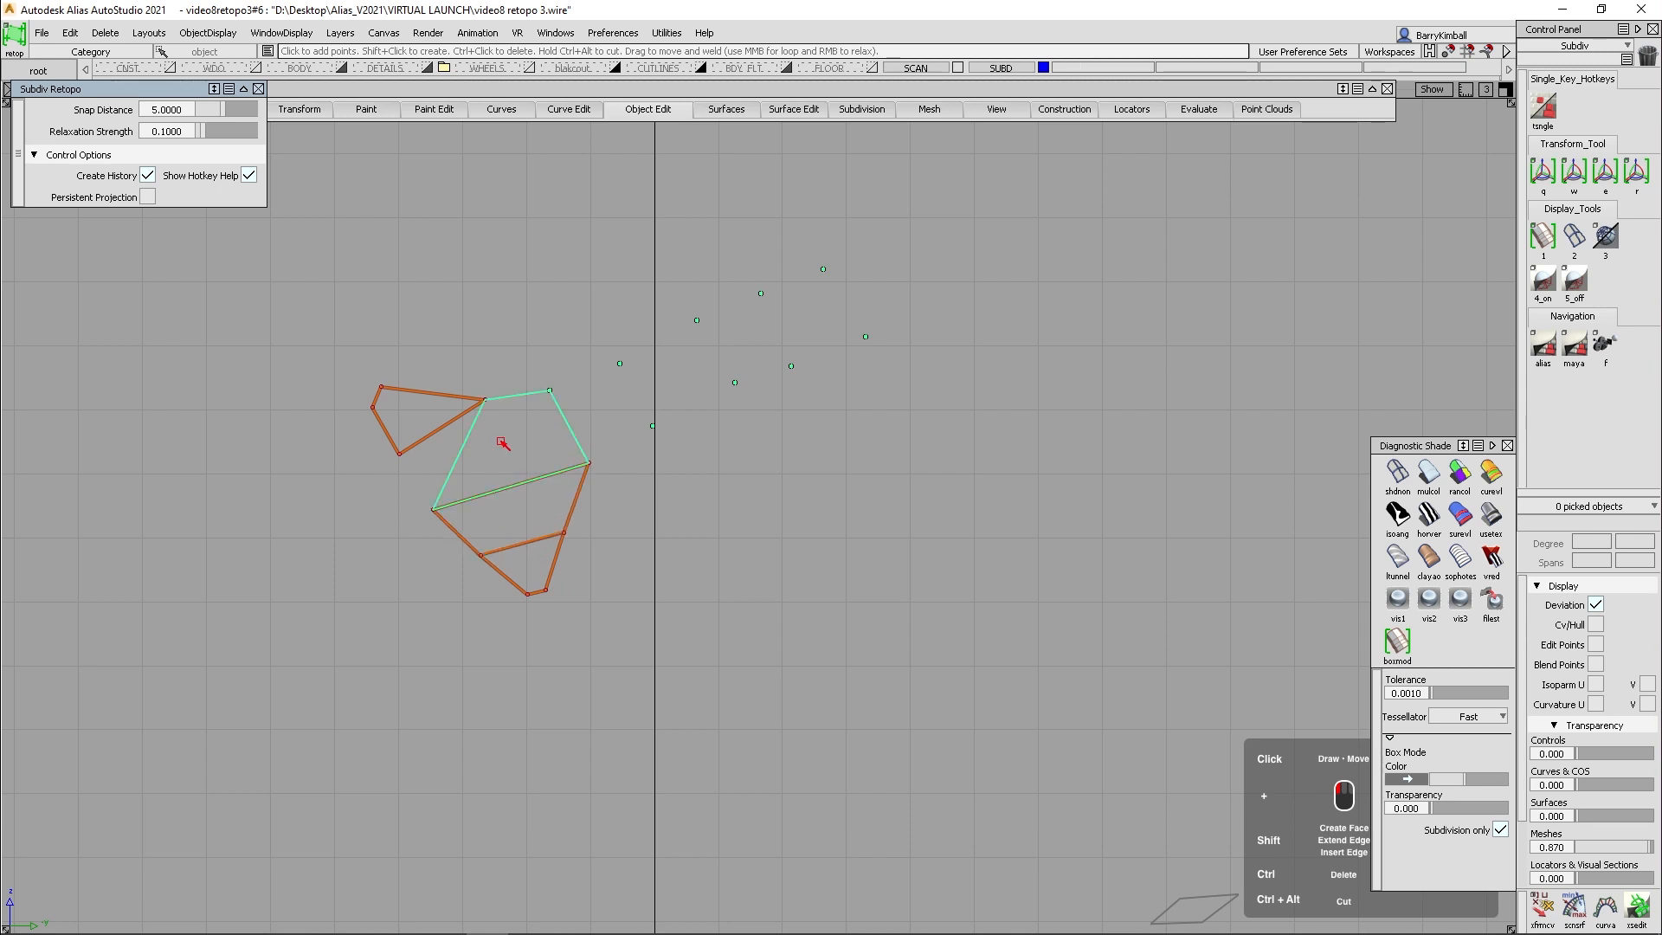
- Fill the second upper face of the flared end and four faces along the arm, and relax the arm's points
left_click(449, 449, "shift")
left_click(601, 416, "shift")
left_click(676, 372, "shift")
left_click(745, 345, "shift")
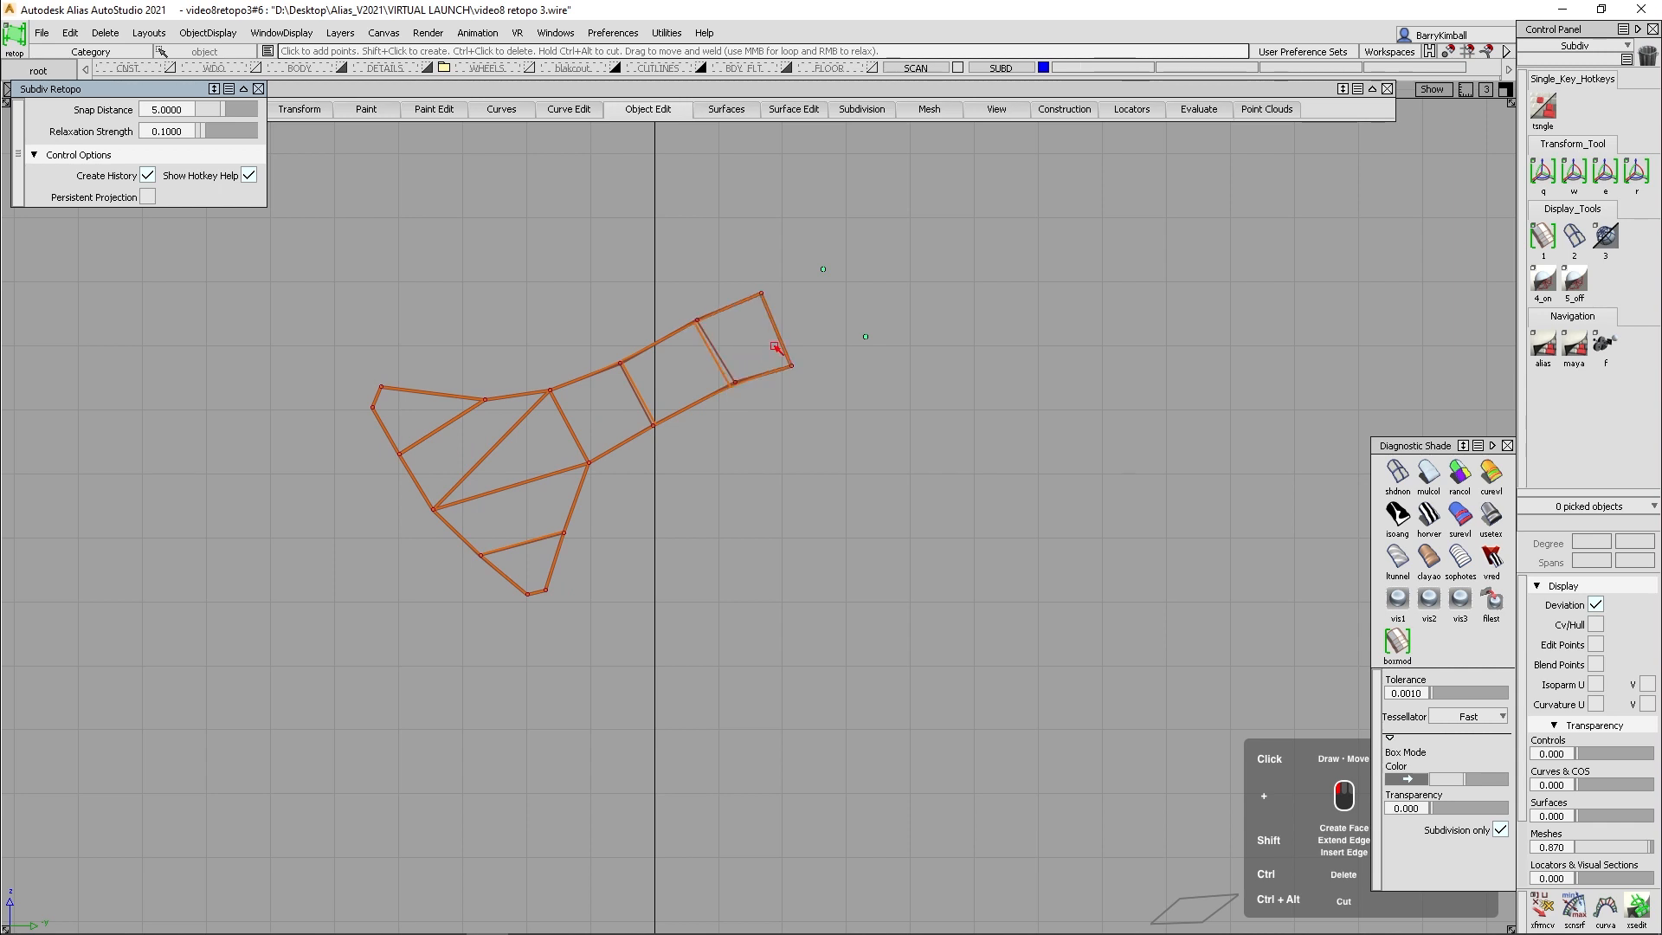
left_click(825, 327, "shift")
left_click_drag(820, 315, 818, 311)
mouse_move(746, 343)
right_mouse_down()
mouse_move(729, 326)
mouse_move(629, 367)
mouse_move(500, 471)
right_mouse_up()
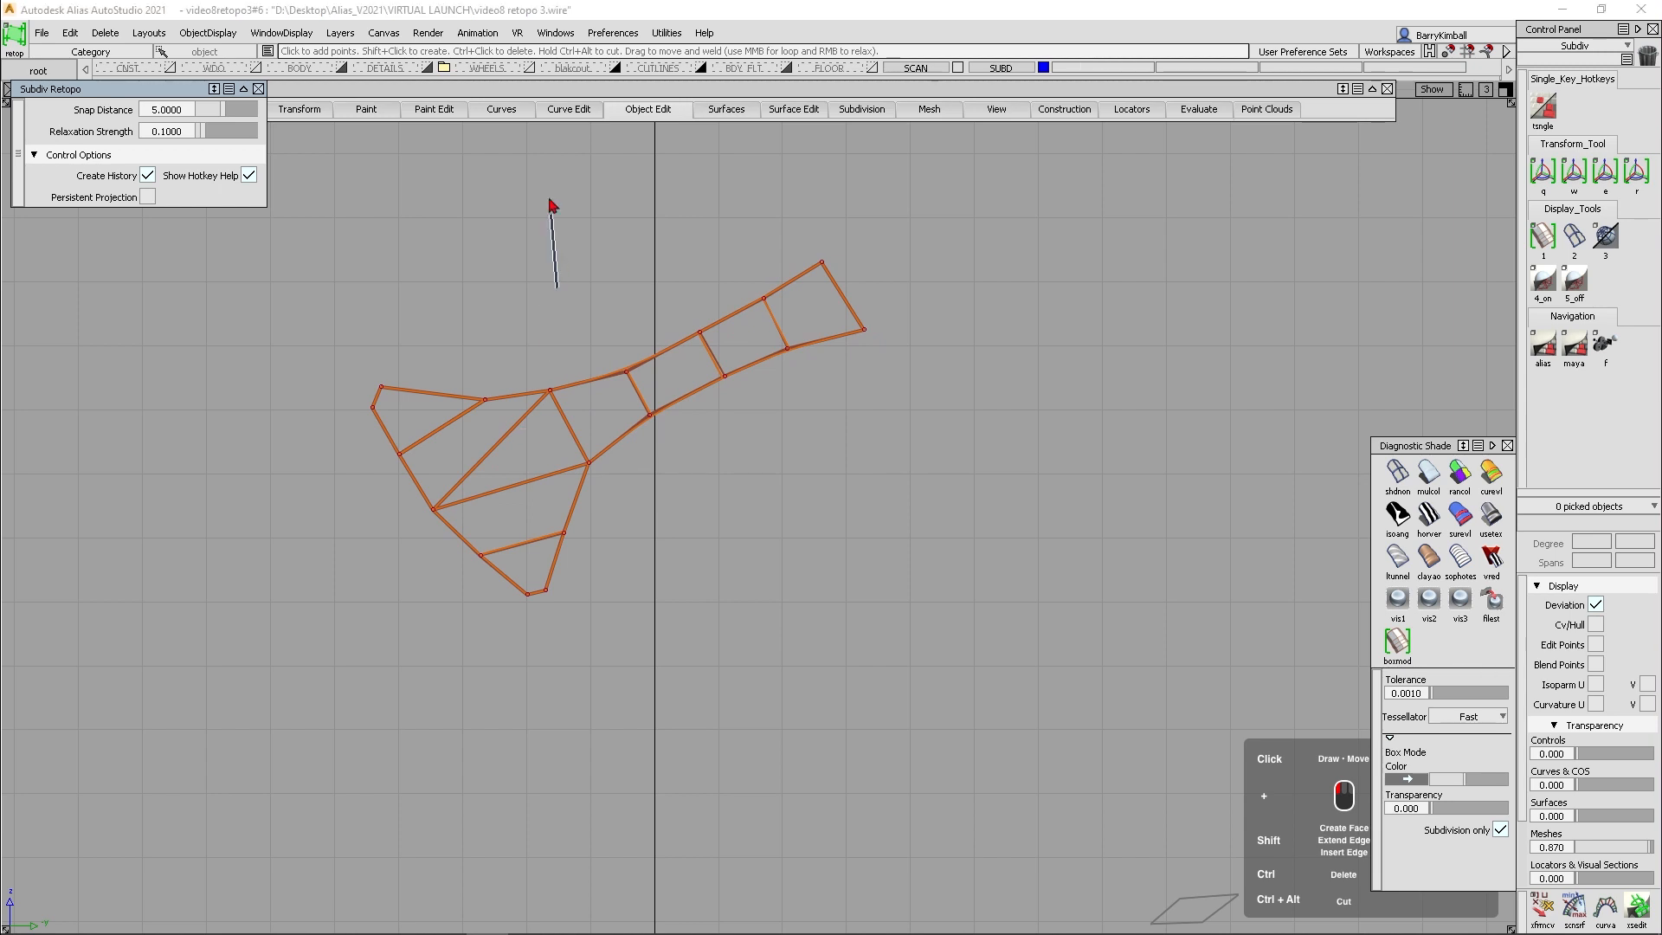
- Shade the retopo patch in multi-color and frame it in the perspective view
left_click(868, 109)
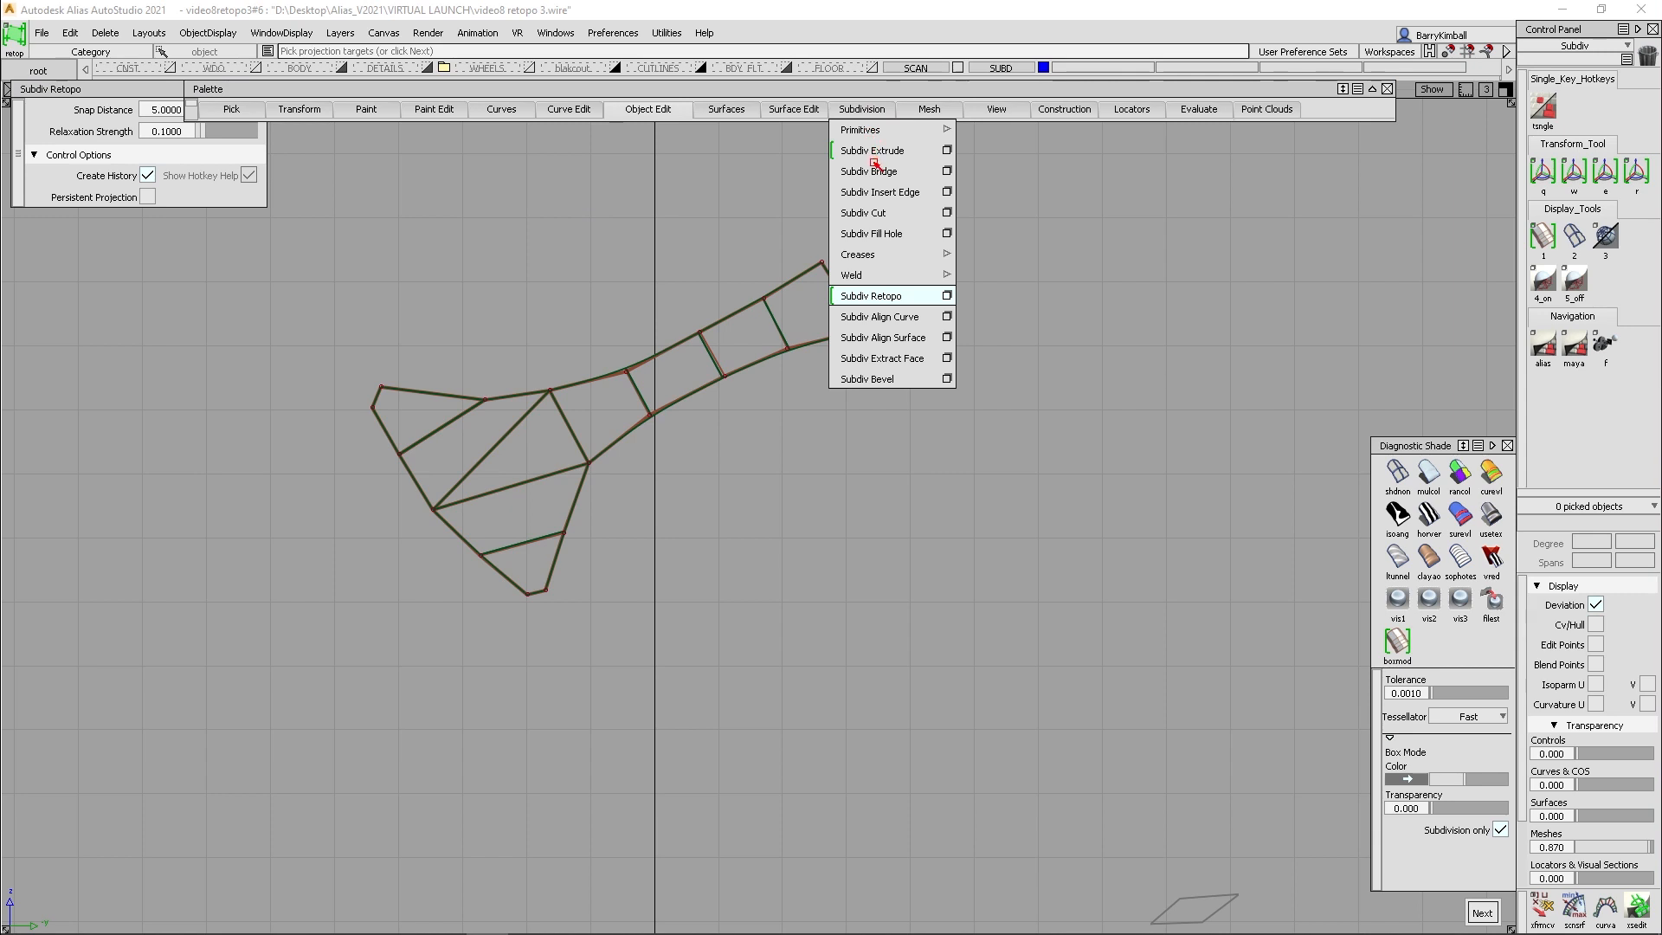
left_click(863, 232)
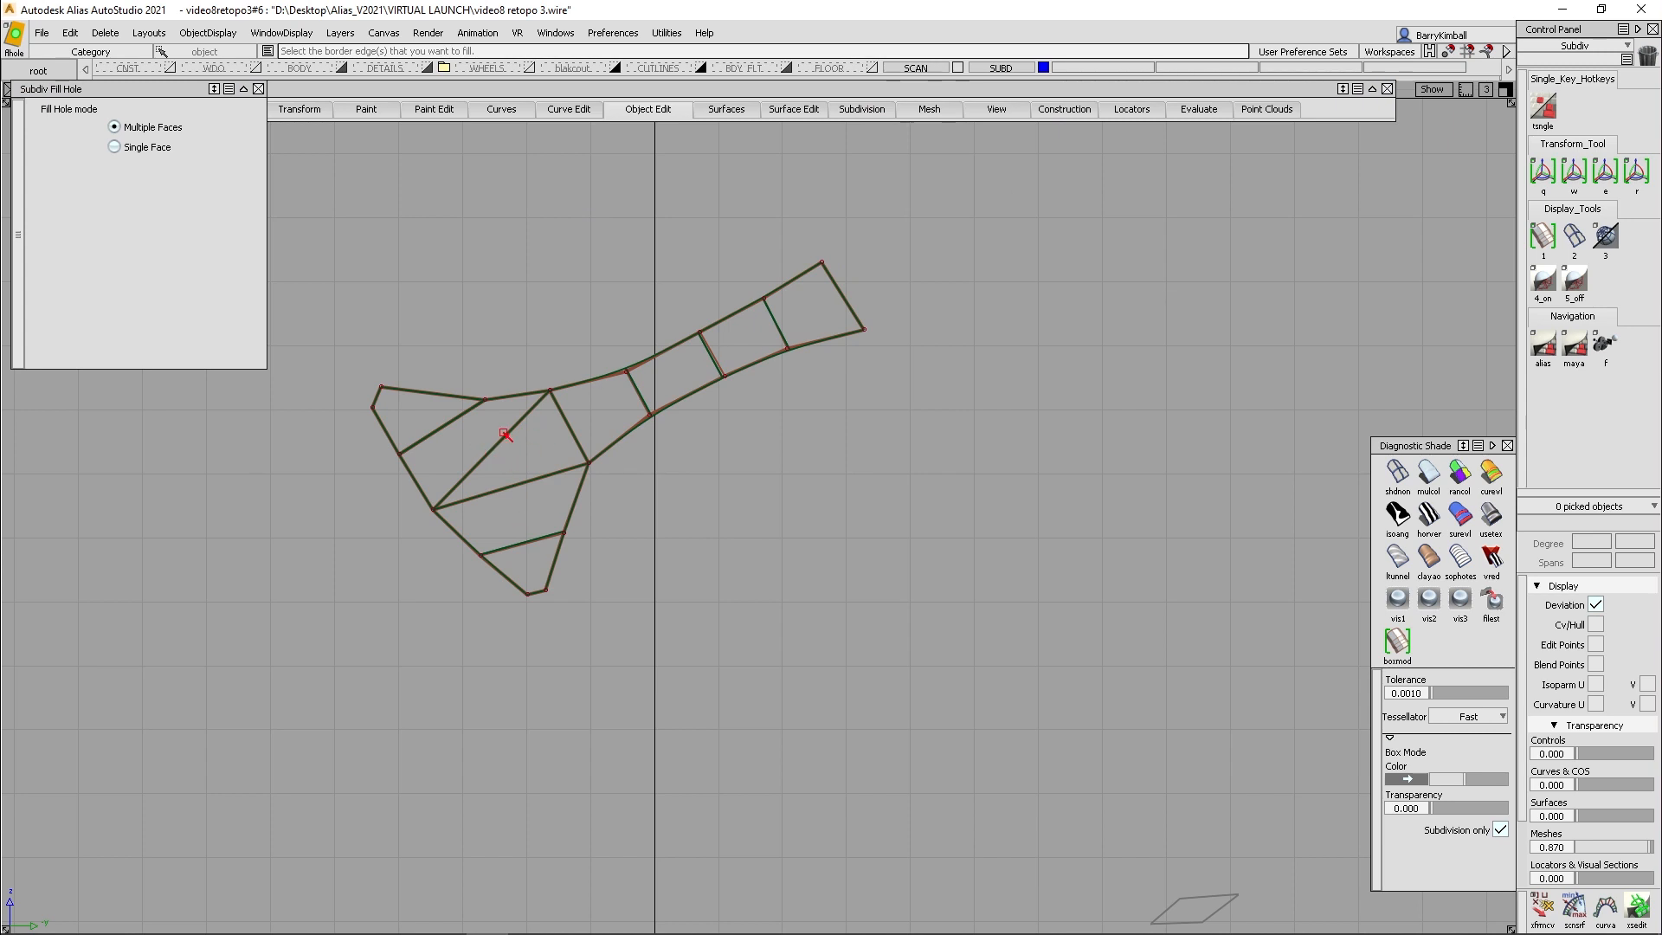
left_click(1429, 473)
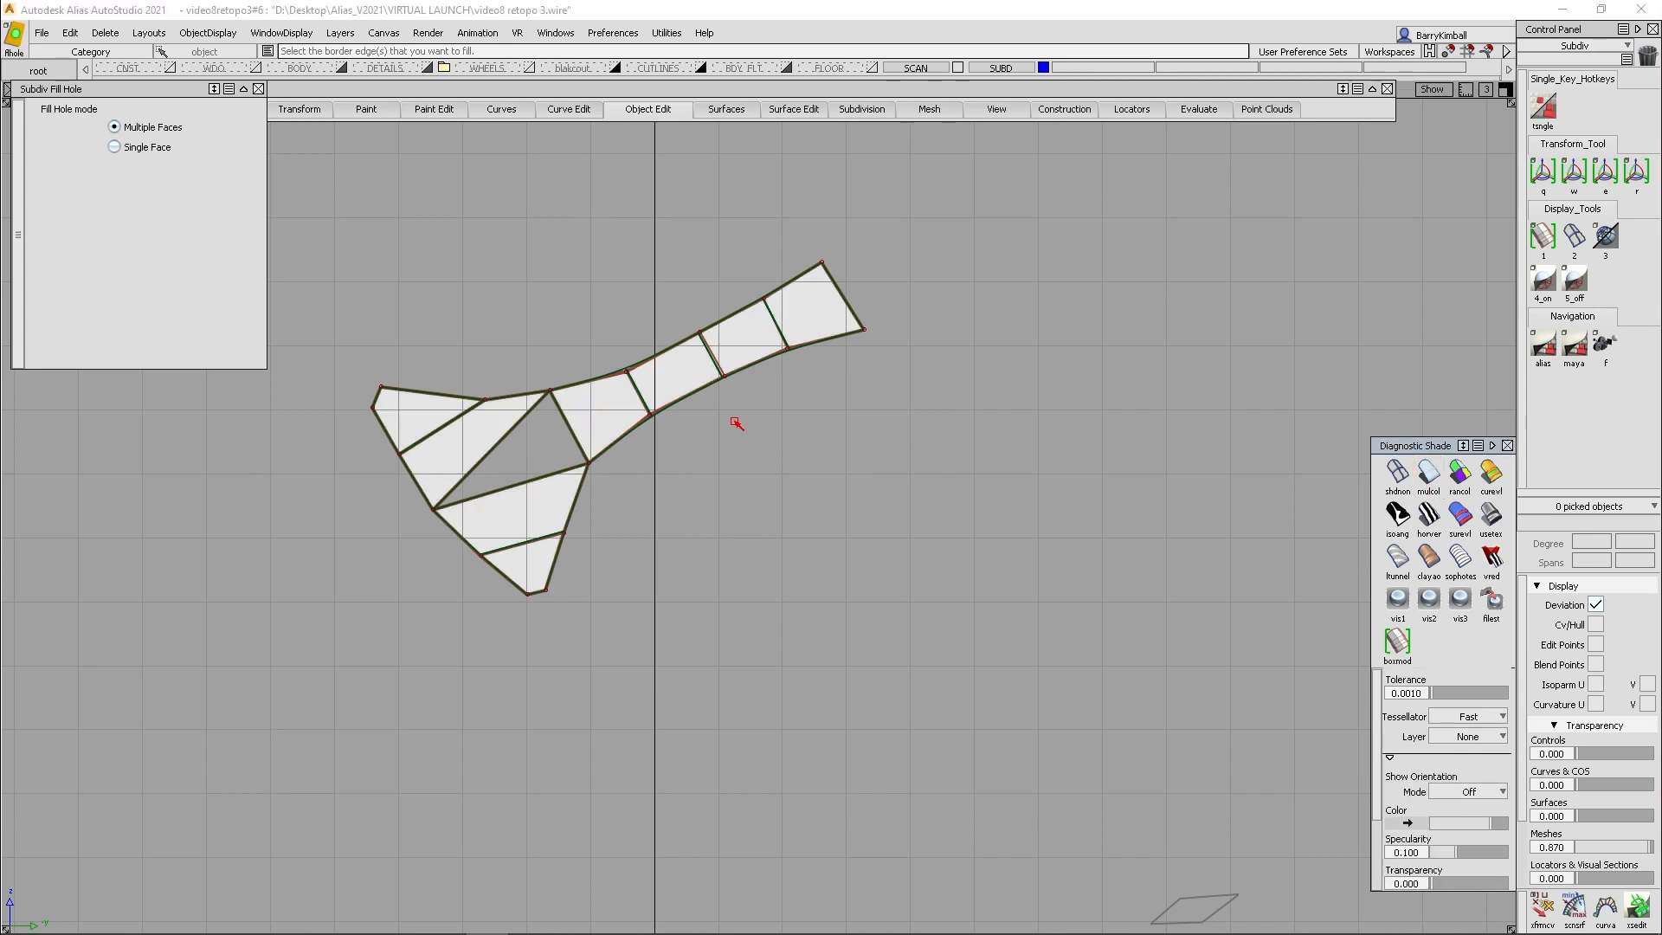
left_click(148, 33)
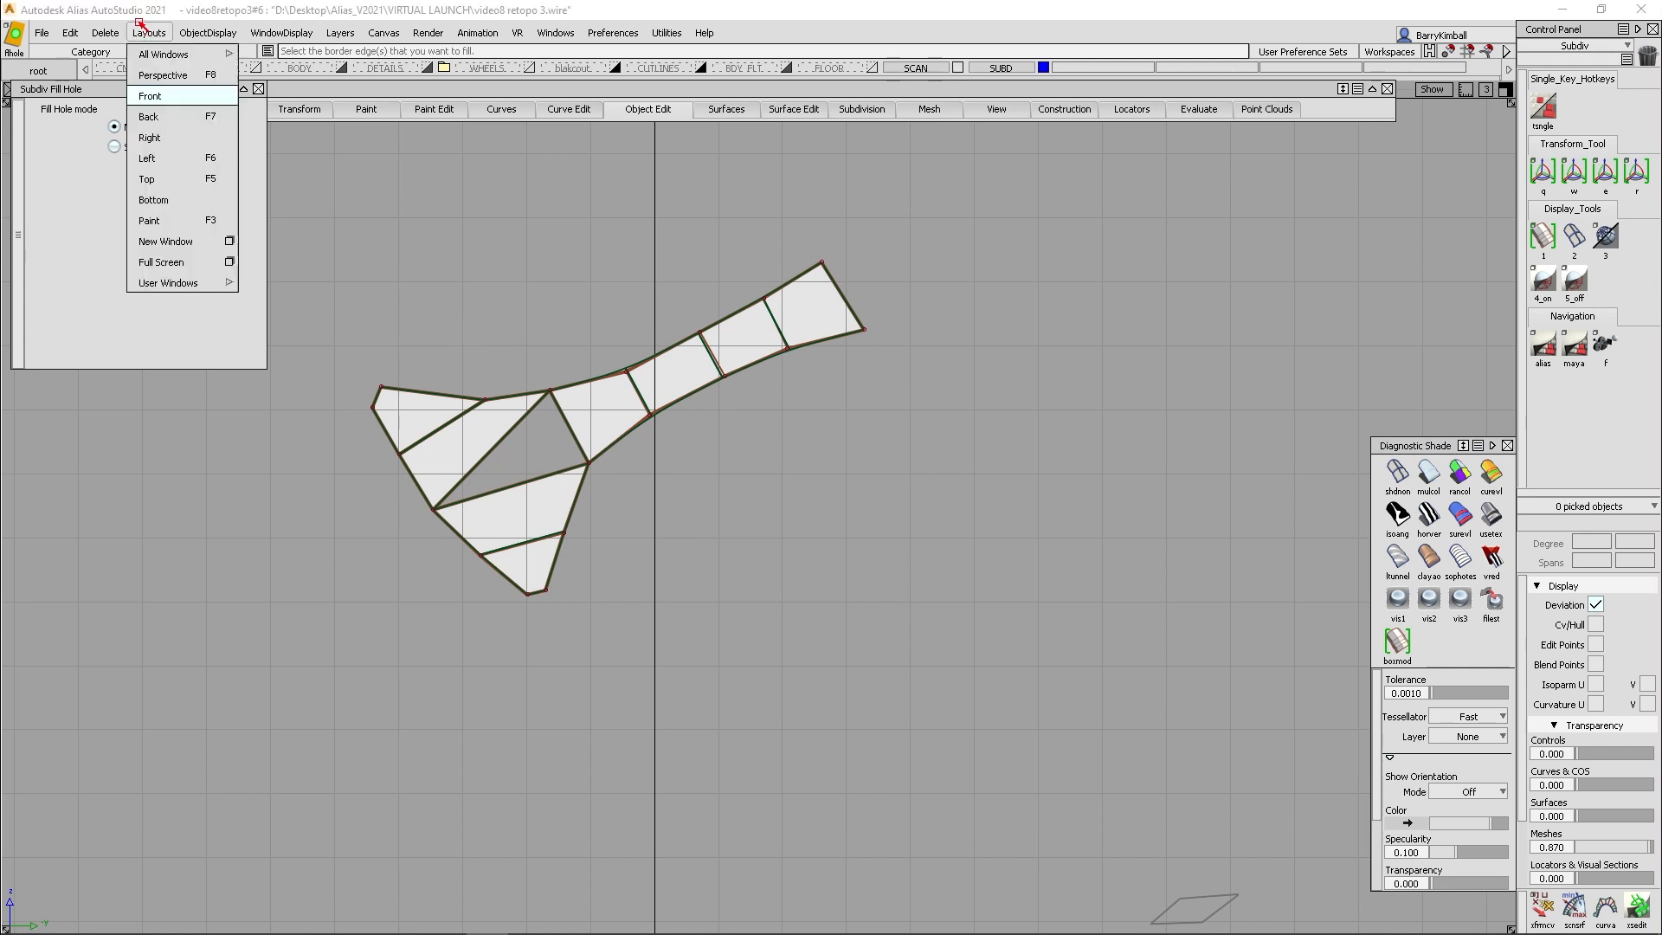
left_click(160, 76)
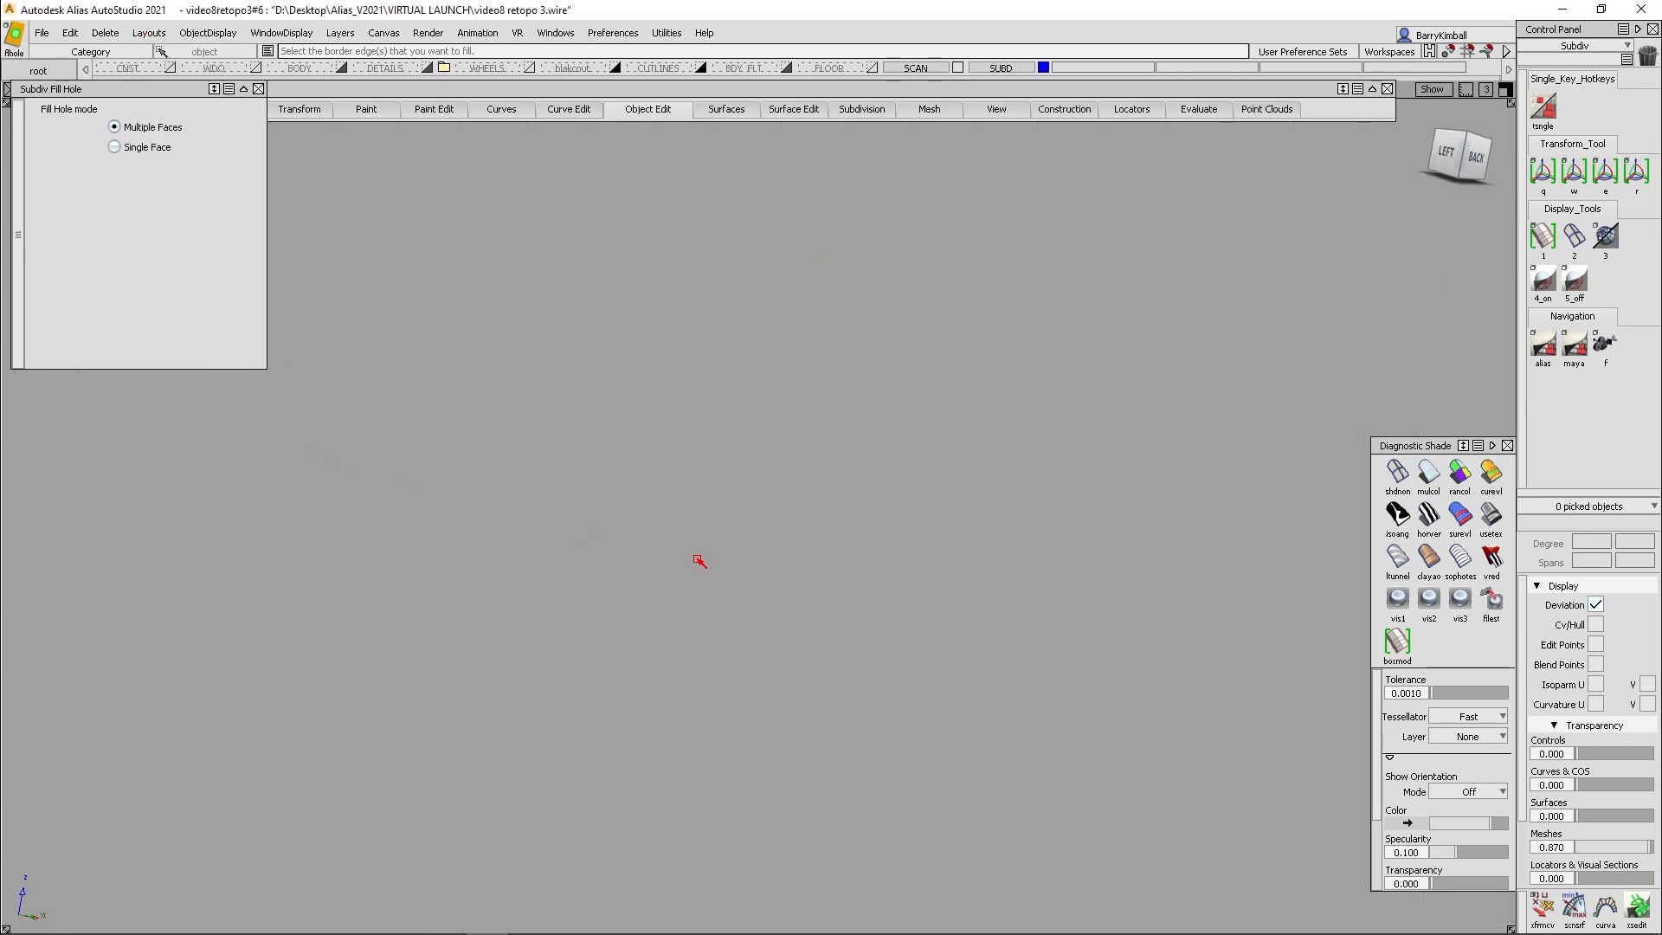
key("f")
left_click_drag(1265, 438, 346, 446, "alt+shift")
right_click_drag(1146, 639, 1142, 590, "alt+shift")
- Move the two coincident corner points at the triangular hole's outer tip apart along the patch's outer boundary
mouse_move(1589, 932)
left_click(1549, 914)
left_click(1151, 479)
left_click(1542, 909)
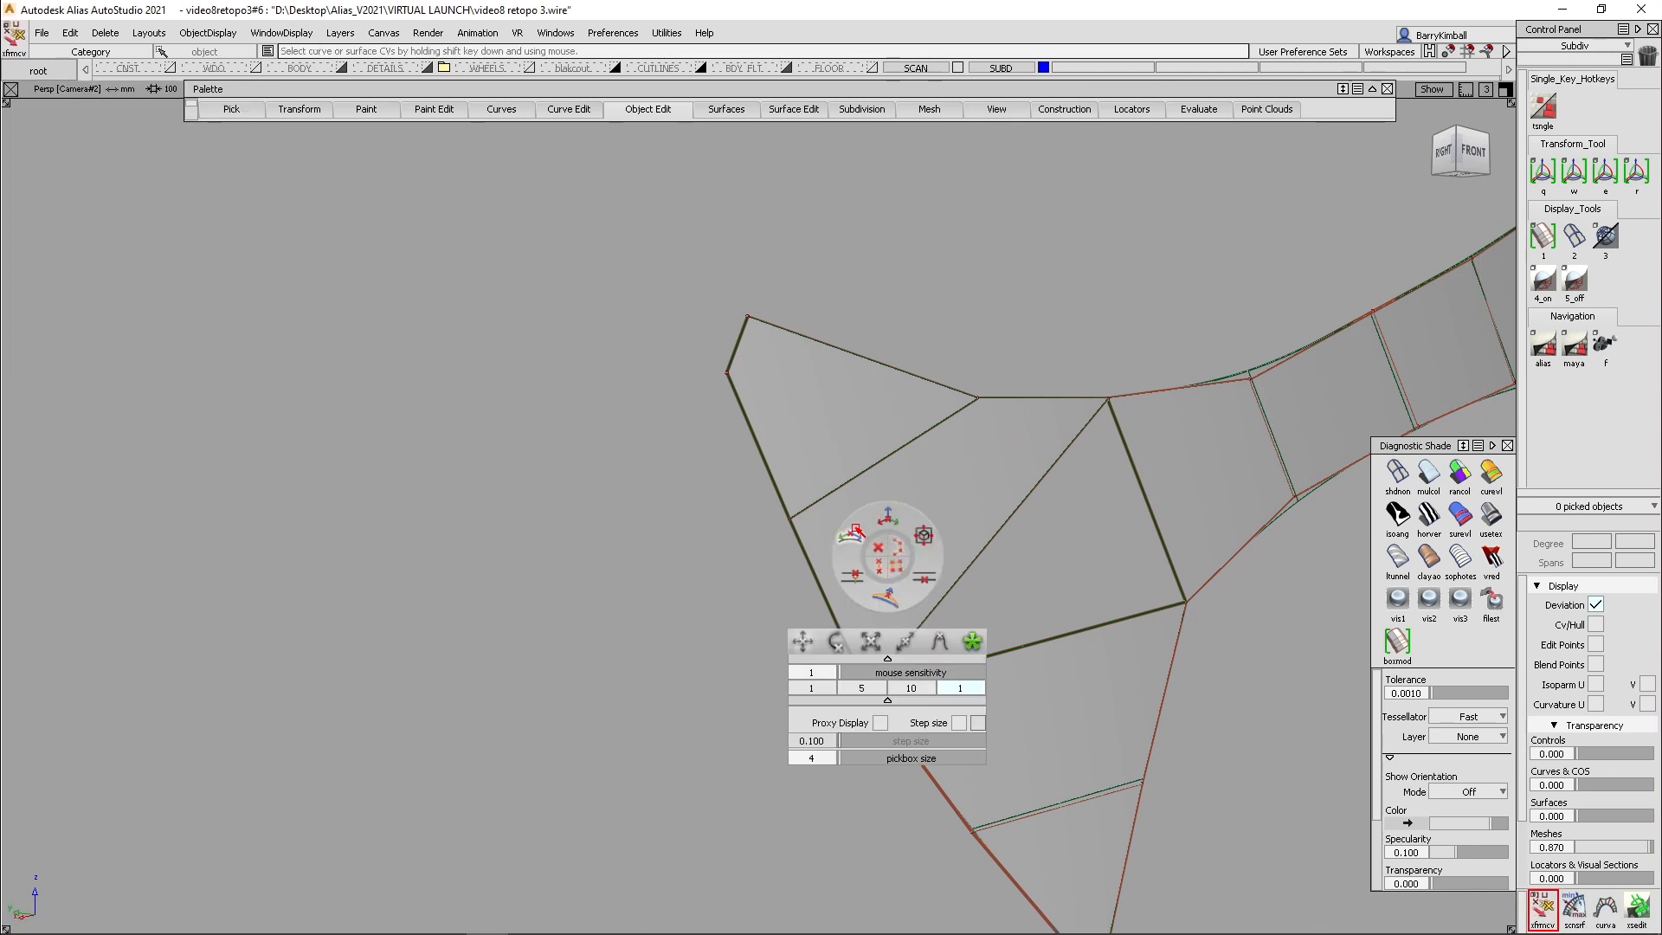
left_click(868, 688, "shift")
left_click(869, 689, "shift")
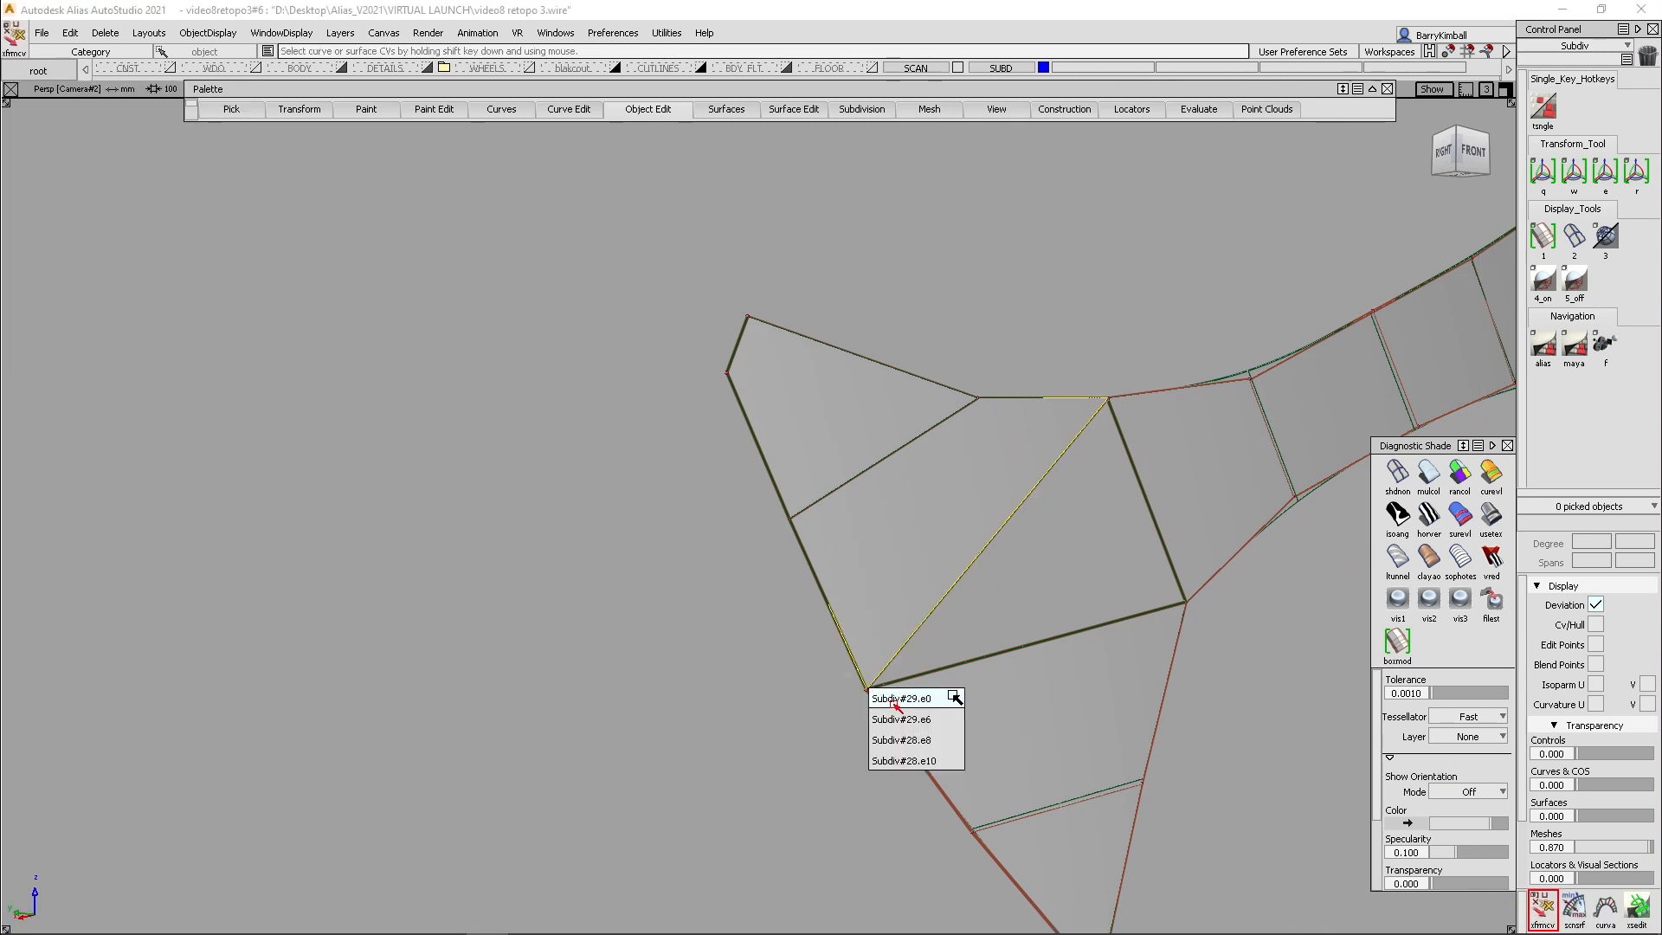
left_click(892, 698)
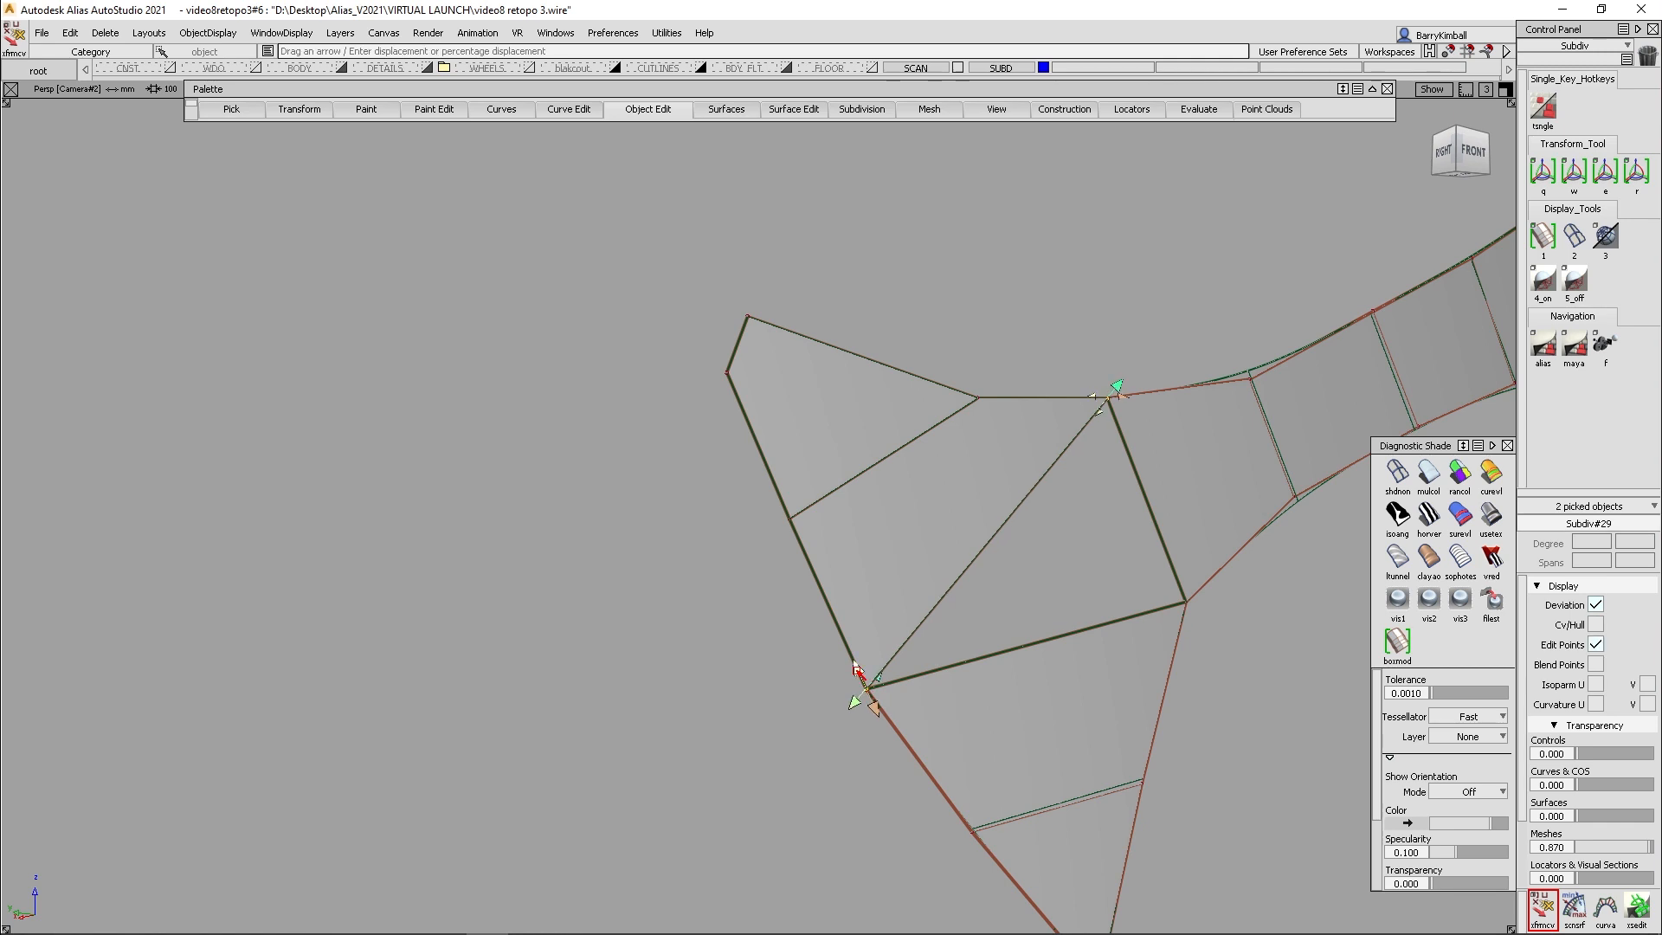
key("space")
key("space")
left_click_drag(848, 658, 901, 738)
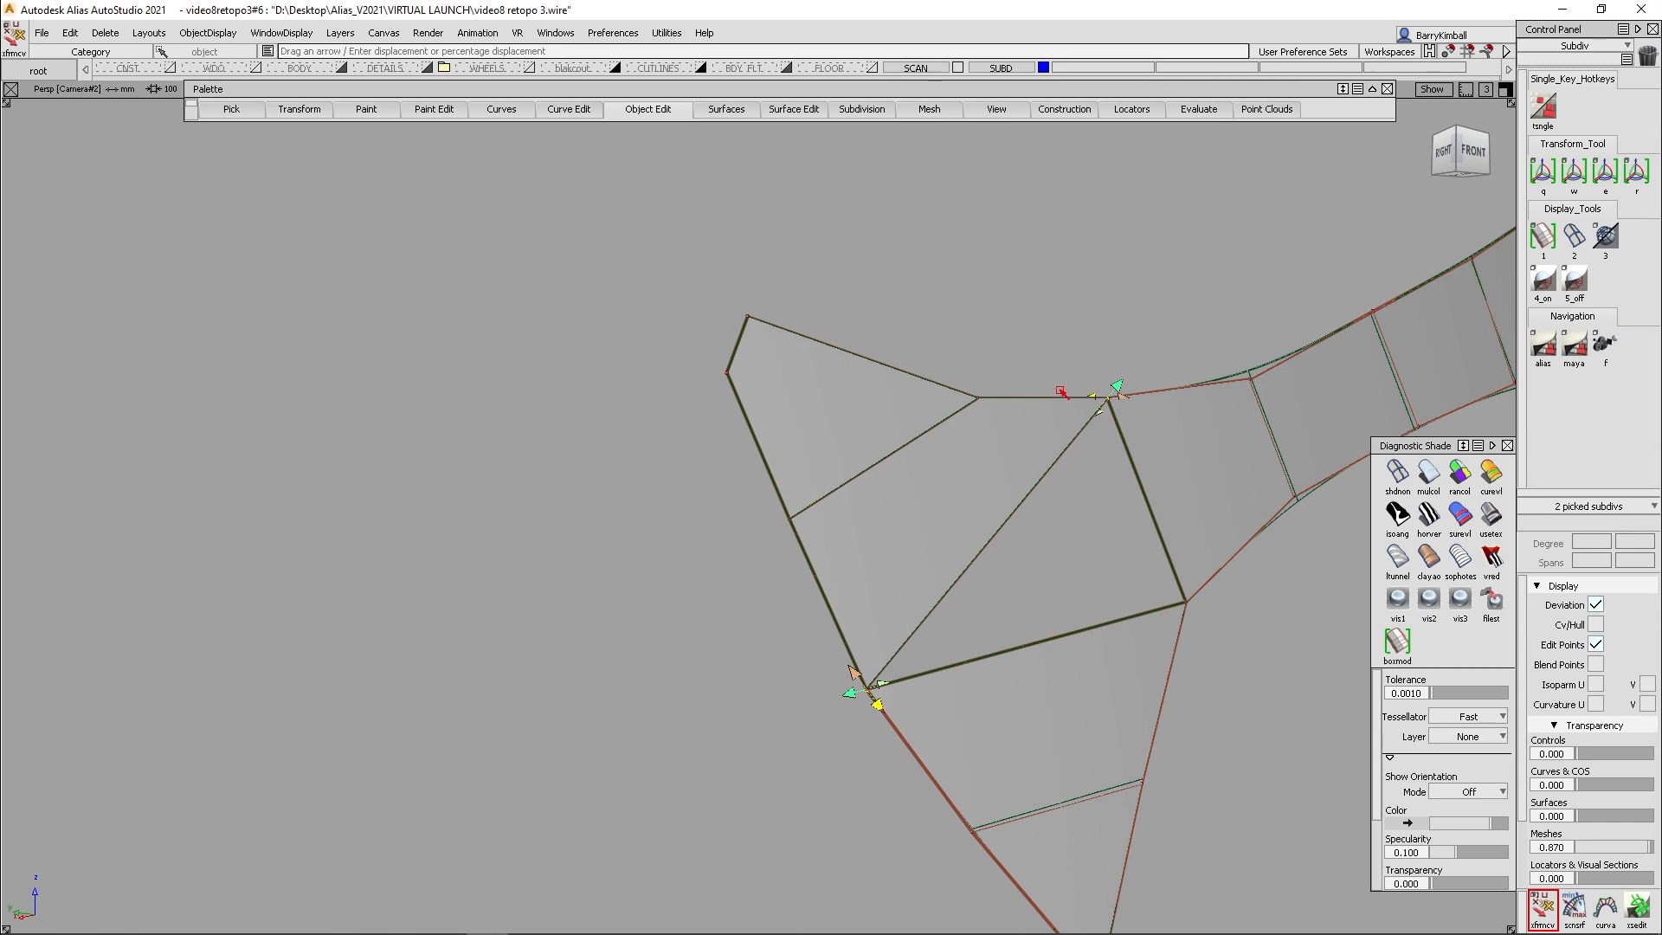
left_click_drag(1047, 357, 1112, 404)
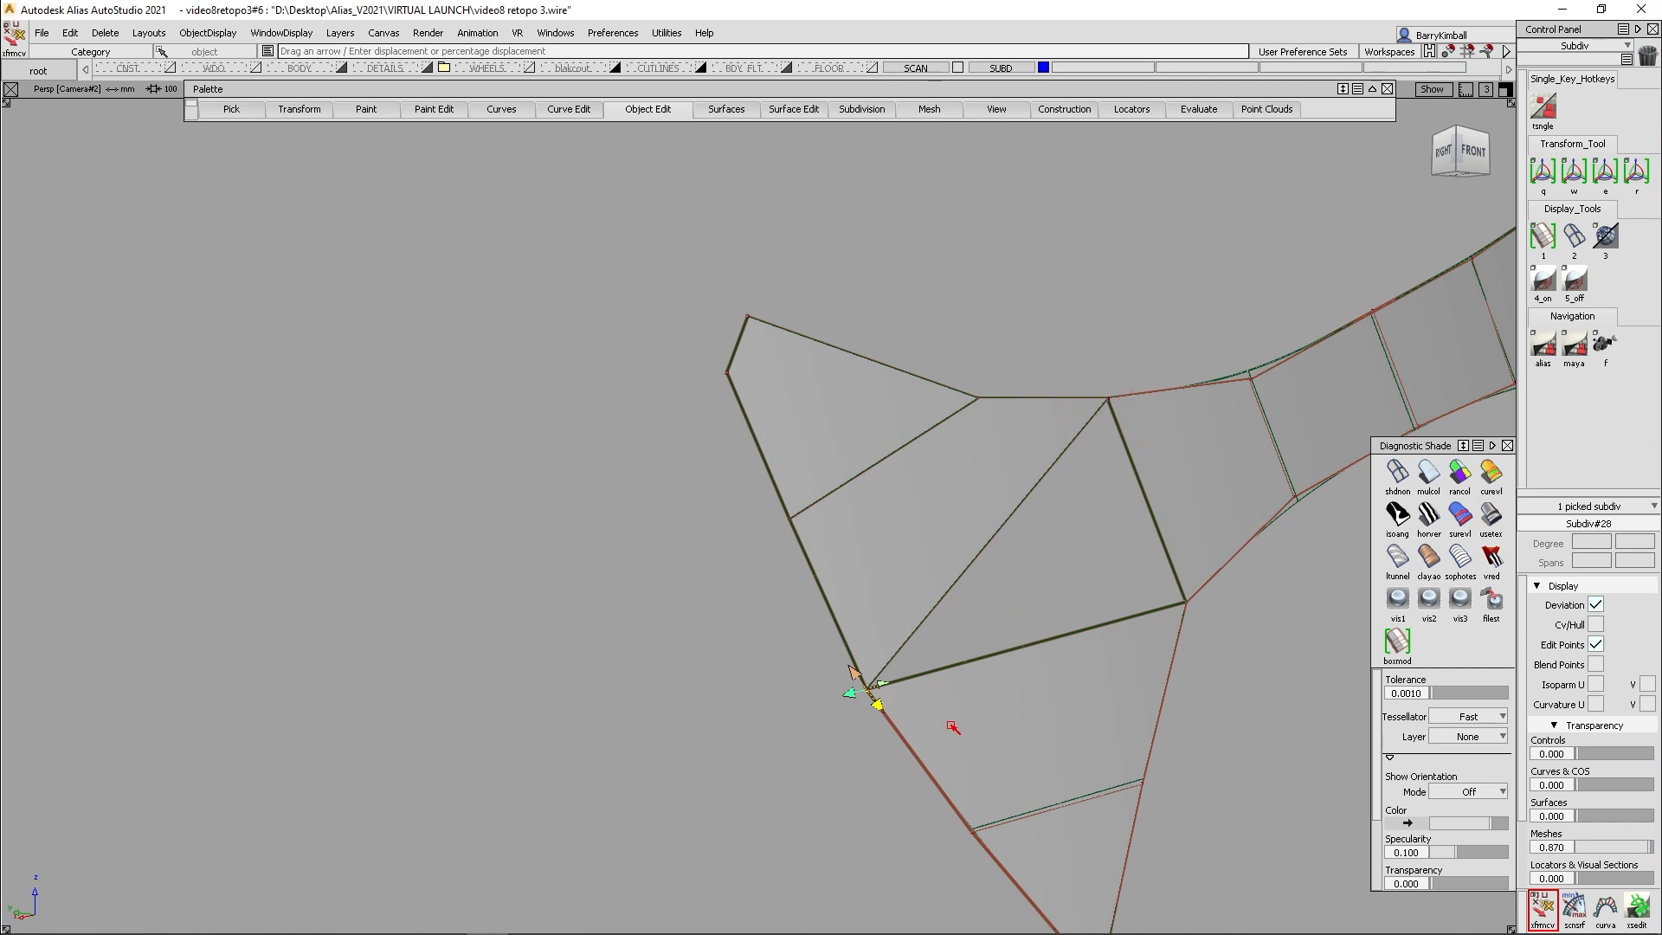
left_click_drag(876, 705, 888, 719)
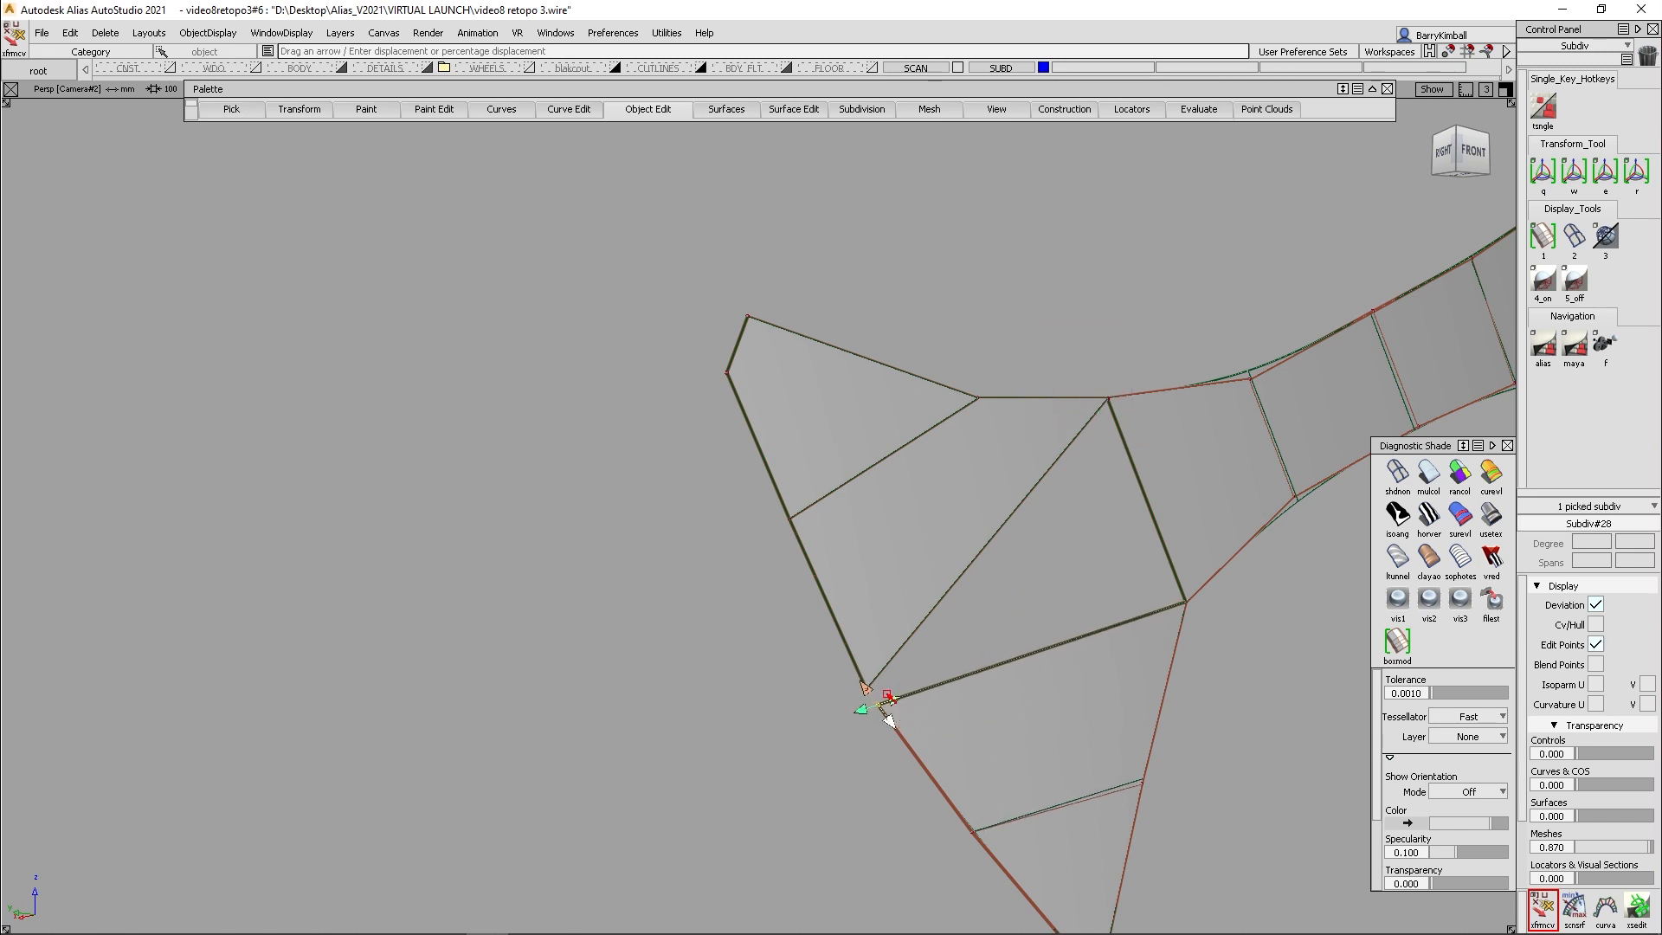
left_click_drag(820, 641, 937, 784)
left_click_drag(854, 667, 838, 630)
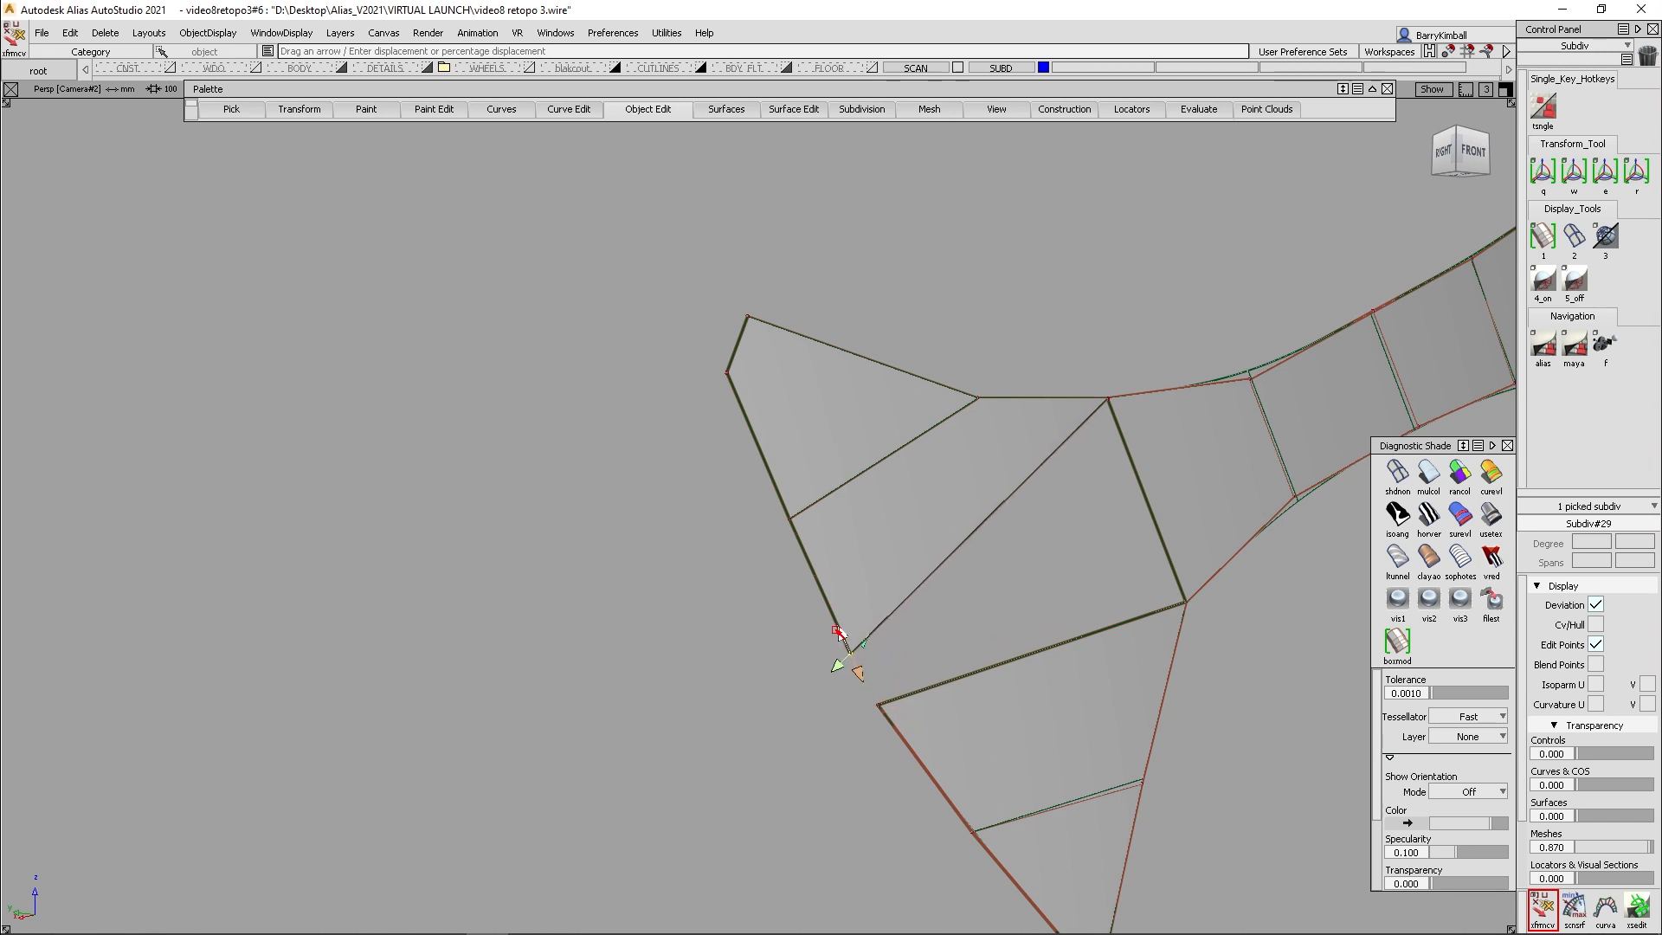
- Bridge the new gap on the outer boundary to the arm's first crosswise edge with Subdiv Bridge, using 1 division
left_click(803, 109)
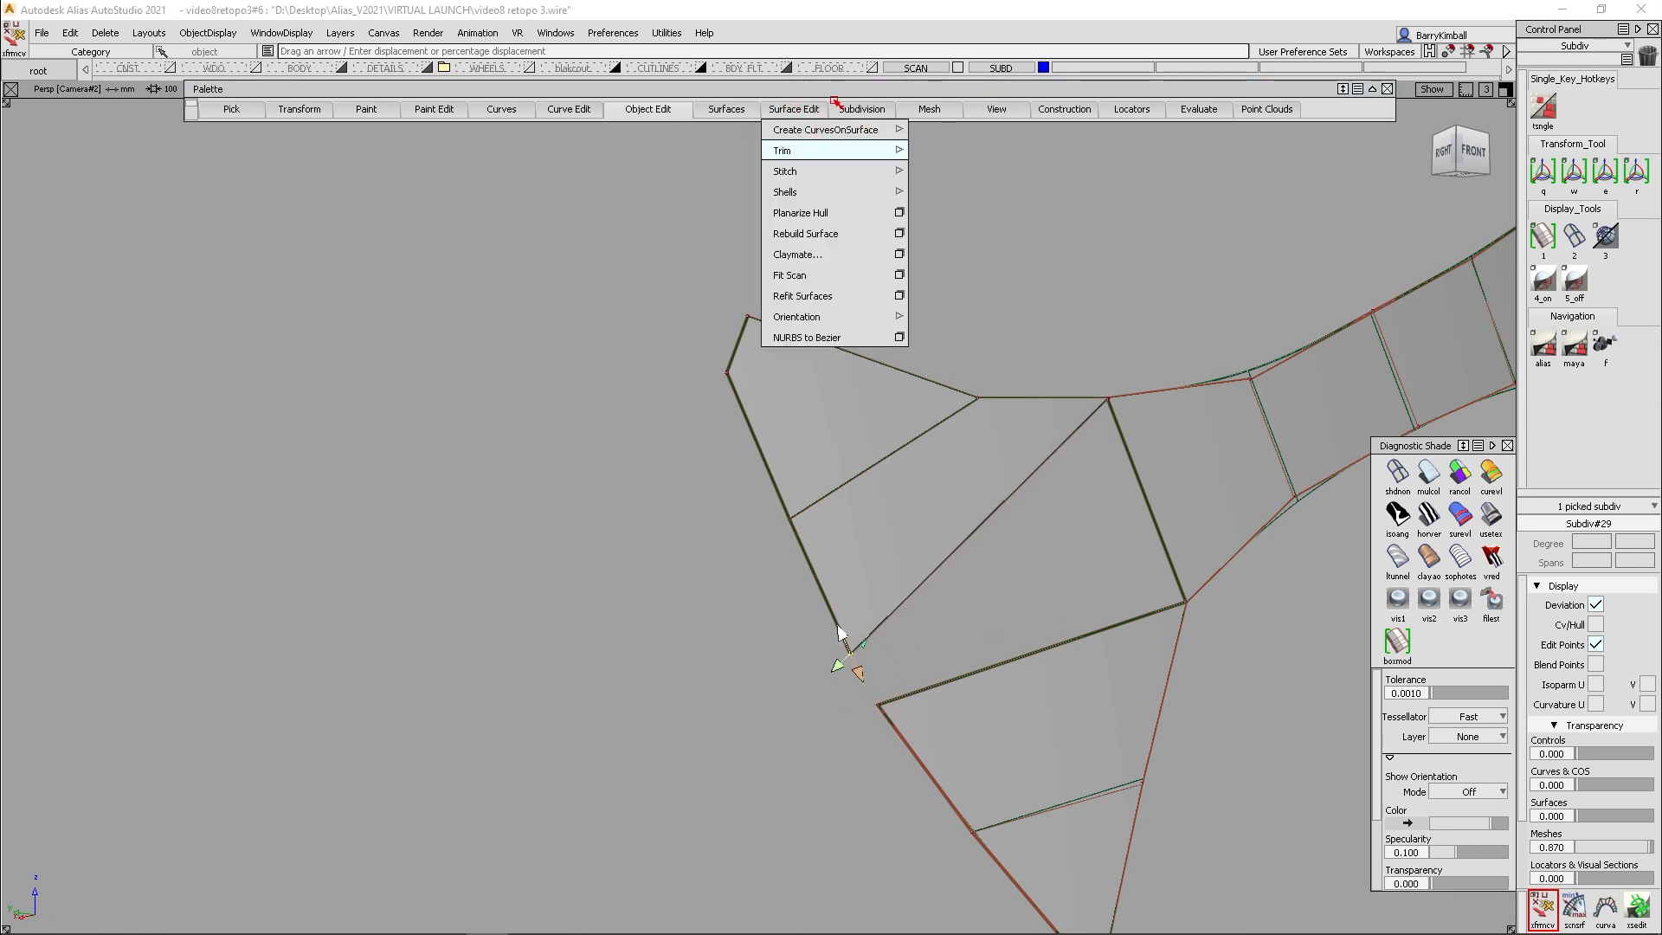
left_click(862, 109)
left_click(874, 170)
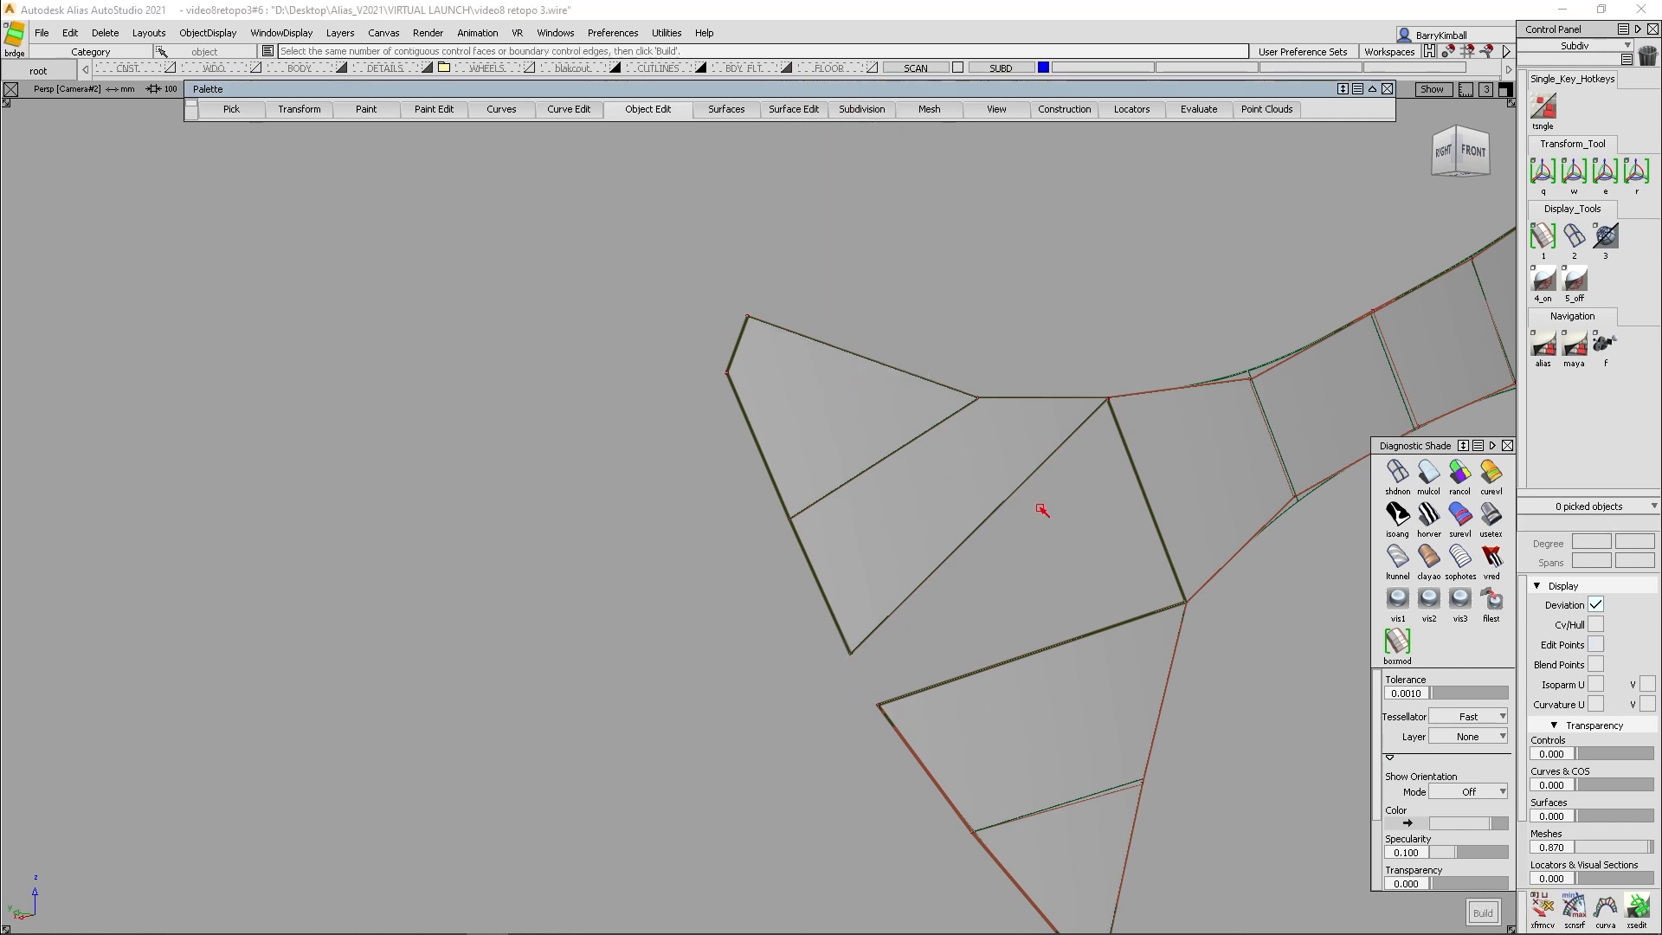
left_click(1042, 651)
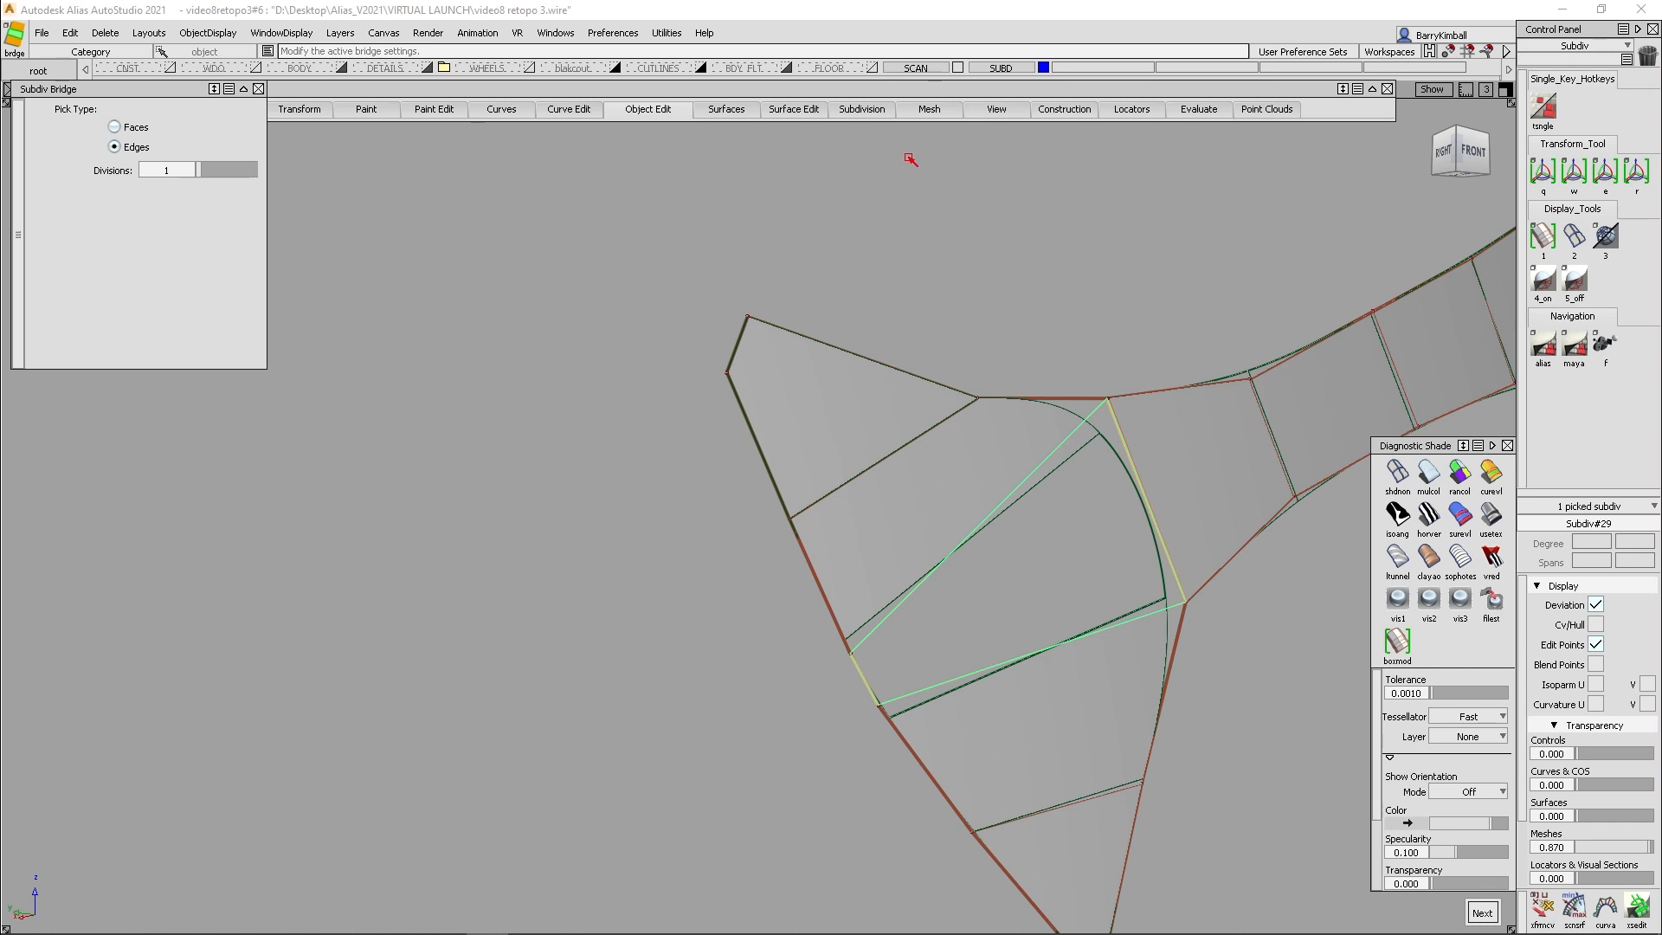
- Weld the bridged face to the arm with Subdiv Weld set to To Tolerance at 1.0000
left_click(876, 111)
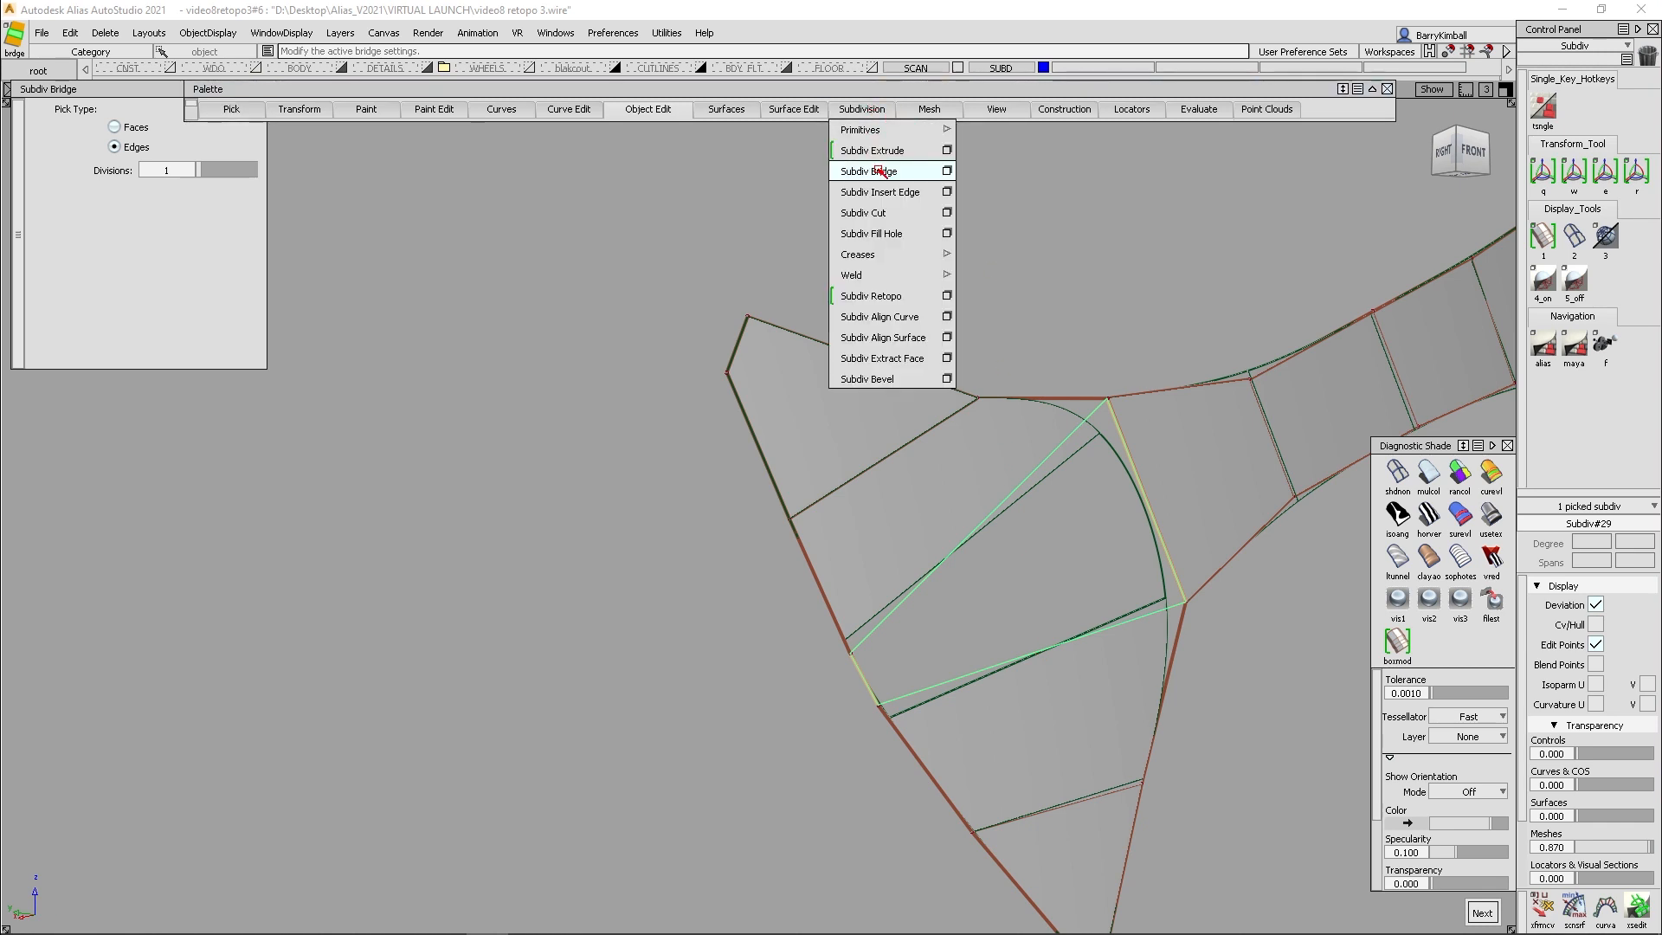
mouse_move(939, 285)
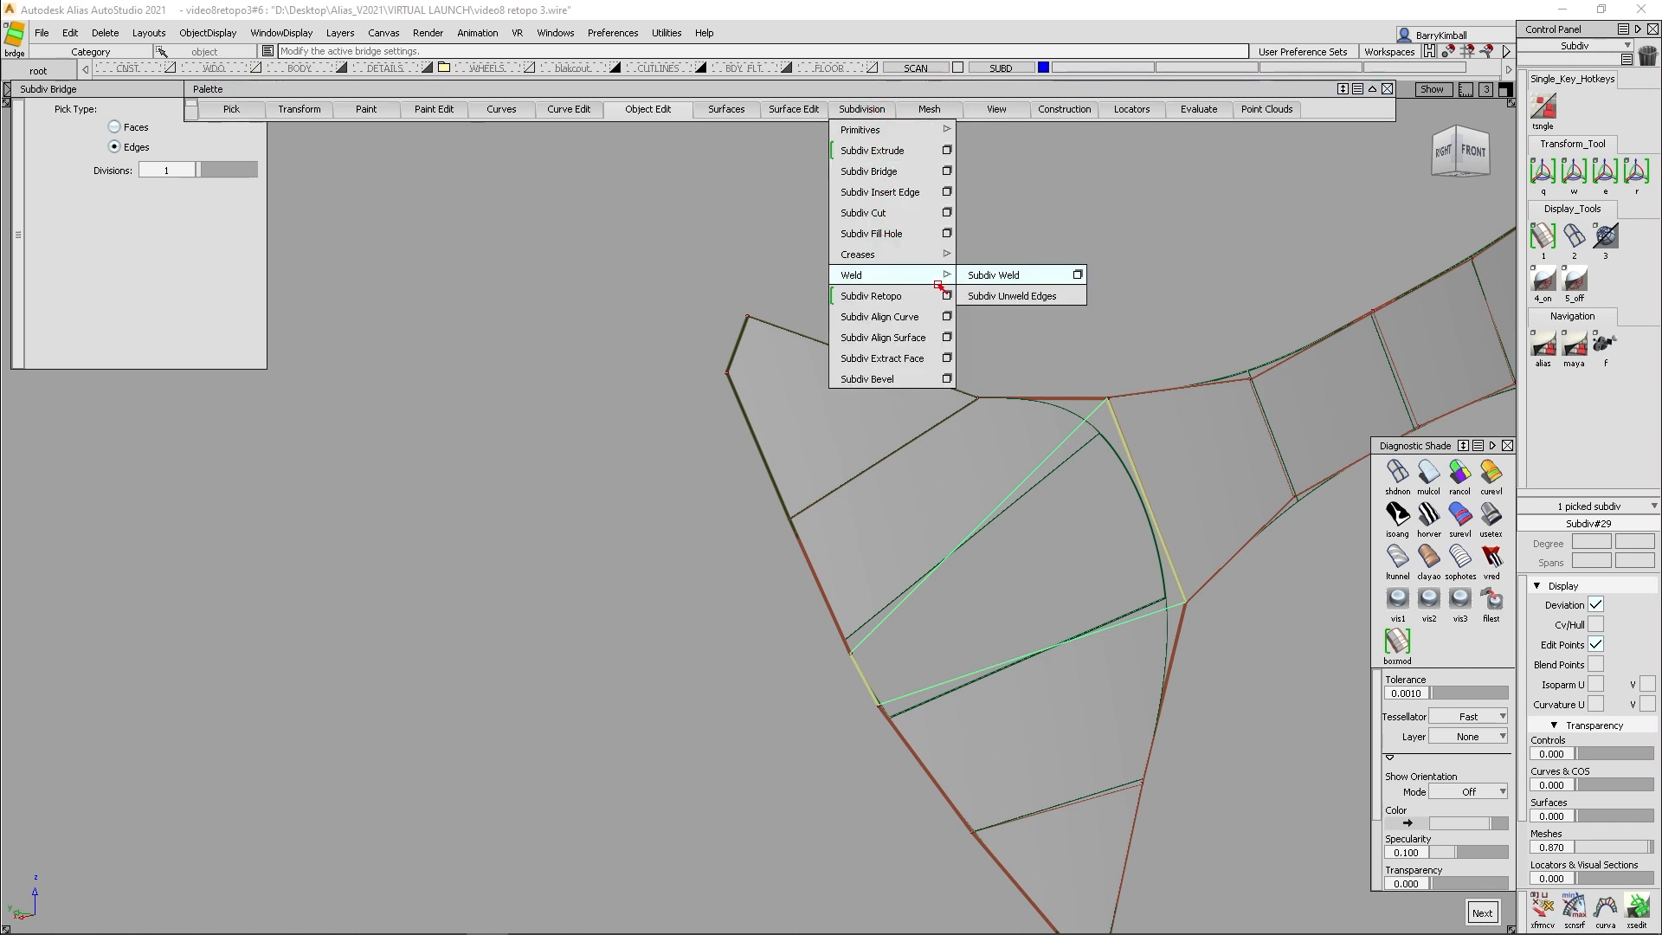
left_click(1035, 281)
left_click(135, 167)
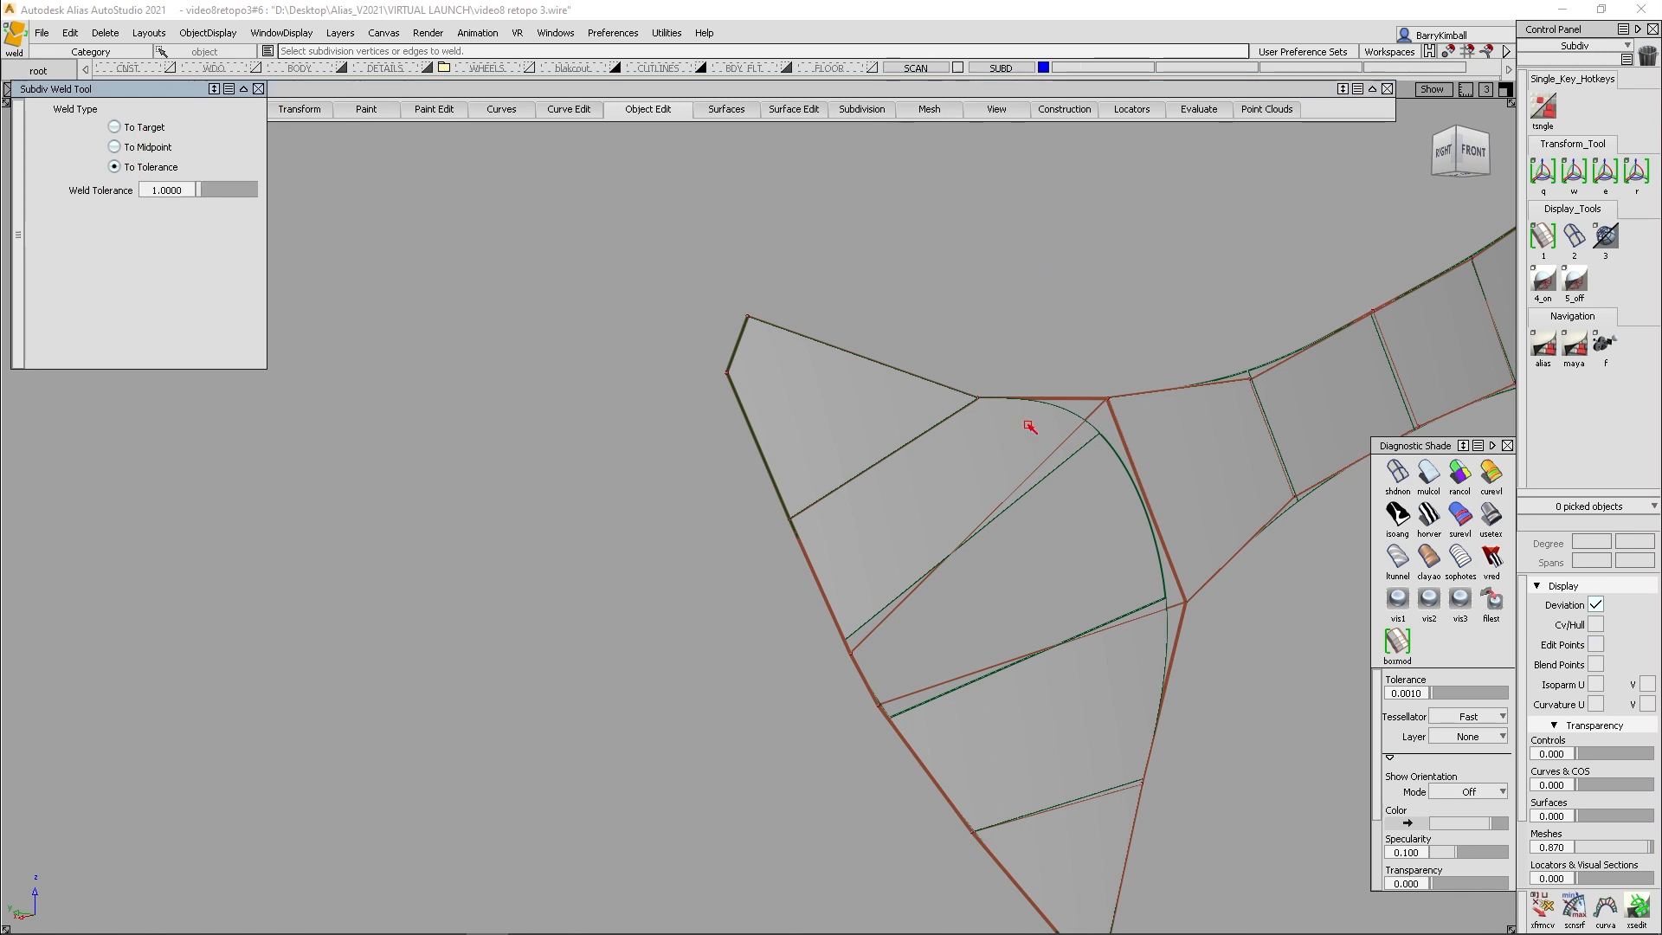
left_click_drag(1058, 358, 1291, 766)
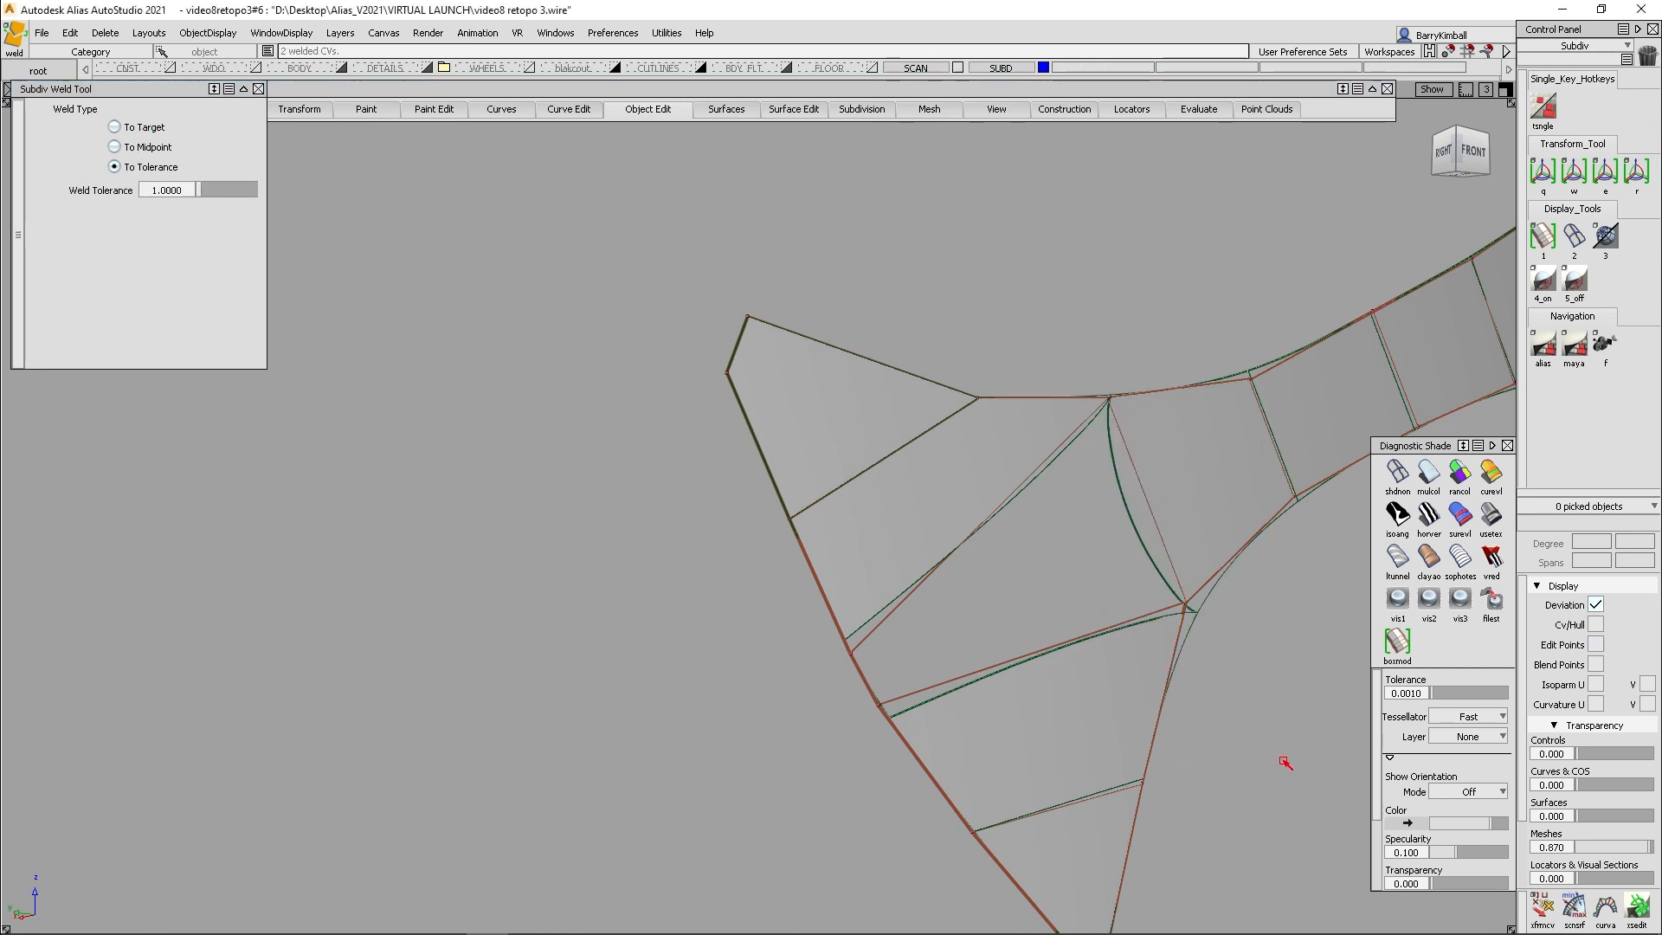
- Examine the bridged patch from several angles with multi-color shading
left_click_drag(1092, 626, 953, 605, "alt+shift")
left_click_drag(677, 718, 767, 679)
middle_click_drag(1112, 735, 996, 710, "alt+shift")
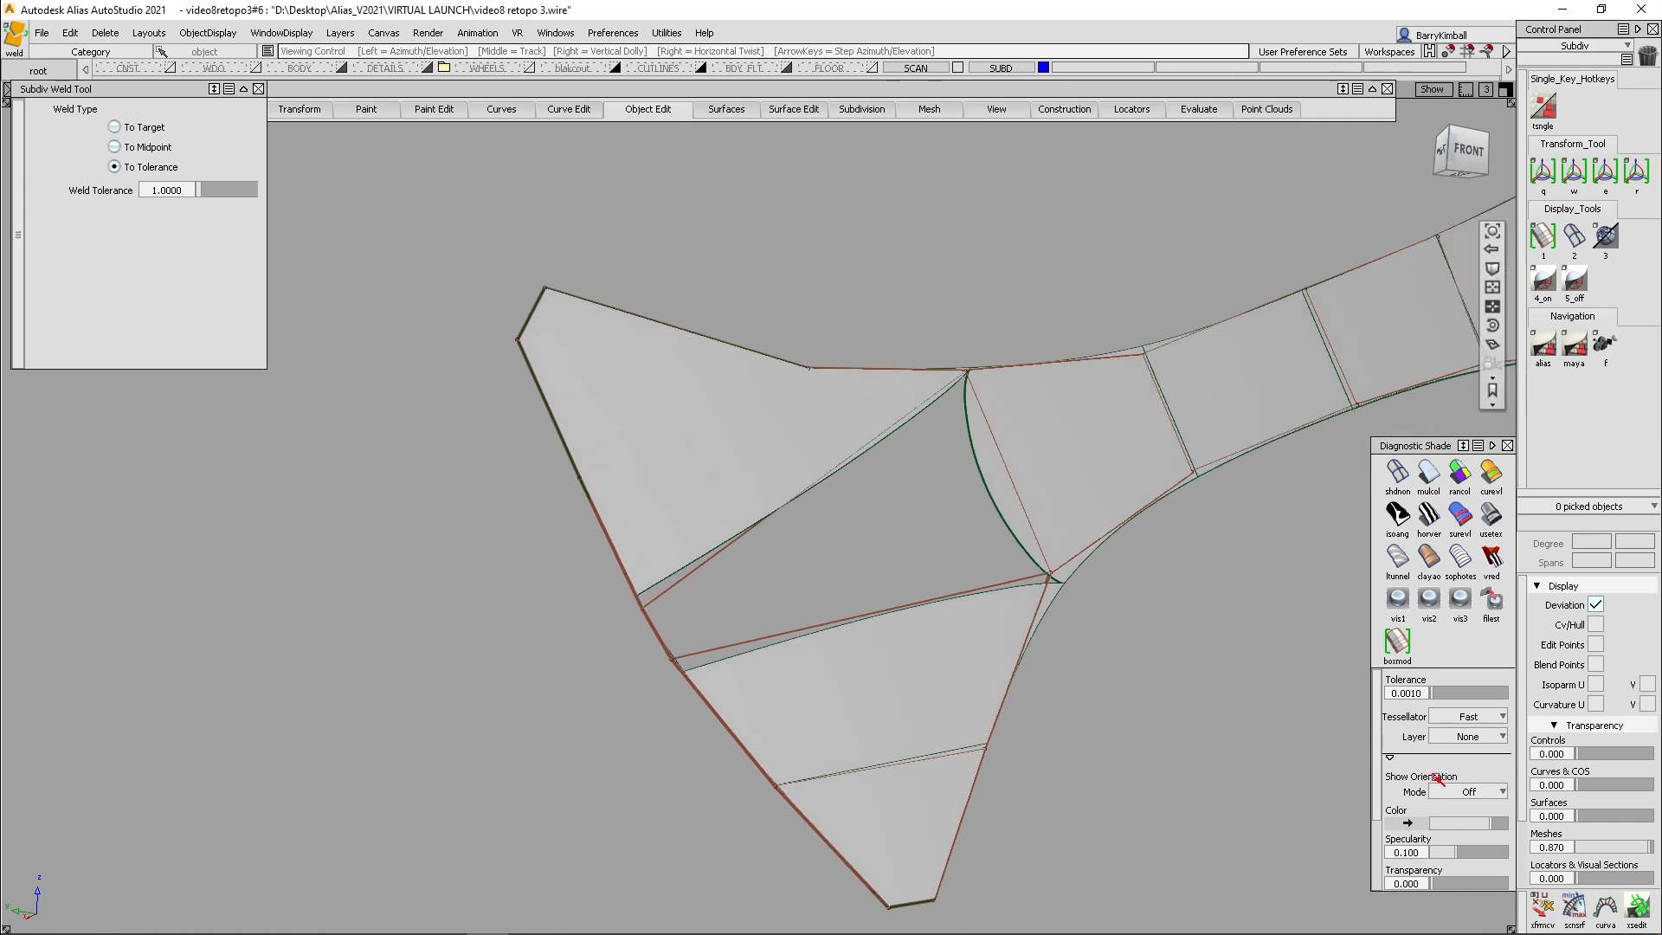
left_click(1430, 475)
mouse_move(702, 381)
left_mouse_down("alt+shift")
mouse_move(976, 457)
mouse_move(687, 401)
mouse_move(775, 495)
left_mouse_up("alt+shift")
key("q")
left_click(1104, 431)
left_click(750, 342)
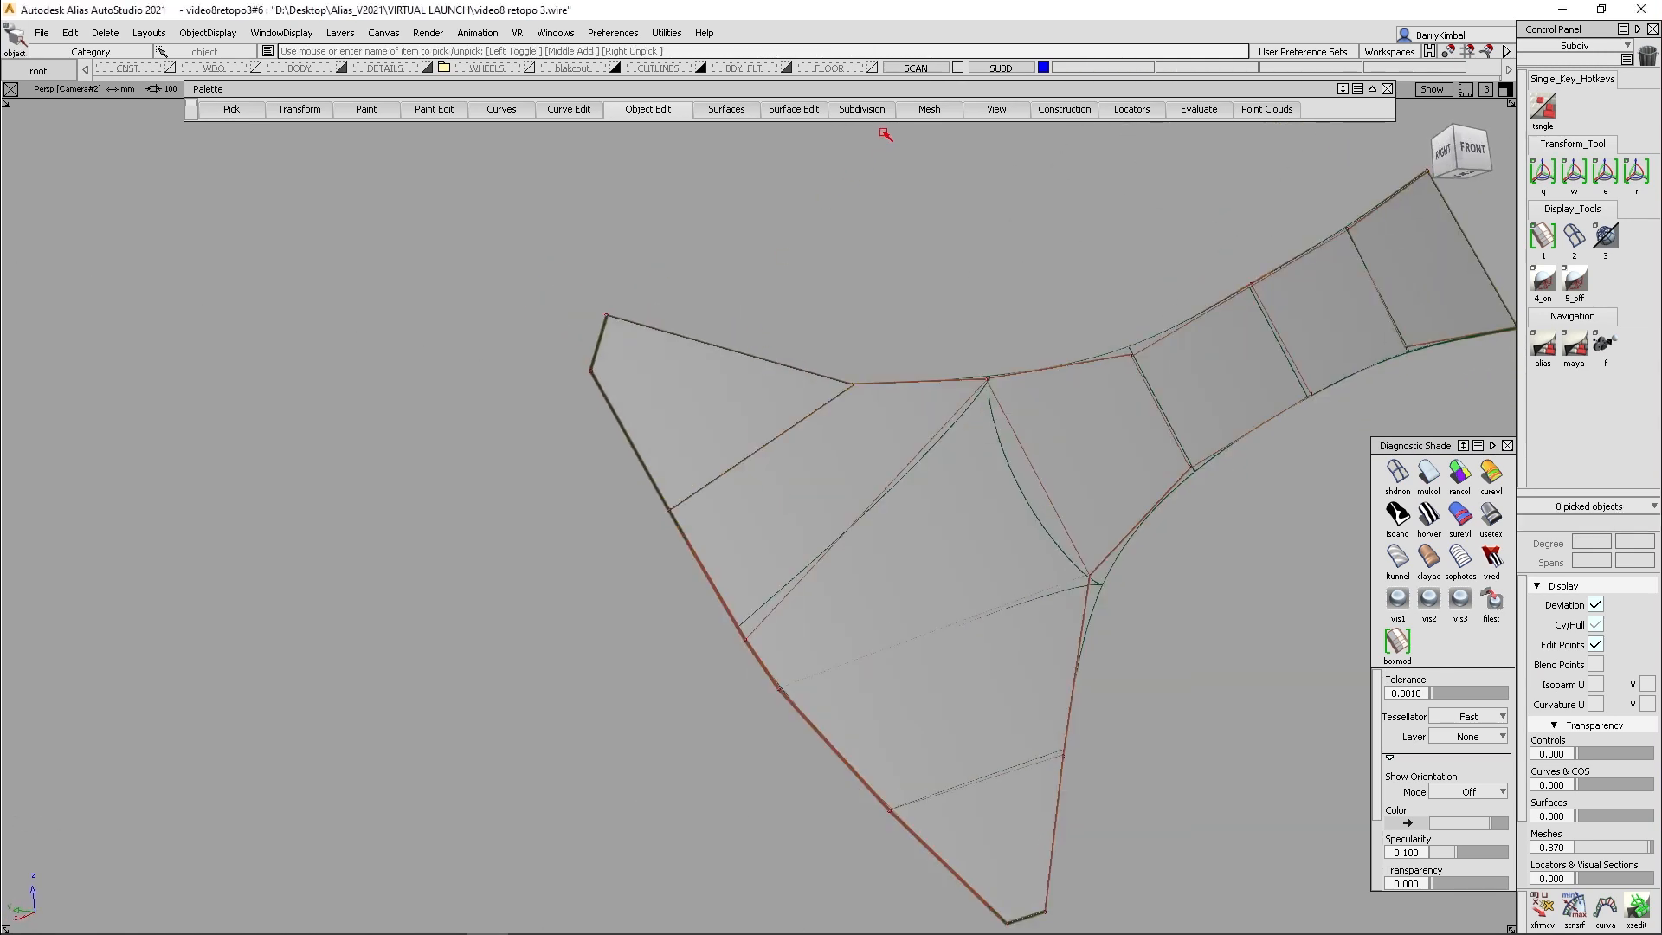
- Weld the shared edge between the two upper faces of the flared end with a tolerance of 1.0000
left_click(875, 121)
left_click(874, 118)
mouse_move(874, 274)
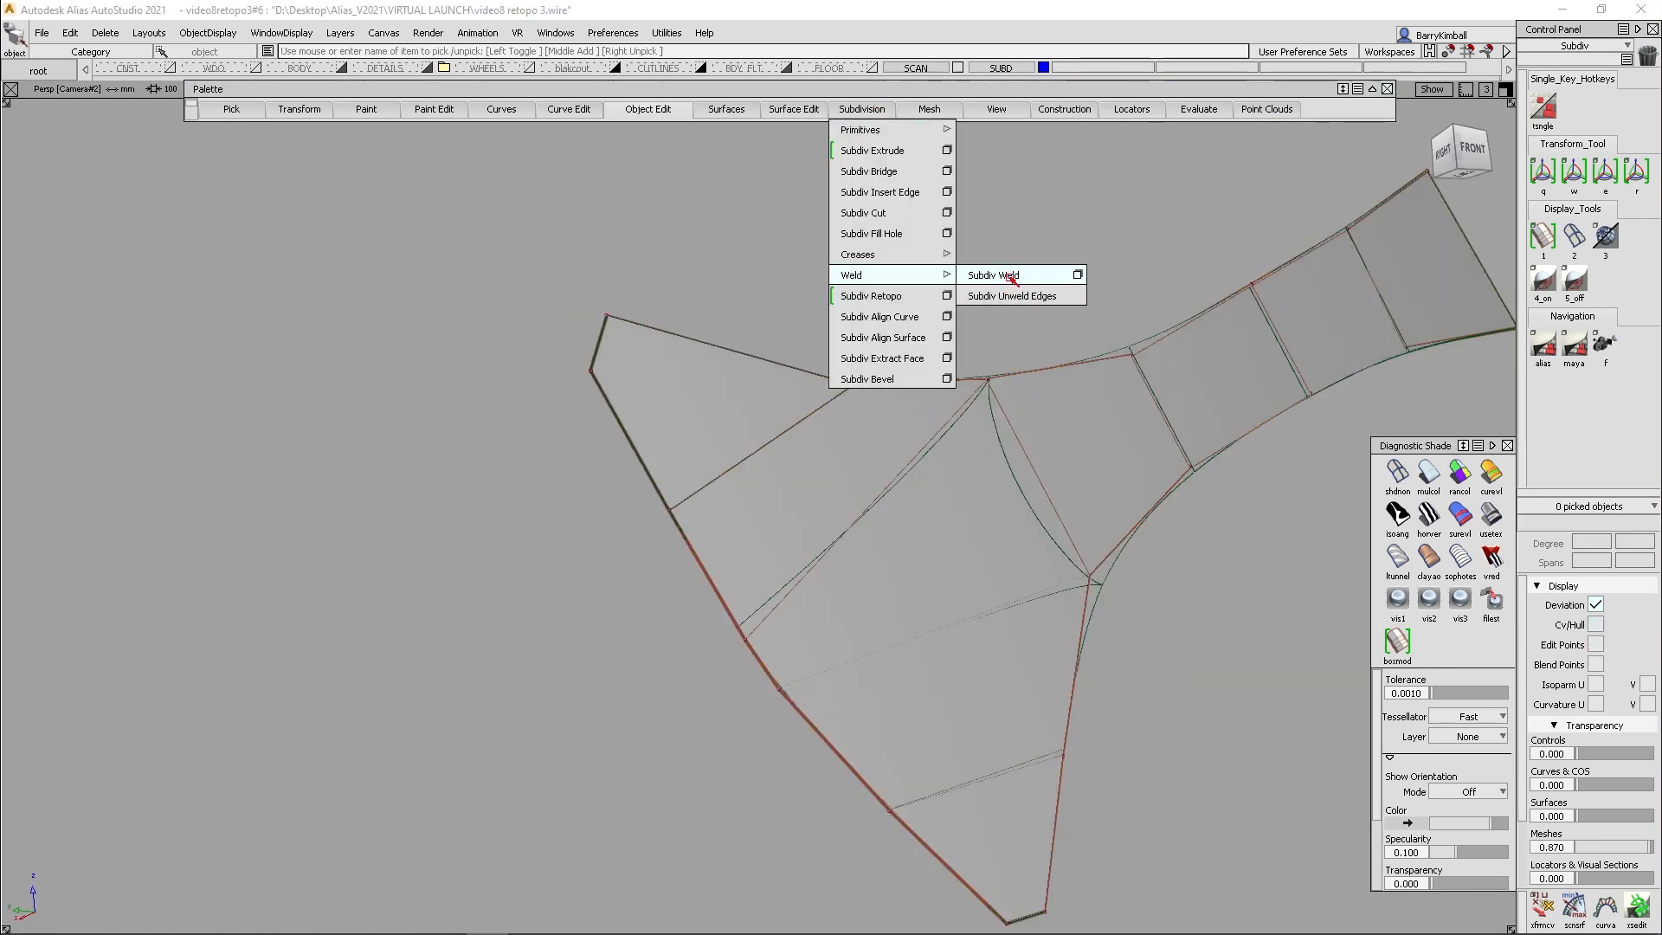
left_click(1006, 275)
left_click_drag(623, 543, 894, 321)
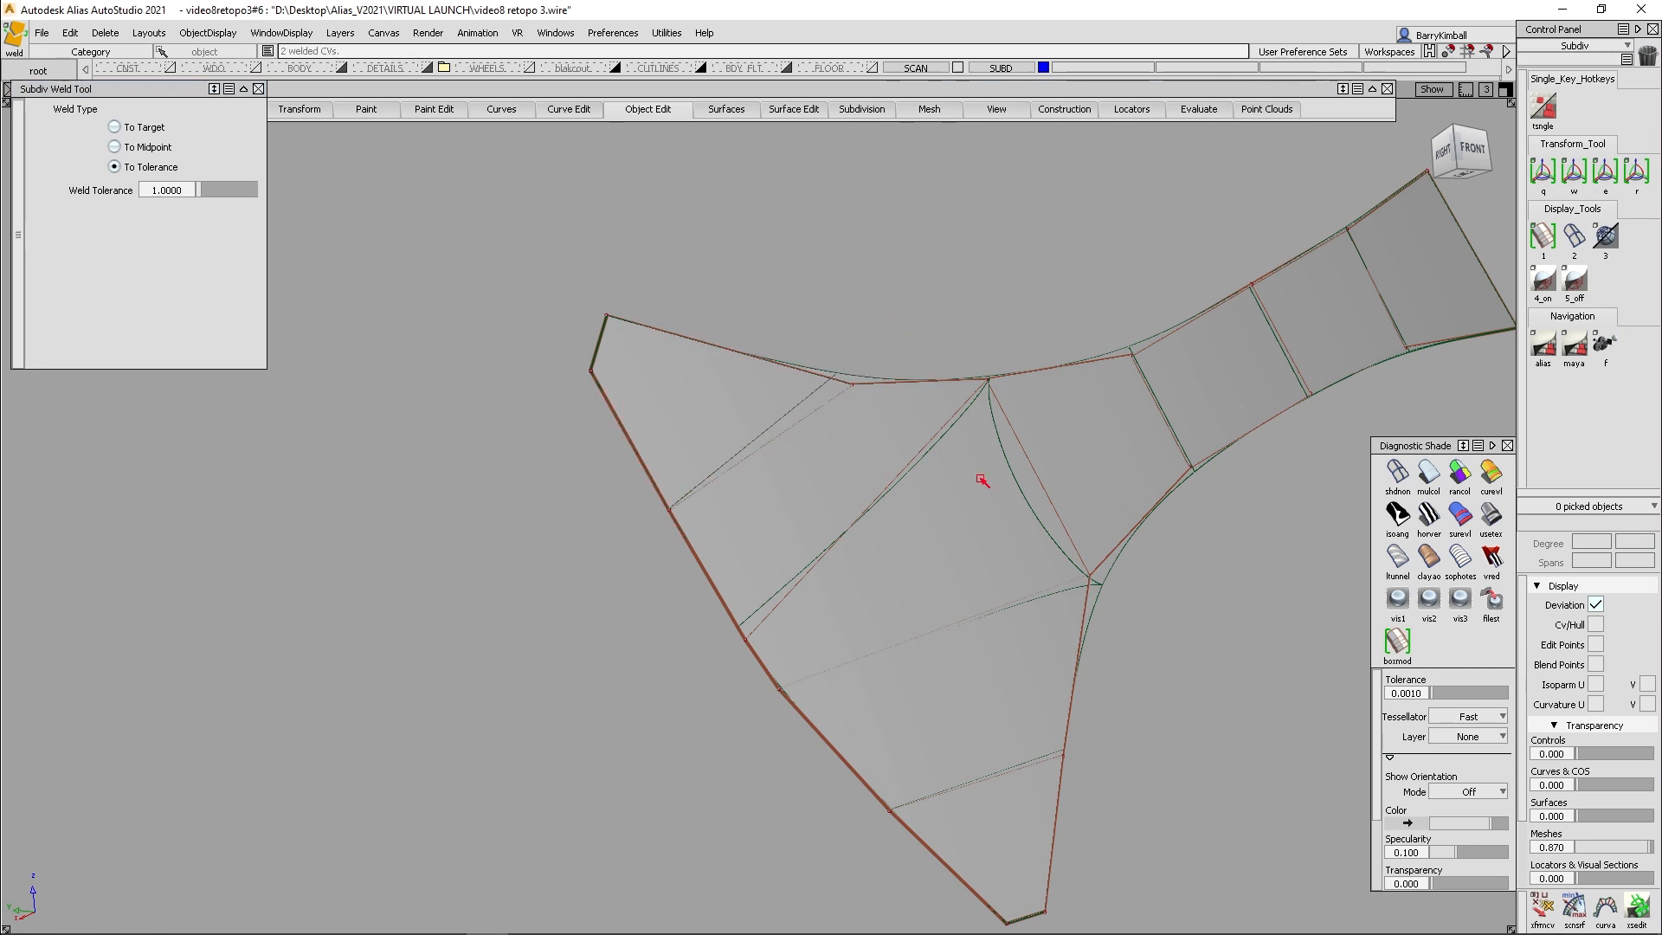
- Examine the welded patch from the right side
left_click_drag(1011, 428, 1020, 490, "ctrl+shift")
left_click_drag(969, 360, 957, 419, "ctrl+shift")
left_click(988, 538)
left_click_drag(872, 505, 1155, 579, "alt+shift")
middle_click_drag(1080, 549, 924, 498, "alt+shift")
left_click_drag(923, 498, 882, 277, "alt+shift")
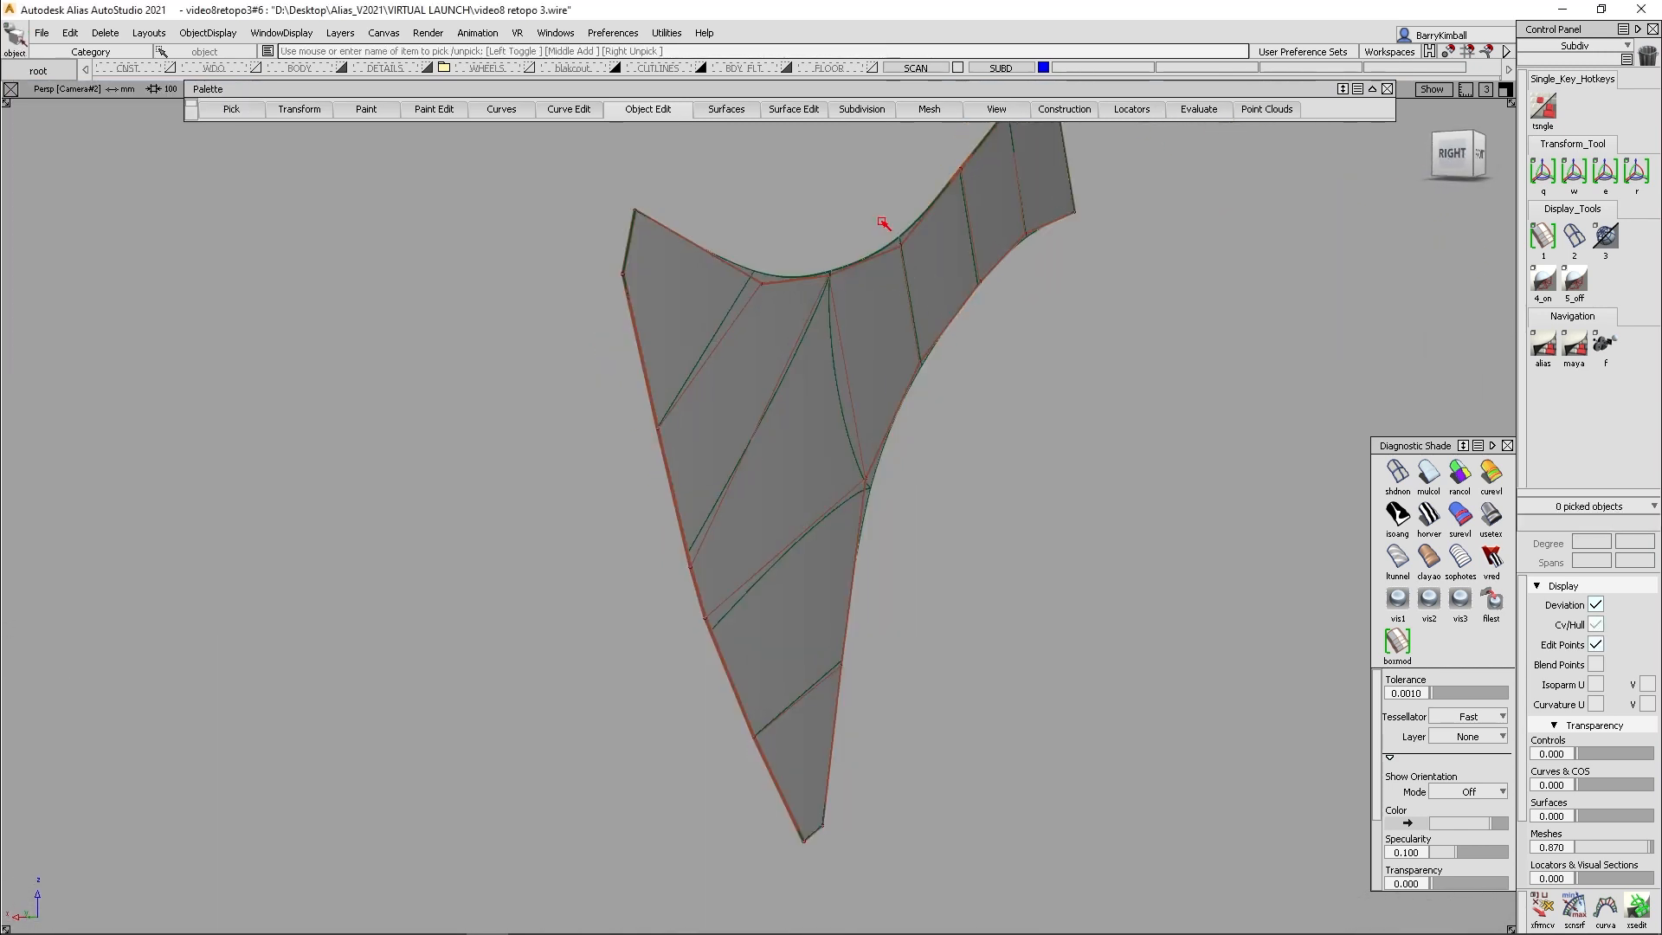
- Start Subdiv Extrude for subdiv edges with Global direction and pick the patch's upper boundary edges and the arm's end edge
left_click(866, 111)
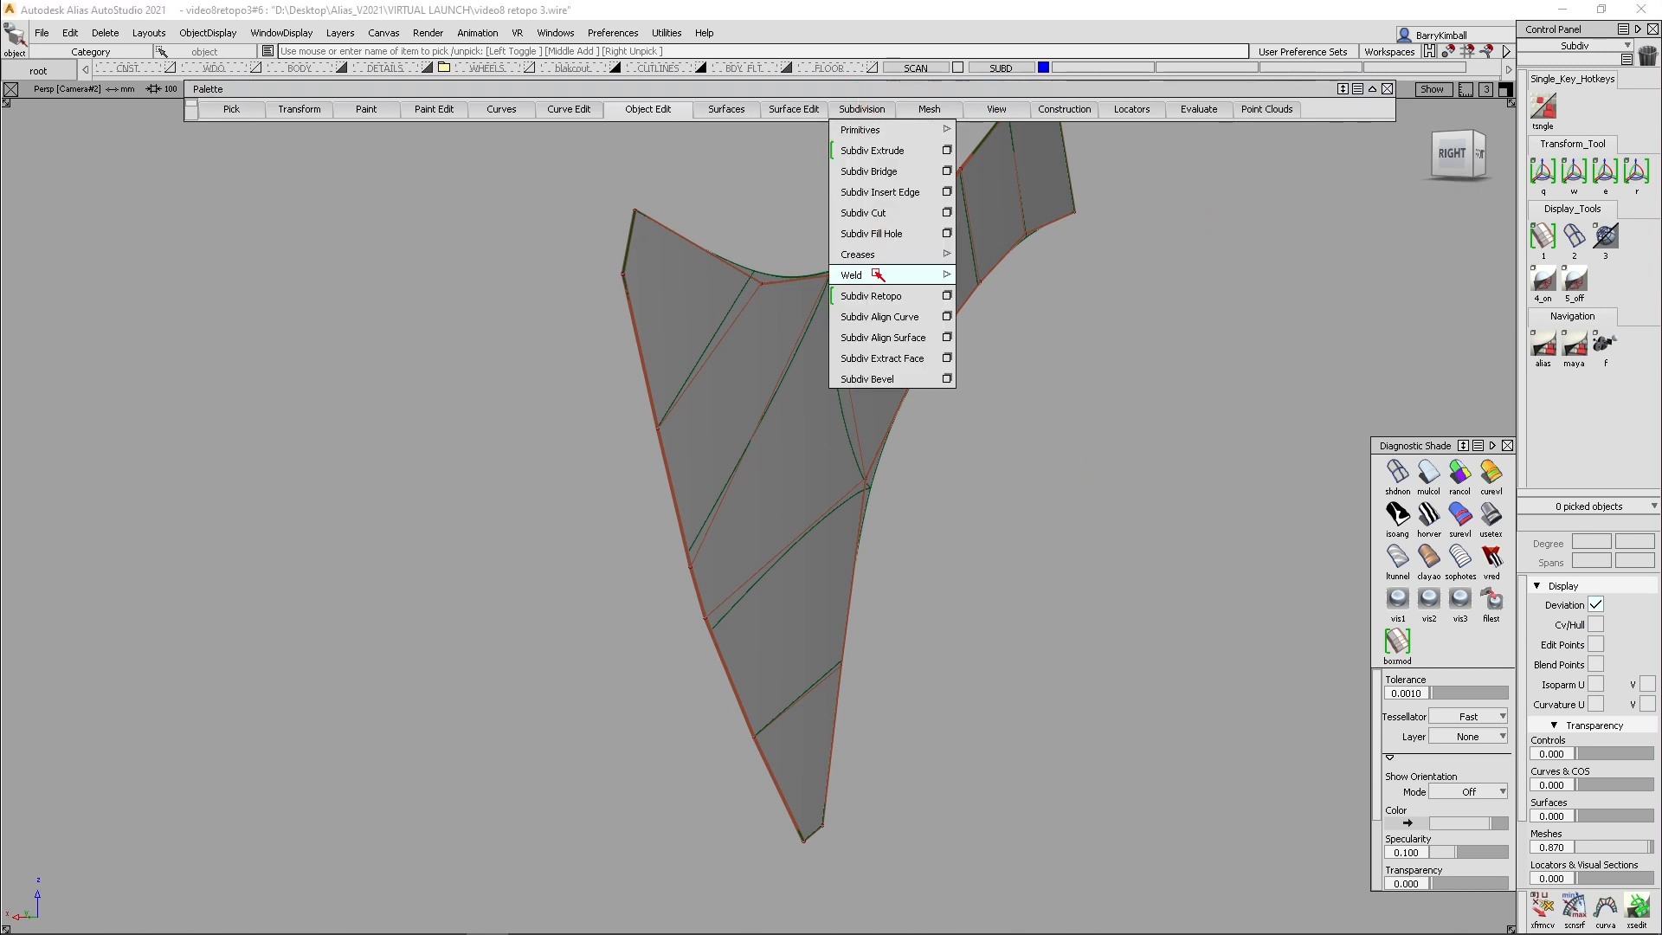
left_click(895, 152)
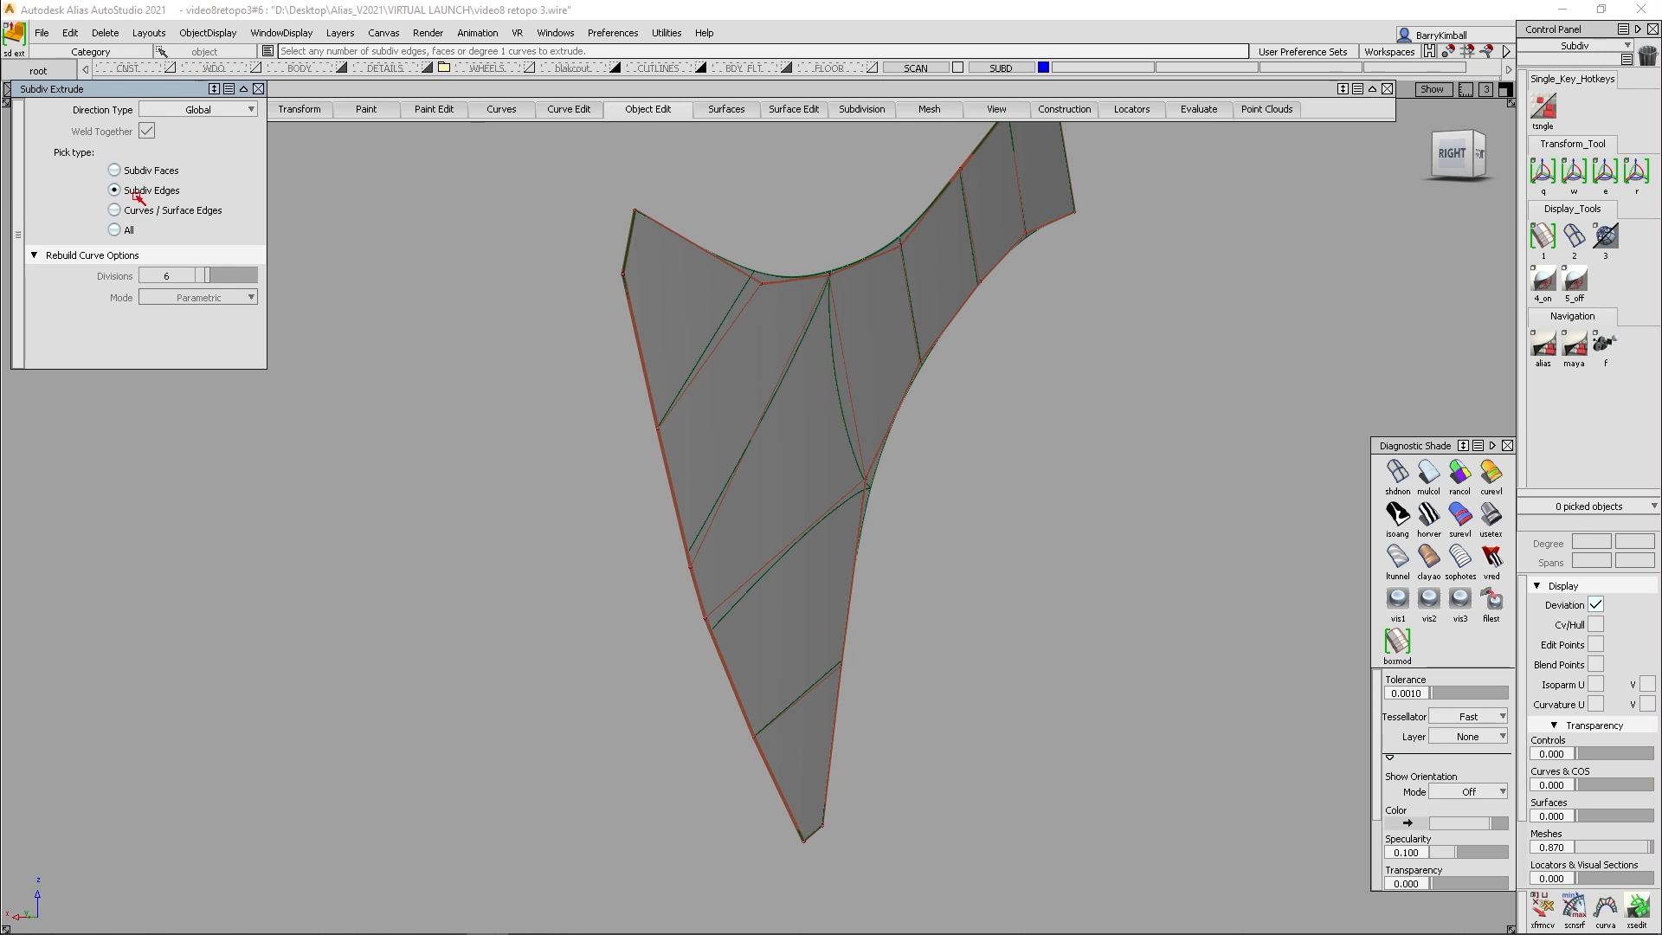
left_click(690, 242)
middle_click_drag(1125, 479, 1075, 600, "alt+shift")
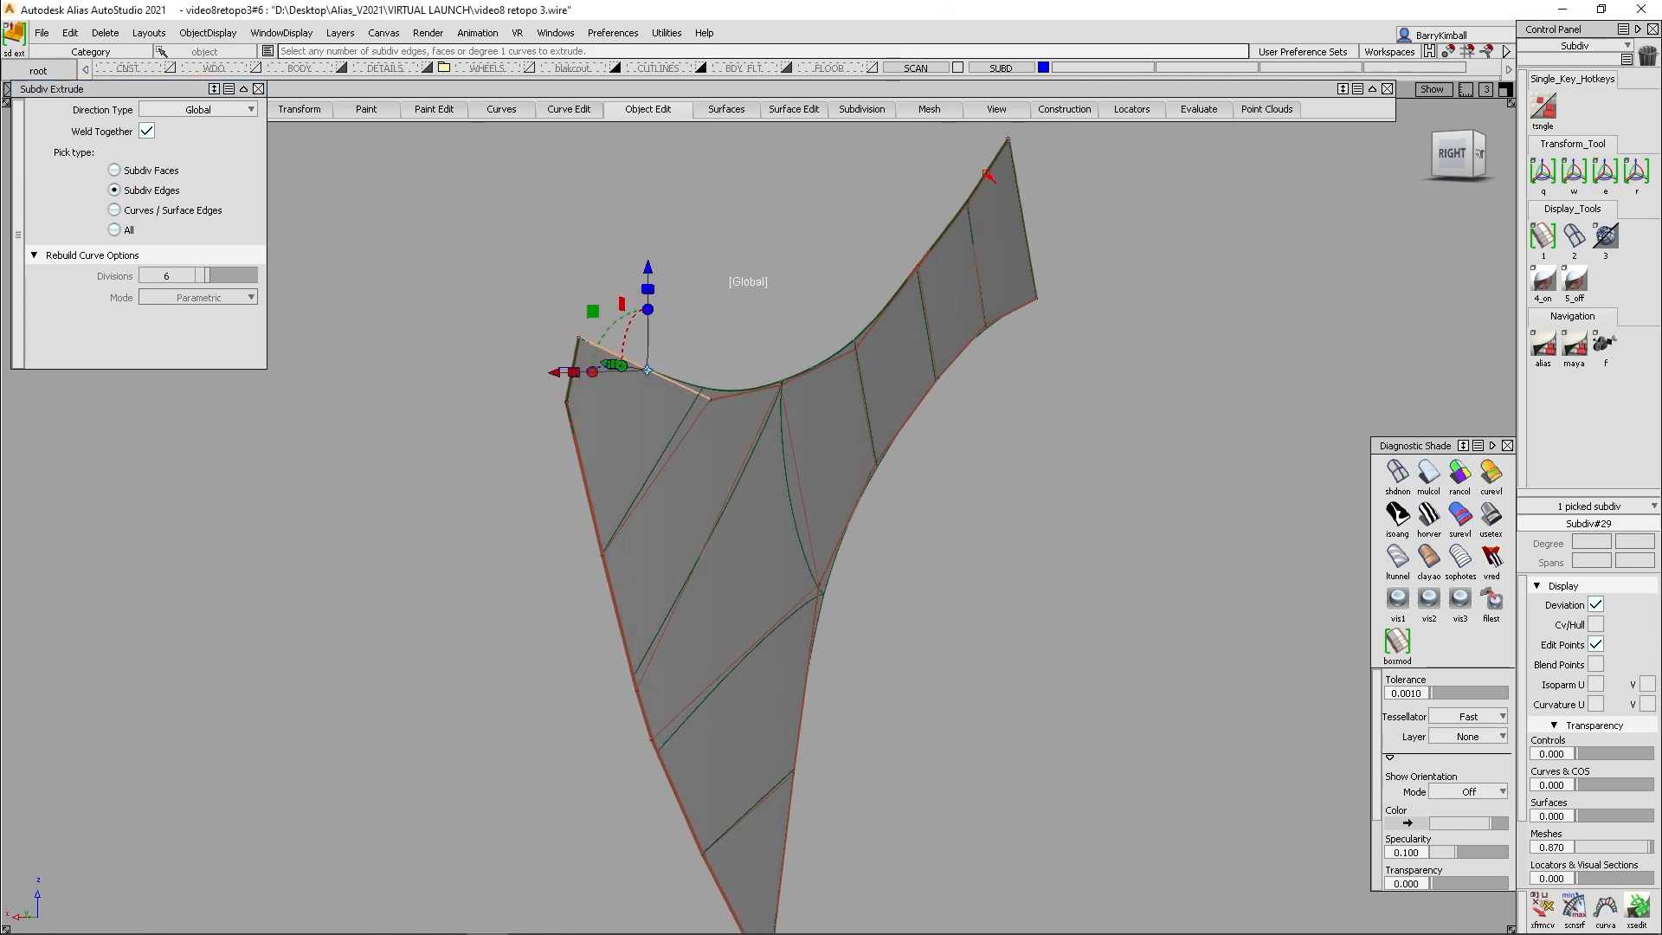
left_click(988, 176)
left_click(1018, 223)
left_click(922, 264)
left_click(887, 304)
left_click(818, 362)
left_click(743, 389)
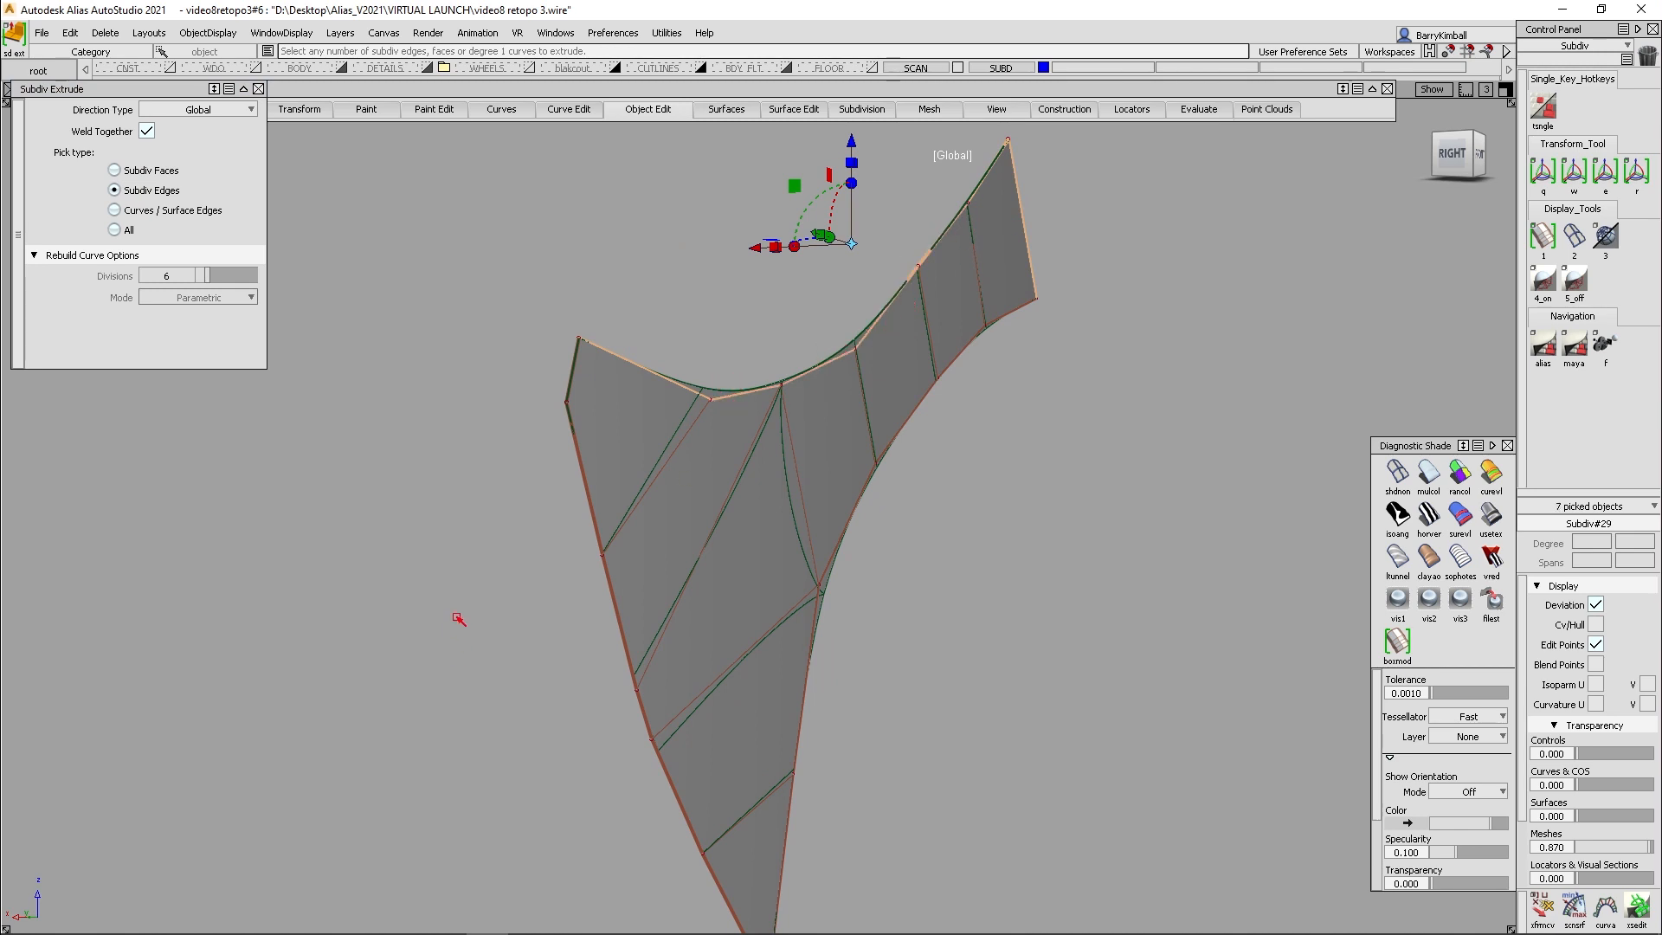
- Add the edges along the flared end, the narrow tip and the arm's lower side to the extrude selection, completing the outer boundary
left_click(573, 374)
left_click(585, 477)
left_click(625, 636)
left_click(655, 719)
left_click(662, 773)
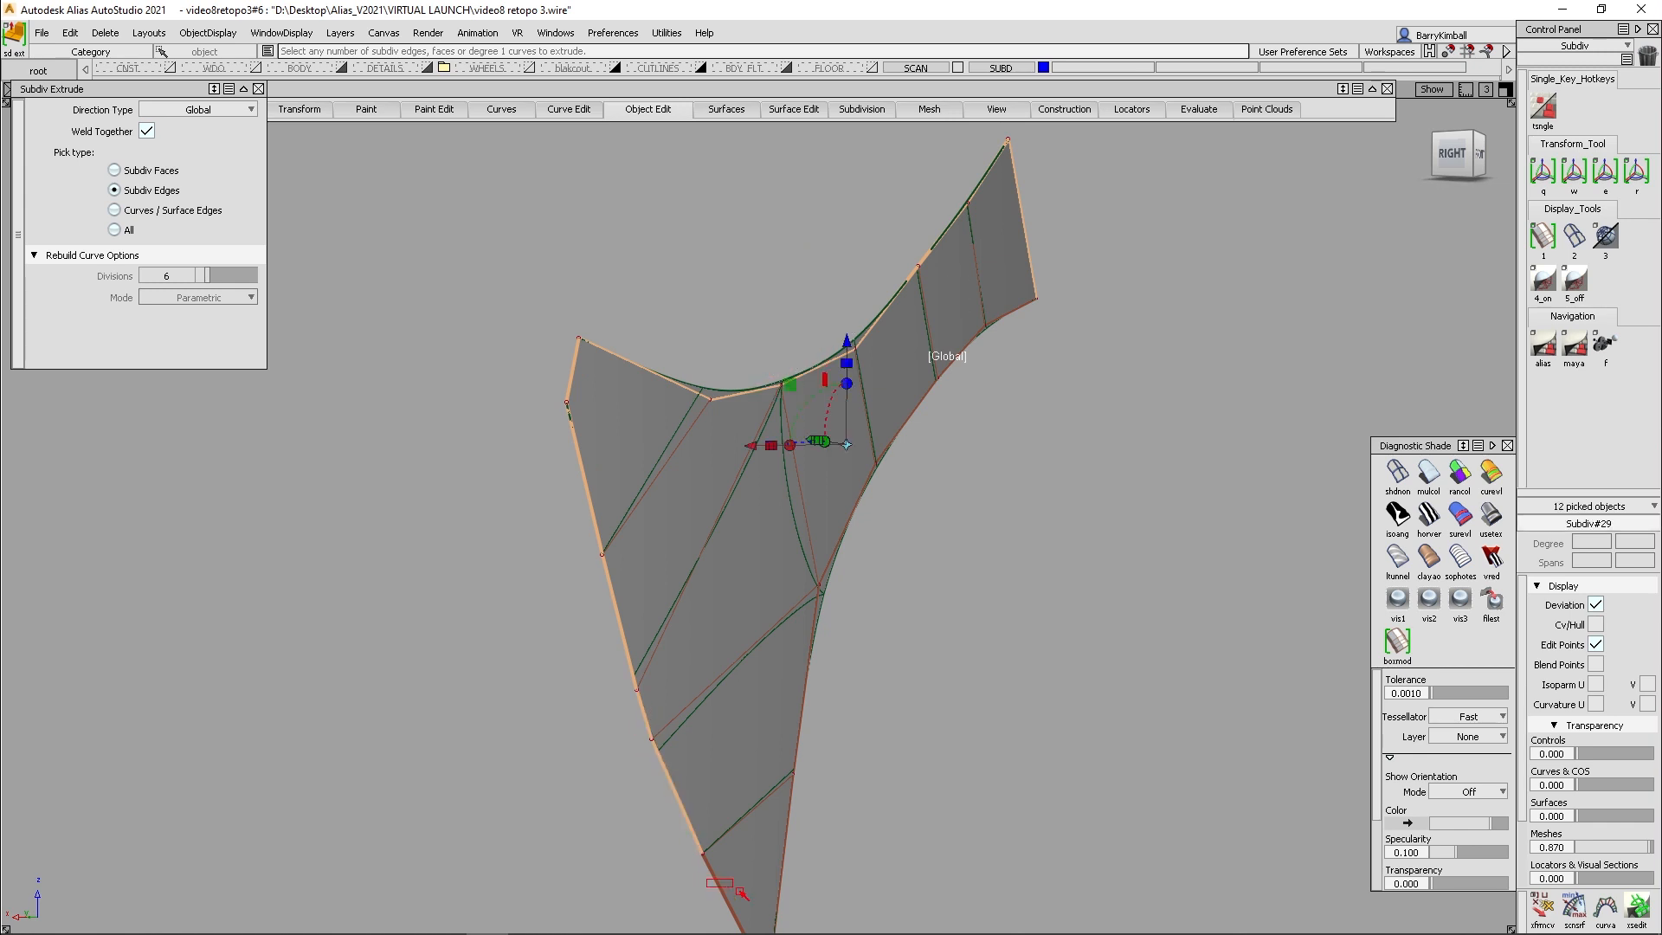
left_click(726, 896)
left_click(788, 762)
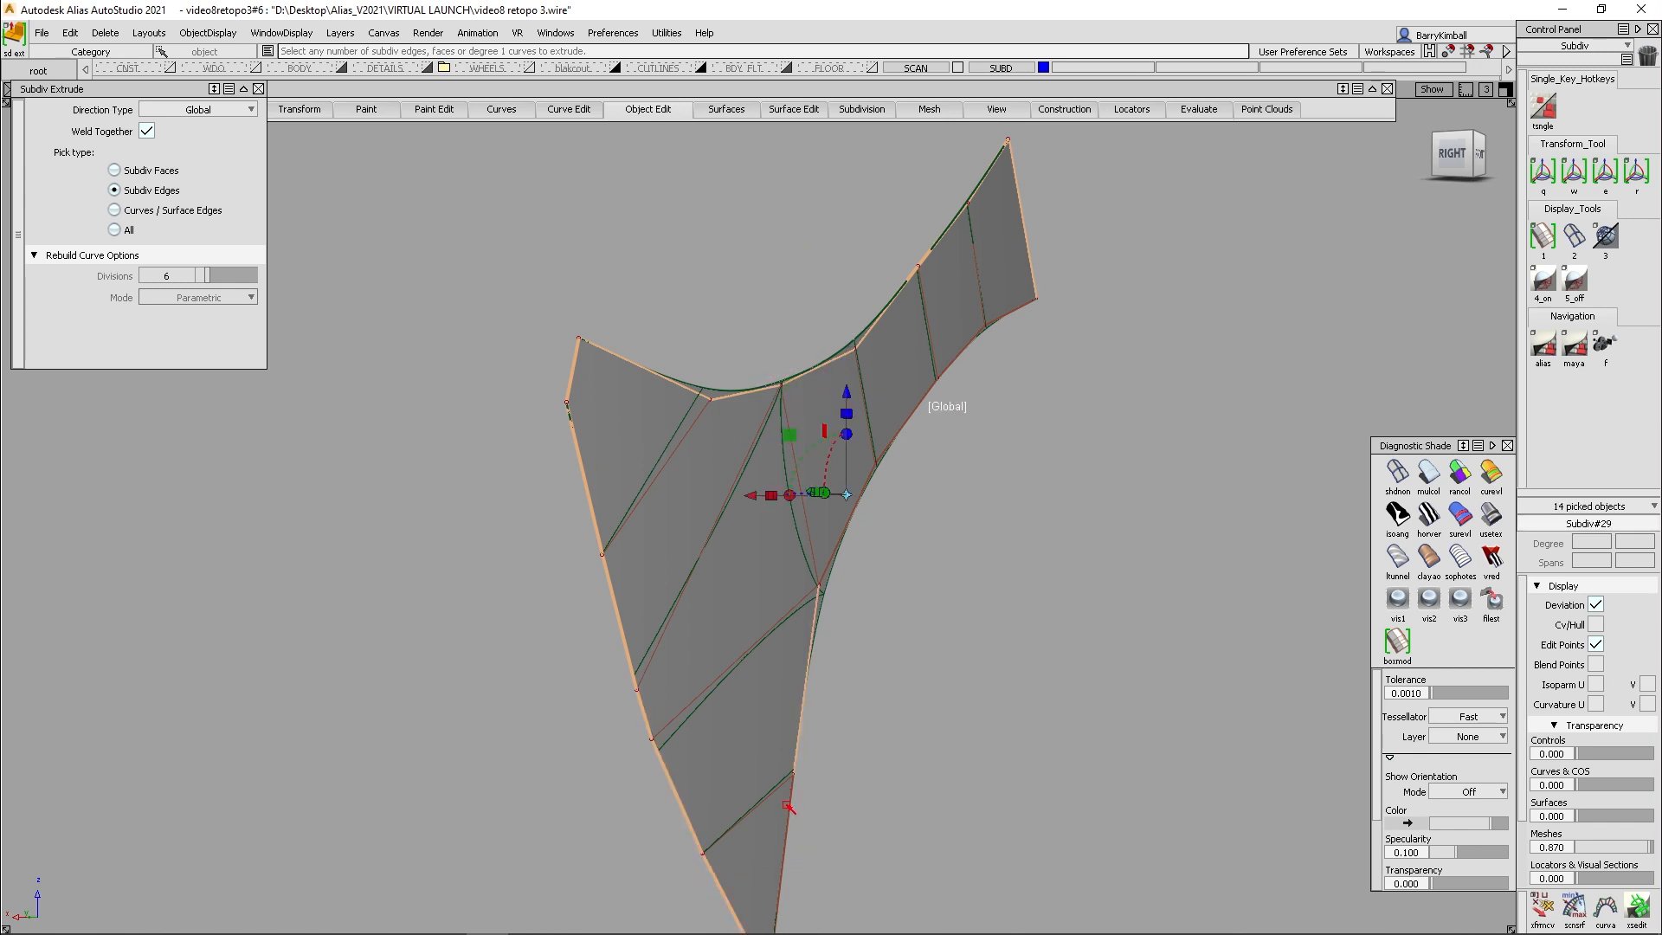
left_click(847, 524)
left_click(907, 417)
left_click(1009, 322)
middle_click_drag(1009, 816, 1038, 547, "alt+shift")
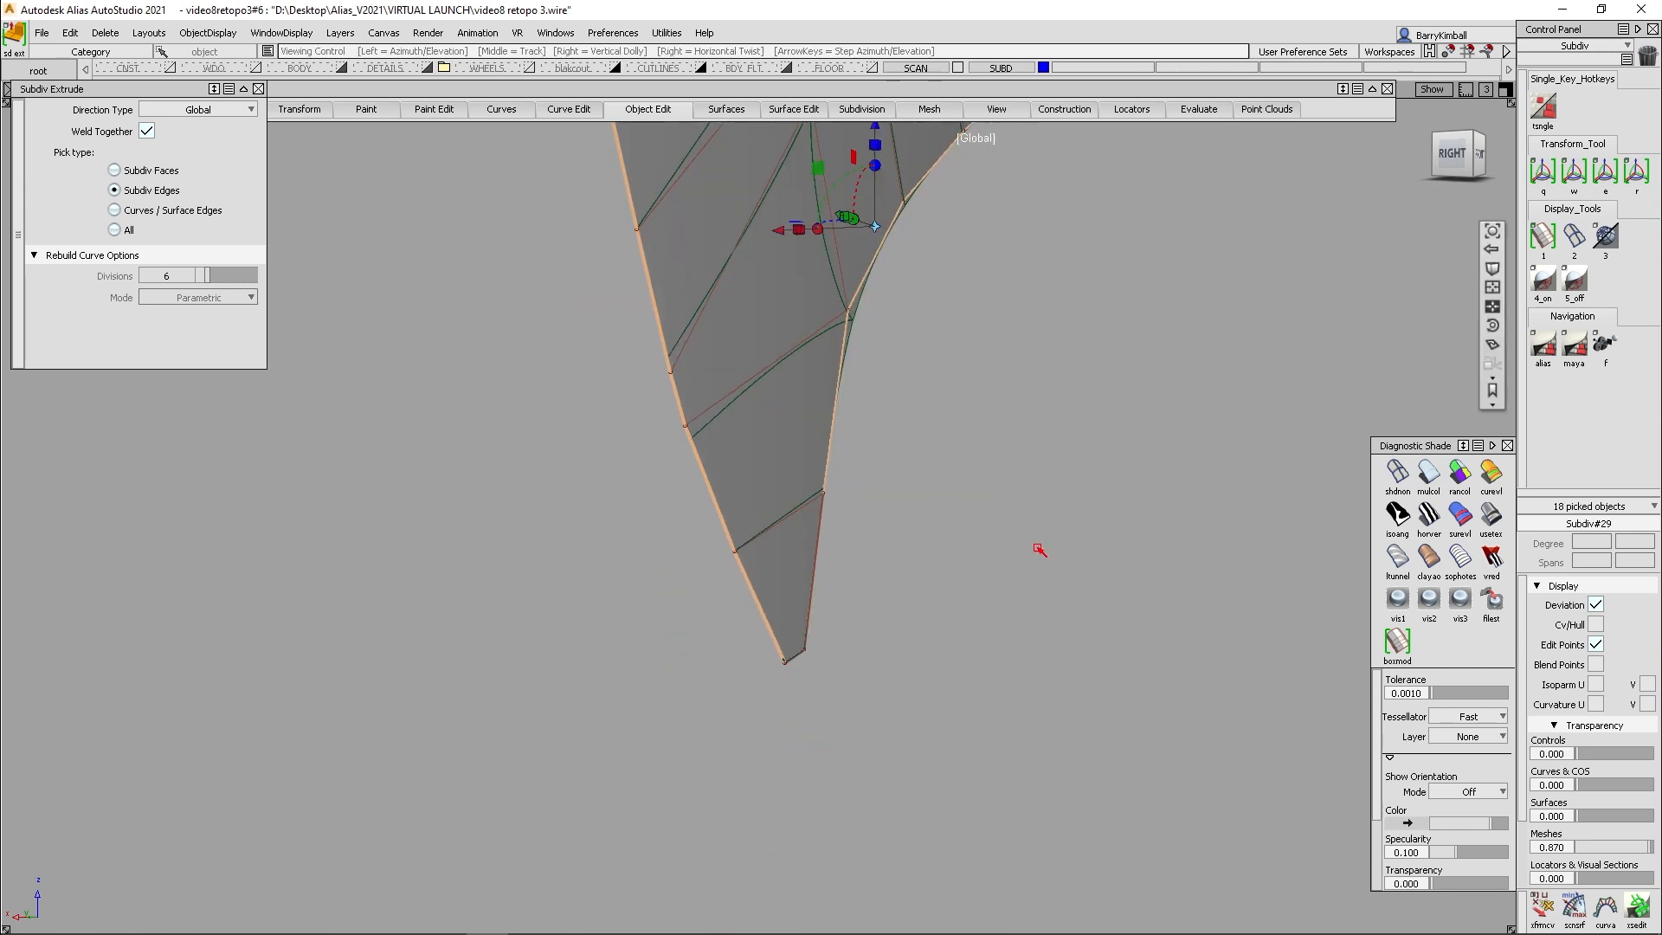
left_click_drag(788, 550, 844, 559)
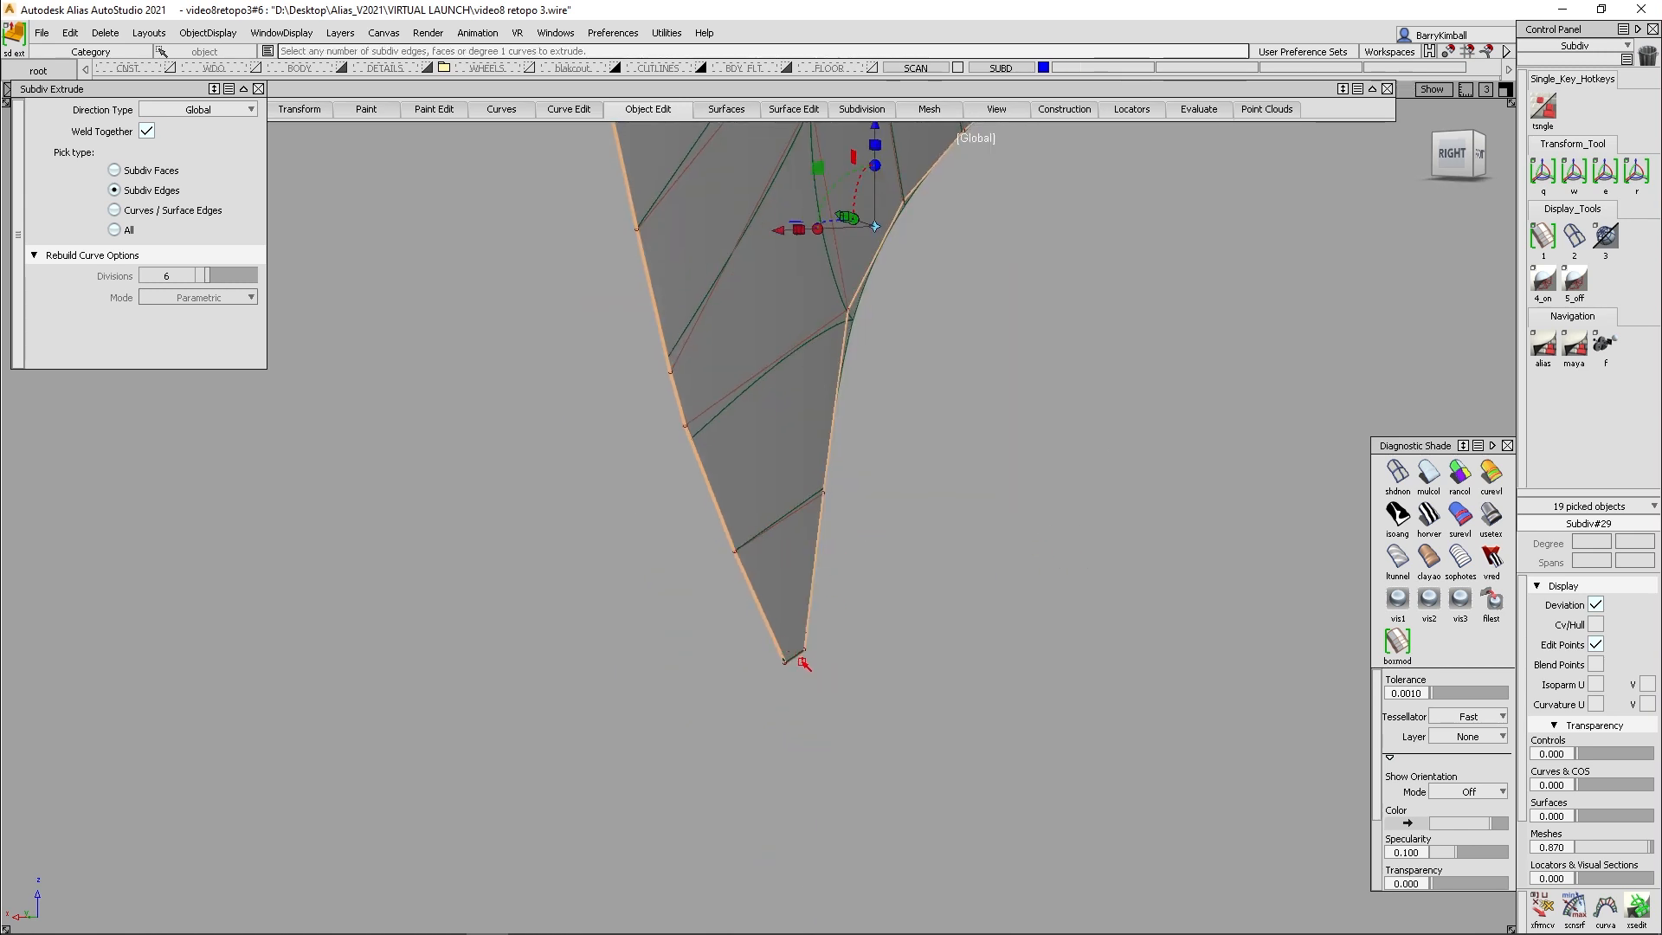
left_click(795, 651)
- Extrude the picked boundary edges away from the patch face to form a side wall around its whole outline
left_click_drag(796, 644, 984, 485, "alt+shift")
middle_click_drag(983, 486, 961, 705, "alt+shift")
left_click_drag(957, 571, 703, 470, "alt+shift")
left_click_drag(703, 471, 433, 502, "alt+shift")
right_click_drag(615, 523, 693, 554, "alt+shift")
middle_click_drag(693, 554, 740, 494, "alt+shift")
left_click_drag(623, 519, 958, 545, "alt+shift")
left_click_drag(866, 518, 805, 541, "ctrl+shift")
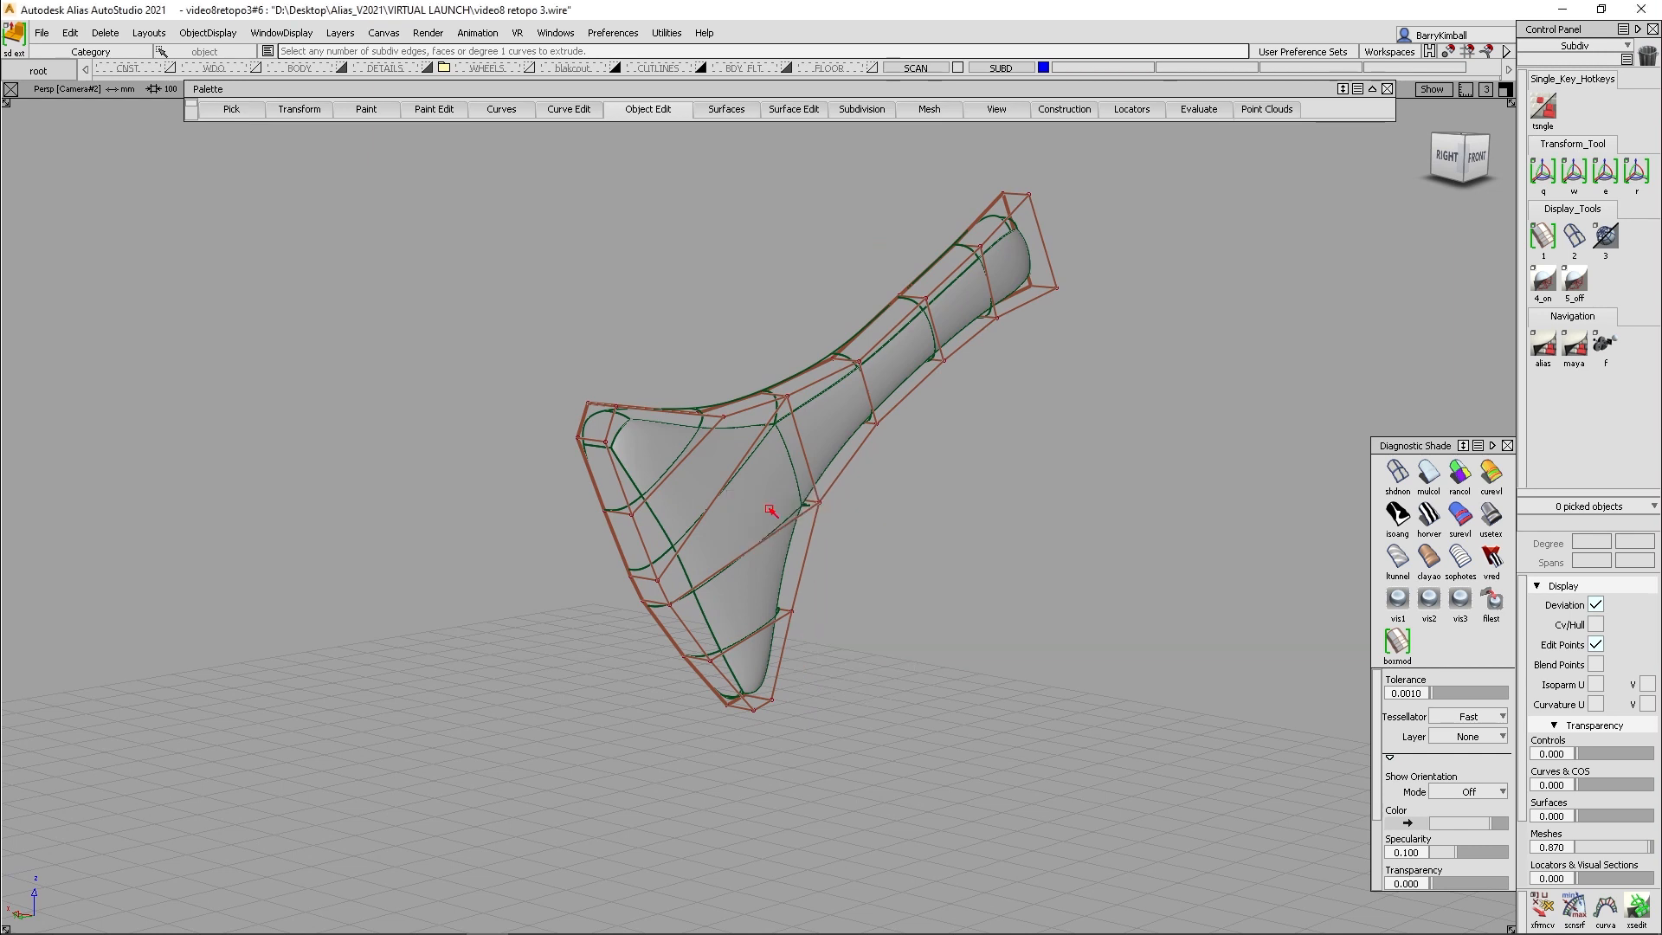
- Crease the edge loops that run around the patch outline between its face and the extruded wall
left_click(620, 489)
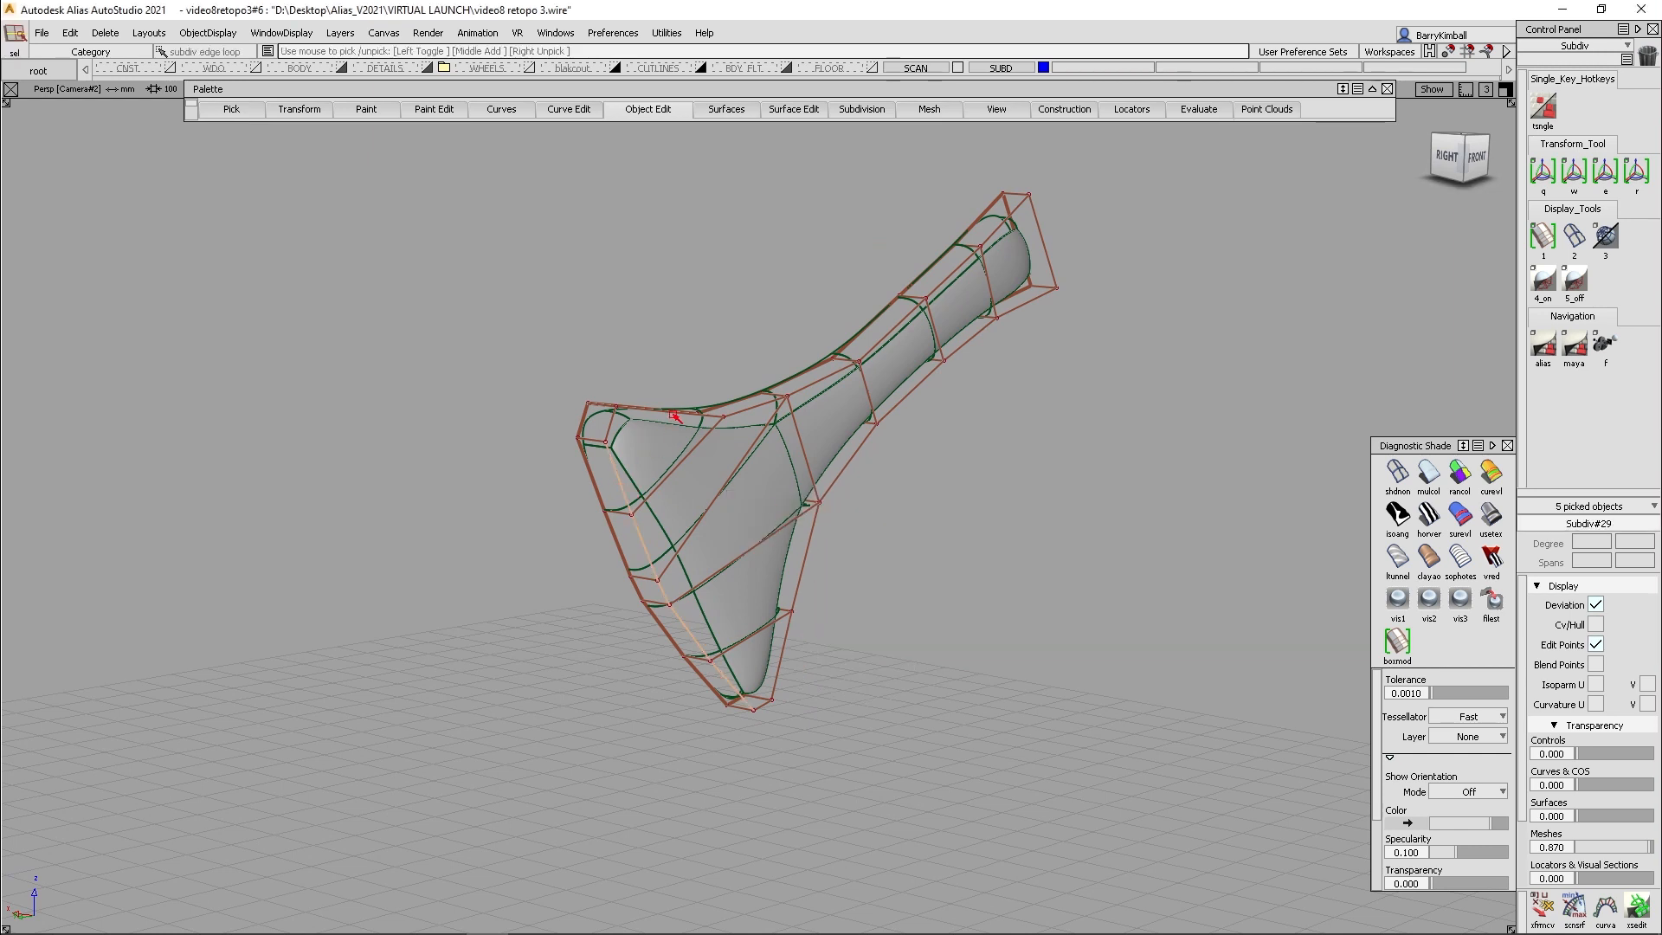
left_click(755, 424)
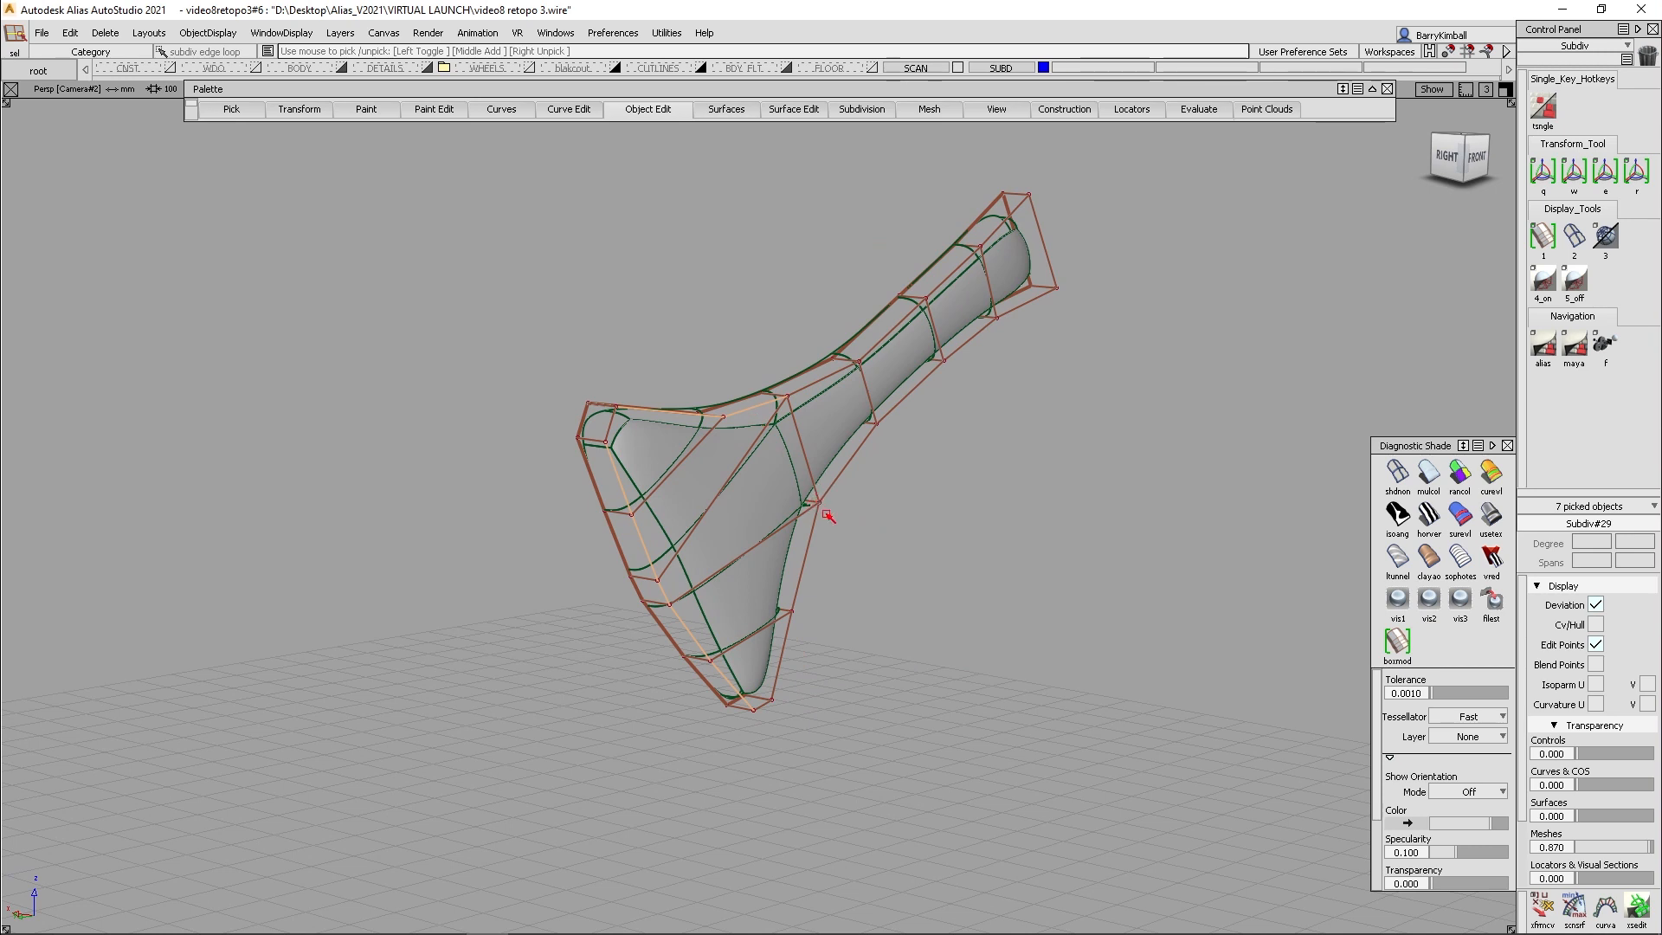
left_click(841, 475)
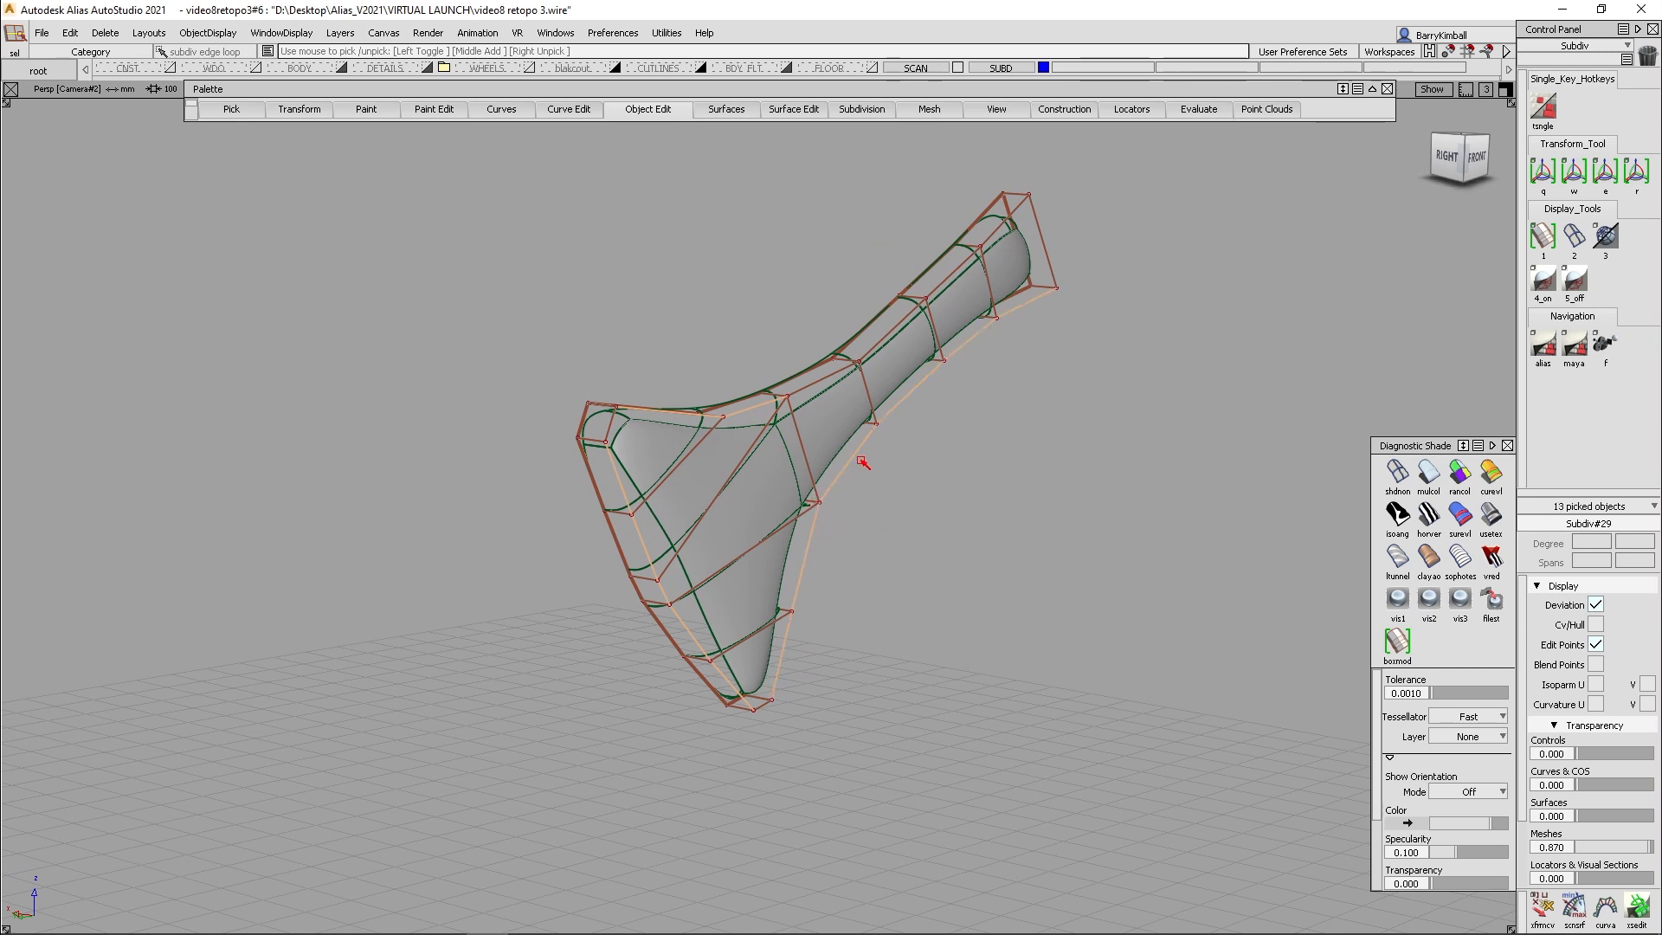
left_click(1037, 220)
left_click(611, 414)
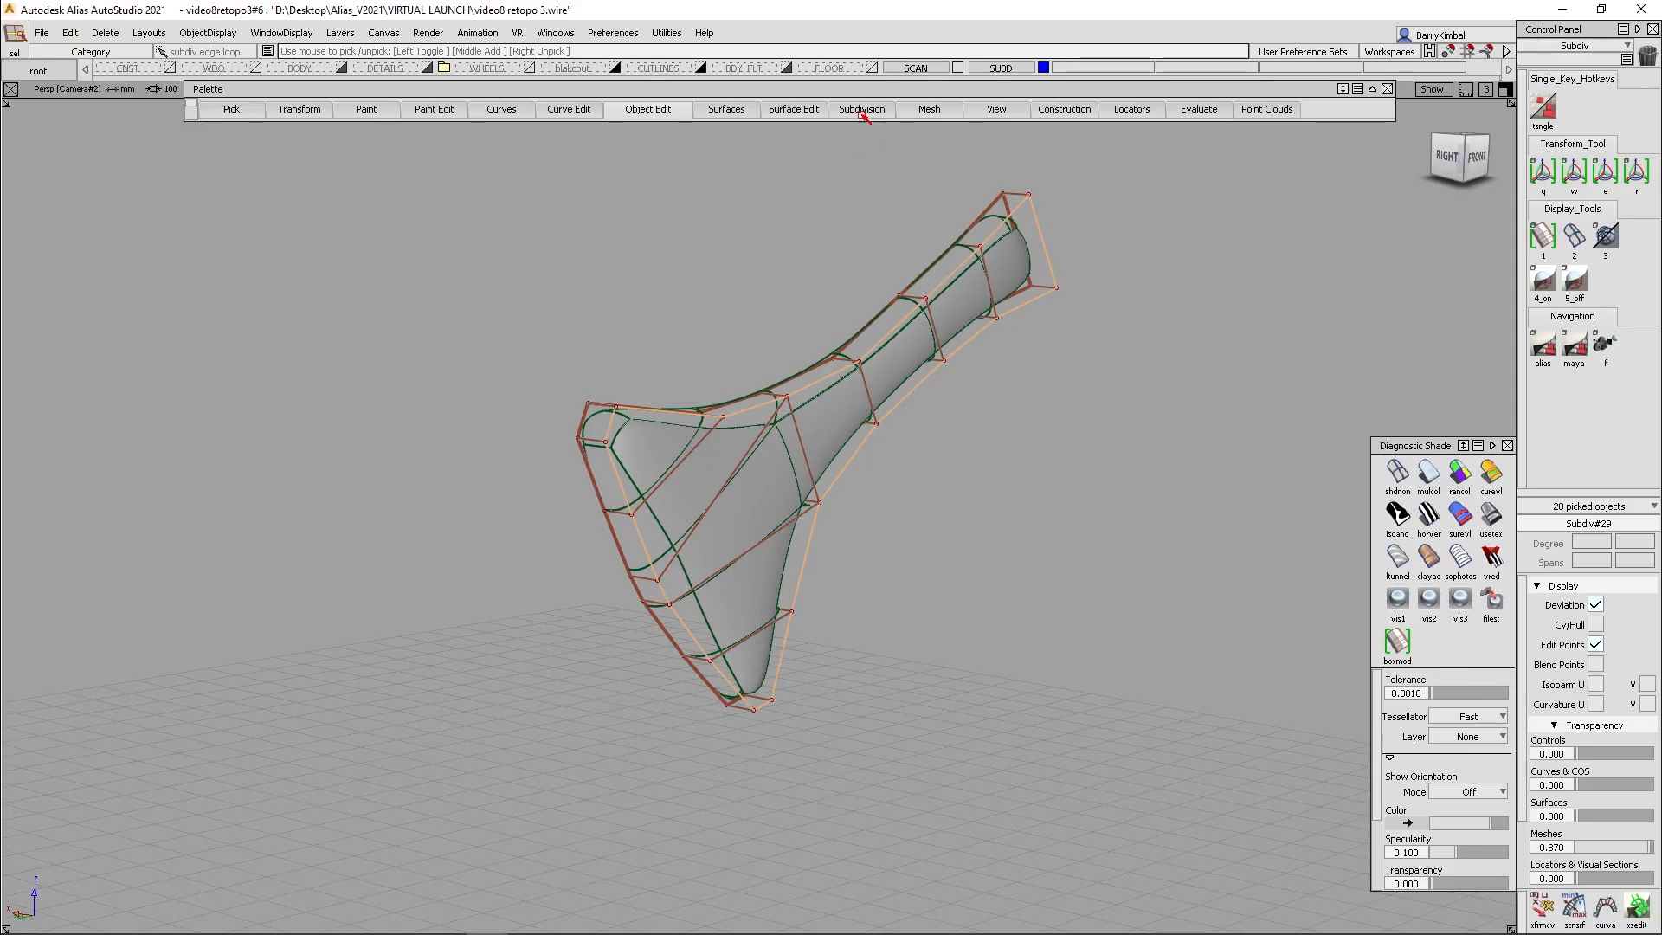
left_click(855, 110)
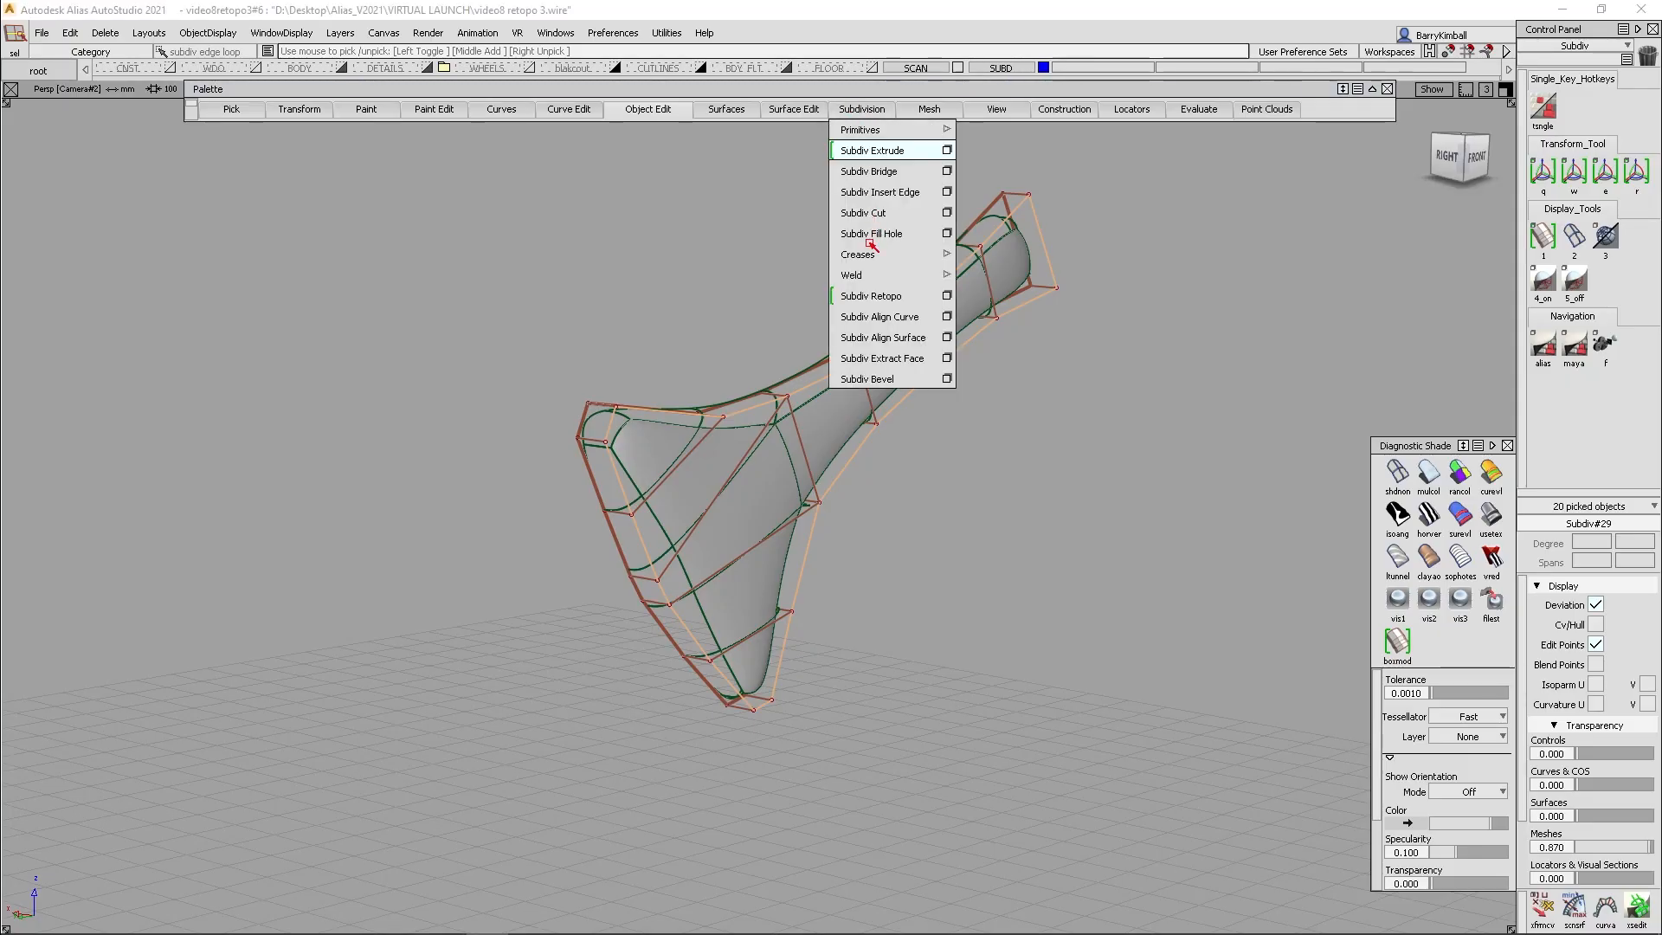
mouse_move(875, 255)
left_click(1000, 254)
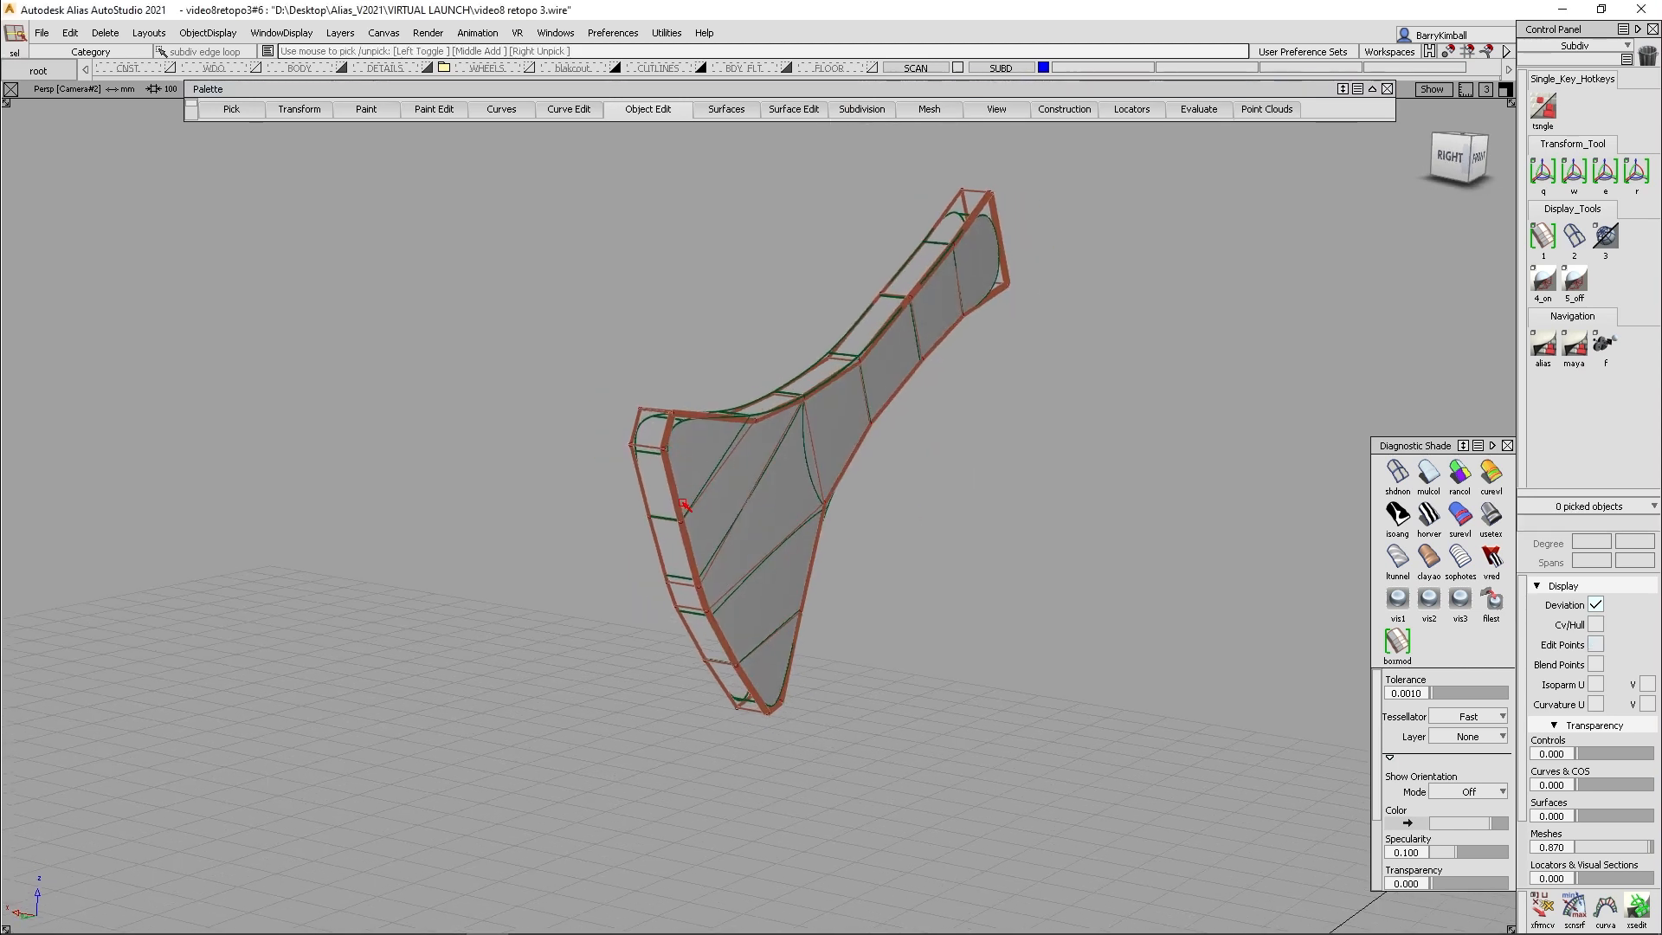
- Pick the creased edge loop along the flared end and move it outward along the X axis
left_click(684, 503, "ctrl+shift")
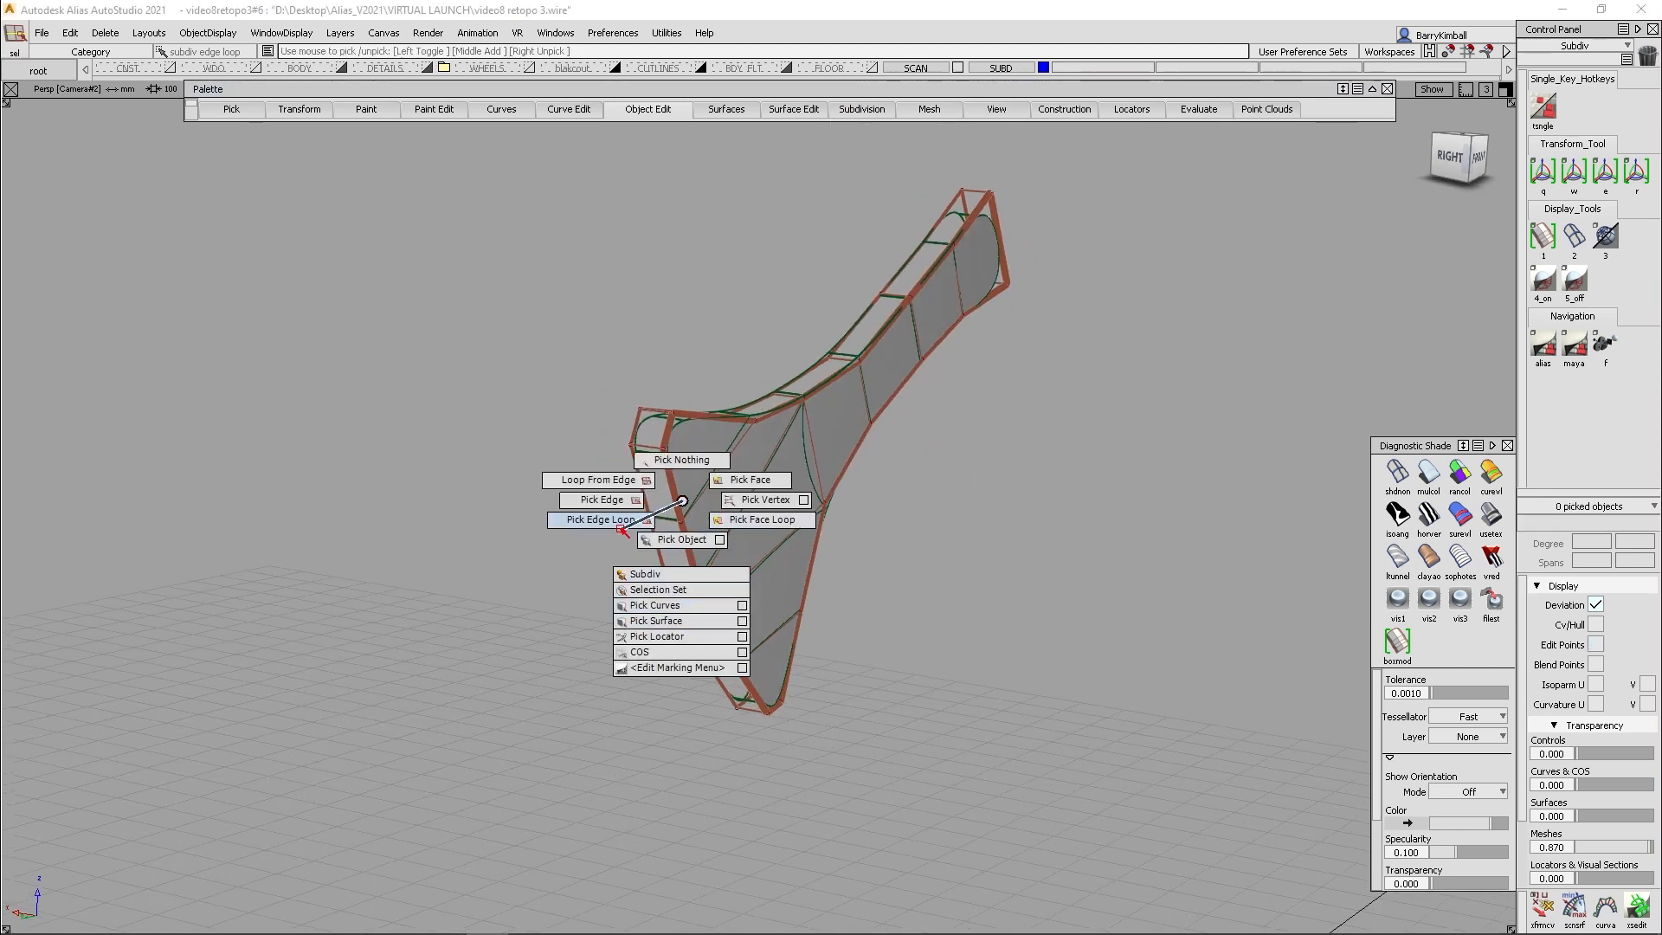
left_click_drag(623, 529, 624, 529, "ctrl+shift")
left_click_drag(989, 756, 989, 716, "ctrl+shift")
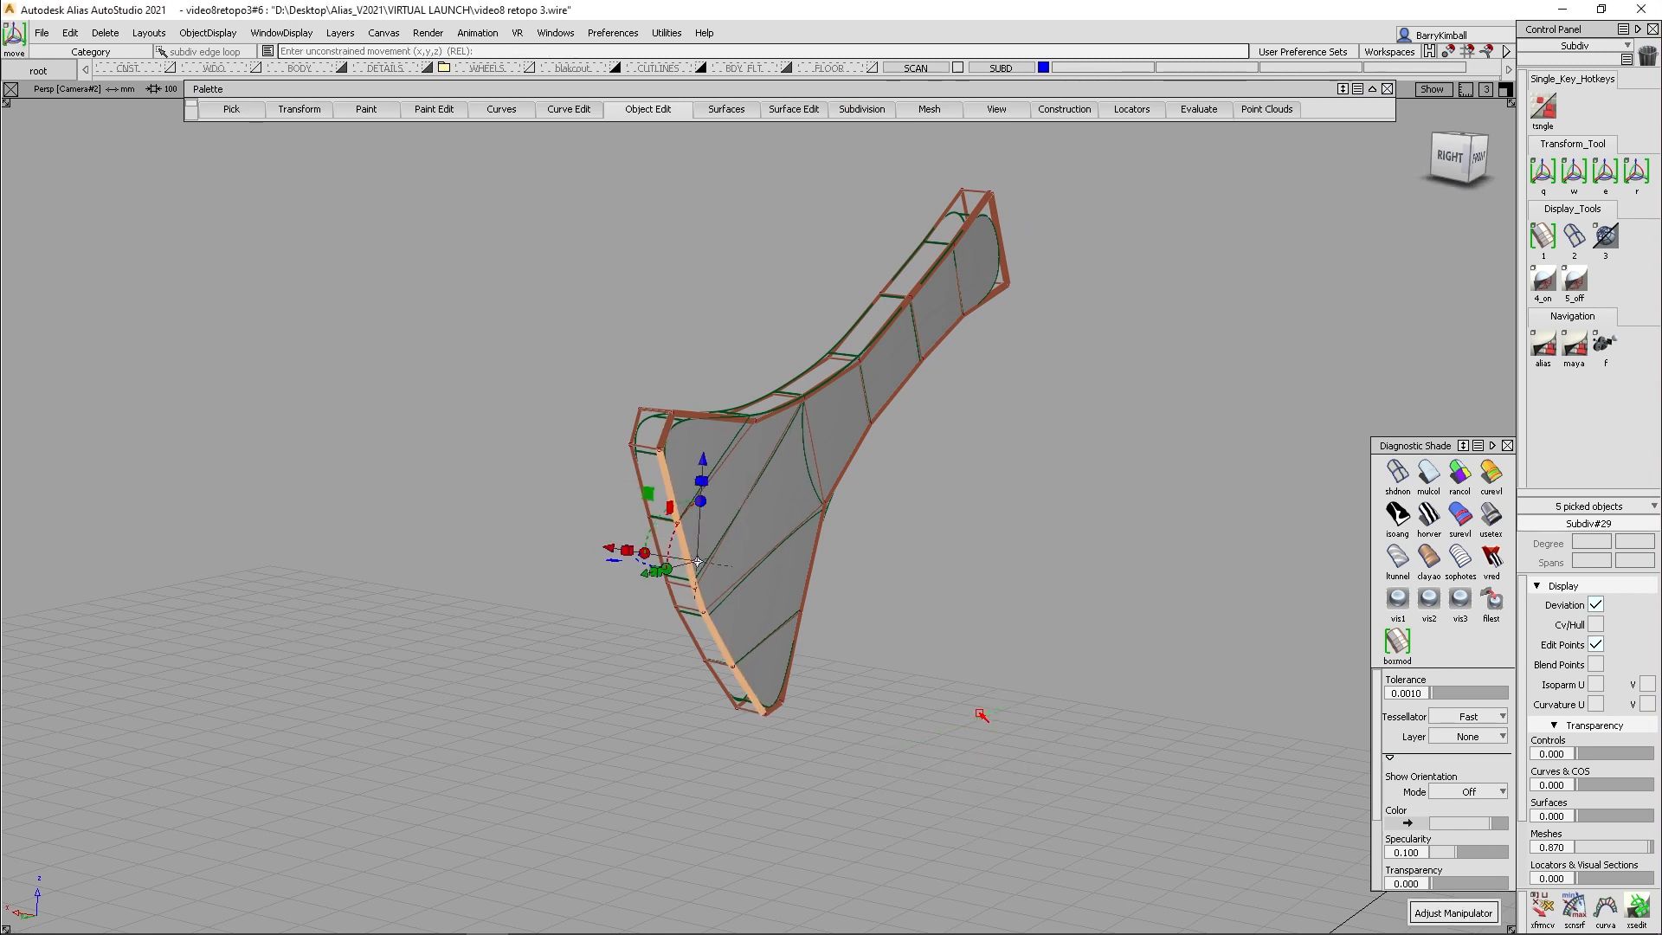
middle_click_drag(979, 714, 975, 710)
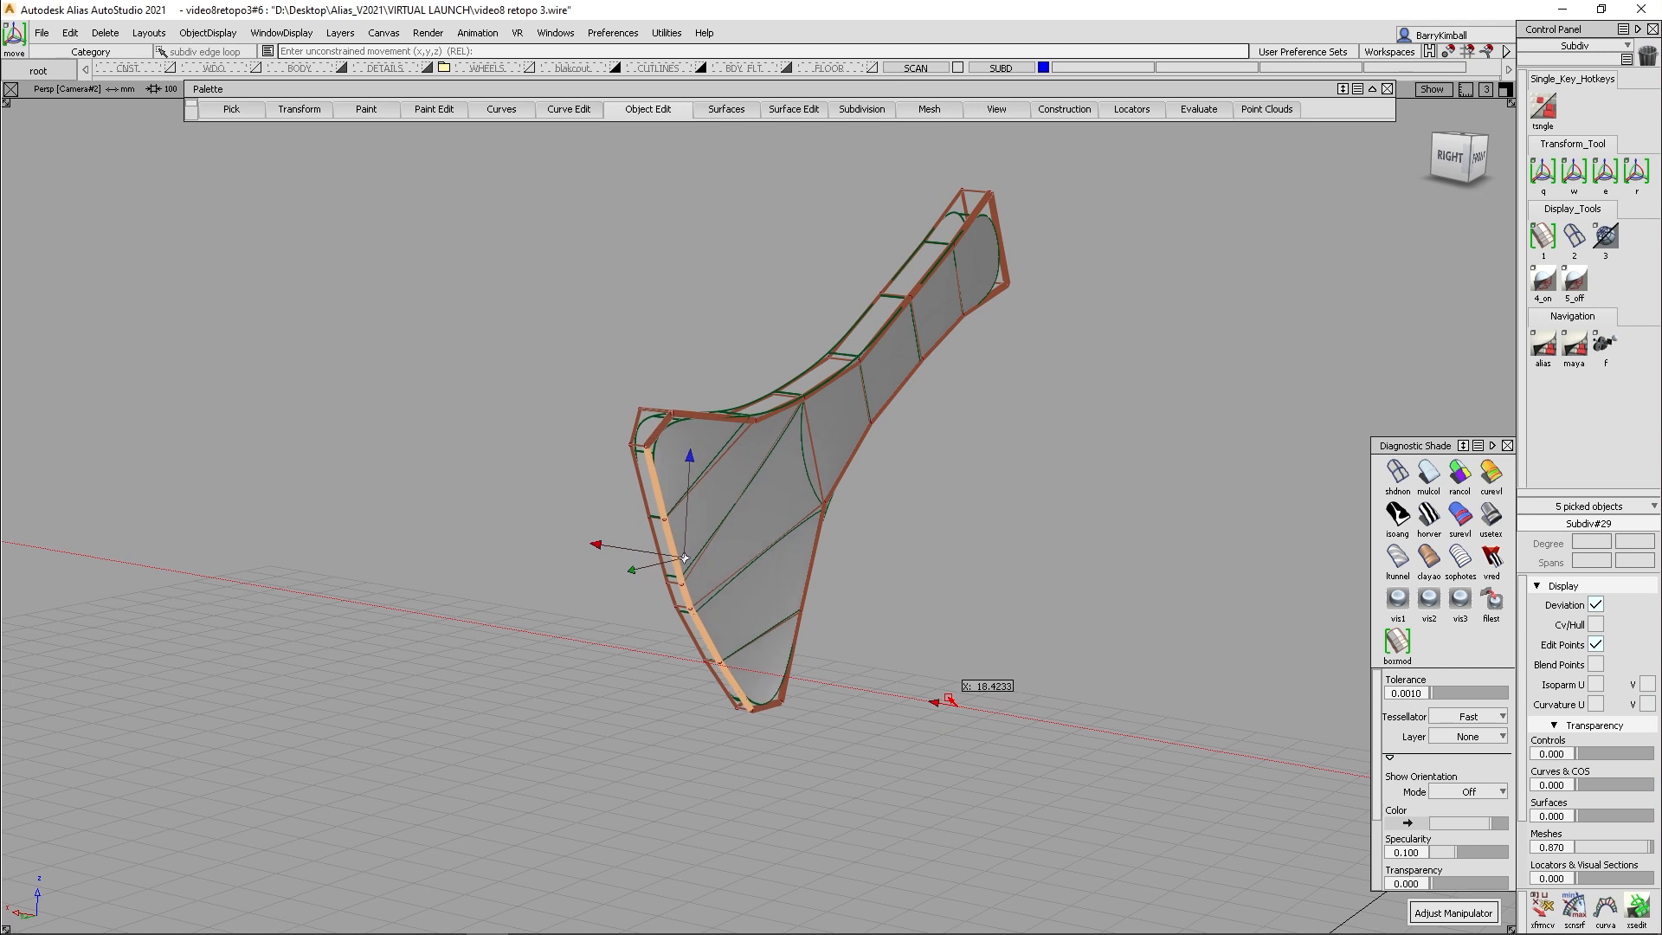
left_click_drag(944, 697, 942, 697)
left_click_drag(909, 697, 838, 589, "alt+shift")
left_click_drag(859, 488, 612, 372, "alt+shift")
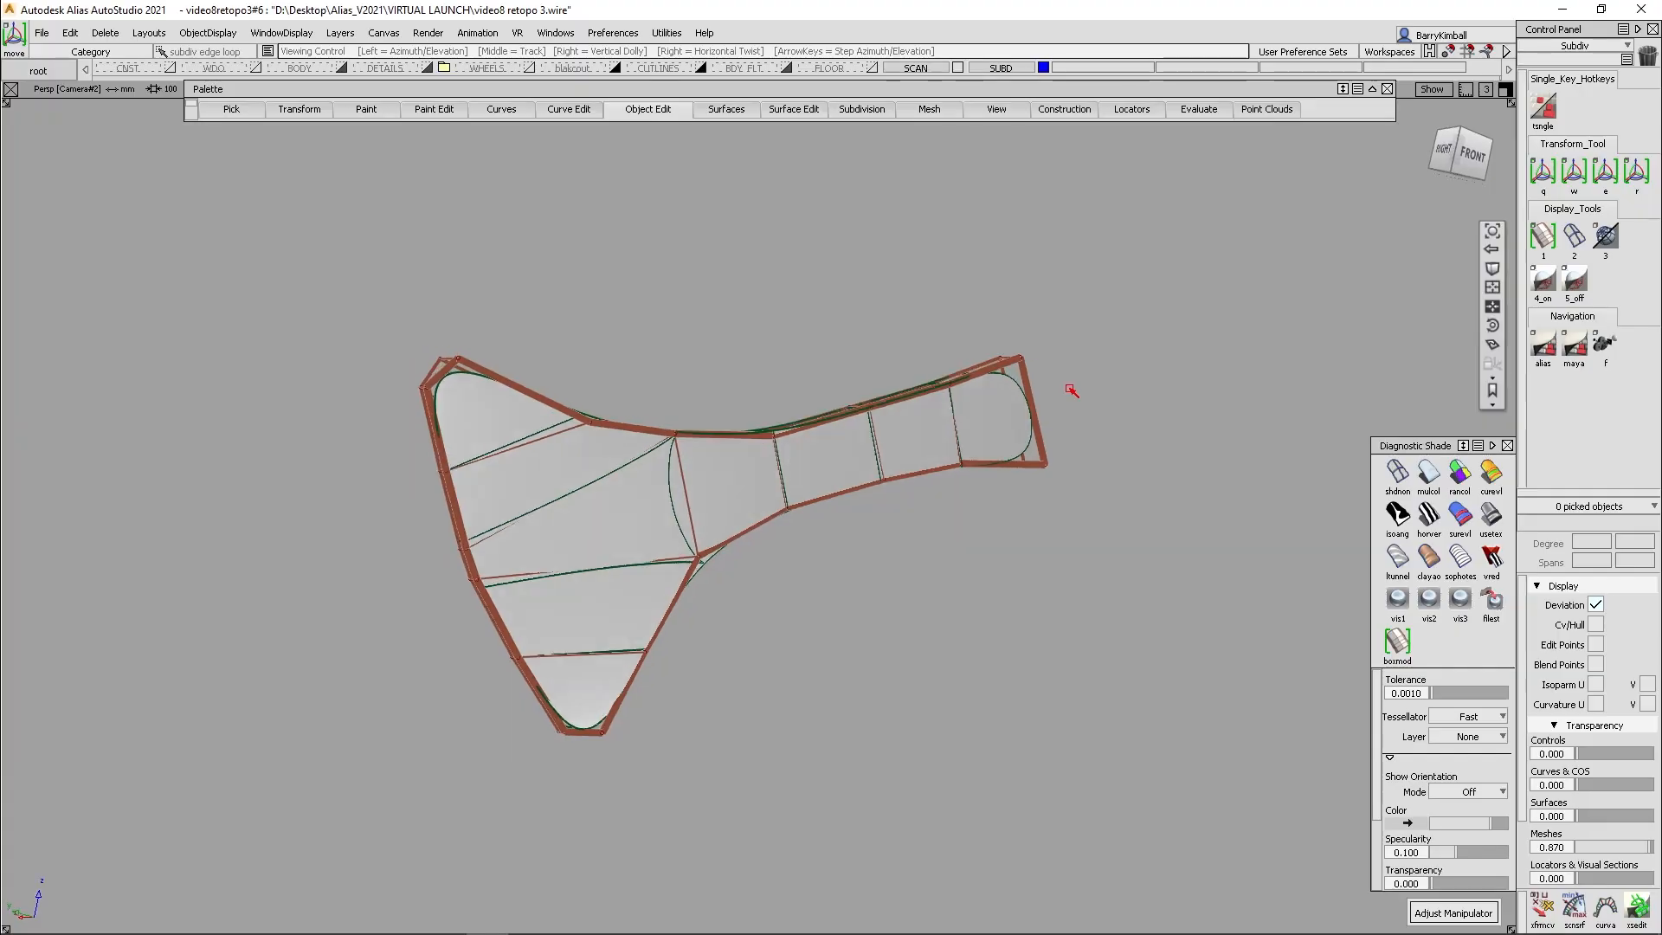
left_click_drag(1073, 386, 1082, 475, "alt+shift")
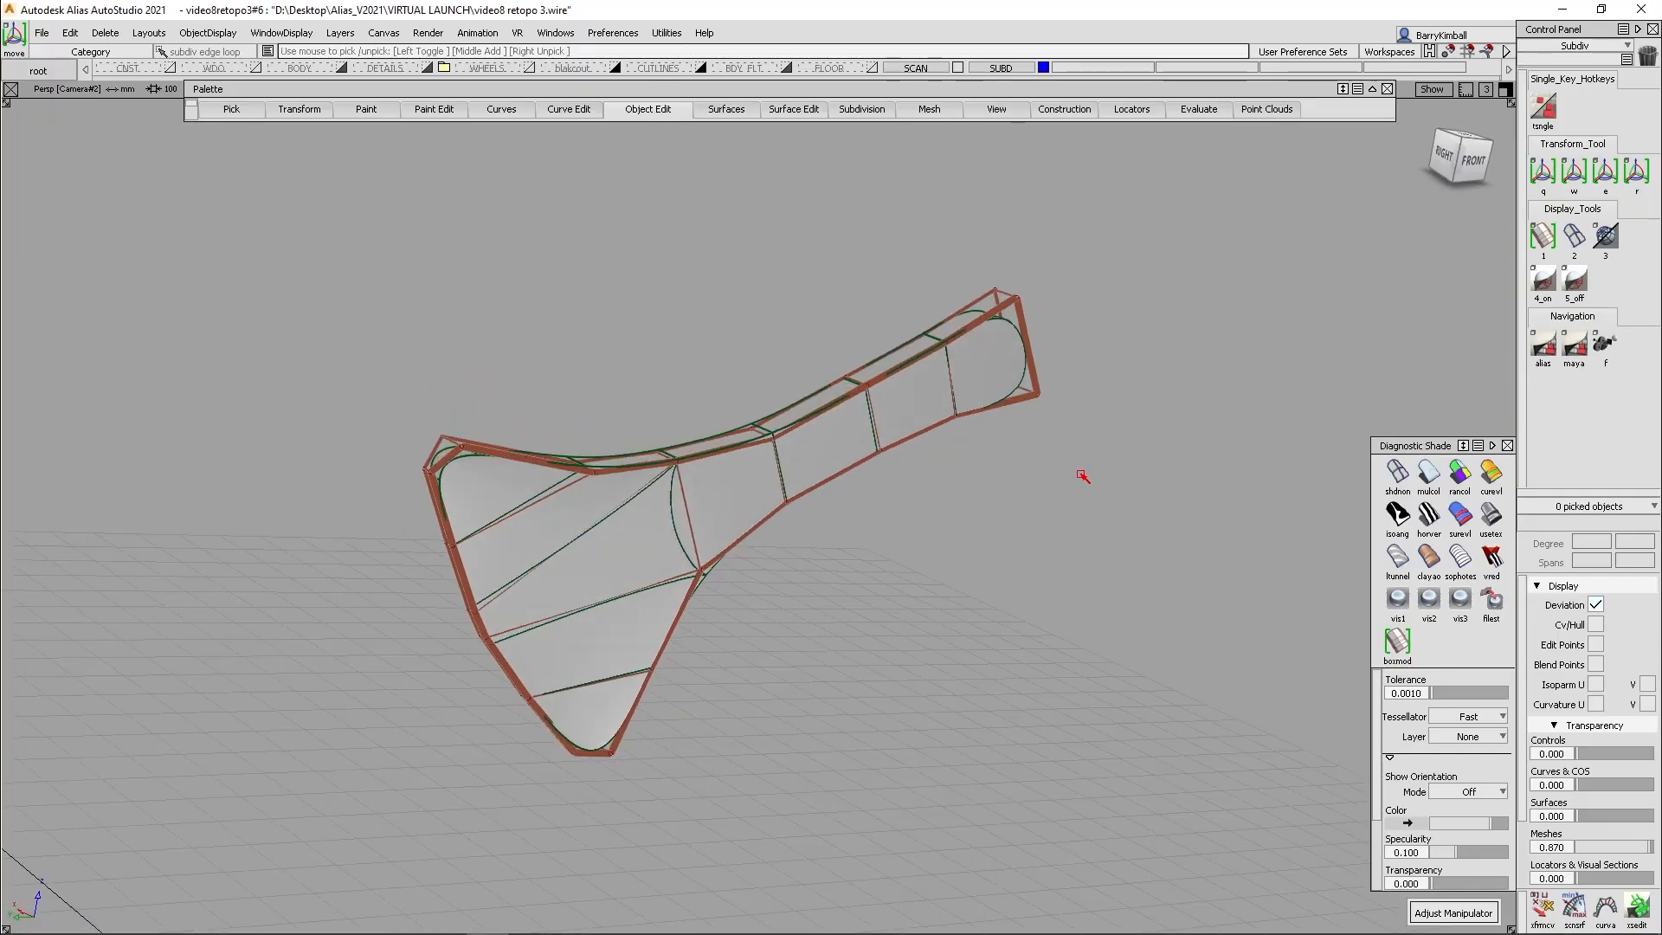